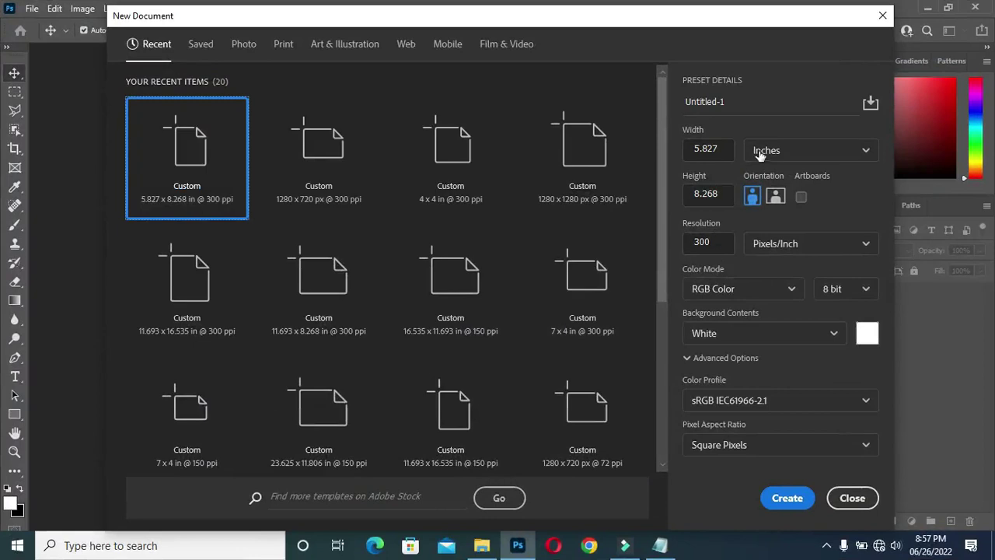
Create a portrait document of 5.827 x 8.268 inches at 300 pixels/inch in RGB Color with a white background.
left_click(790, 151)
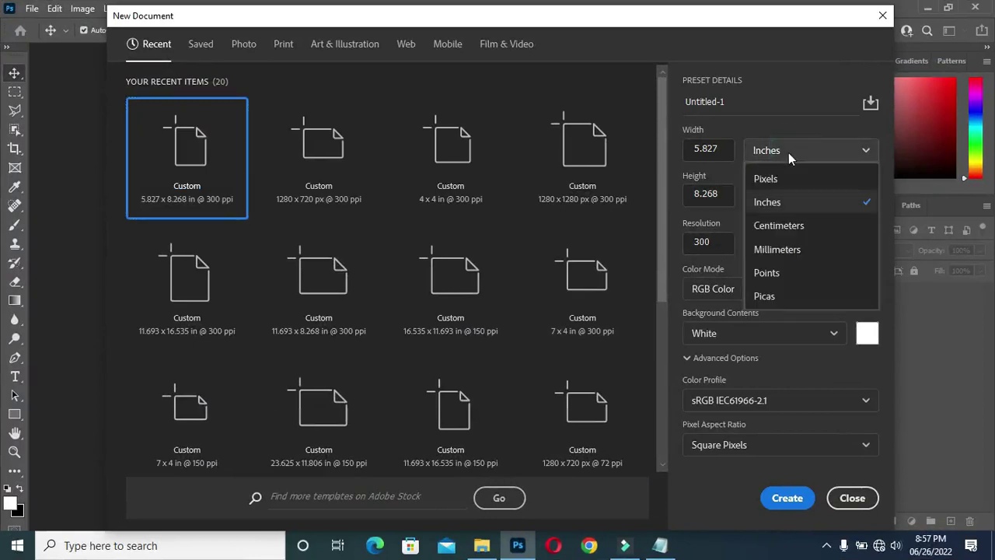
left_click(773, 204)
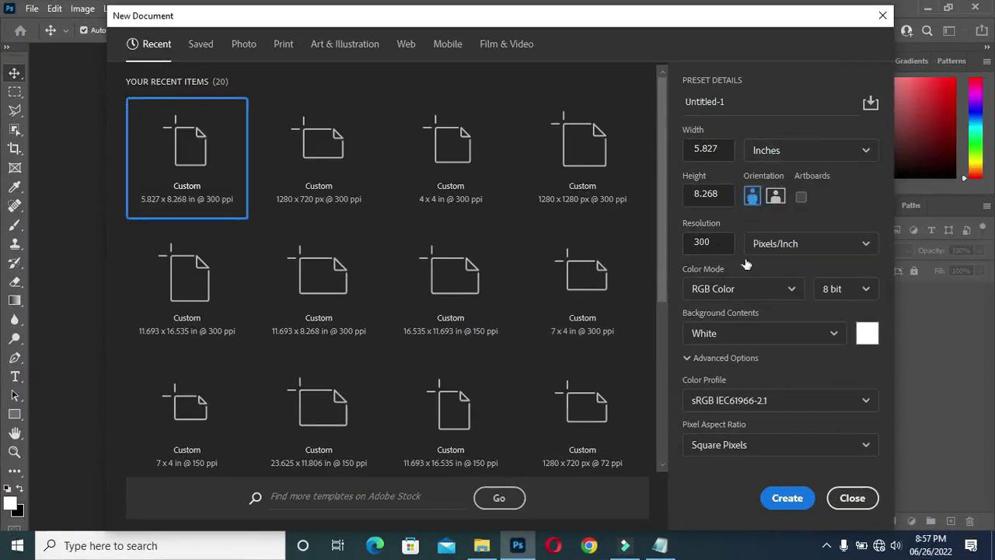
double_click(703, 241)
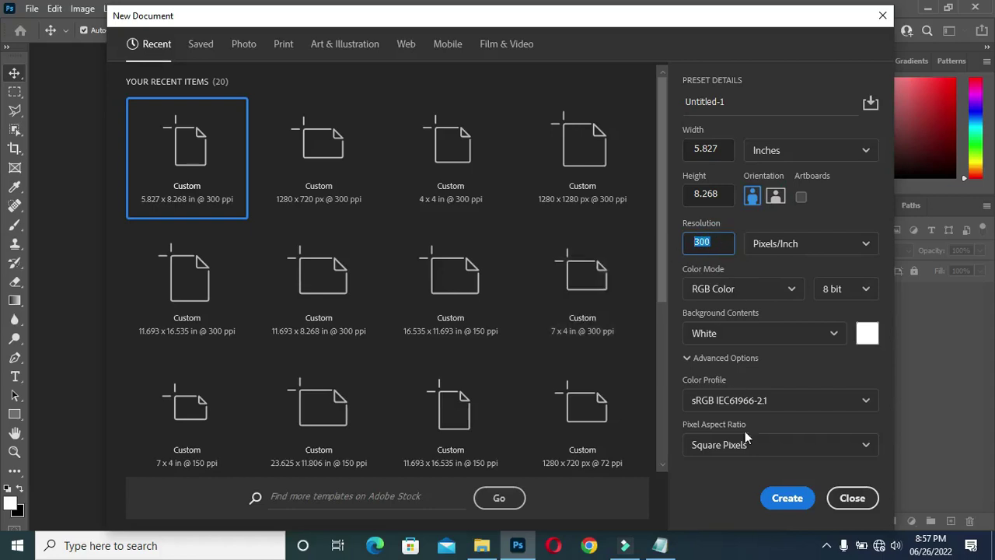
left_click(787, 499)
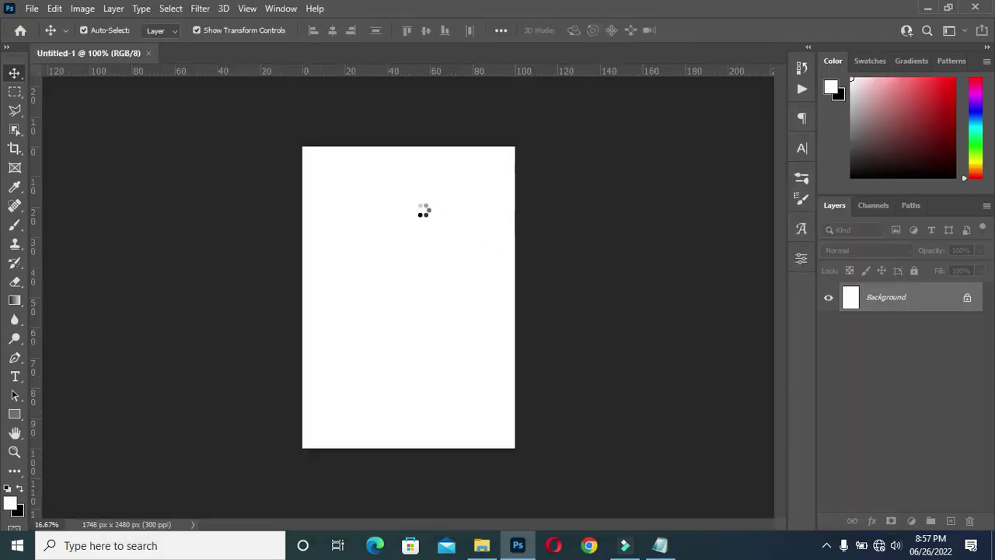
Place the Light up (6) image from the Special Anointing Service folder, scaled to about 67% and aligned with the page's top edge.
scroll(423, 213, "up", 3)
scroll(432, 125, "down", 1)
scroll(430, 144, "up", 1)
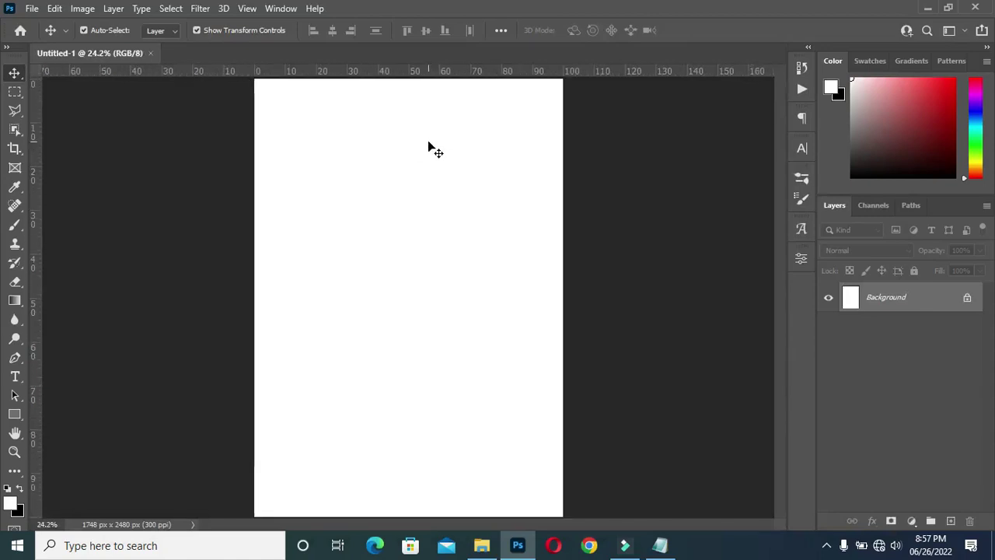
left_click(482, 545)
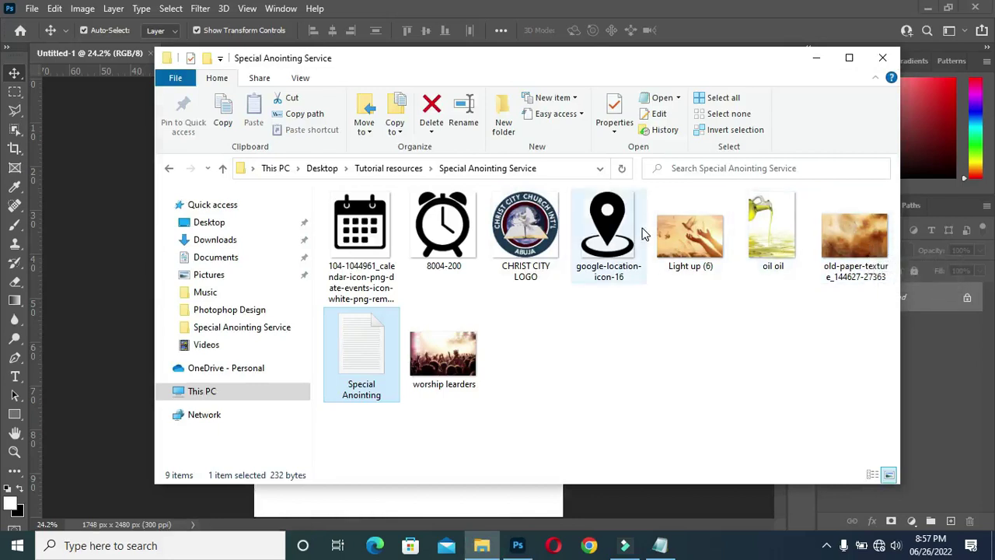
left_click(684, 237)
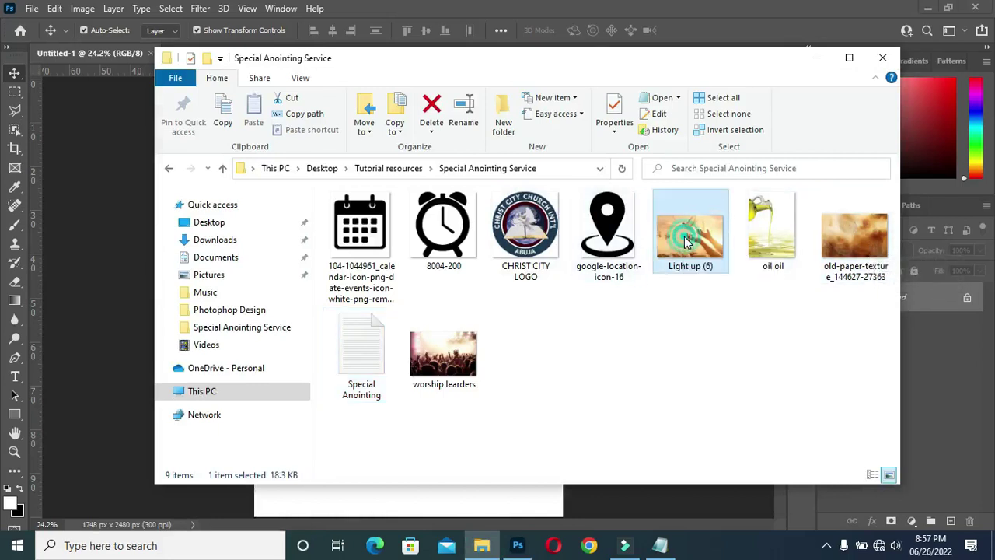
left_click_drag(688, 238, 238, 290)
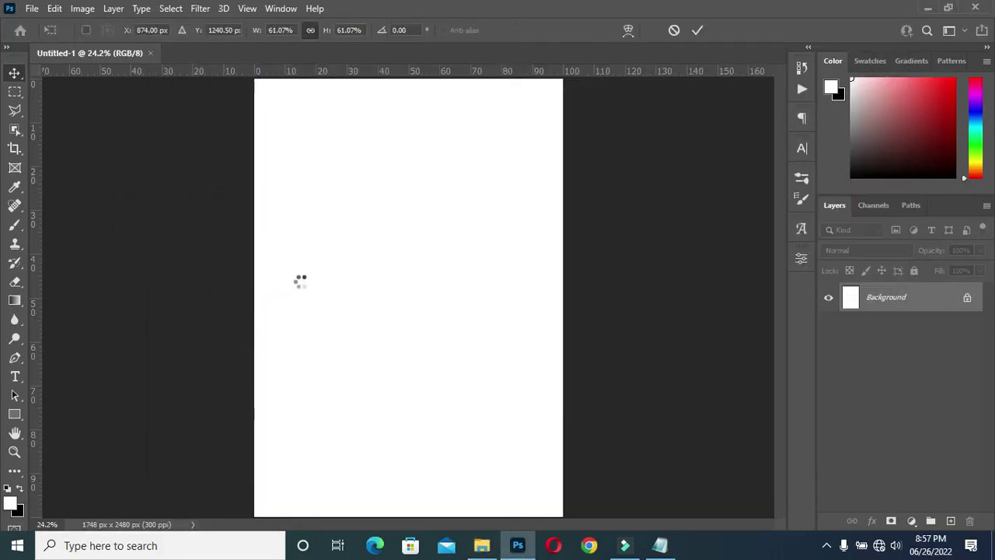
left_click_drag(394, 217, 406, 129)
left_click_drag(410, 280, 417, 294)
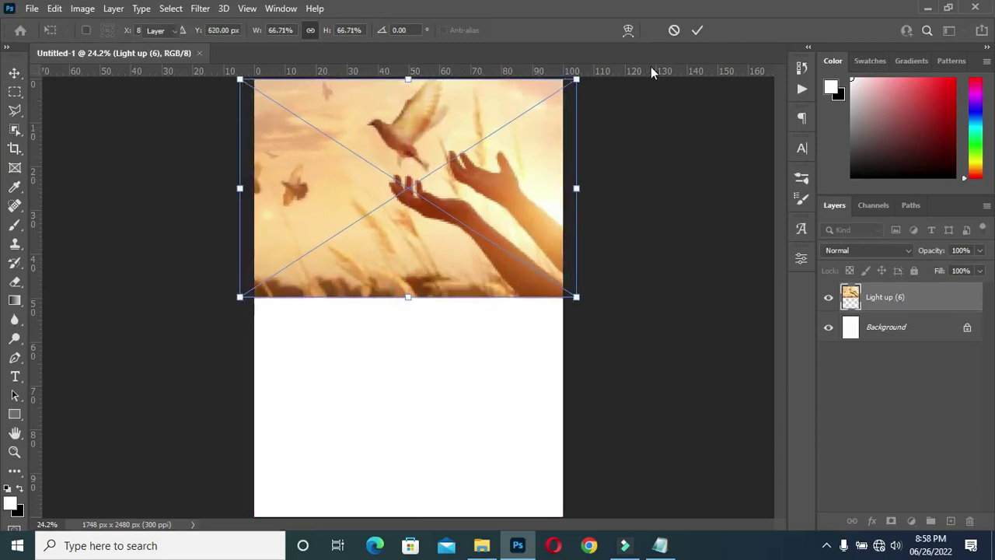
key("Return")
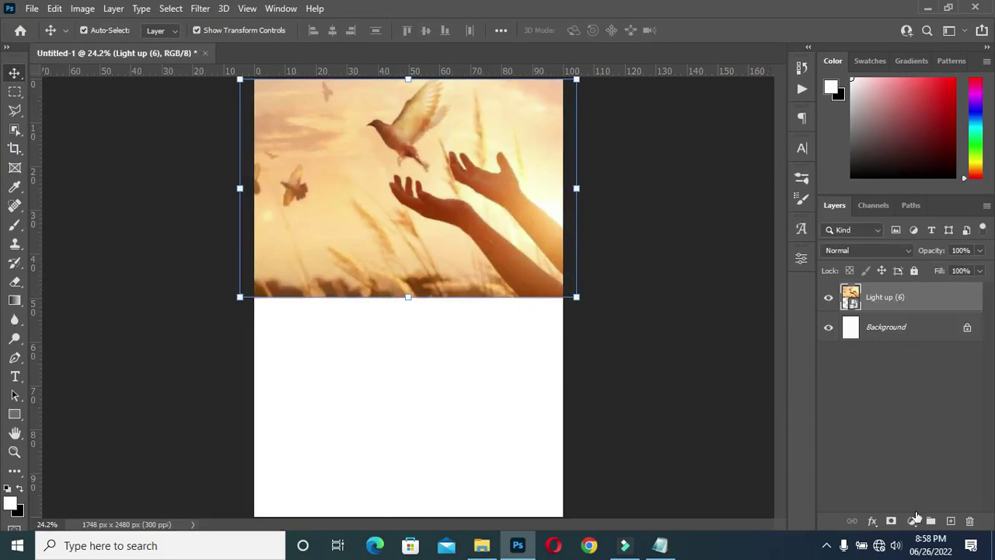
Add a layer mask to the Light up (6) image and fade its lower edge with a black-to-transparent linear gradient.
left_click(890, 521)
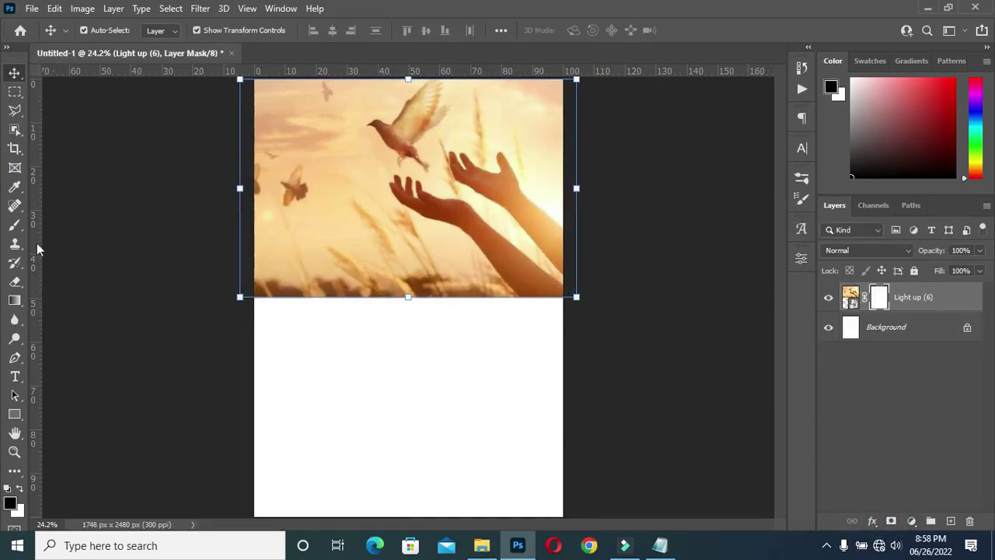
left_click(17, 301)
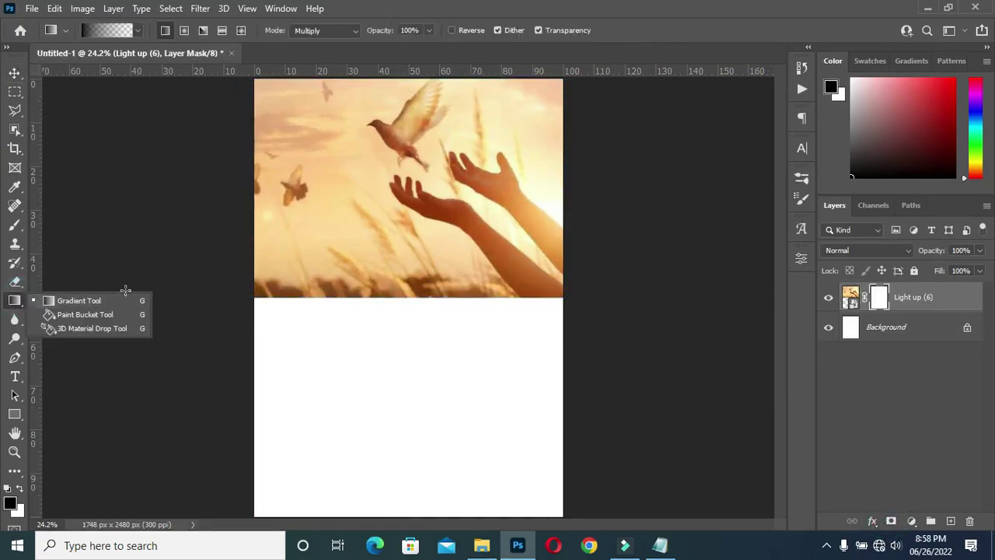
left_click(96, 300)
left_click_drag(383, 328, 403, 278)
left_click_drag(398, 336, 373, 194)
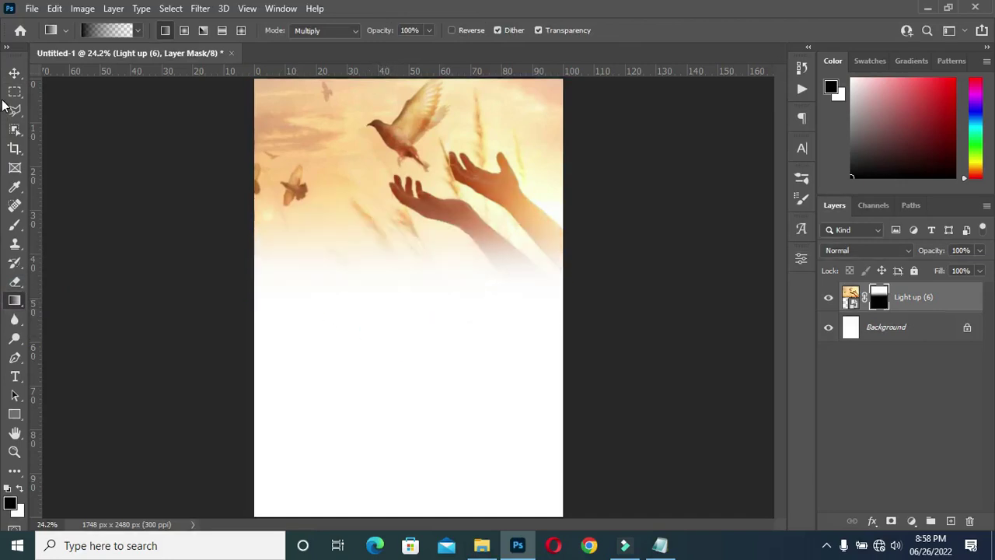
key("v")
left_click(721, 304)
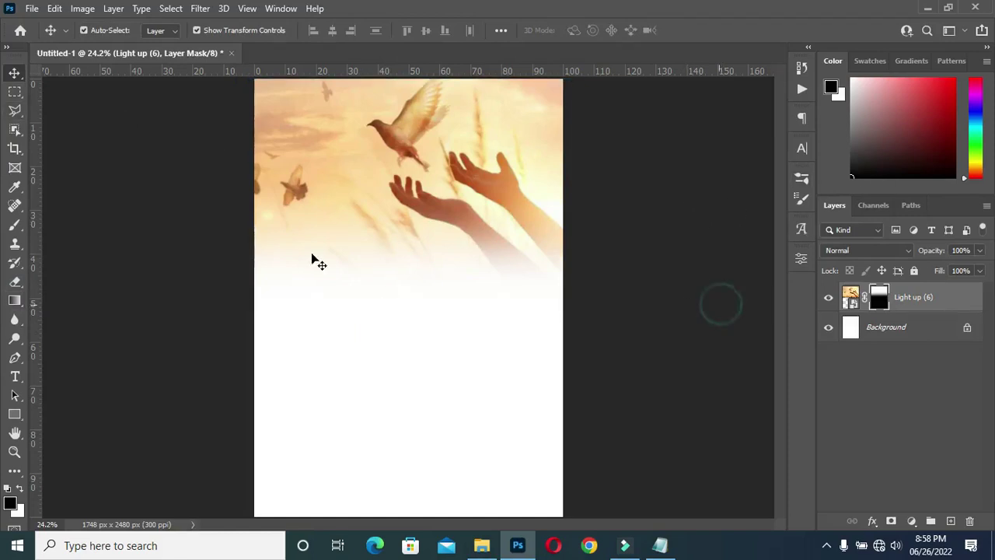
Lower the Light up (6) layer's opacity to 39%.
left_click(359, 193)
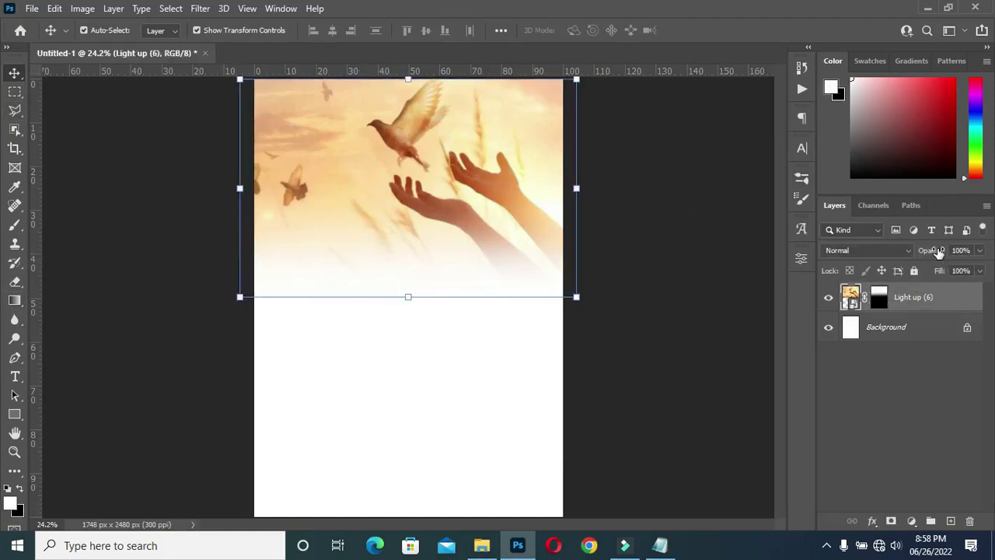
left_click_drag(925, 253, 906, 255)
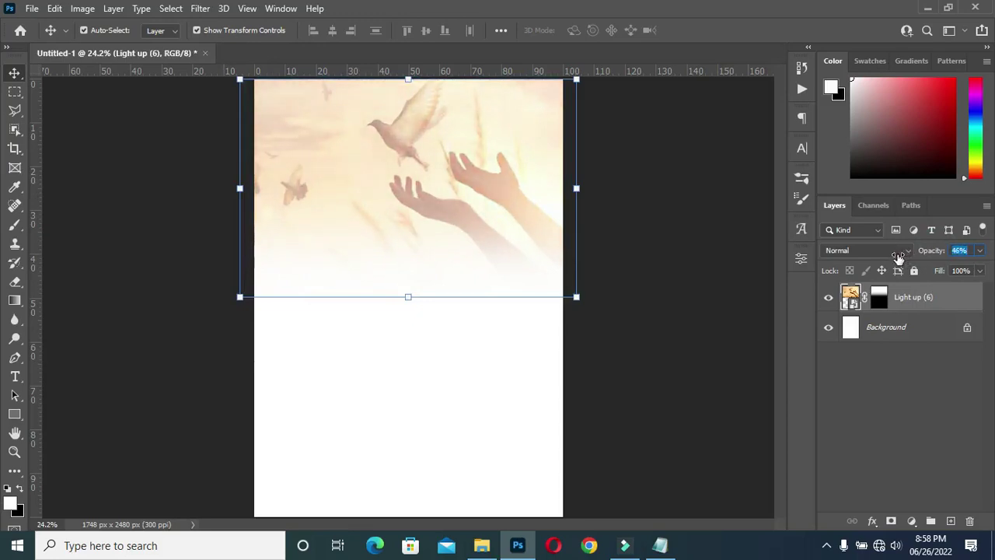
left_click_drag(899, 256, 895, 255)
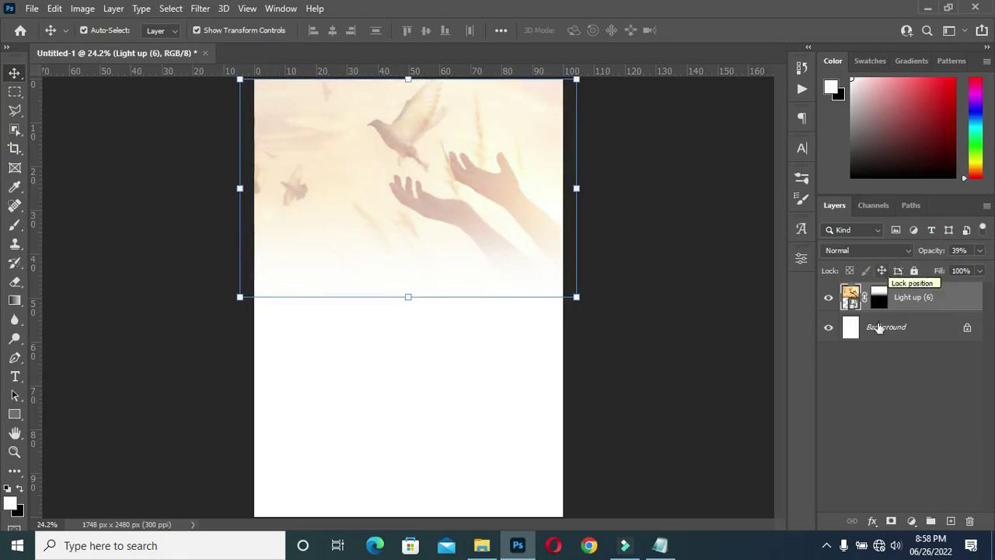
left_click(714, 313)
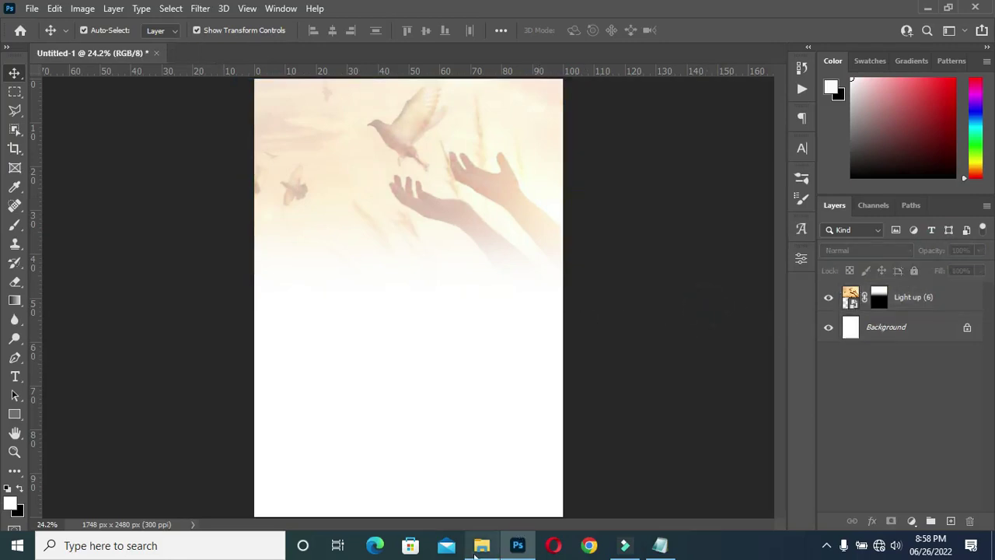
Place the old-paper-texture image from the resources folder and enlarge it to fill the page's lower part across its full width.
left_click(482, 545)
left_click_drag(854, 234, 536, 285)
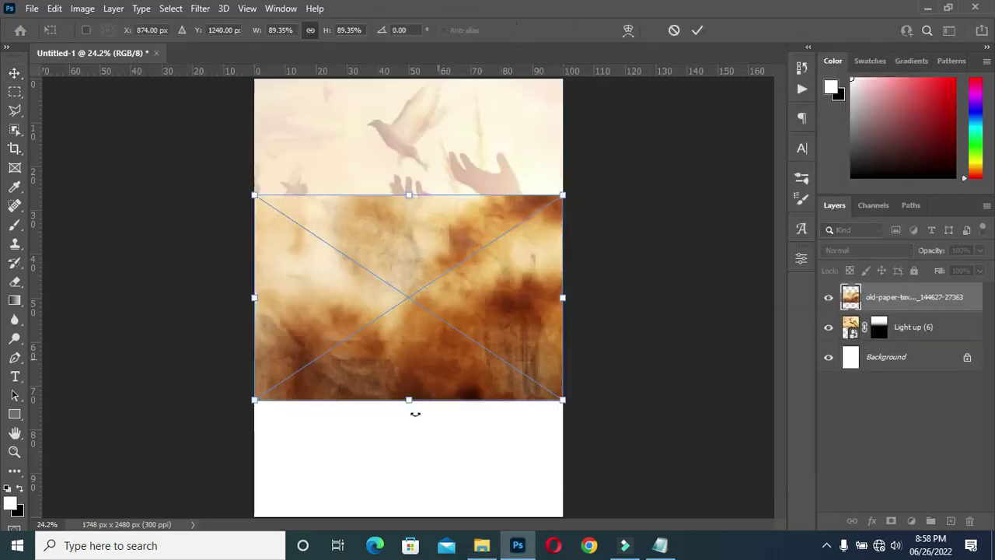
left_click_drag(407, 402, 409, 457)
left_click_drag(416, 386, 426, 455)
left_click_drag(417, 258, 418, 242)
key("Return")
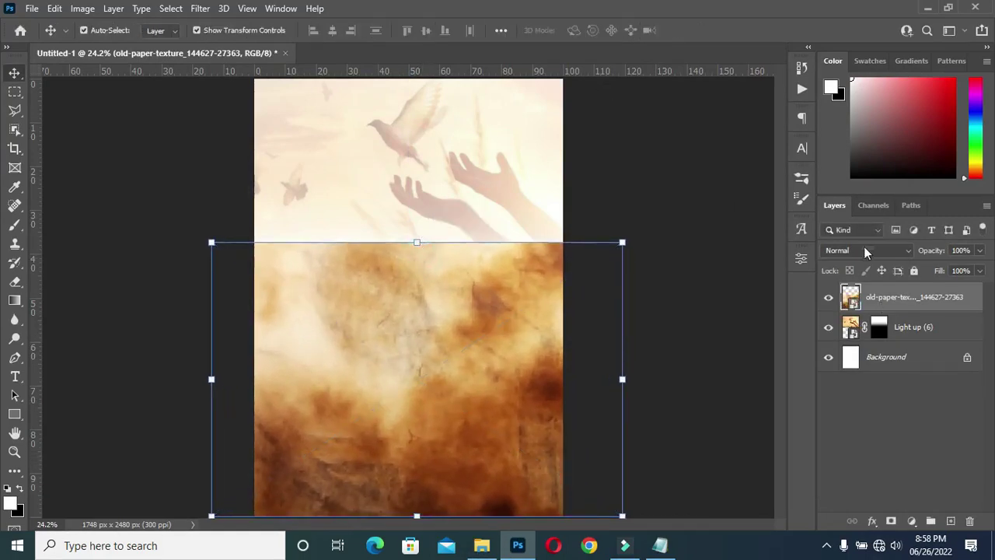
Set the paper texture layer's opacity to 52% and fade its upper edge with a linear gradient on a new layer mask.
left_click_drag(936, 255, 911, 258)
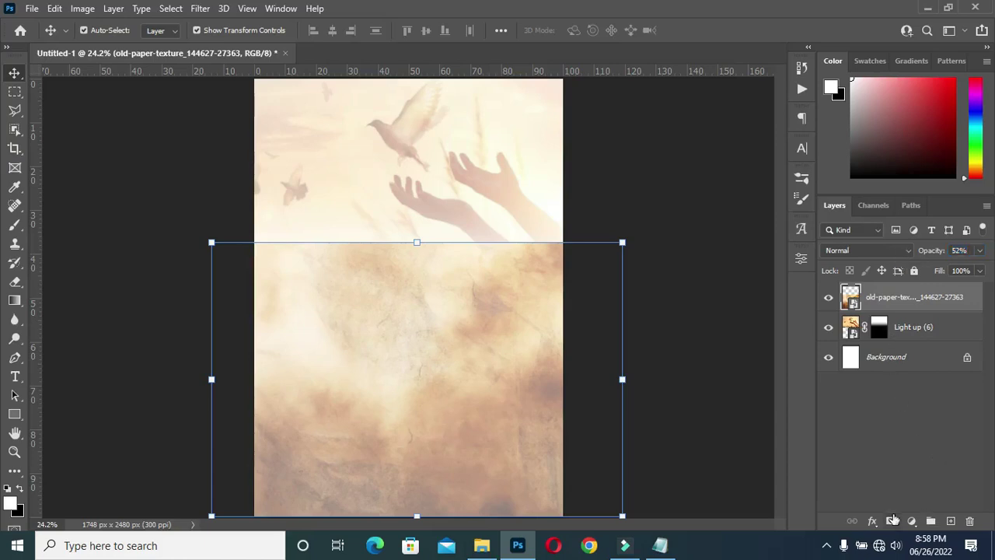
left_click(892, 521)
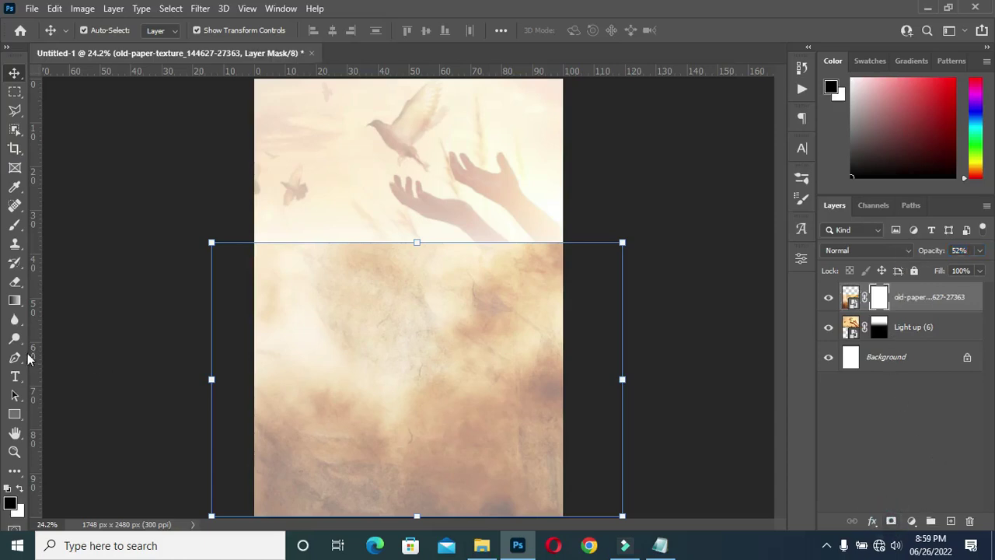
left_click(15, 300)
left_click_drag(402, 218, 397, 378)
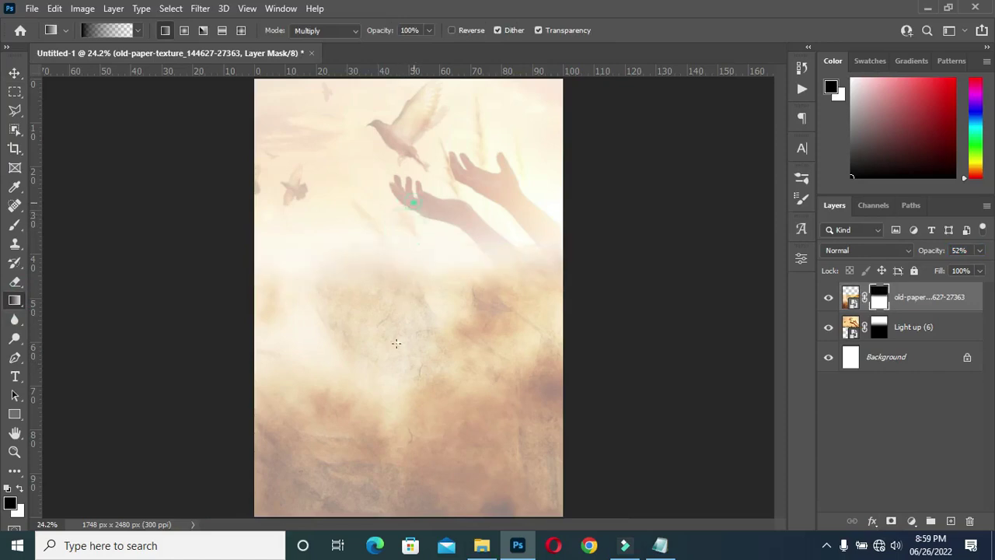
left_click(15, 74)
left_click(58, 180)
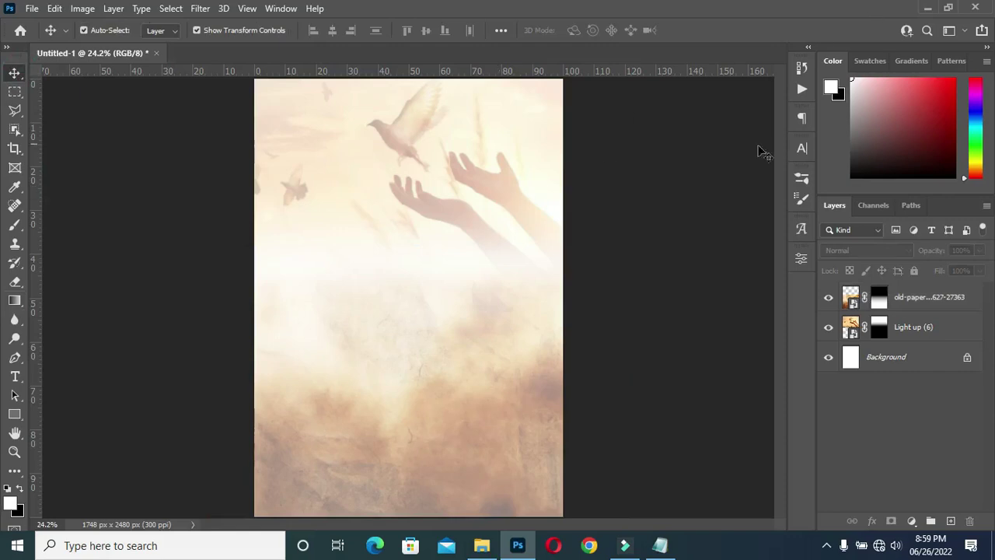
Place the worship learders crowd image, enlarge it beyond the page width, and position it across the middle of the page.
scroll(560, 204, "down", 1)
scroll(487, 204, "up", 1)
left_click(482, 545)
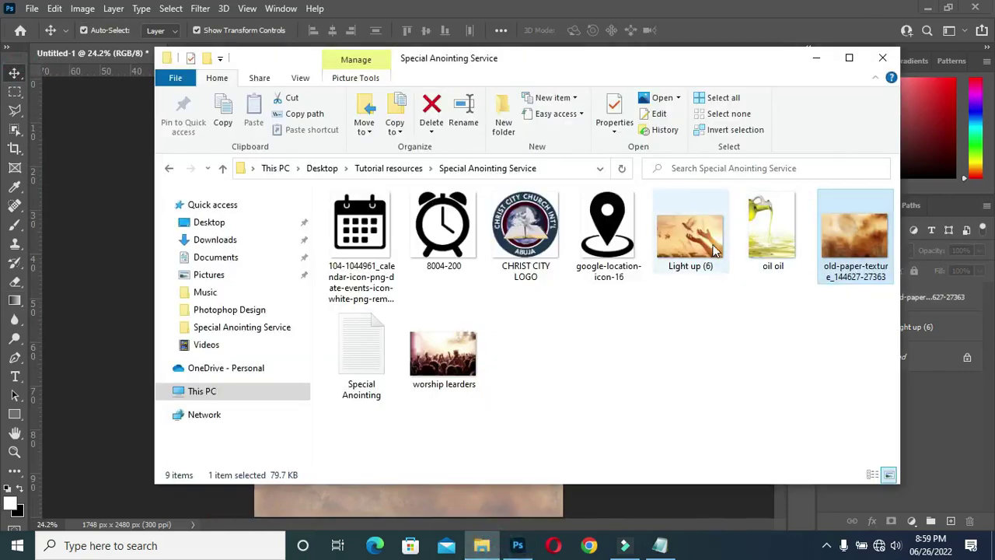
left_click_drag(445, 356, 137, 332)
left_click_drag(408, 335, 412, 297)
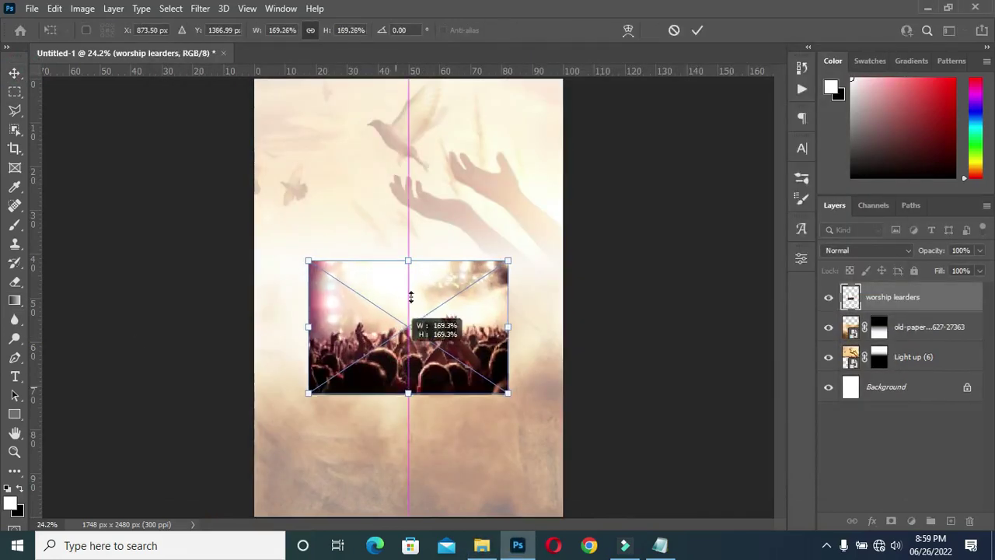
left_click_drag(408, 260, 402, 180)
left_click_drag(404, 327, 406, 362)
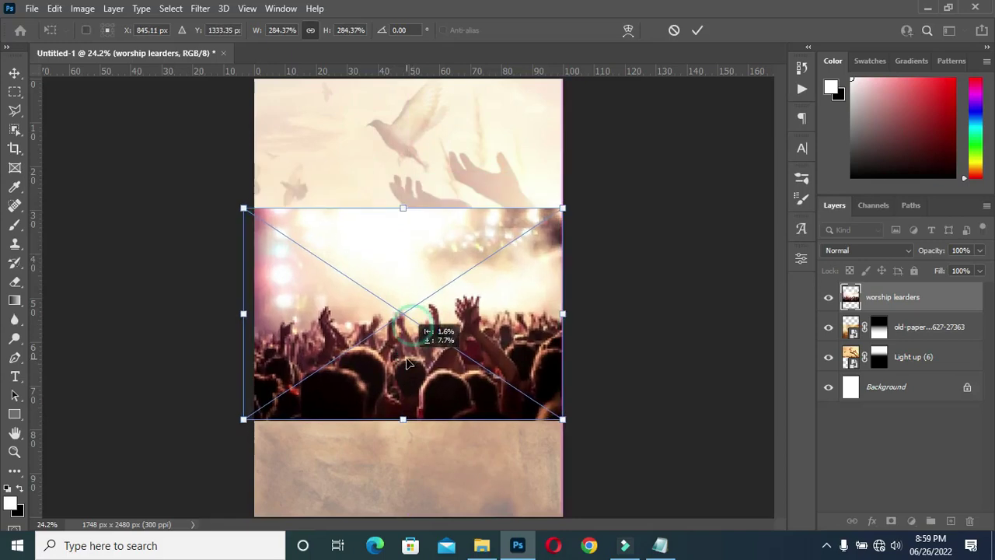
left_click_drag(403, 208, 406, 189)
key("Return")
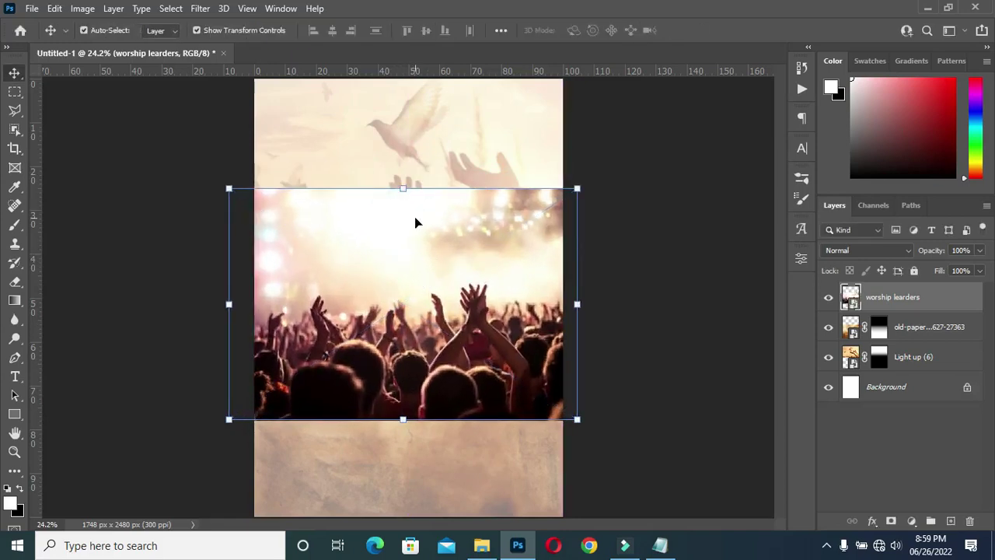
left_click_drag(447, 319, 443, 277)
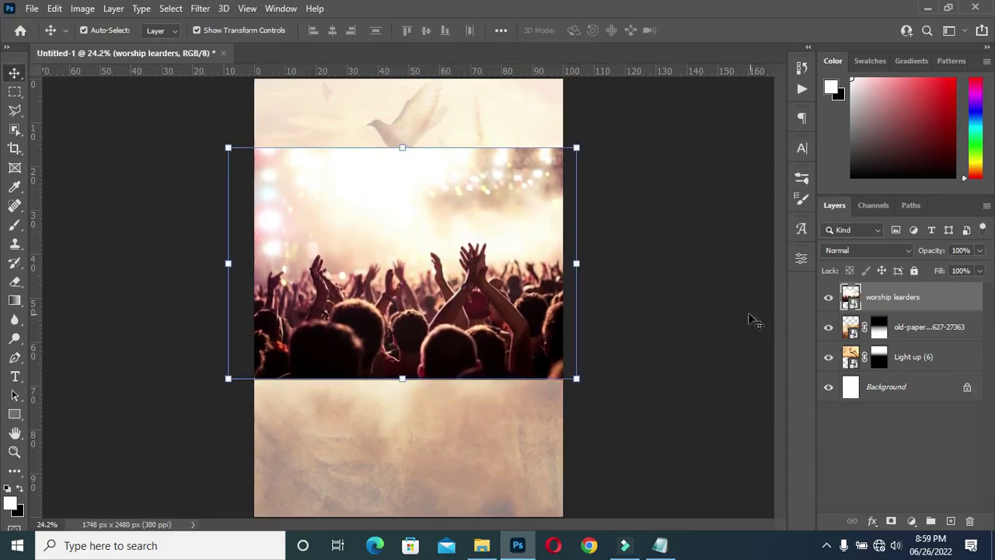
Set the crowd layer's opacity to 24% and fade its lower and upper edges with gradients on a new layer mask.
left_click_drag(938, 257, 884, 259)
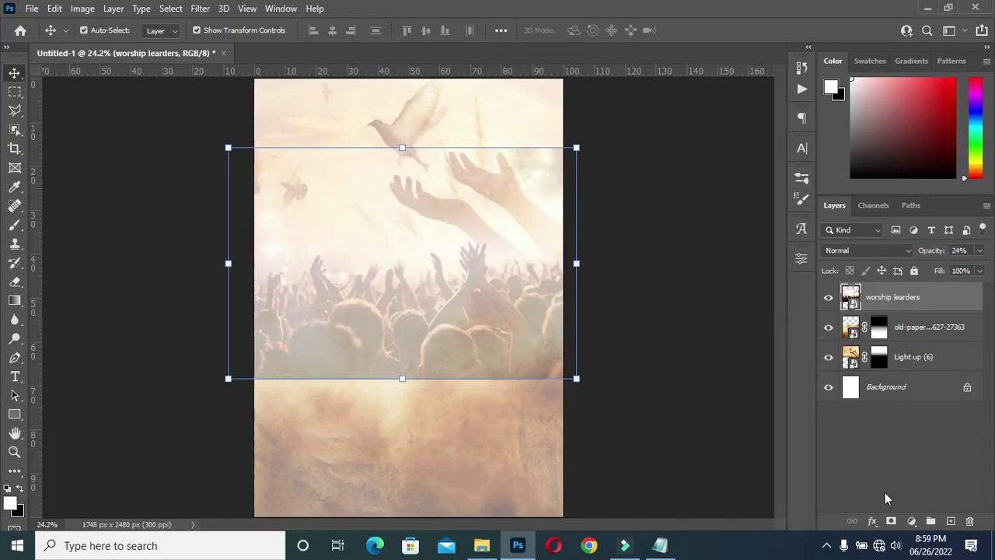
left_click(891, 521)
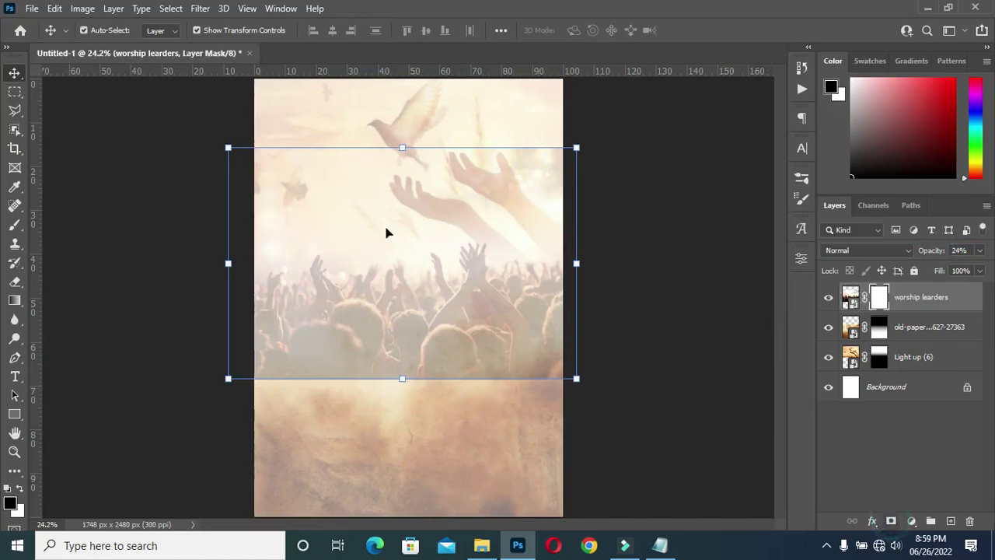
left_click(14, 301)
left_click_drag(399, 400, 401, 347)
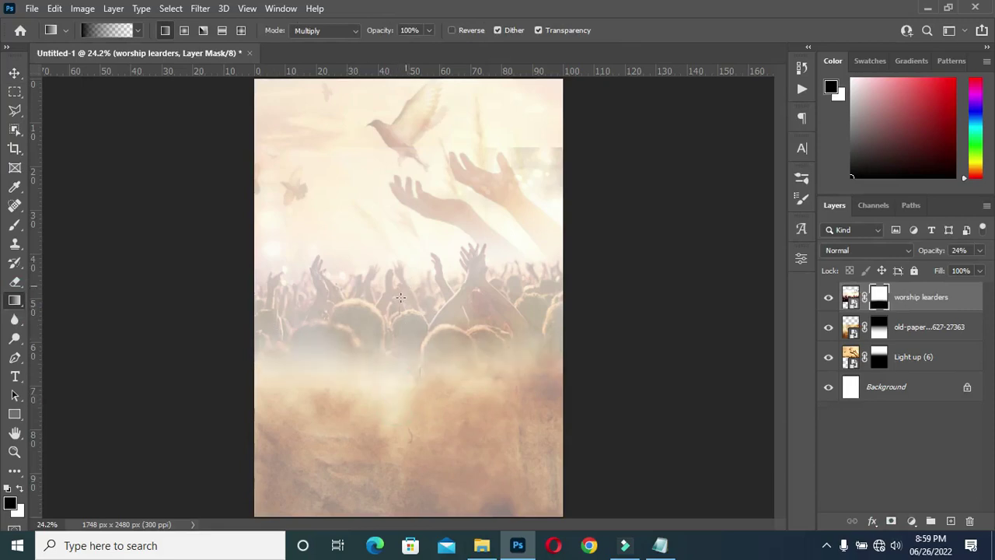
left_click_drag(412, 116, 397, 261)
left_click_drag(400, 130, 393, 269)
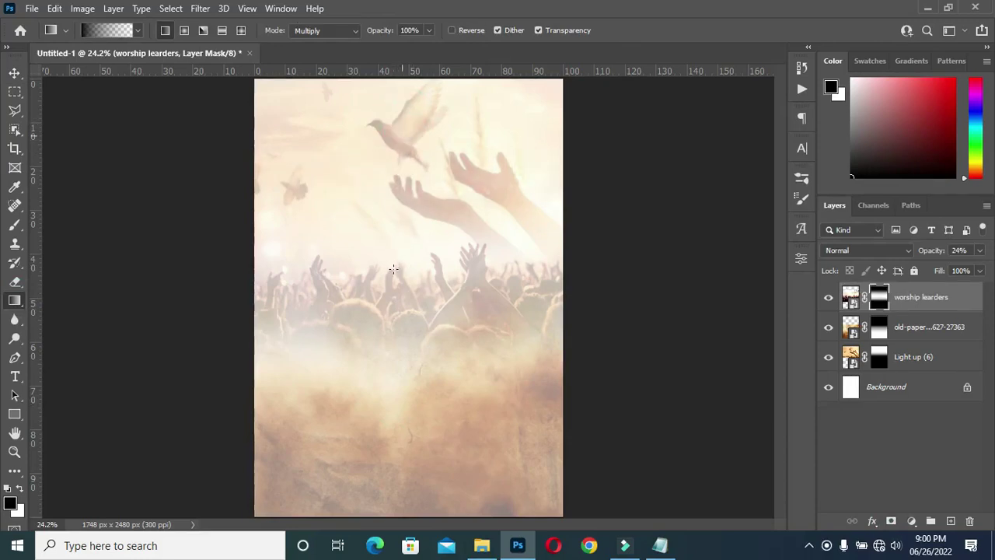
Reduce the masked worship learders layer's opacity to 17%.
left_click(14, 73)
left_click(427, 318)
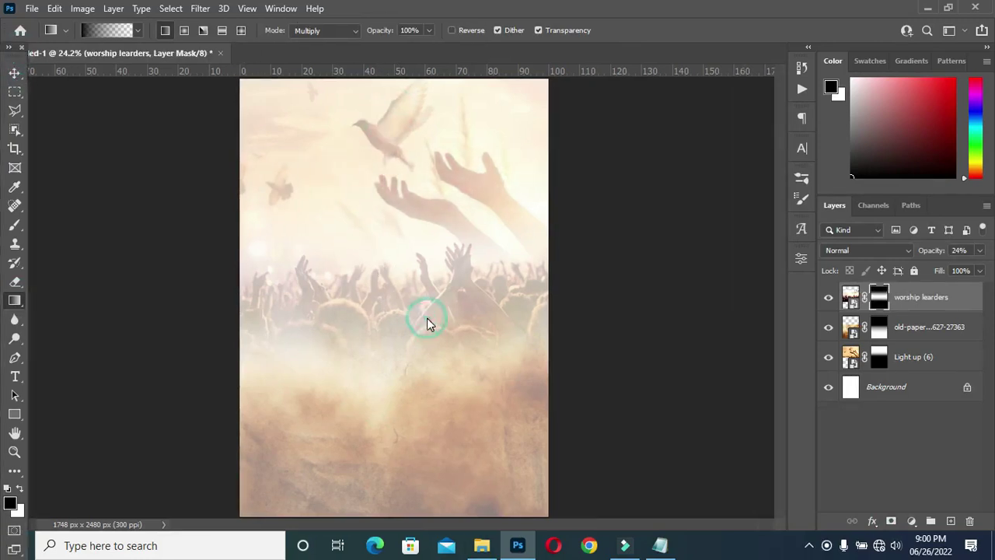
left_click_drag(939, 255, 933, 250)
left_click(918, 300)
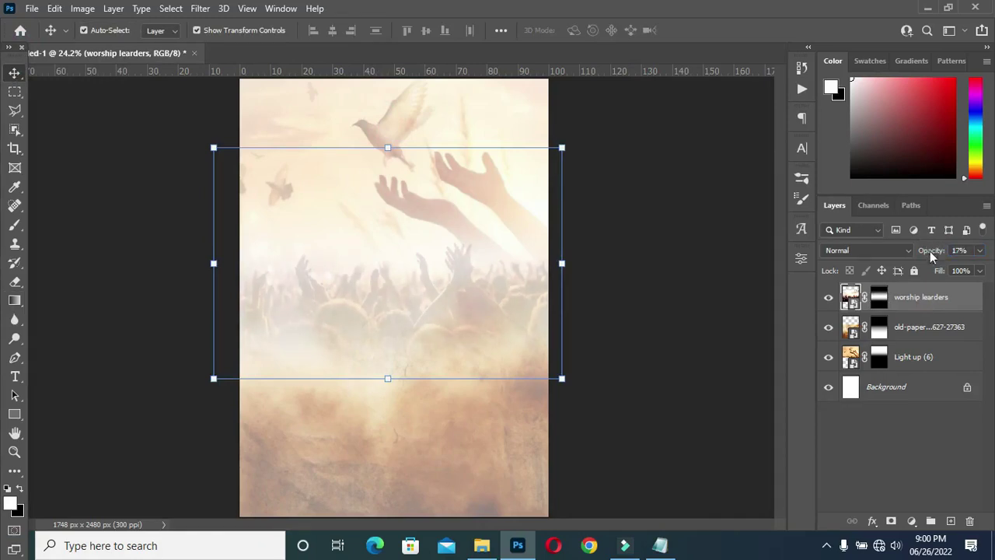
Enlarge the worship learders image to about 126% scale, keeping it across the middle of the page, and deselect it.
left_click_drag(389, 376, 389, 438)
left_click_drag(408, 362, 406, 335)
key("Return")
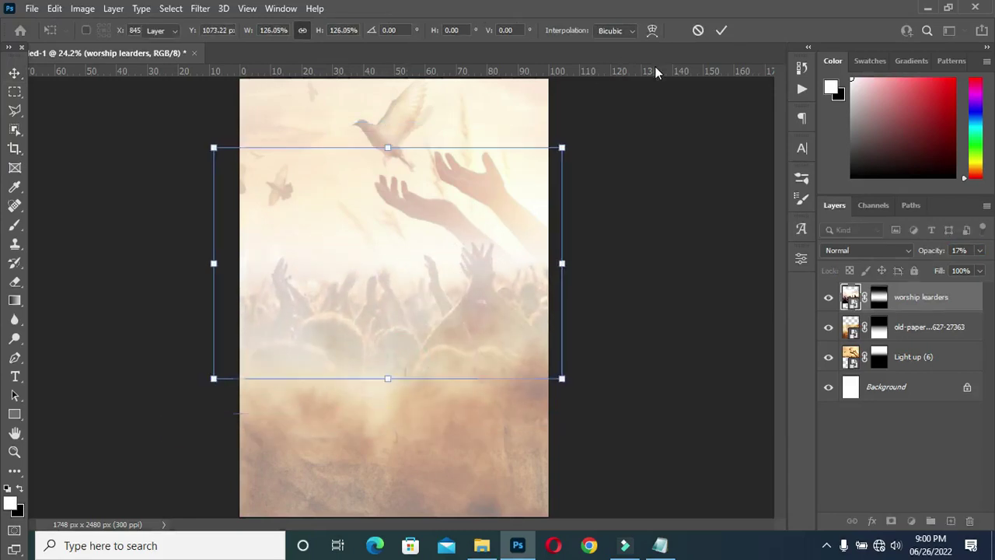
left_click(668, 249)
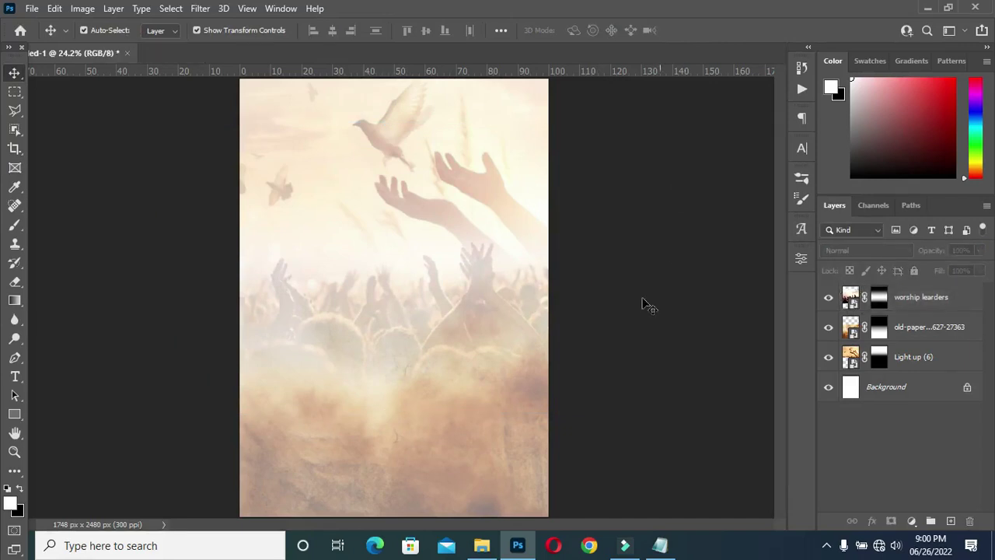
Place the oil oil image from the Special Anointing Service folder, extending slightly past the page's left edge and reaching its bottom edge.
left_click(483, 545)
left_click(768, 233)
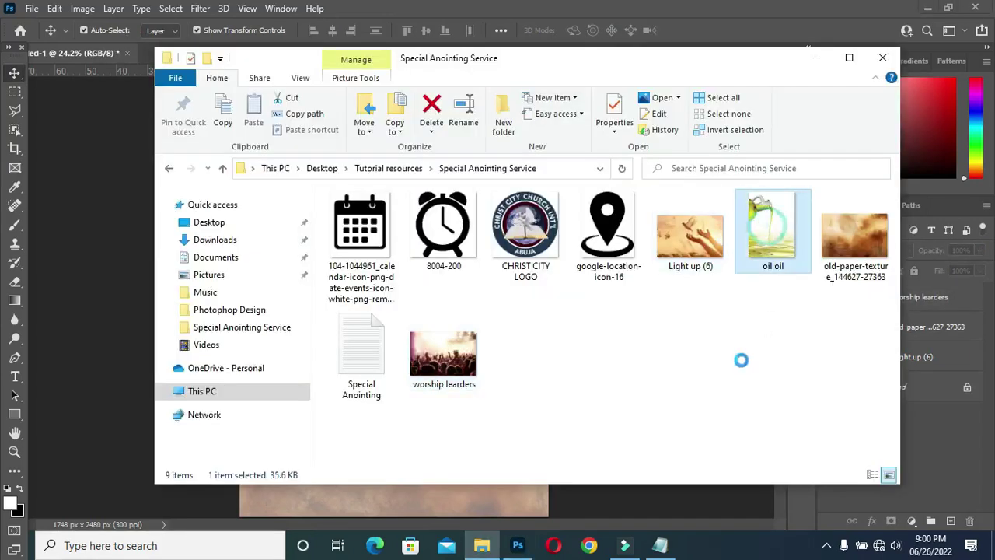
left_click_drag(770, 233, 375, 303)
left_click_drag(373, 245, 343, 254)
left_click(697, 29)
key("ctrl+minus")
scroll(364, 493, "up", 2)
scroll(366, 476, "down", 1)
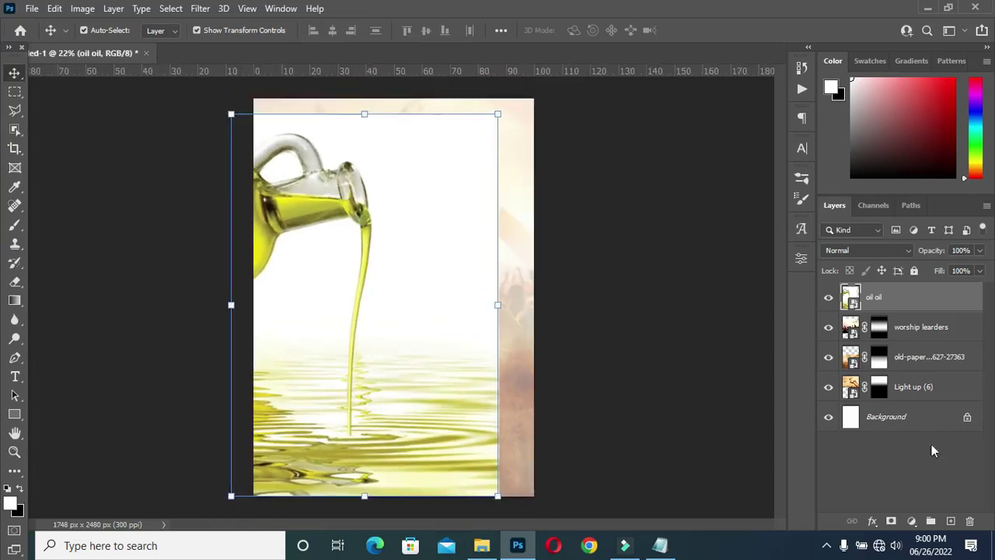
Add a layer mask to the oil oil layer and fade the image's right edge with a linear gradient.
left_click(892, 520)
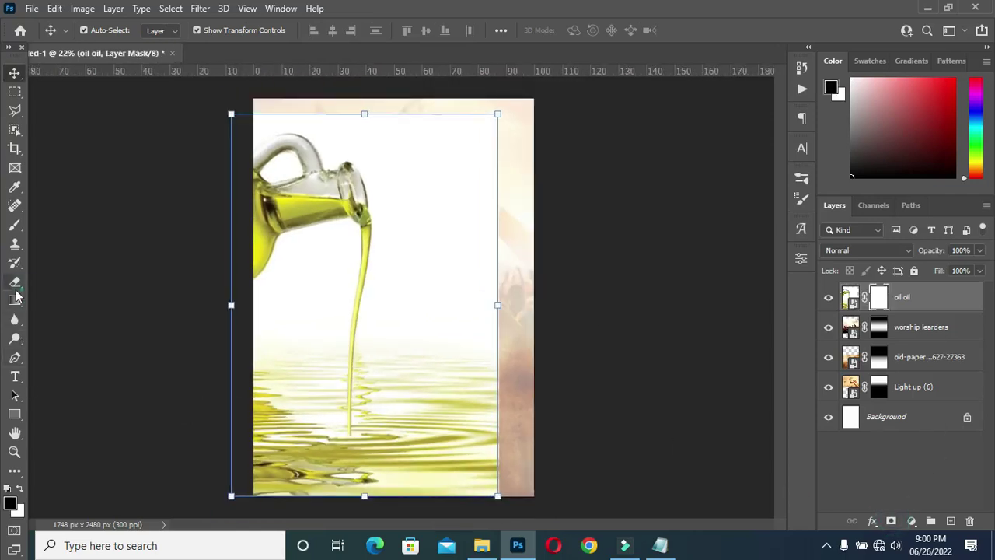
right_click(16, 287)
right_click(17, 302)
left_click(74, 300)
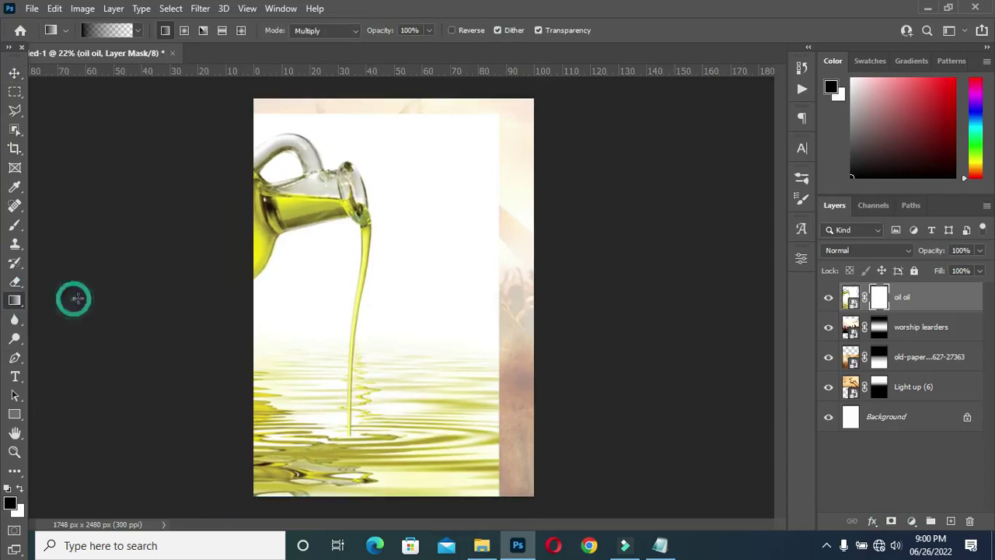
left_click_drag(514, 283, 418, 290)
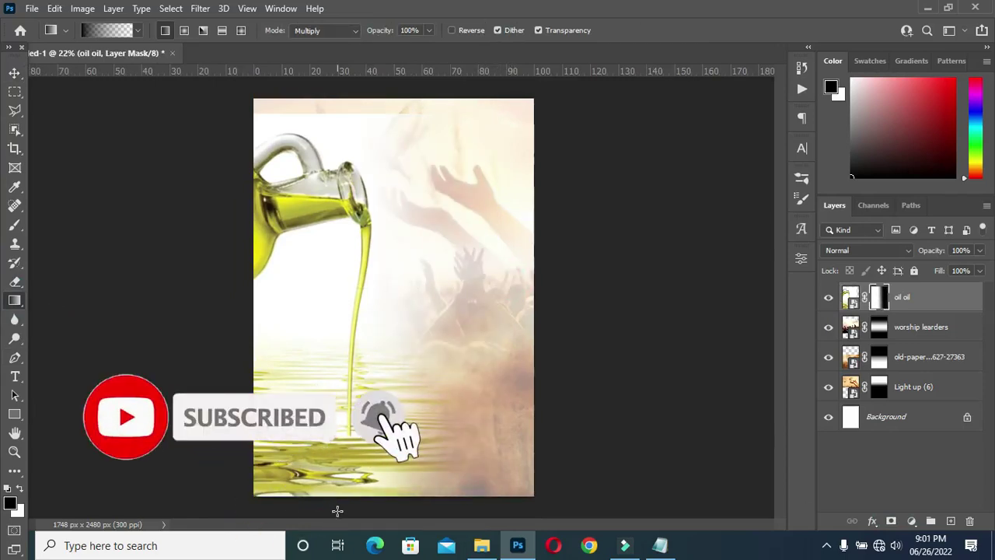
Fade the lower and upper edges of the oil oil image with linear gradients on its layer mask.
left_click_drag(336, 508, 320, 468)
left_click_drag(319, 503, 332, 441)
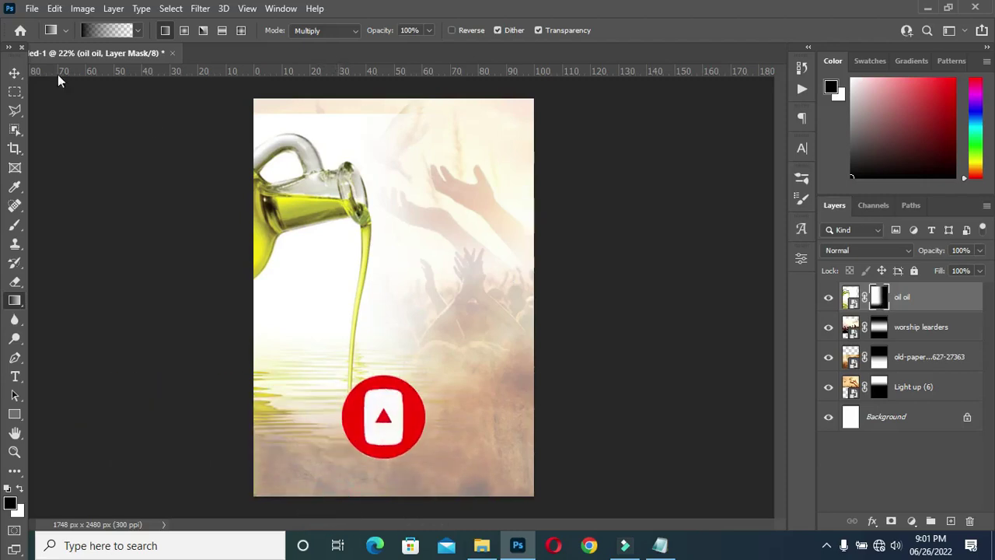
left_click_drag(315, 98, 315, 148)
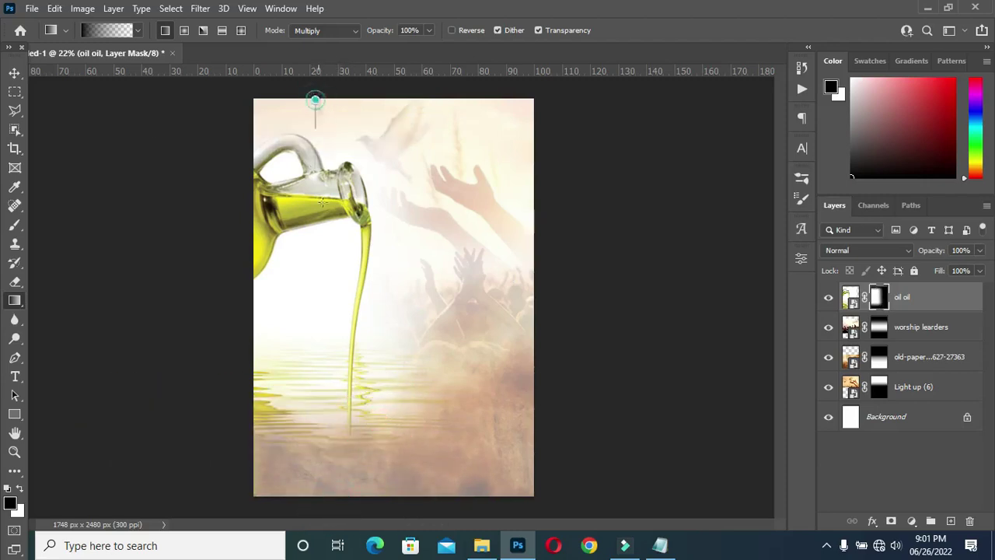
left_click_drag(316, 98, 321, 168)
left_click(14, 72)
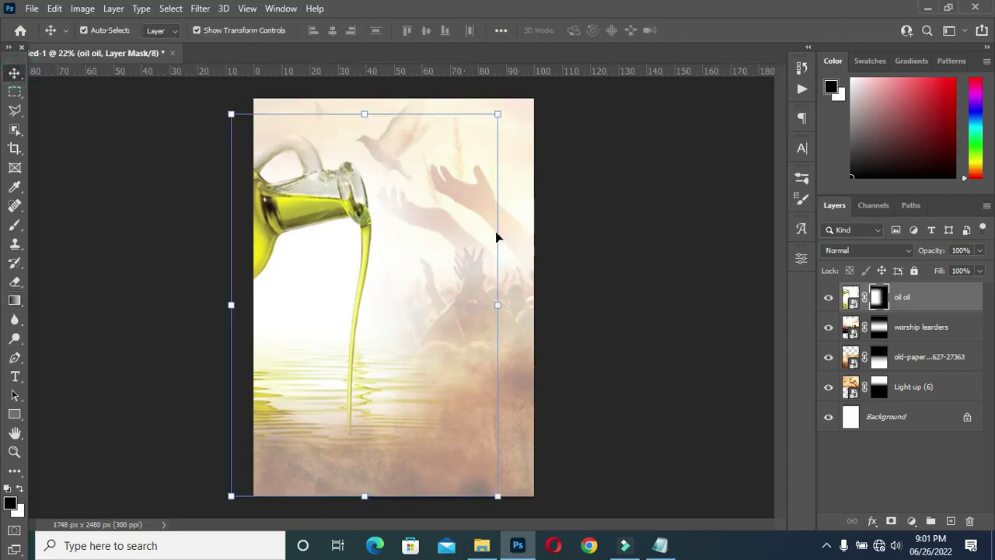
Reduce the masked oil oil layer's opacity to 51%.
scroll(415, 224, "up", 1)
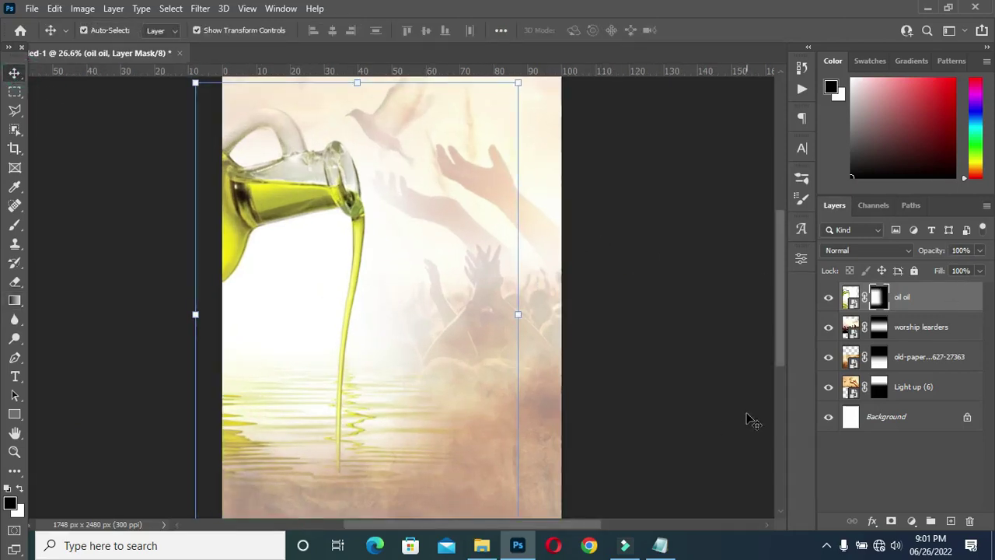
left_click(712, 391)
left_click(851, 297)
left_click_drag(933, 250, 918, 255)
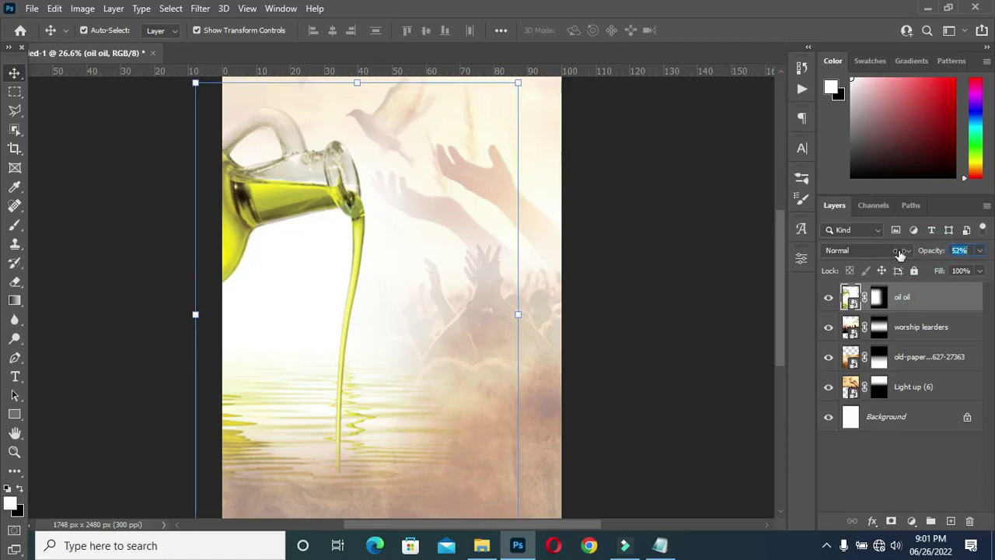
scroll(415, 224, "down", 1)
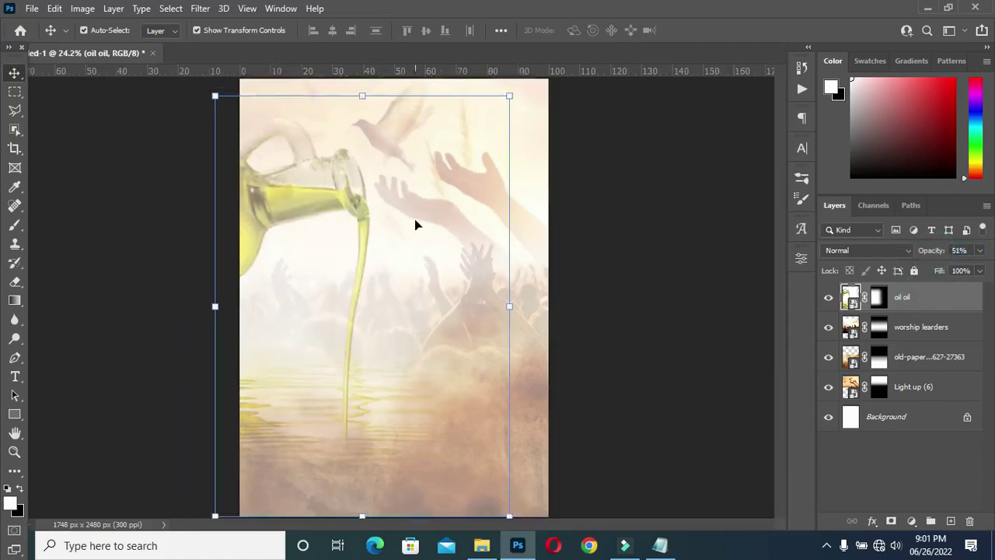
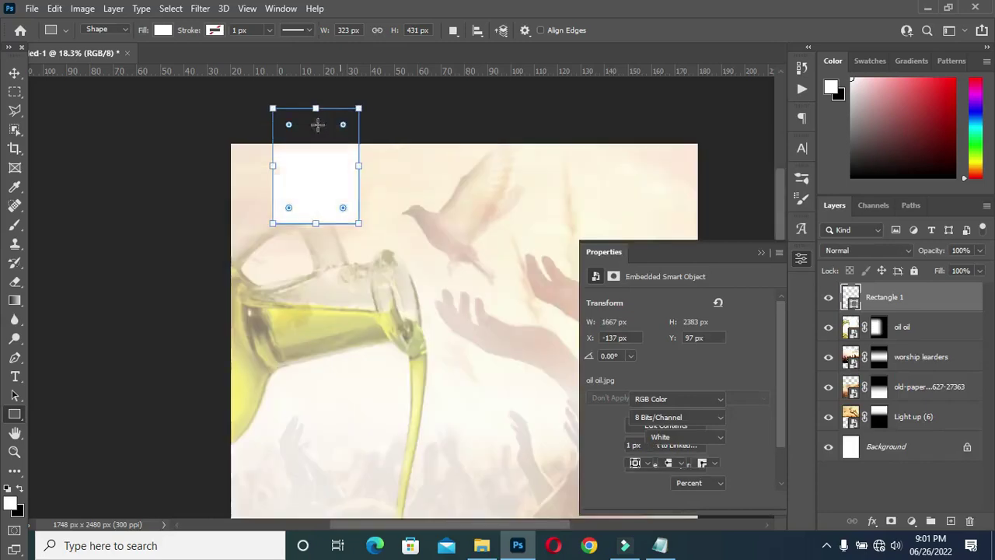
Unlink the white rectangle's corner radii and round only its lower-right corner to 112 px.
scroll(502, 302, "down", 1)
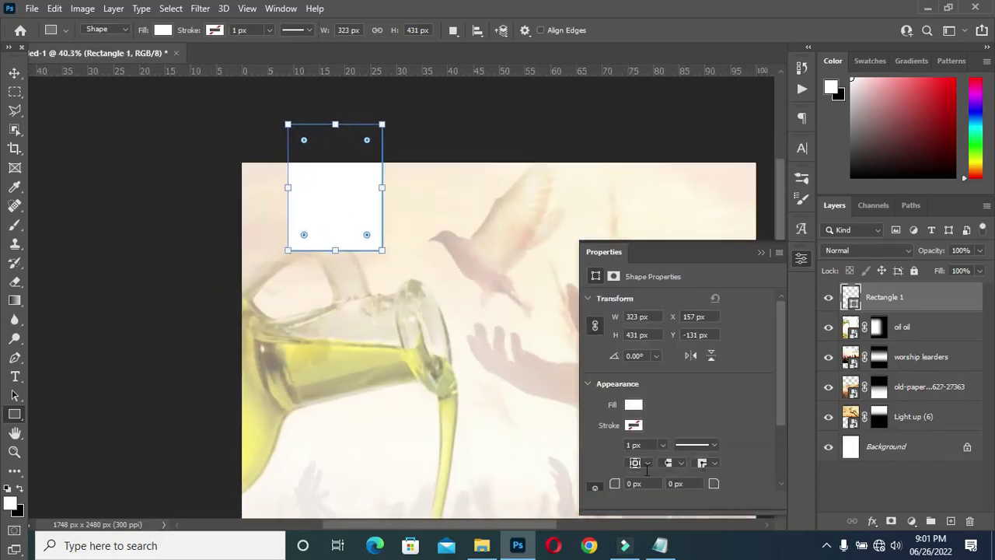
scroll(392, 300, "down", 2)
scroll(645, 460, "down", 1)
left_click(594, 468)
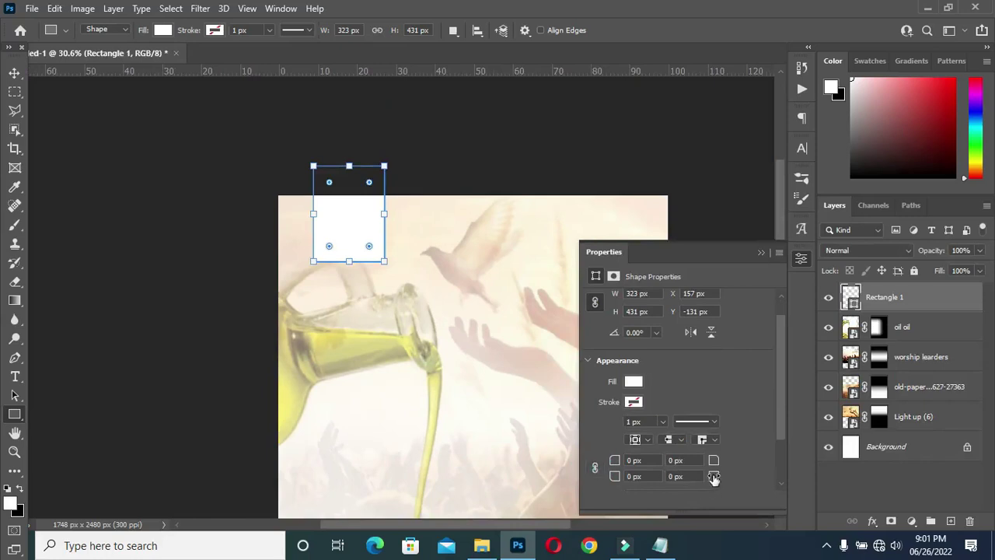
left_click_drag(713, 478, 791, 479)
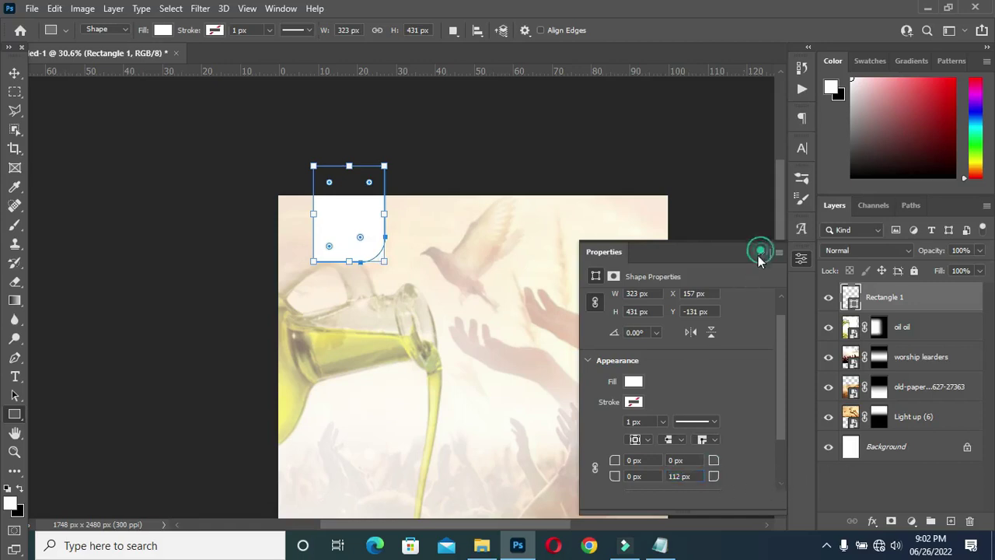
left_click(761, 253)
Fill the rectangle with the very dark maroon from the recently used colors.
key("v")
left_click(336, 237)
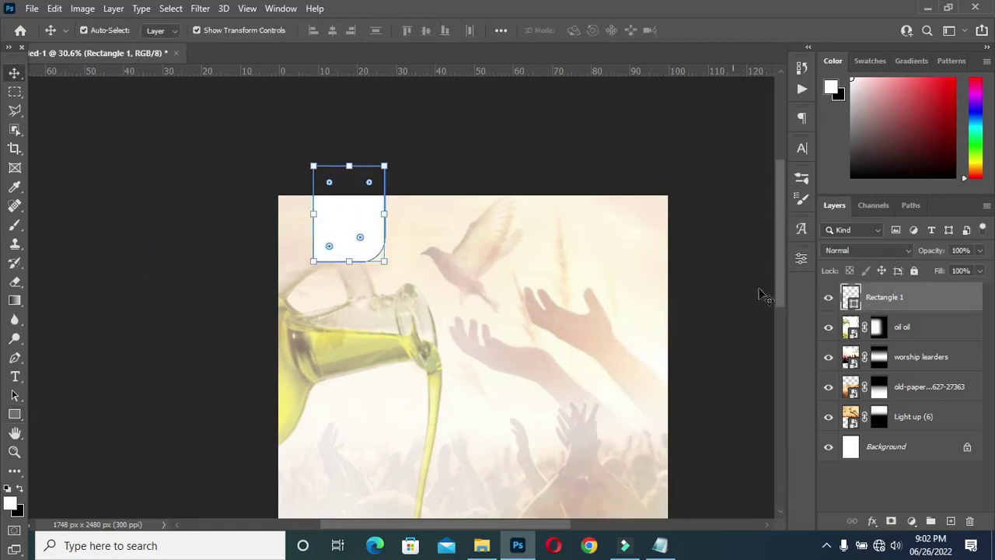
left_click(803, 261)
left_click(633, 381)
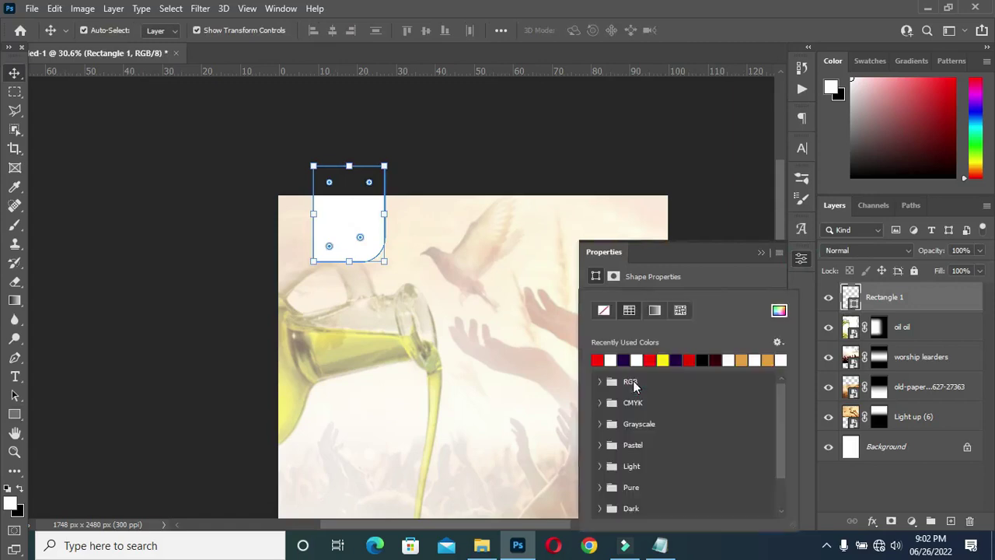
left_click(715, 359)
left_click(742, 239)
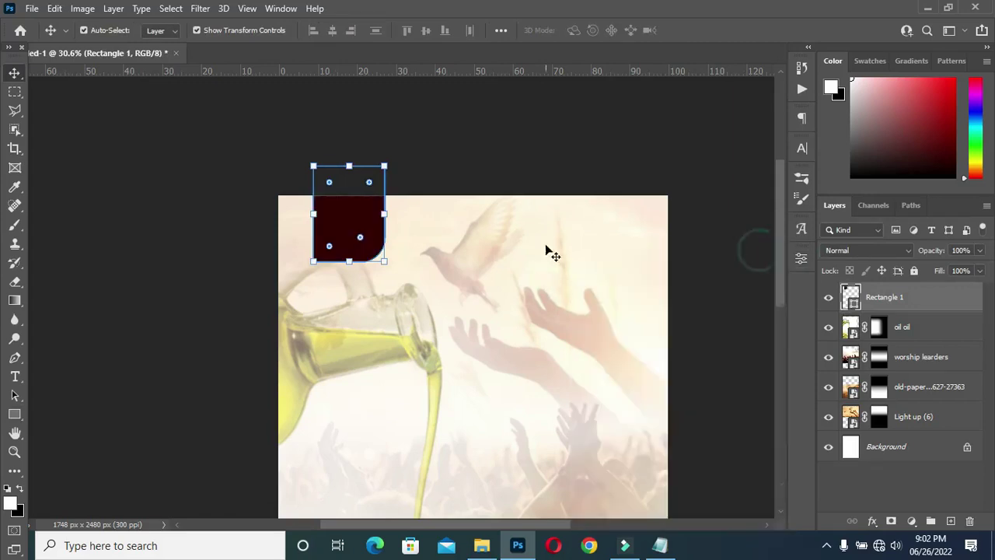
left_click(570, 158)
Shift the maroon rectangle slightly toward the page's left edge, keeping its height on the page.
scroll(362, 342, "up", 2)
left_click(361, 127)
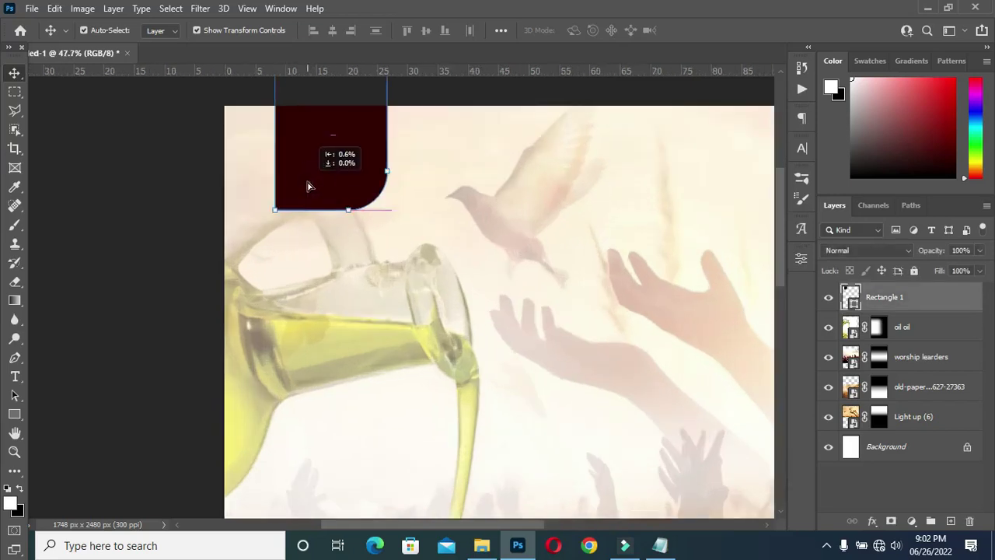
scroll(302, 167, "down", 1)
left_click(158, 194)
scroll(355, 160, "down", 3)
scroll(289, 100, "up", 4)
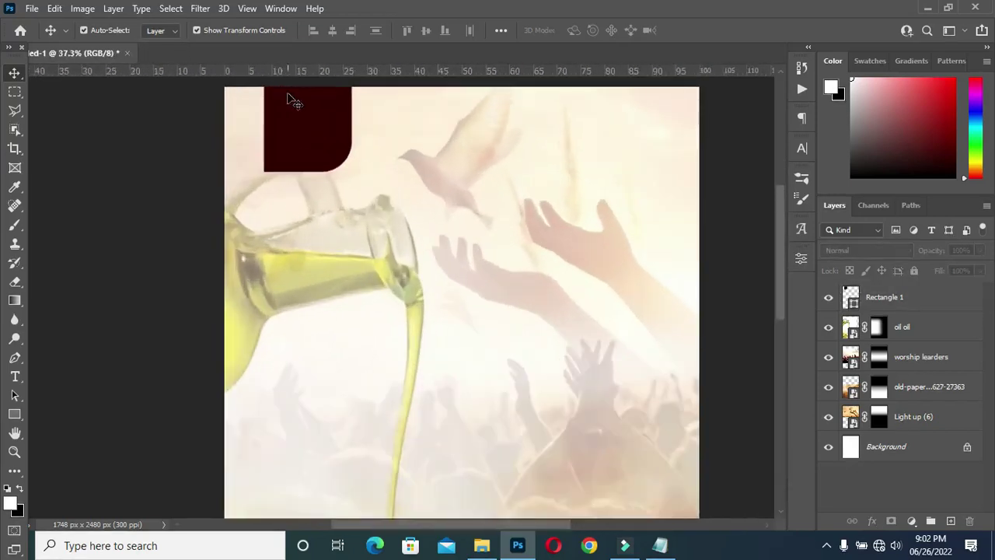
Draw a white circle about 285 px across with the Ellipse tool, to the right of the maroon rectangle.
left_click(18, 416)
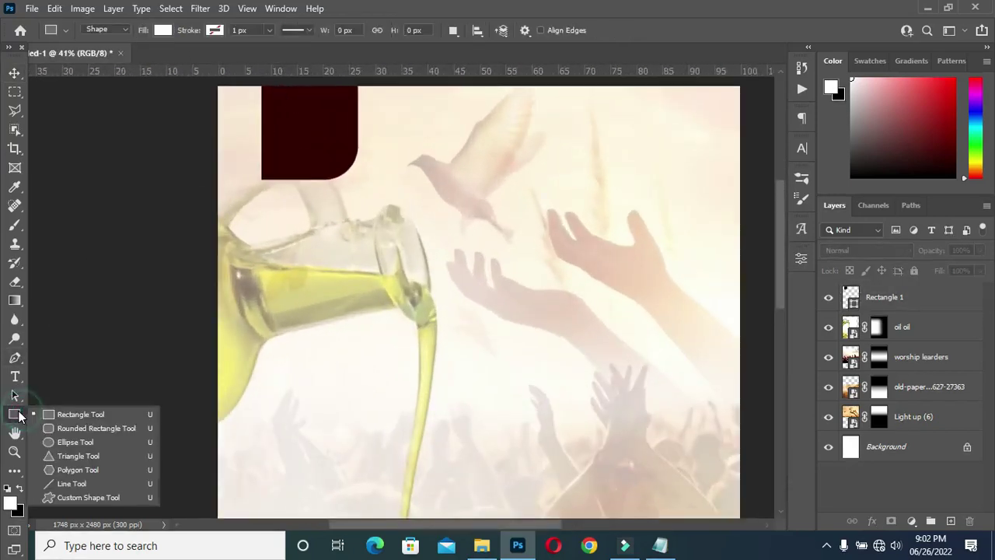
left_click(74, 440)
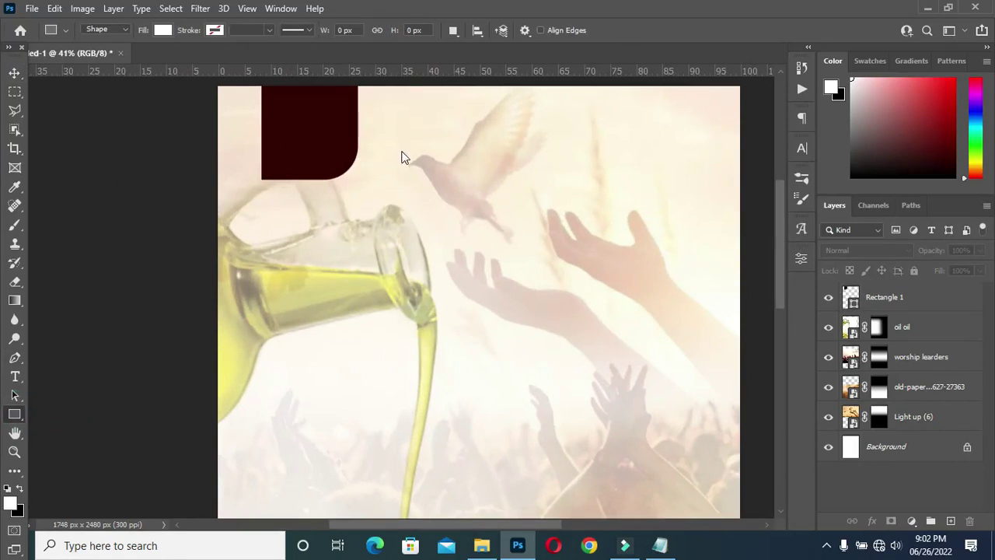
left_click_drag(398, 149, 483, 234)
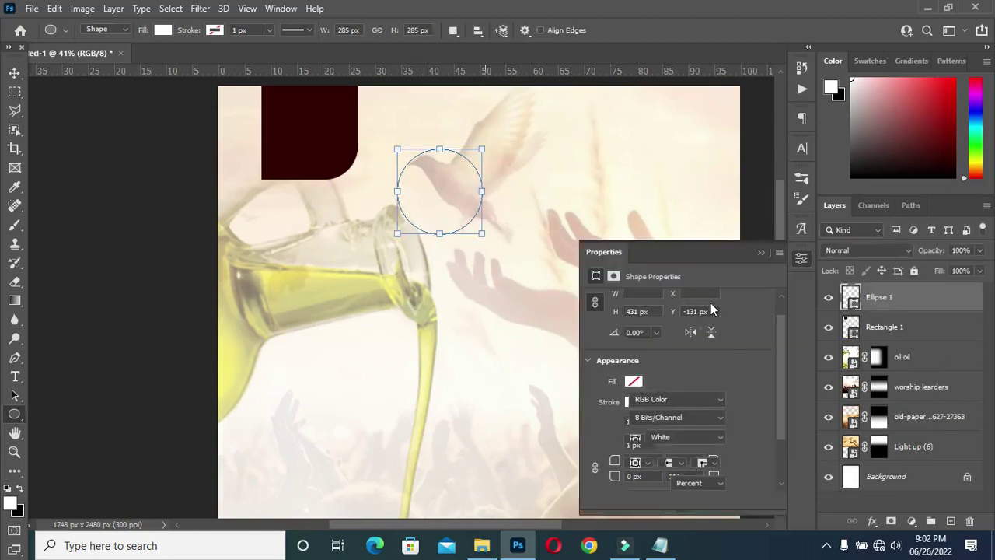
left_click(760, 253)
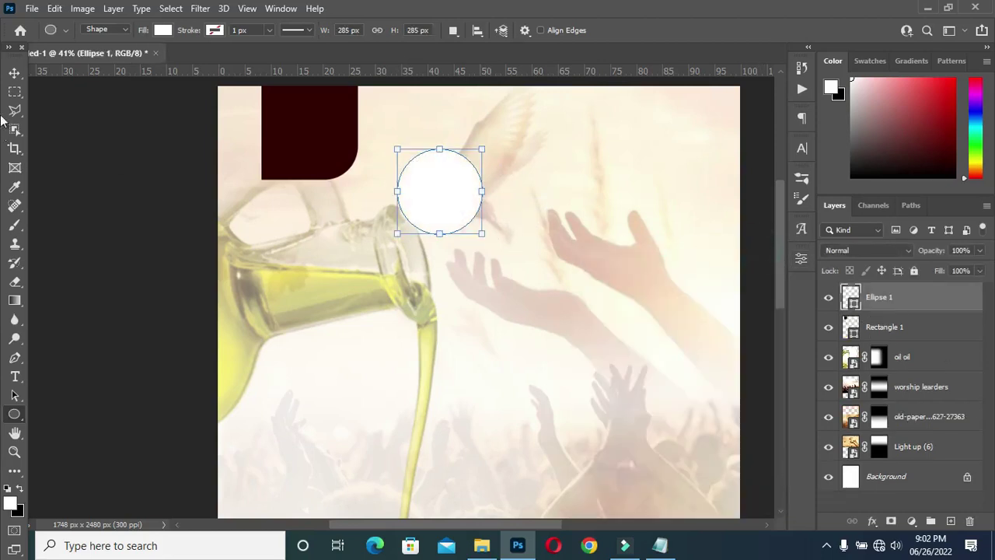
Scale the white circle down and centre it on the visible part of the maroon rectangle.
left_click(15, 73)
left_click_drag(483, 232, 303, 147)
left_click(720, 30)
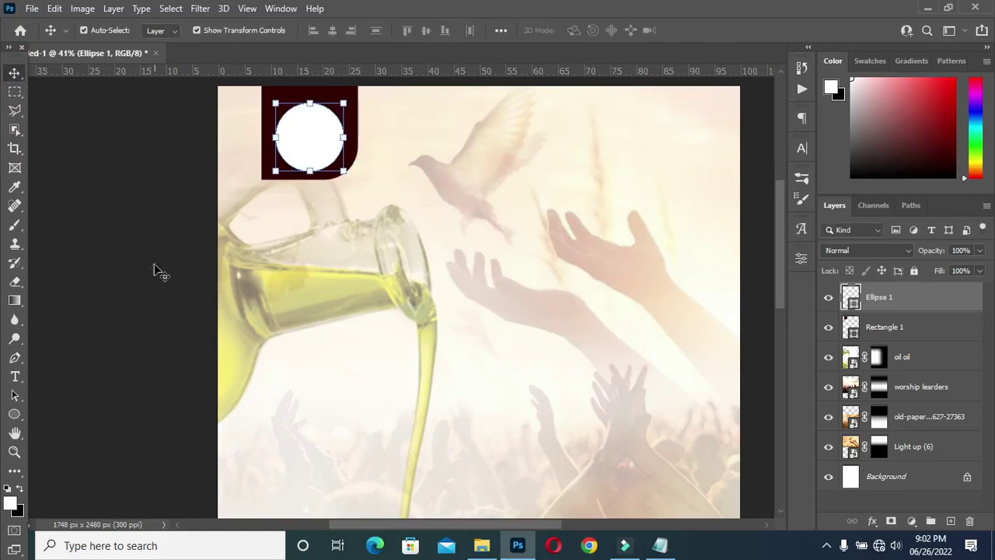
left_click(154, 271)
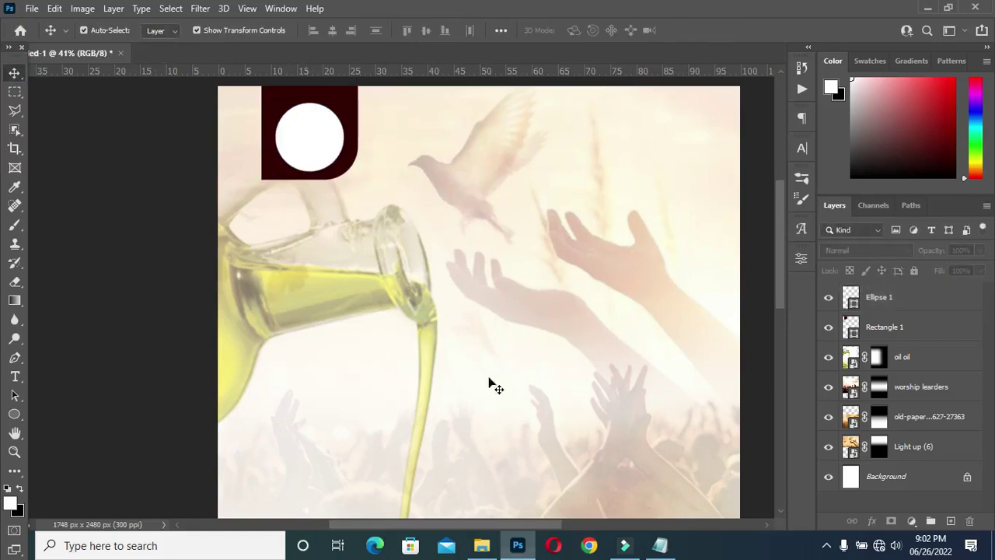
Place the CHRIST CITY LOGO image from the Special Anointing Service folder, scaled to 32.63% and centred inside the white circle.
left_click(482, 545)
left_click_drag(526, 234, 106, 331)
left_click_drag(289, 238, 292, 232)
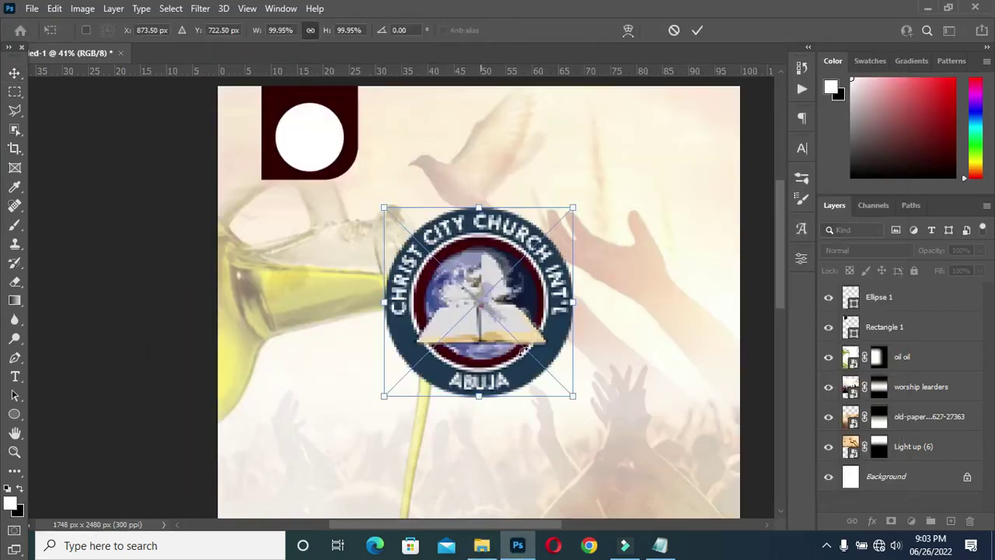
left_click_drag(478, 397, 311, 152)
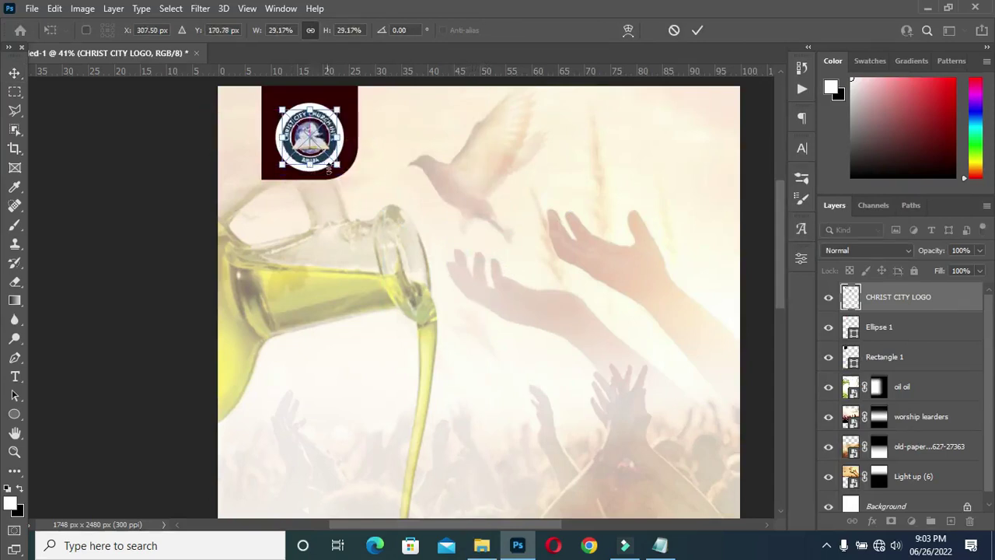
left_click_drag(337, 165, 339, 168)
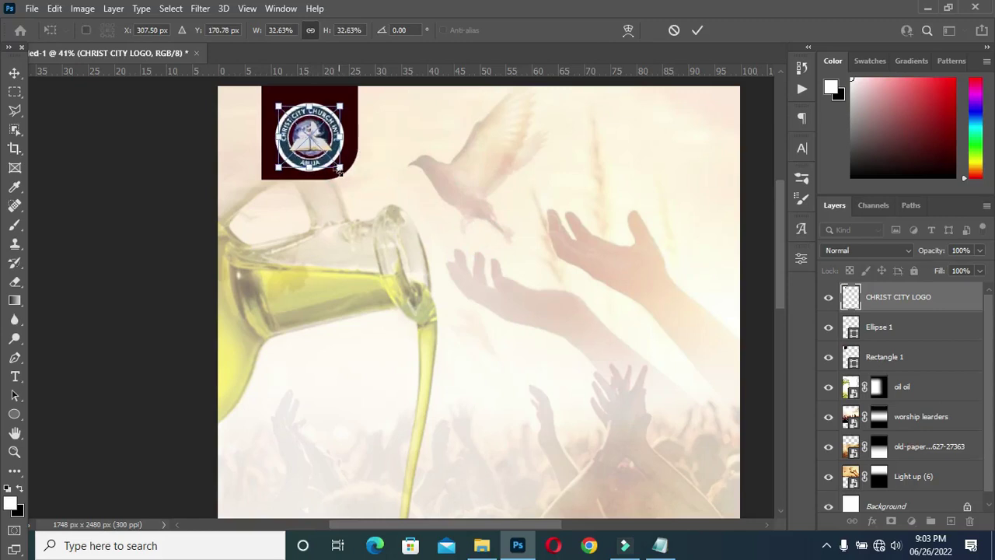
key("Return")
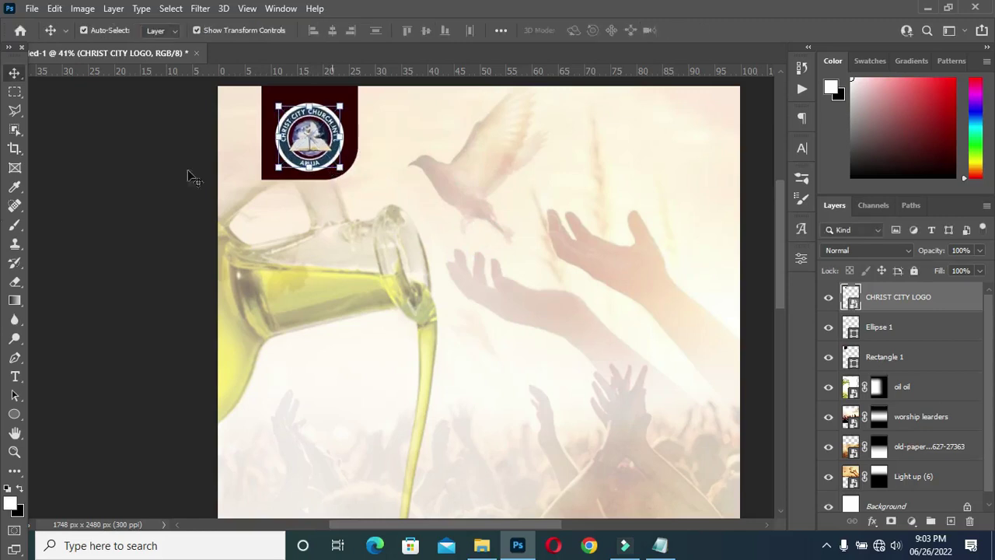
left_click(106, 237)
Group all layers from CHRIST CITY LOGO down to Light up (6) and name the group BG.
scroll(346, 161, "down", 3)
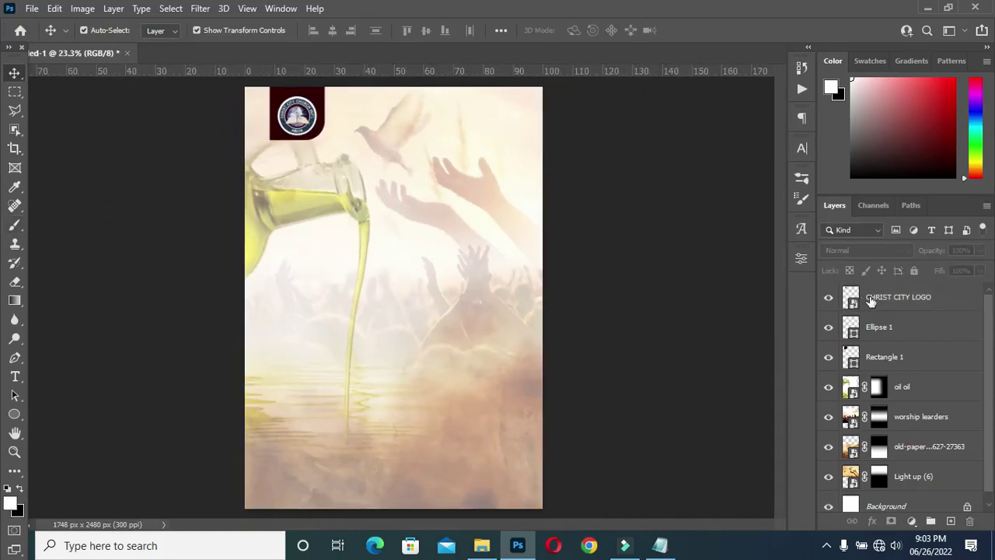
left_click(879, 299)
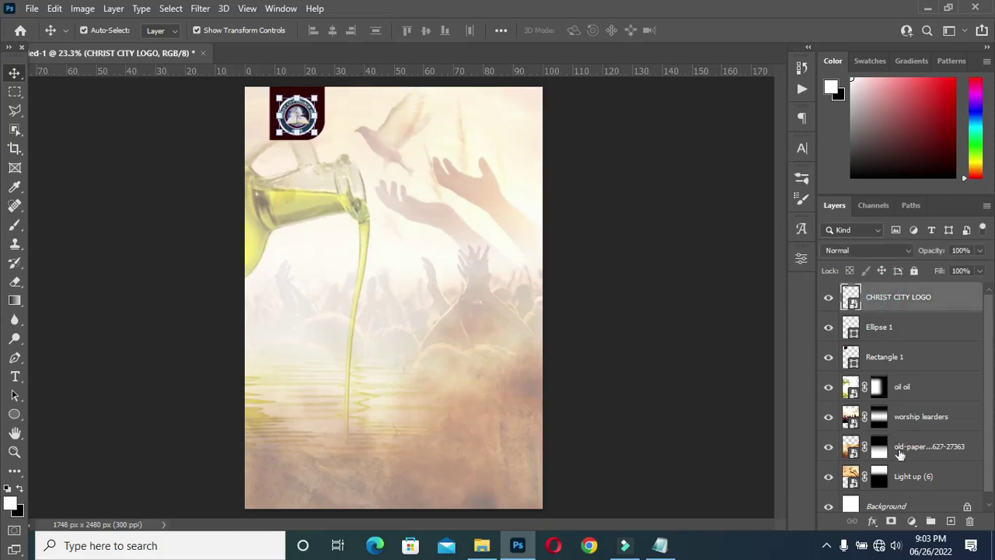
scroll(905, 488, "down", 1)
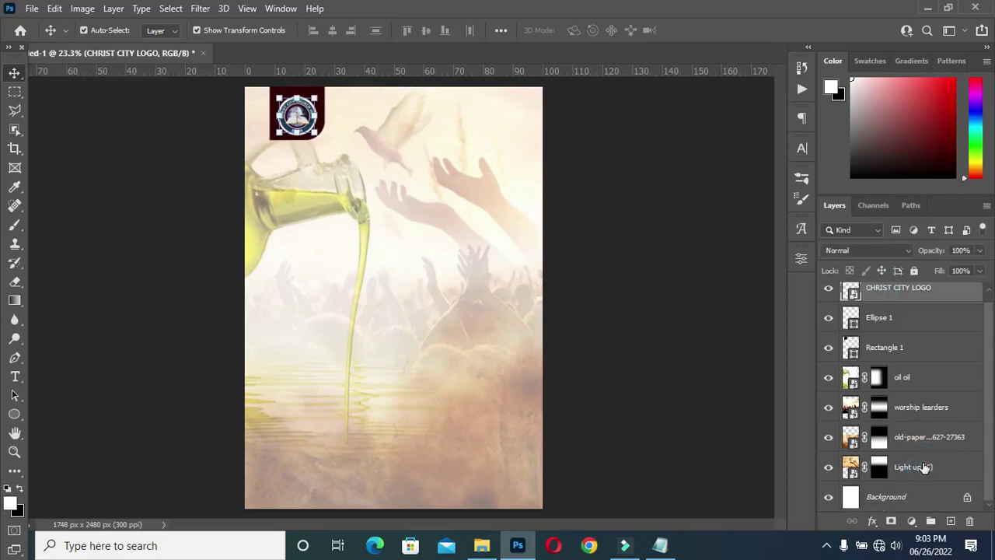
left_click(924, 467, "shift")
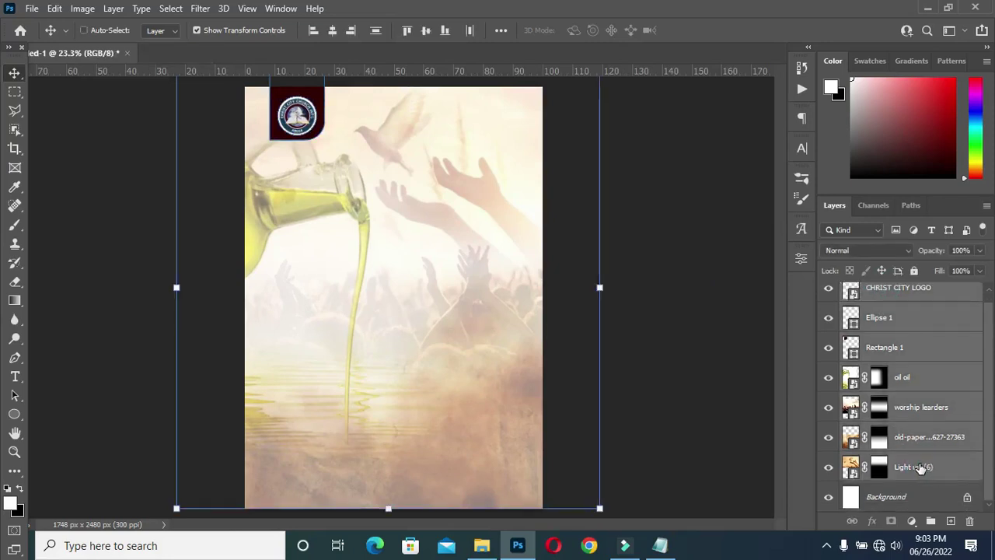
key("ctrl+g")
double_click(891, 292)
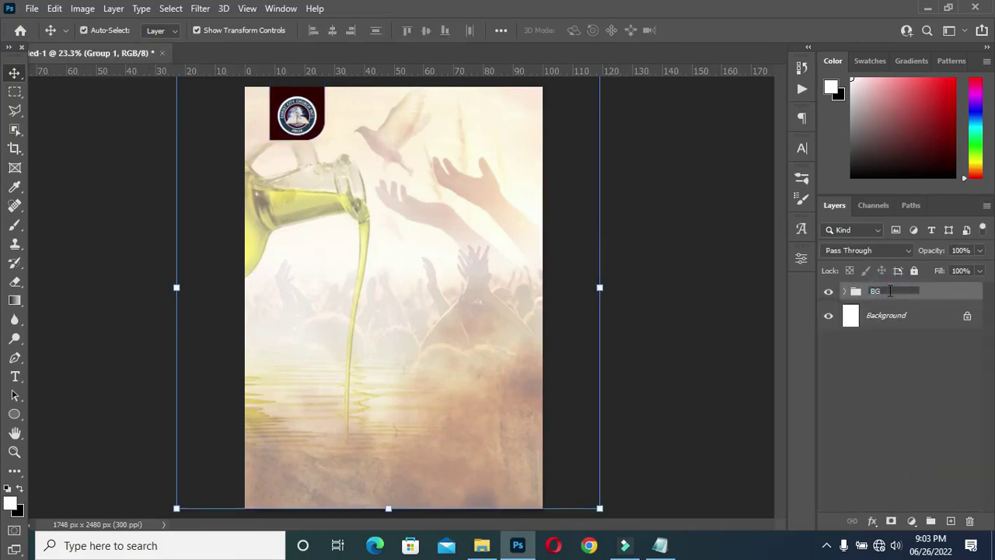
key("Return")
left_click(645, 298)
Switch to the Special Anointing notes in Notepad and copy the line "CHRIST CITY CHURCH INT'L MINISTRY".
scroll(378, 94, "up", 3)
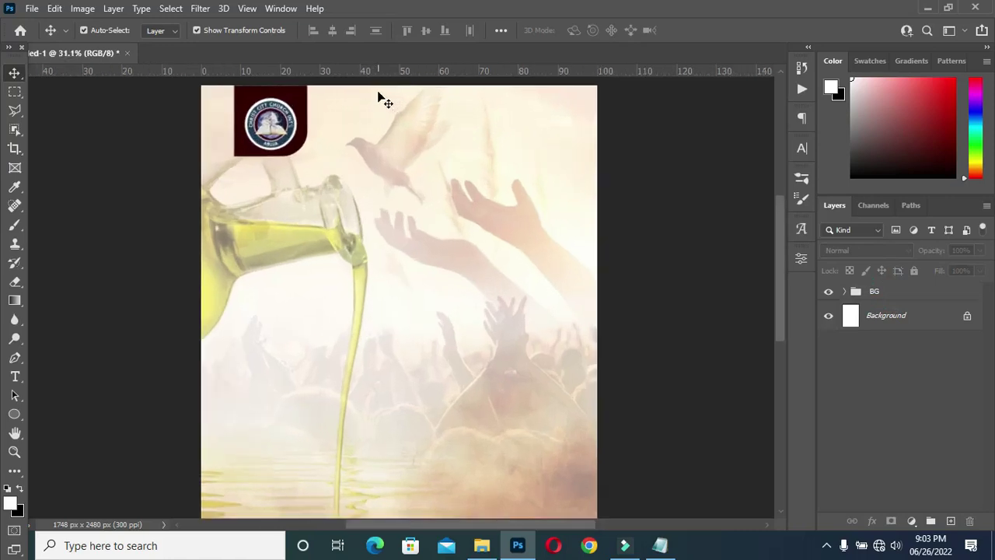
left_click(482, 545)
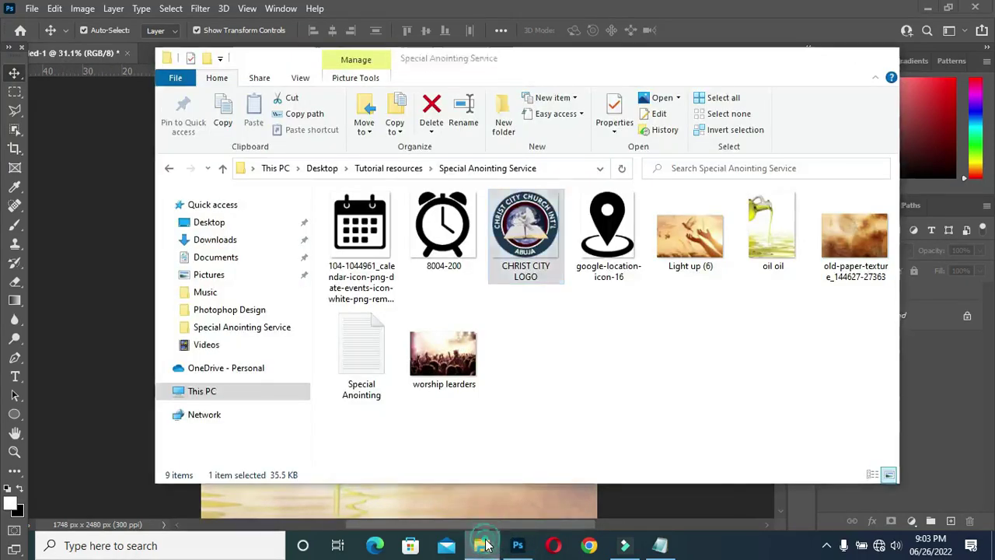
left_click(482, 545)
left_click(659, 547)
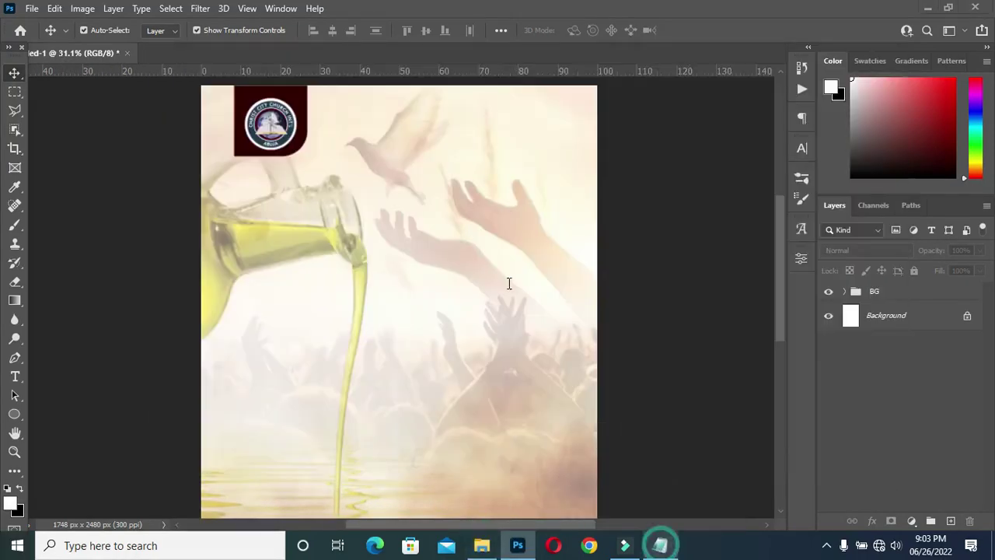
left_click_drag(347, 171, 153, 171)
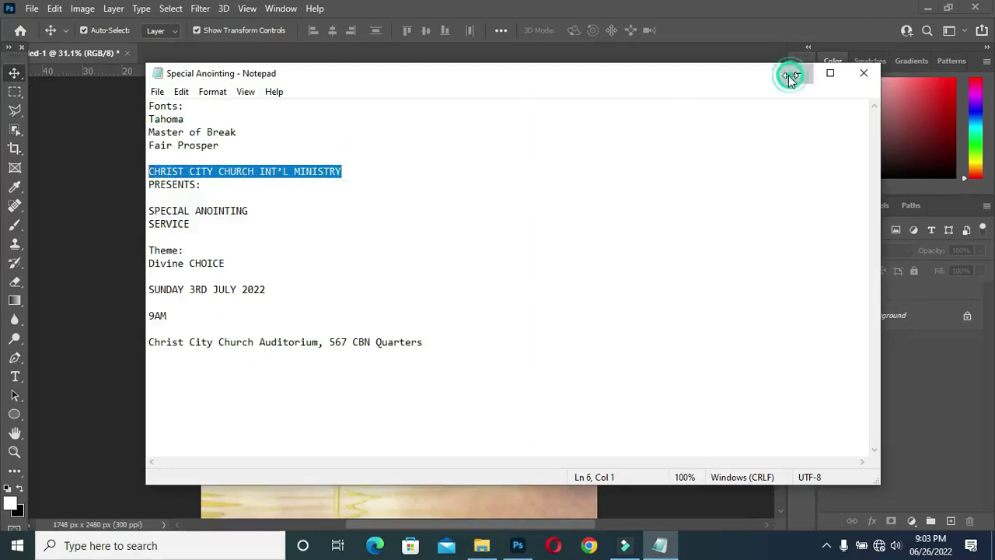
left_click(798, 73)
Add the copied church name as 18 pt Tahoma Bold text to the right of the logo in Photoshop.
key("t")
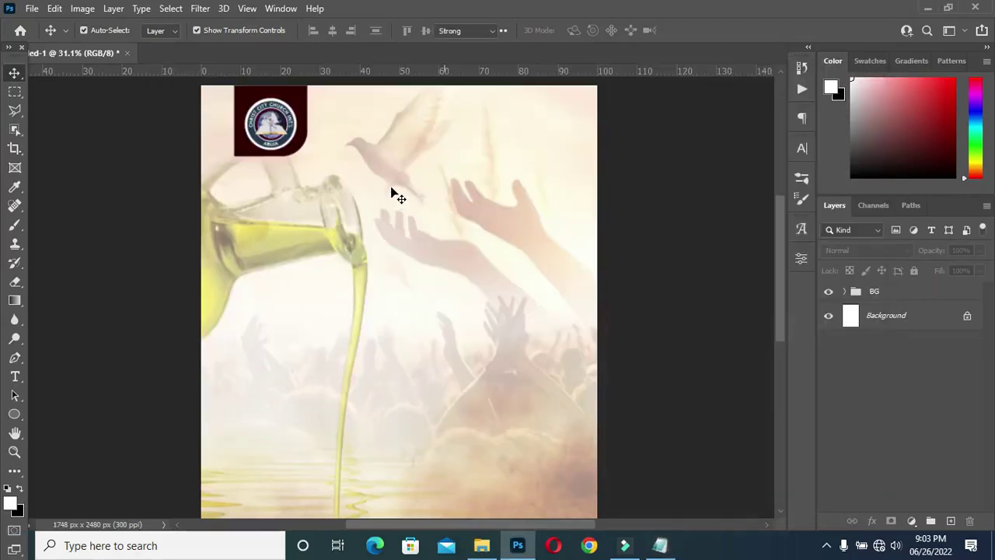
left_click(323, 118)
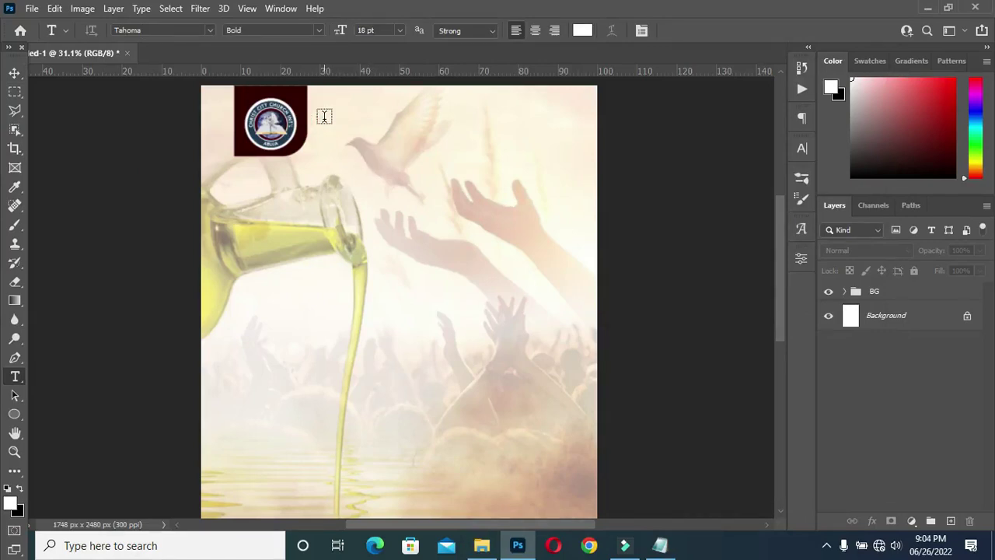
left_click(327, 117)
key("ctrl")
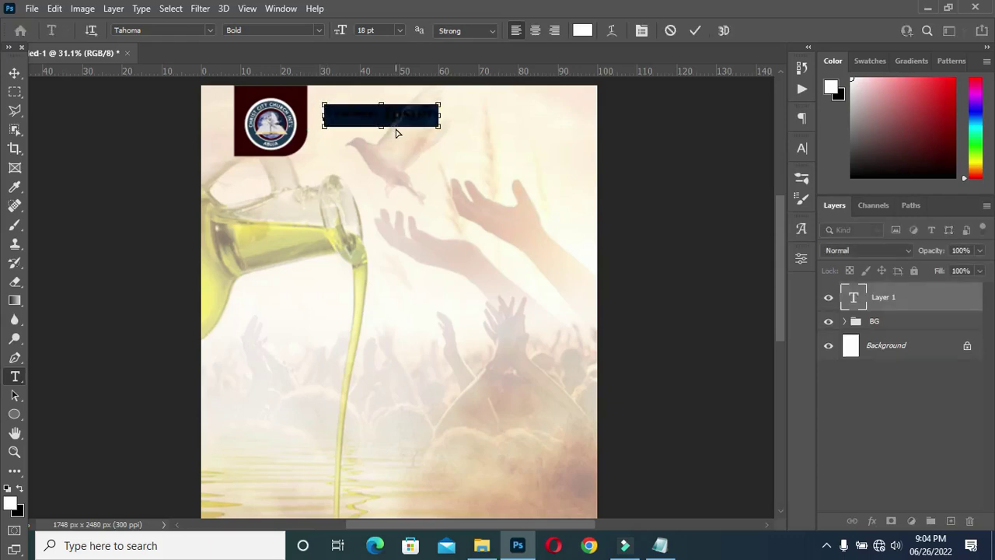
key("ctrl+v")
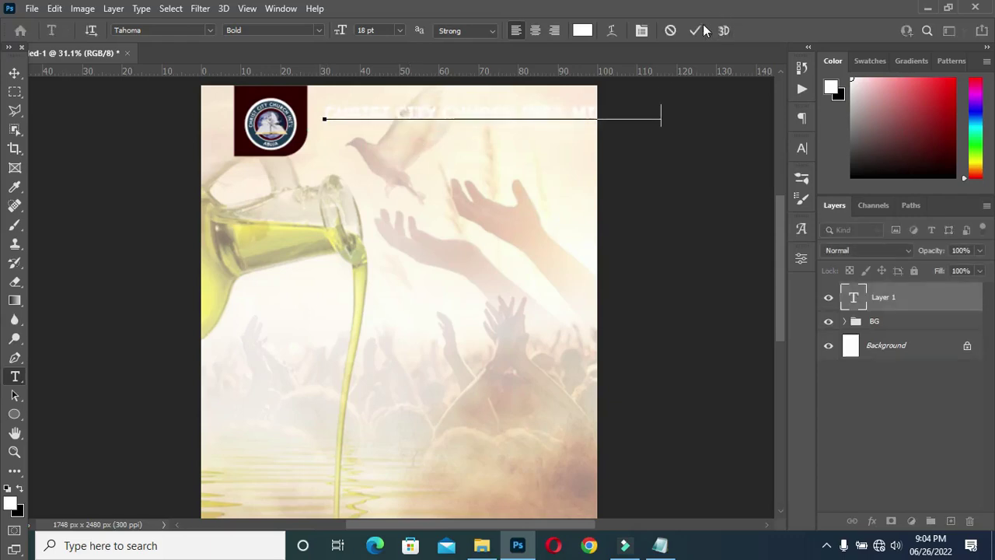
left_click(695, 30)
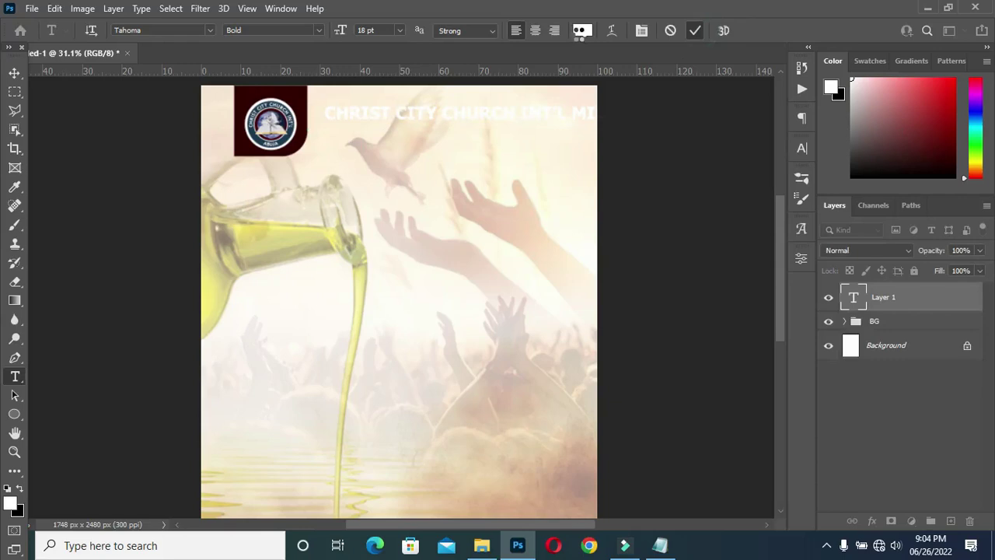
Color the church name text dark maroon #330303, sampled from the rectangle behind the logo.
left_click(582, 30)
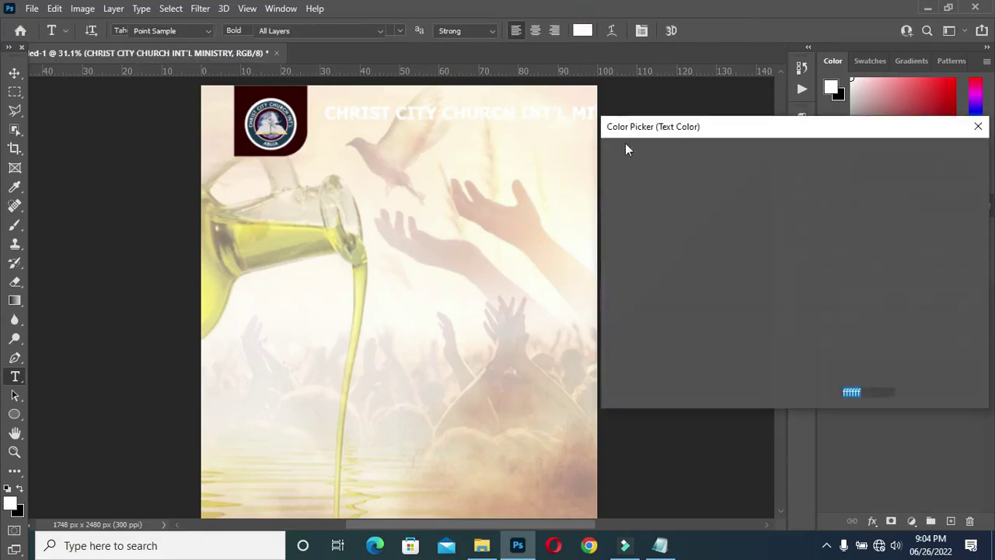
left_click(303, 91)
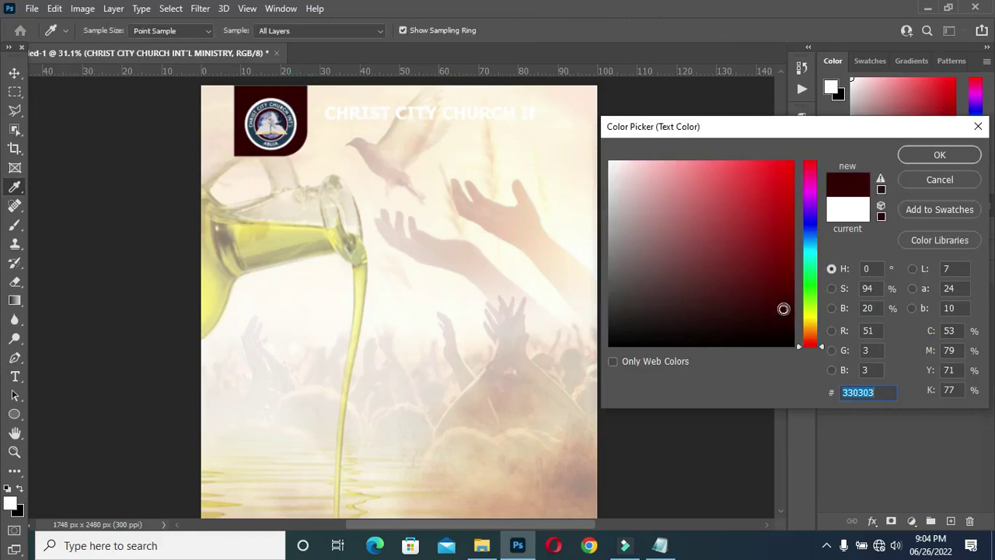
left_click(940, 155)
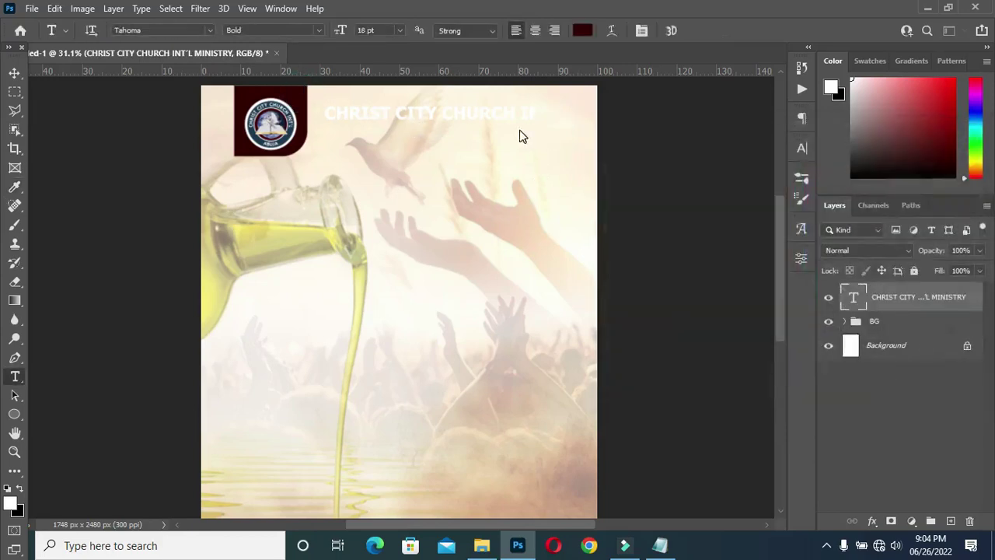
scroll(409, 105, "down", 3)
left_click(14, 73)
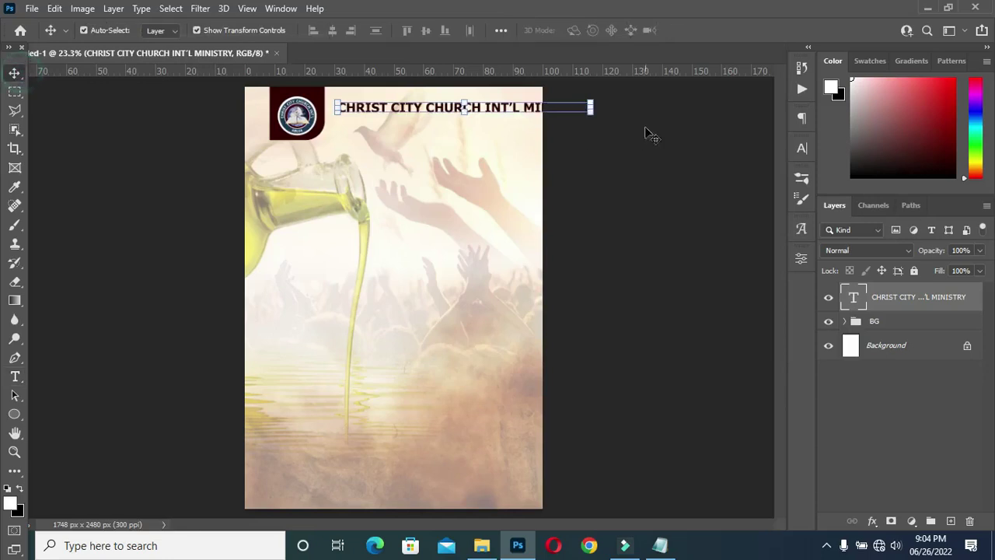
Scale the church name text to about 55% and position it beside the top of the logo badge.
scroll(544, 100, "up", 6)
left_click_drag(637, 115, 439, 117)
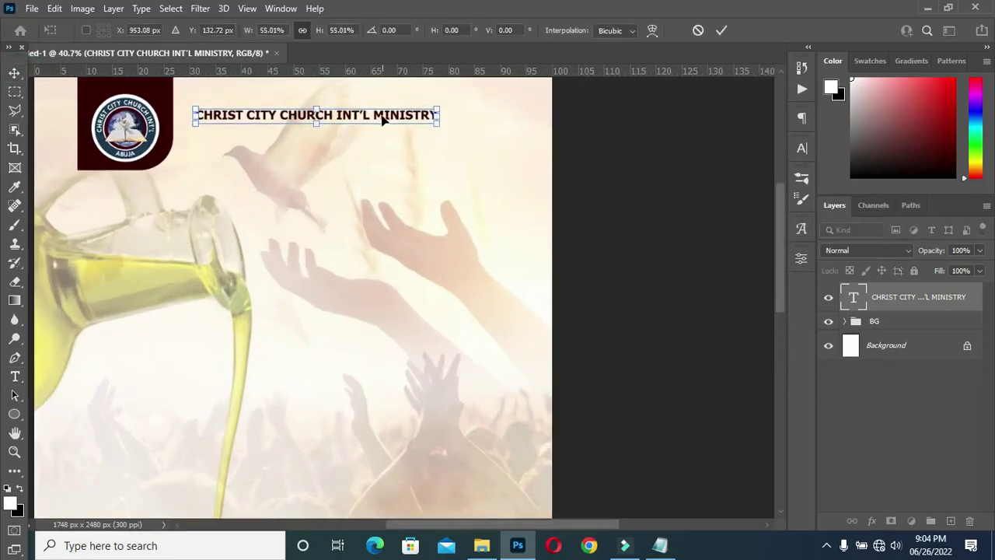
left_click_drag(356, 115, 346, 104)
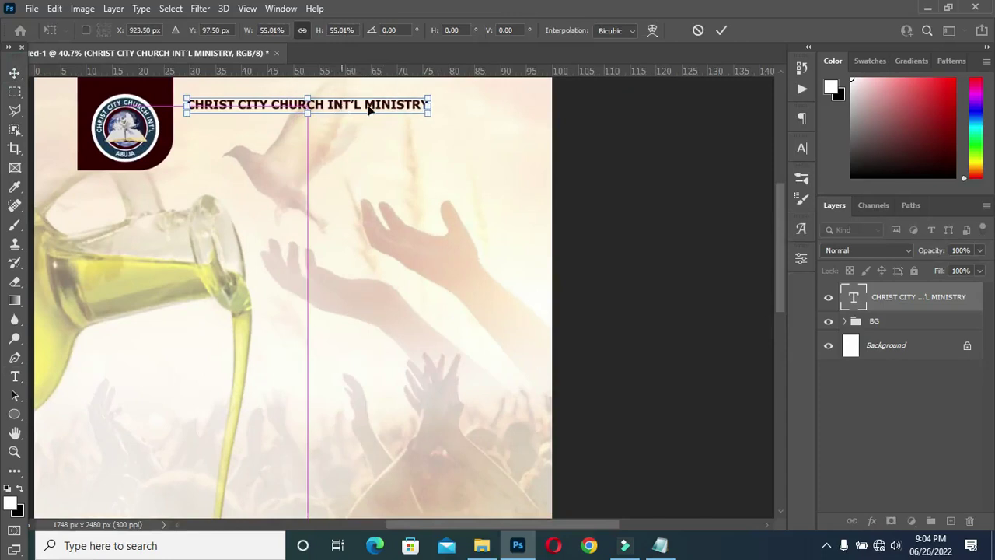
left_click(721, 31)
Duplicate the church name text directly below itself and replace the copy's wording with "PRESENTS:" from the Notepad notes.
key("ctrl+j")
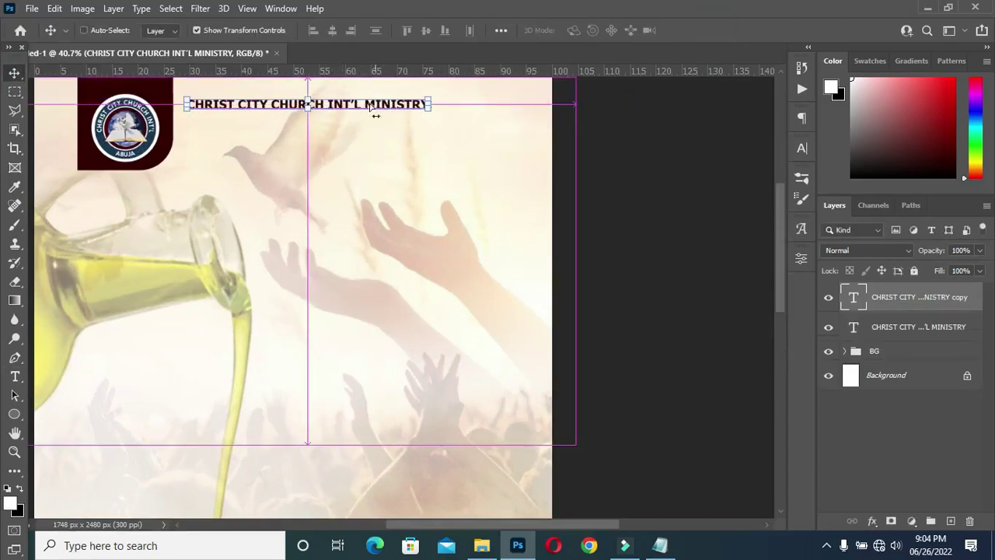
left_click_drag(336, 109, 334, 128)
key("t")
left_click(332, 123)
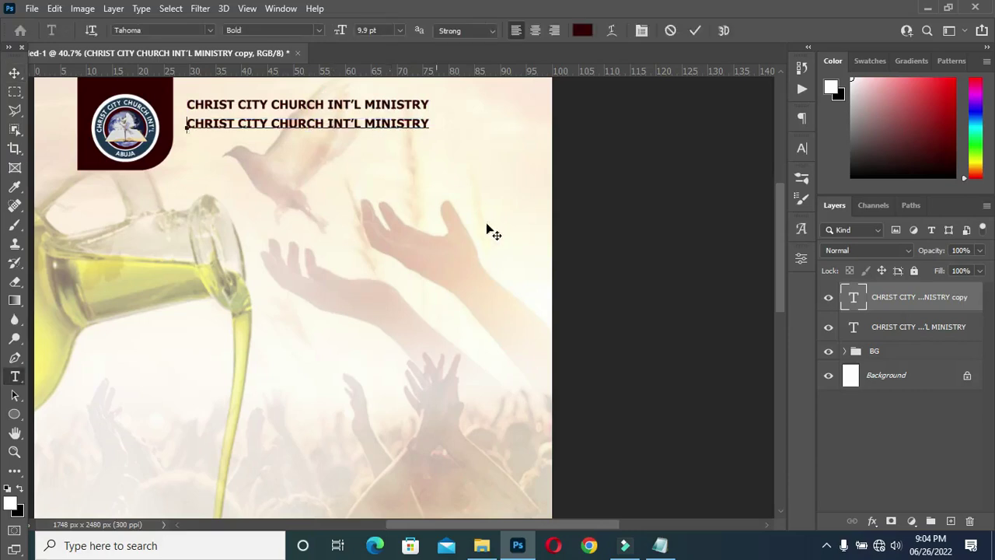
key("ctrl+a")
left_click(659, 549)
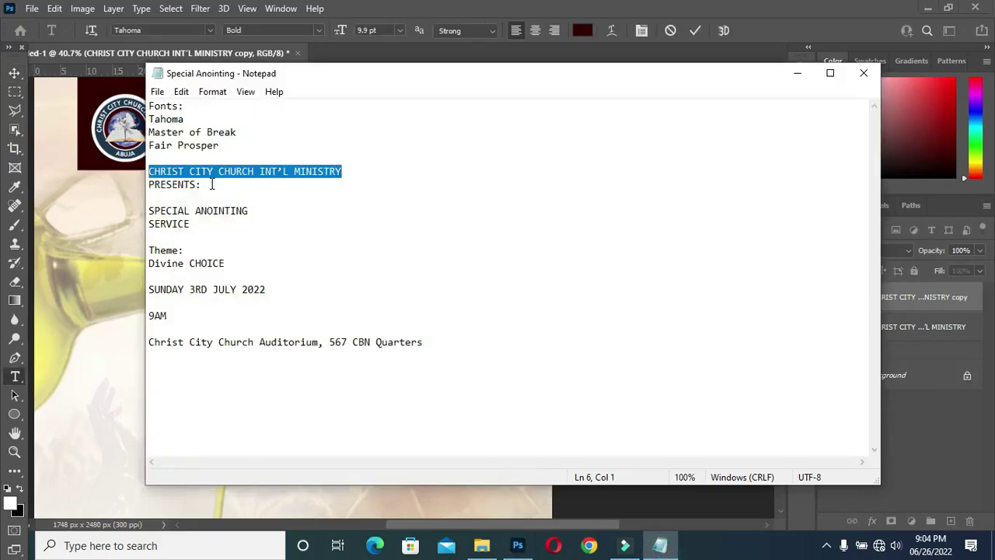
double_click(213, 184)
left_click(797, 74)
key("ctrl+v")
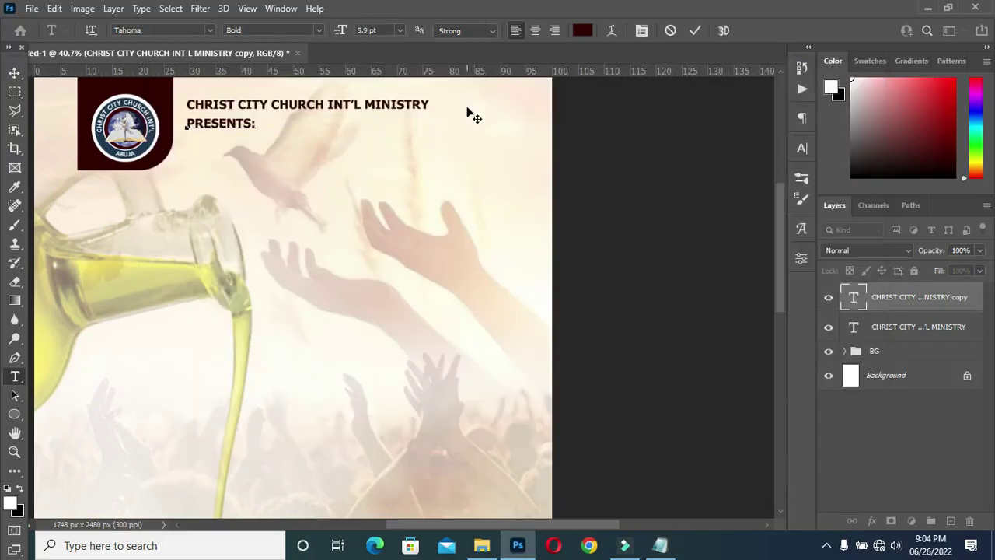
left_click(695, 31)
Color the PRESENTS: text pure red #ff0000.
left_click(587, 30)
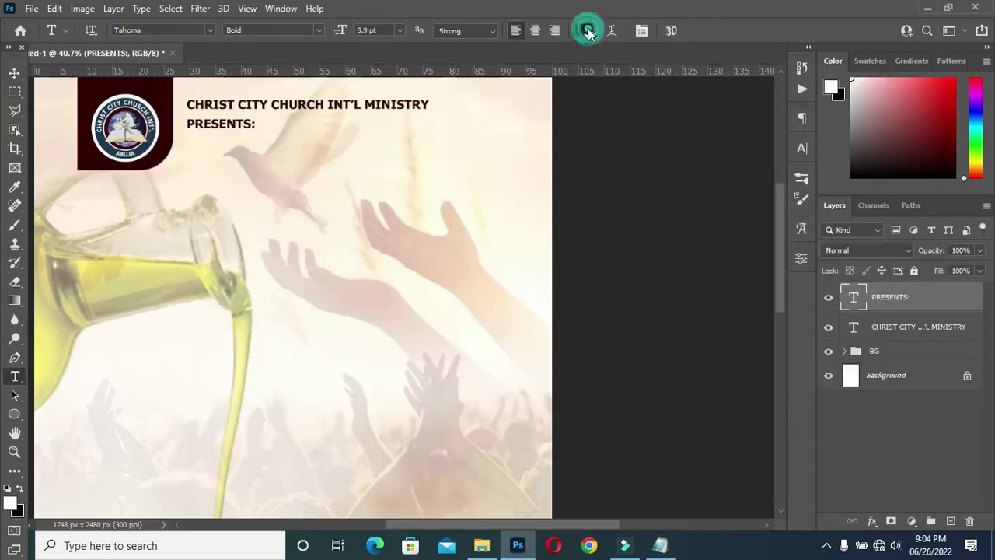
left_click_drag(755, 195, 883, 140)
left_click(938, 156)
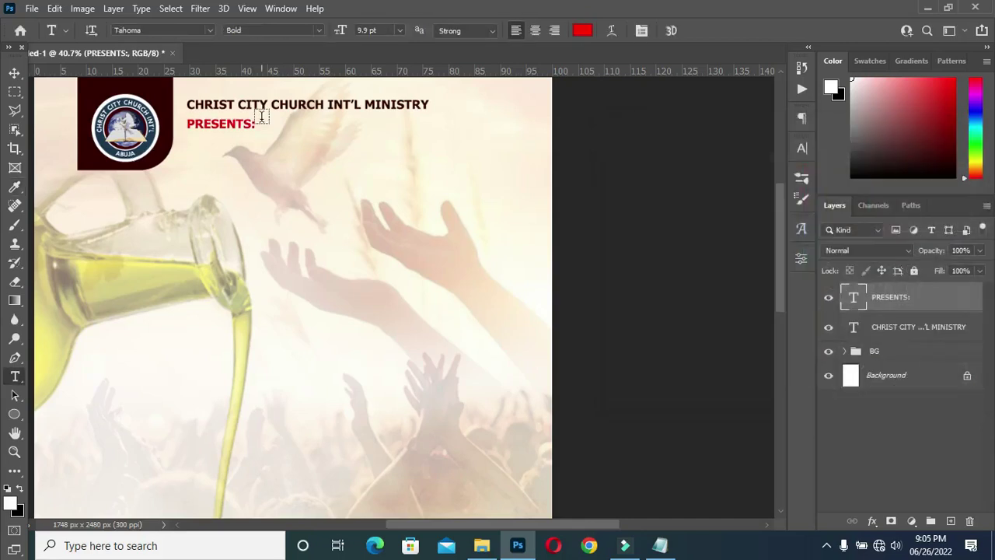
Move PRESENTS: up closer beneath the church name and set its tracking to 640.
left_click(15, 73)
left_click_drag(236, 127, 234, 125)
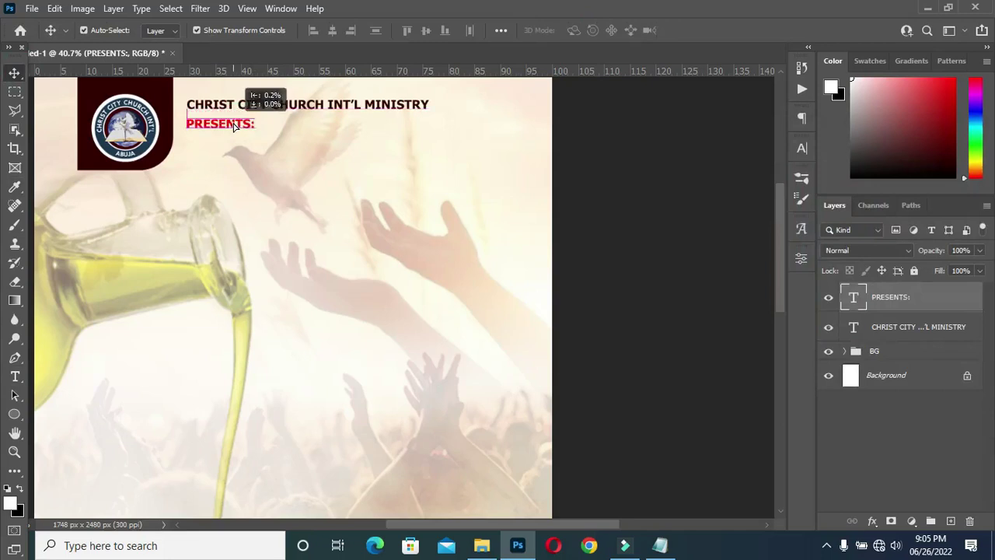
left_click(801, 148)
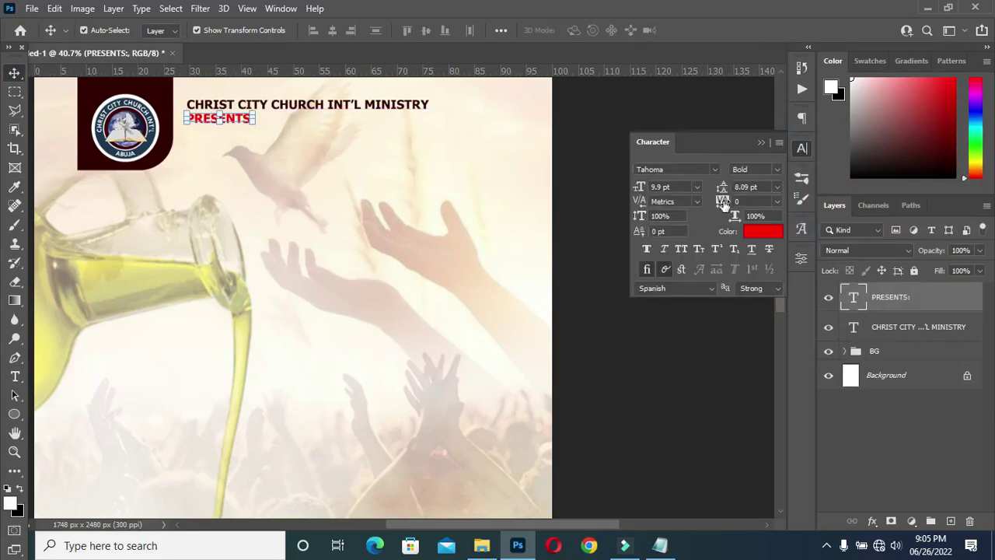
left_click_drag(723, 202, 754, 201)
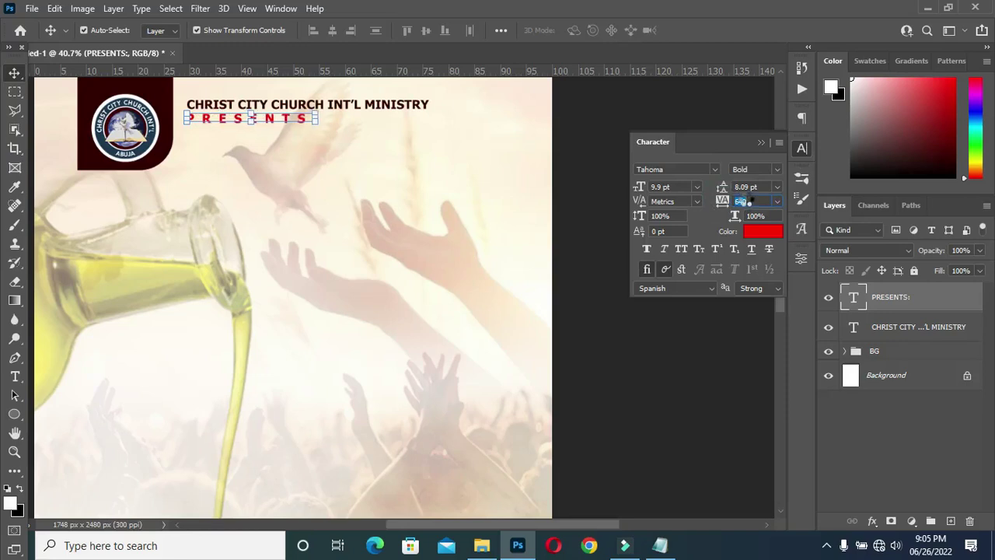
left_click(762, 144)
Change the PRESENTS: text to the Regular font style.
key("t")
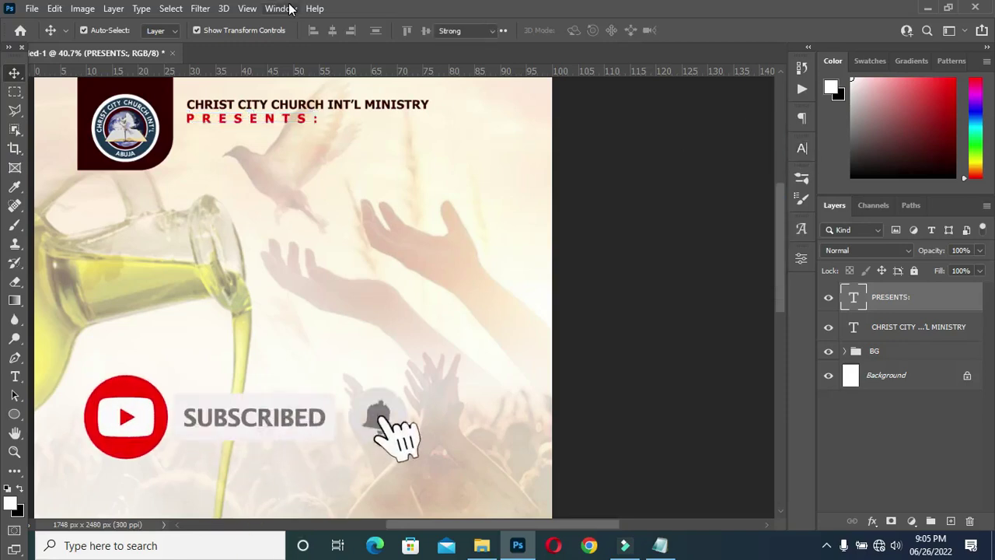
left_click(318, 30)
left_click(281, 44)
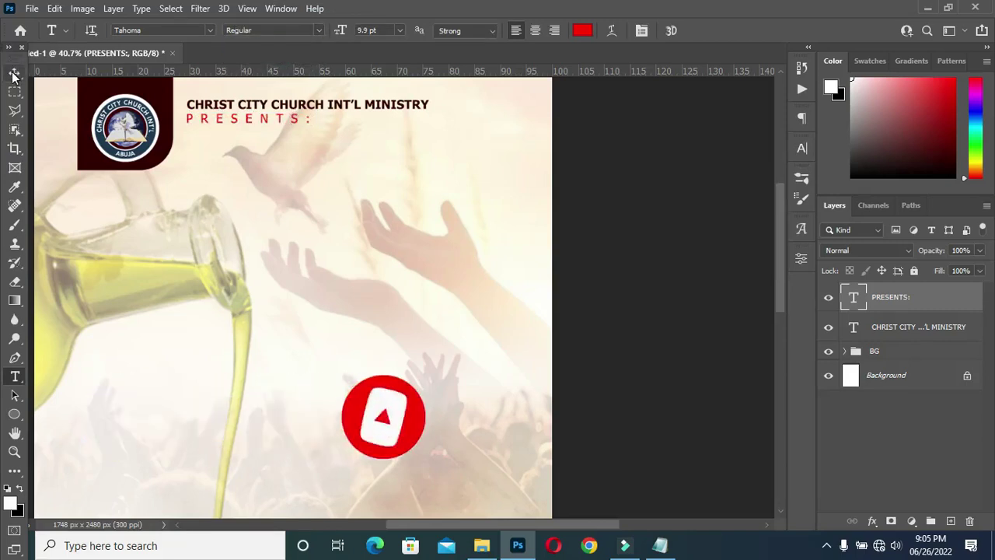
Center the PRESENTS: text horizontally on the whole canvas and clear the selection.
key("v")
scroll(455, 184, "down", 5)
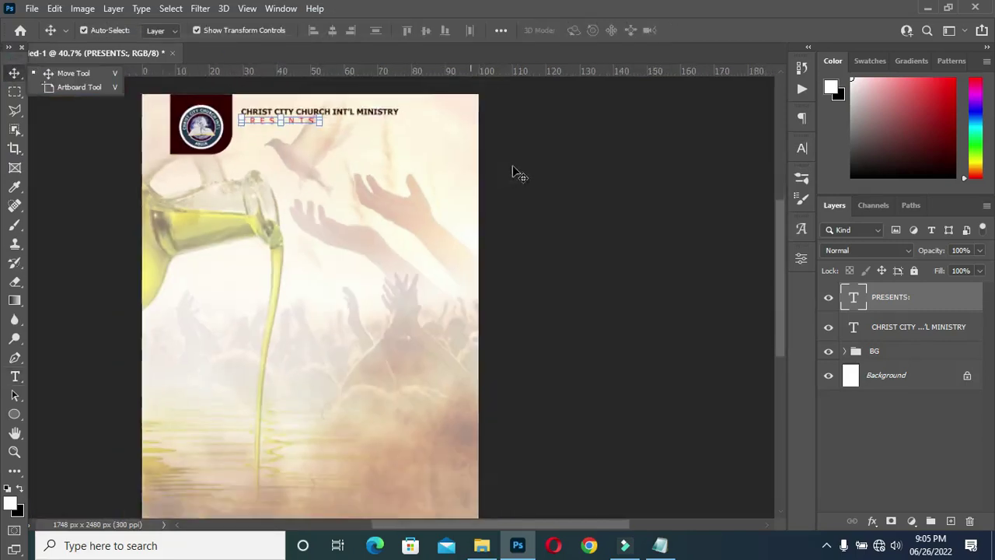
scroll(482, 133, "up", 3)
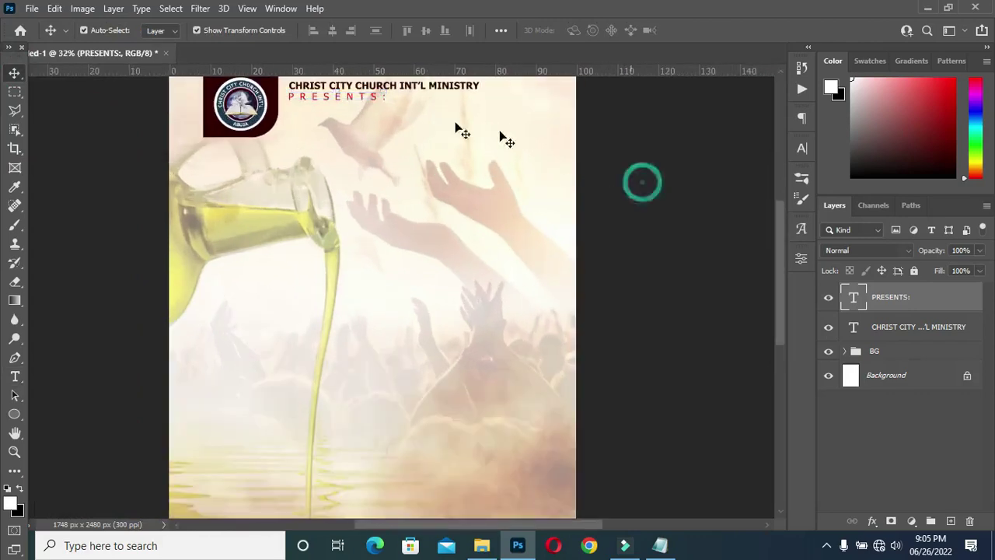
scroll(466, 132, "down", 1)
scroll(361, 128, "up", 1)
key("ctrl+a")
left_click(332, 32)
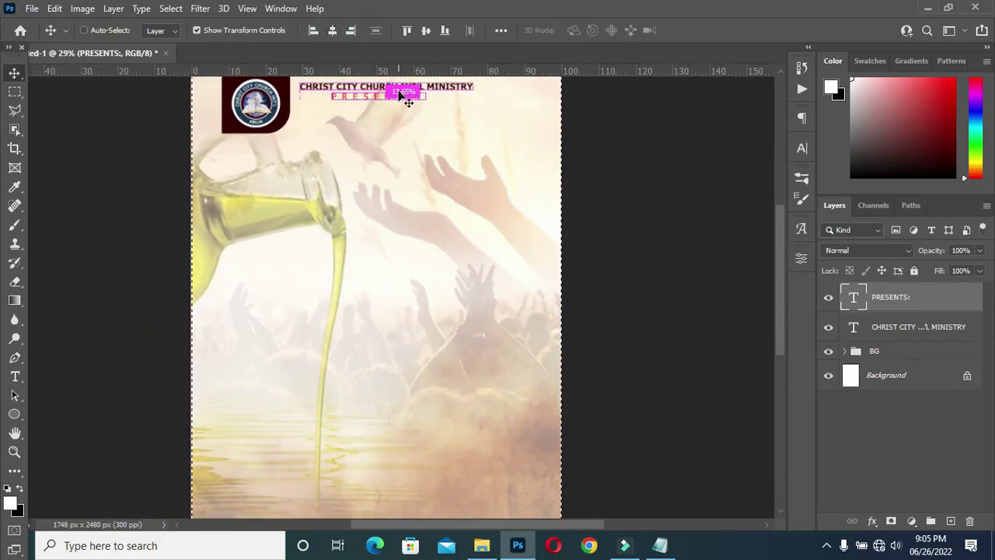
key("ctrl+d")
left_click(602, 134)
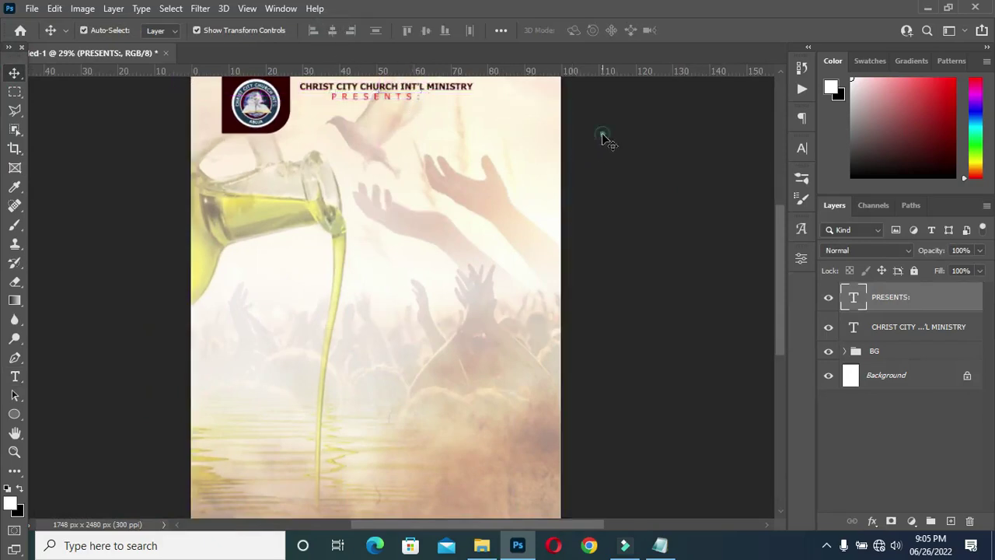
Switch to the Special Anointing notes in Notepad and copy the line "SPECIAL ANOINTING".
scroll(377, 63, "up", 2)
scroll(366, 92, "up", 3)
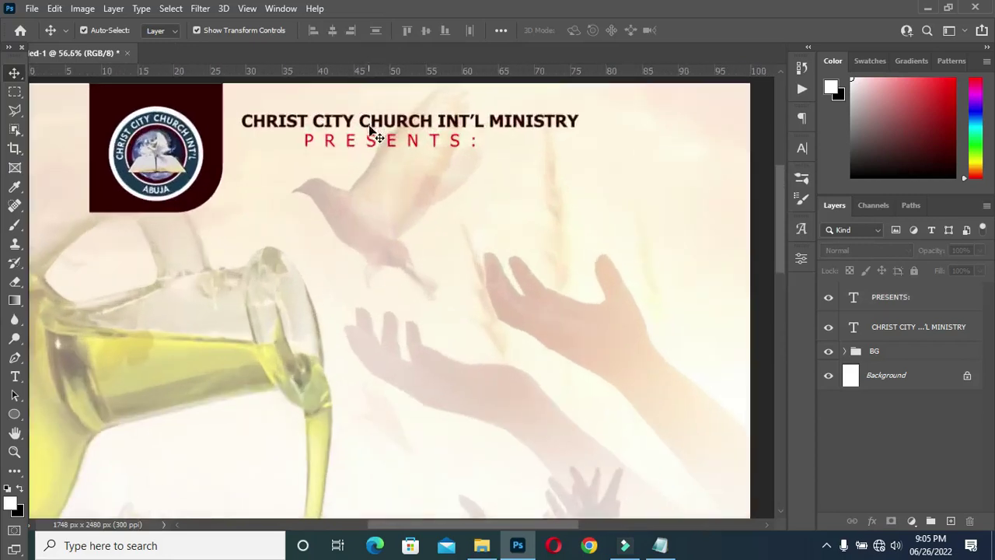
scroll(413, 151, "down", 2)
scroll(475, 327, "down", 1)
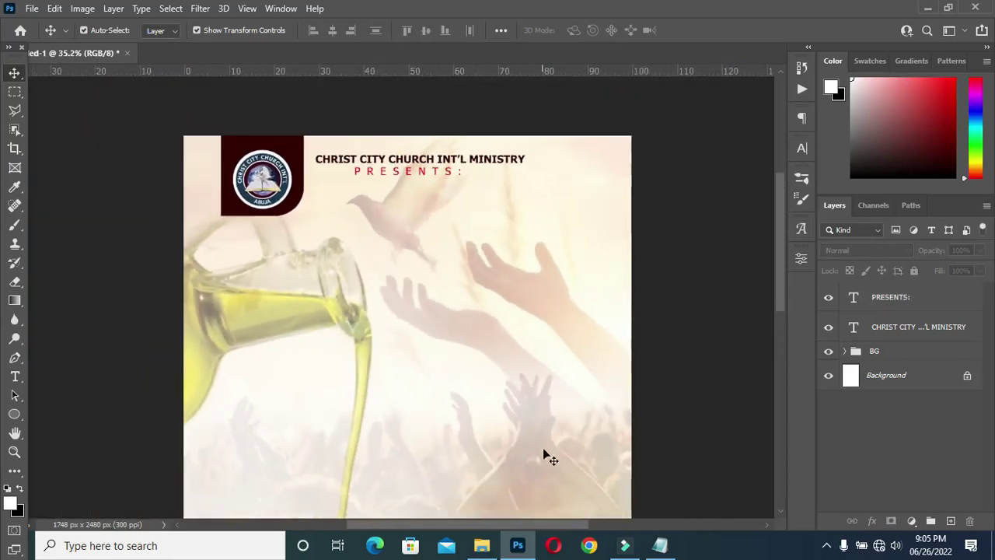
left_click(659, 546)
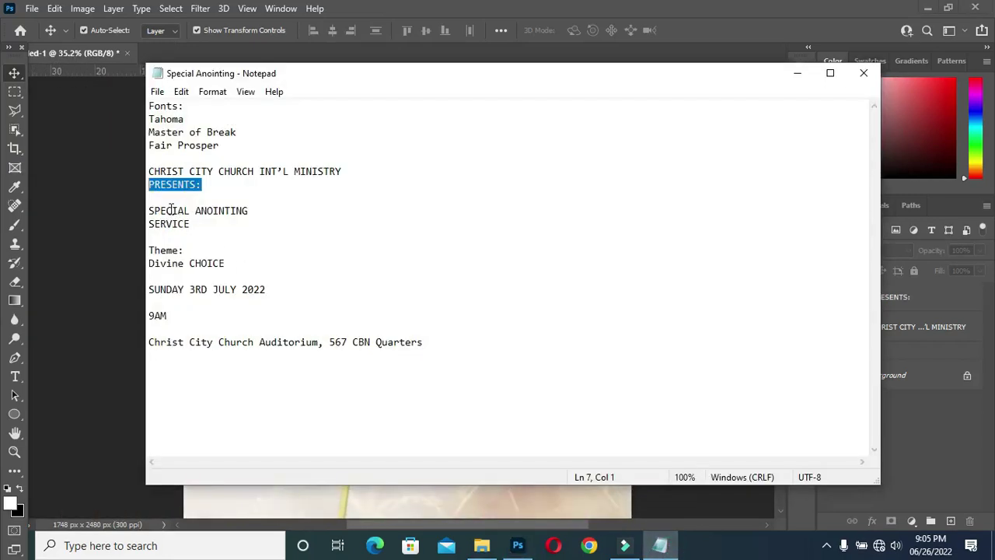
left_click_drag(148, 210, 248, 210)
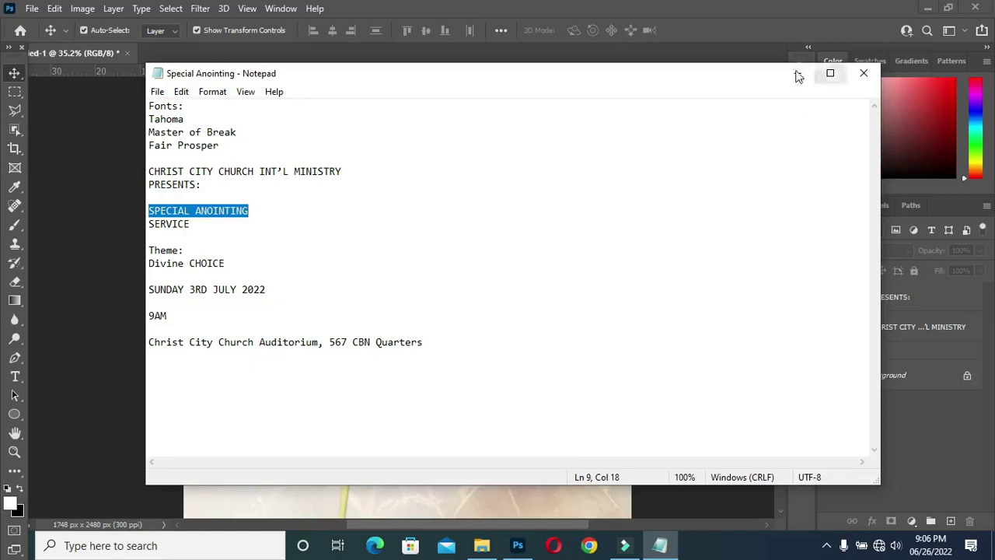
left_click(794, 73)
Add the copied "SPECIAL ANOINTING" as a new 18 pt Tahoma text layer below the heading in Photoshop.
key("t")
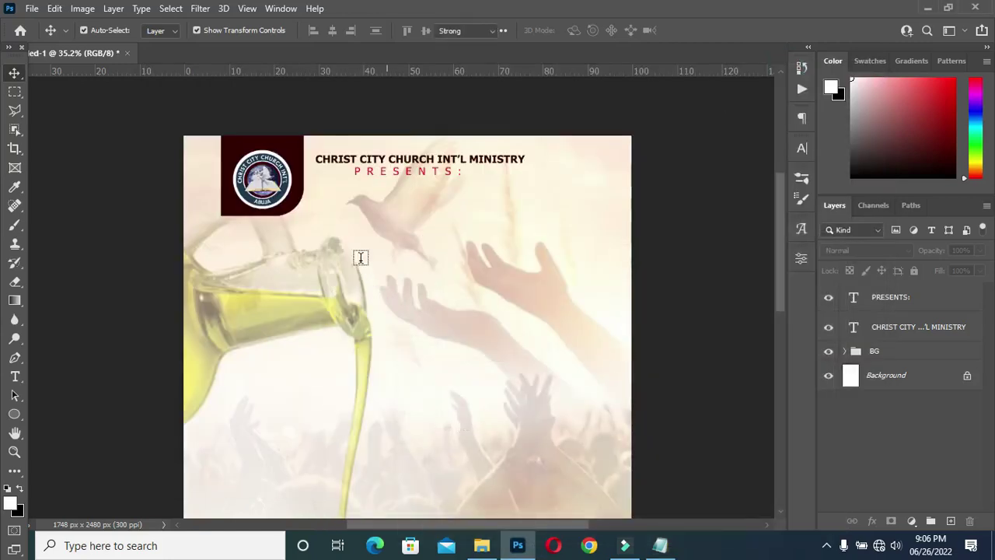
left_click(362, 253)
key("ctrl+v")
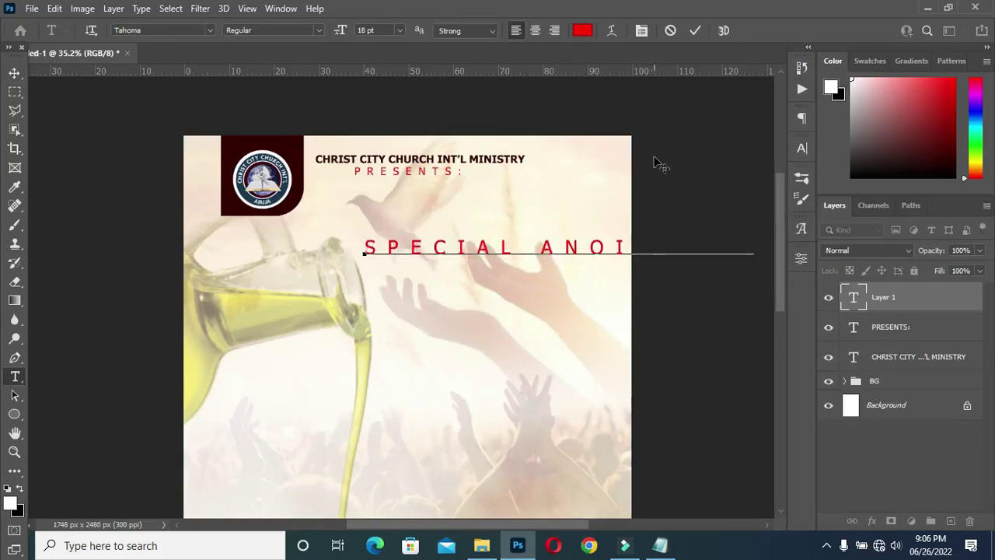
left_click(695, 31)
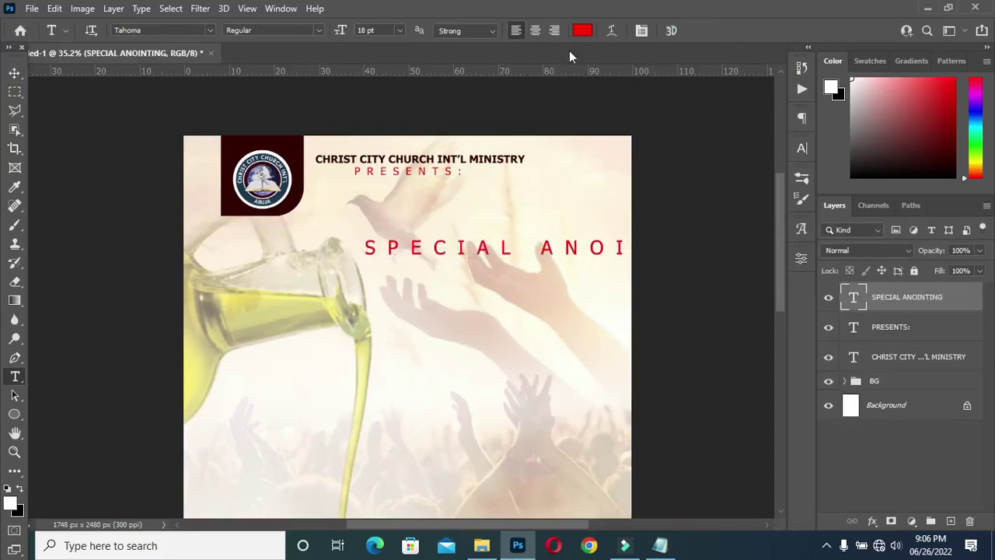
Color SPECIAL ANOINTING dark blue #142975, starting from the blue sampled from the logo and shifting its hue.
left_click(582, 31)
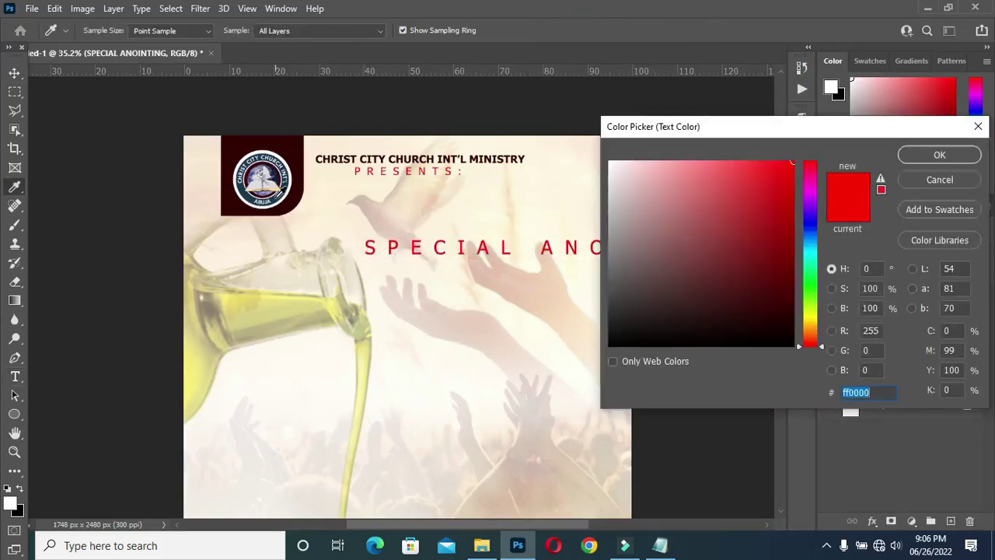
left_click(273, 204)
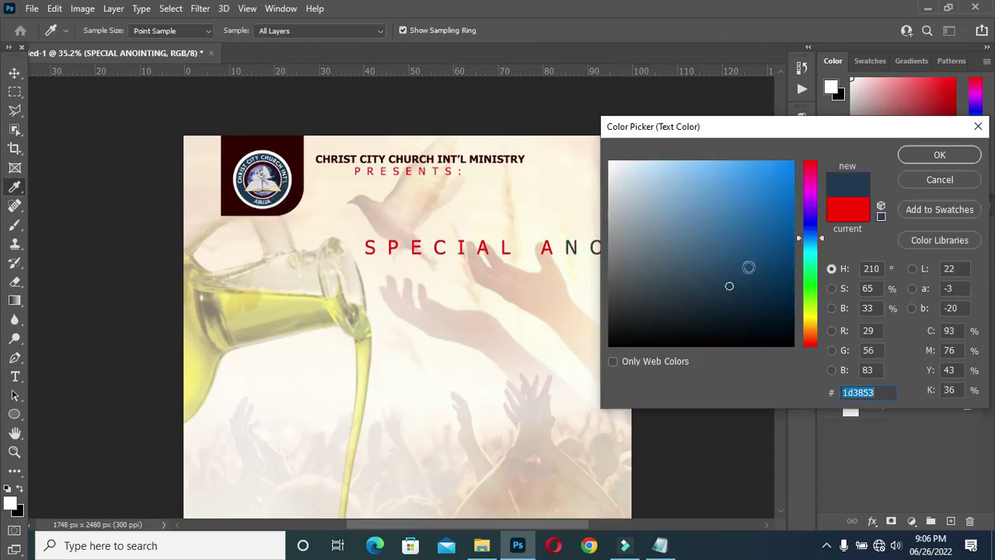
left_click_drag(801, 238, 801, 230)
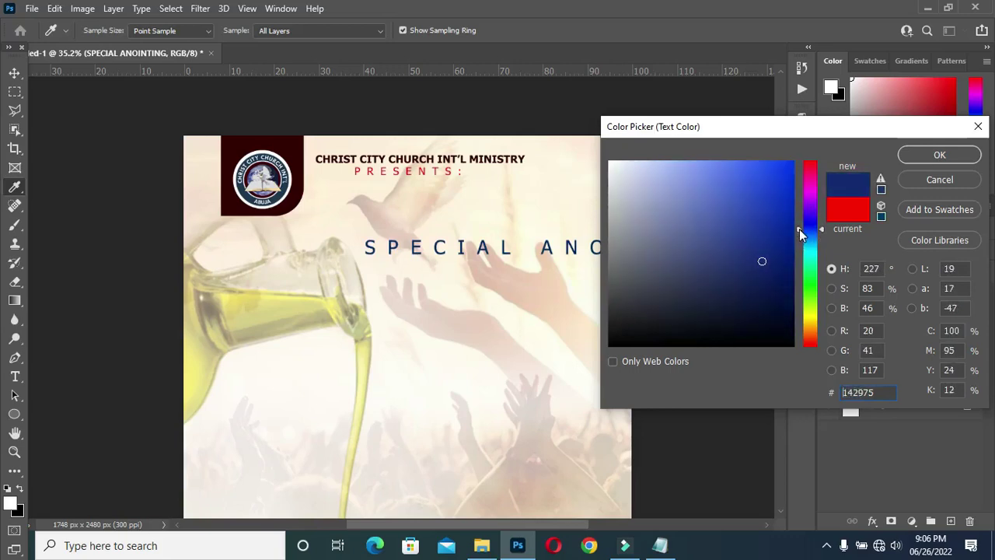
left_click(939, 155)
Set the SPECIAL ANOINTING text to Bold with a tracking of 5.
scroll(223, 149, "down", 2)
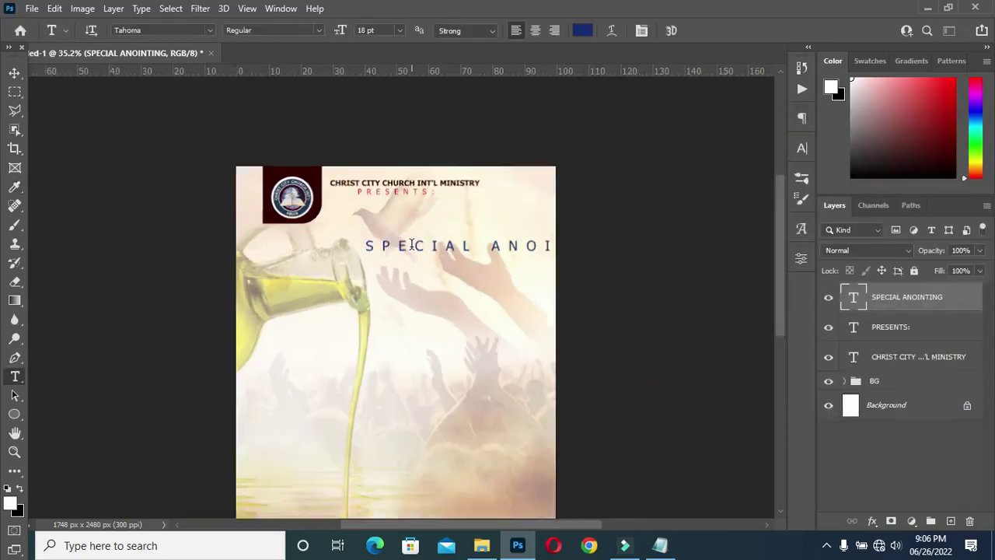
left_click(321, 29)
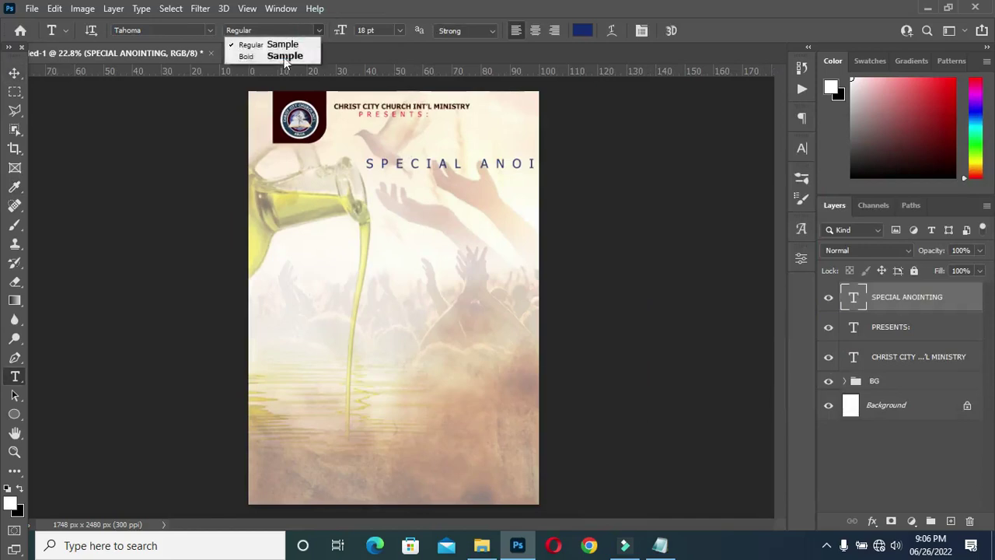
left_click(276, 55)
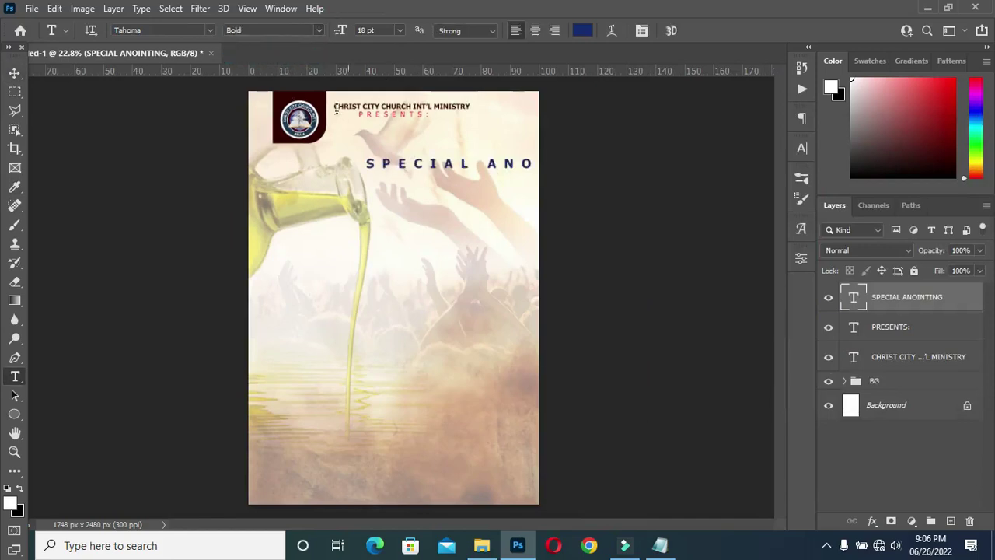
left_click(803, 149)
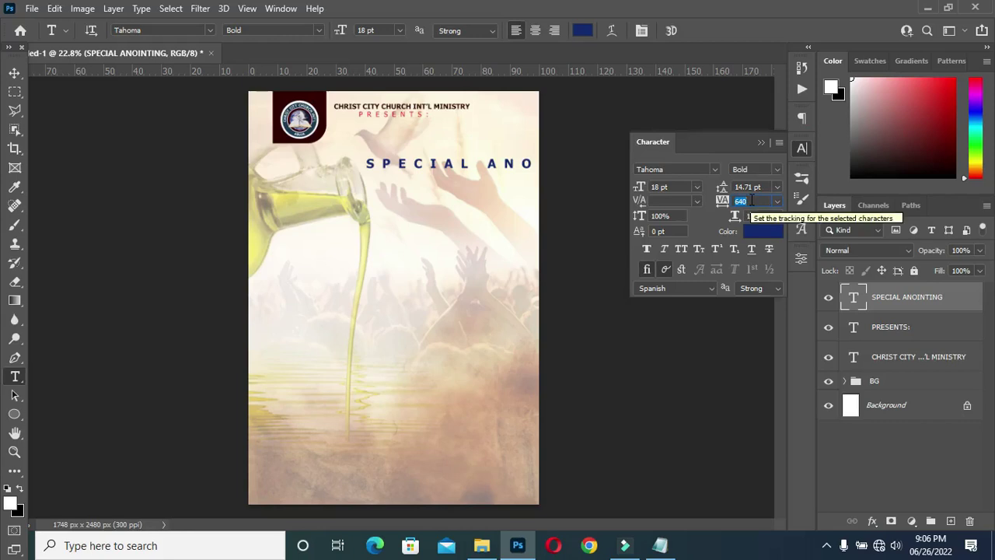
type("5")
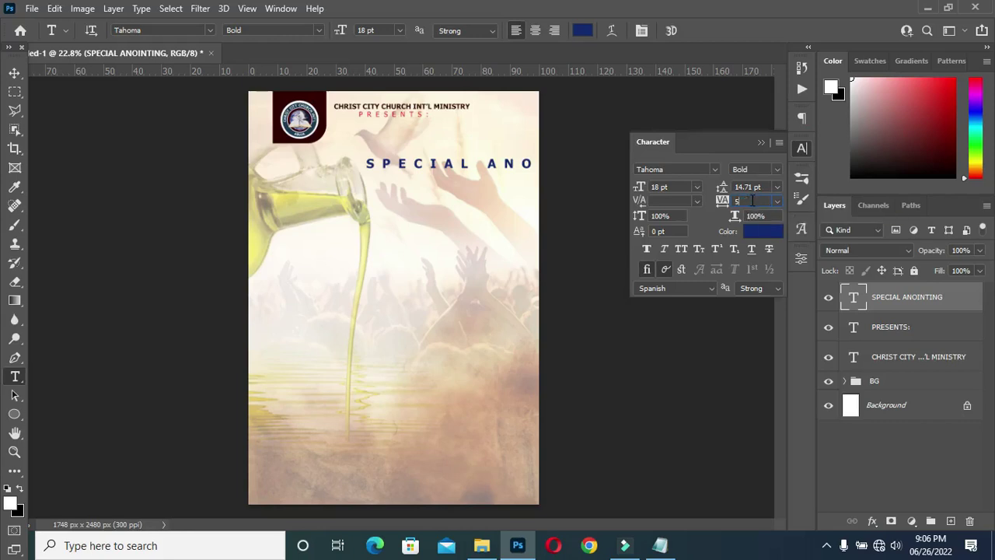
key("Return")
left_click(761, 143)
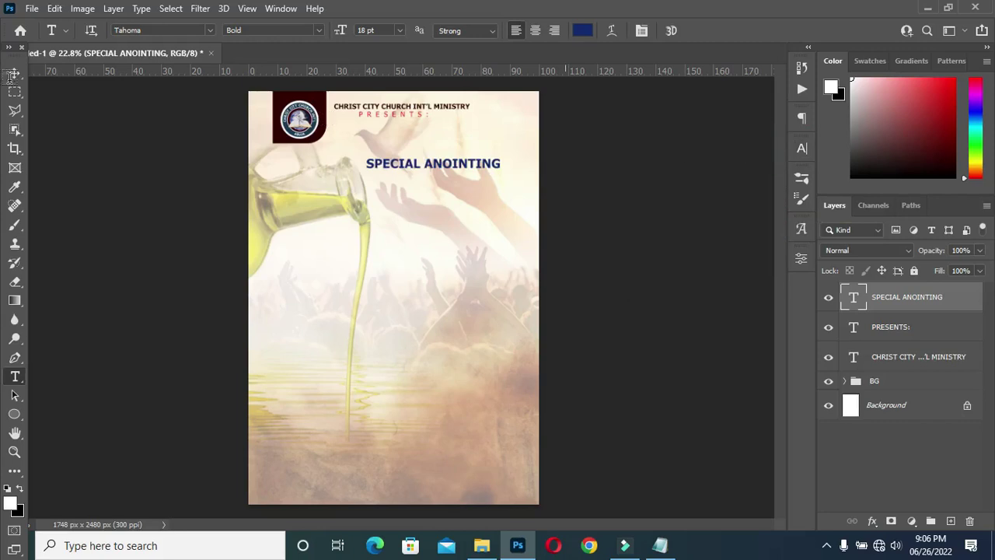
Enlarge the SPECIAL ANOINTING text to about 28.64 pt and position it across the flyer below PRESENTS:.
key("v")
scroll(466, 255, "up", 2)
left_click_drag(406, 138, 405, 200)
scroll(432, 180, "down", 2)
left_click(721, 31)
Duplicate the SPECIAL ANOINTING layer just below the original and replace its text with "SERVICE" copied from the Notepad file.
key("ctrl+0")
scroll(395, 184, "up", 2)
double_click(397, 196)
key("ctrl+a")
left_click(660, 545)
left_click_drag(211, 223, 147, 225)
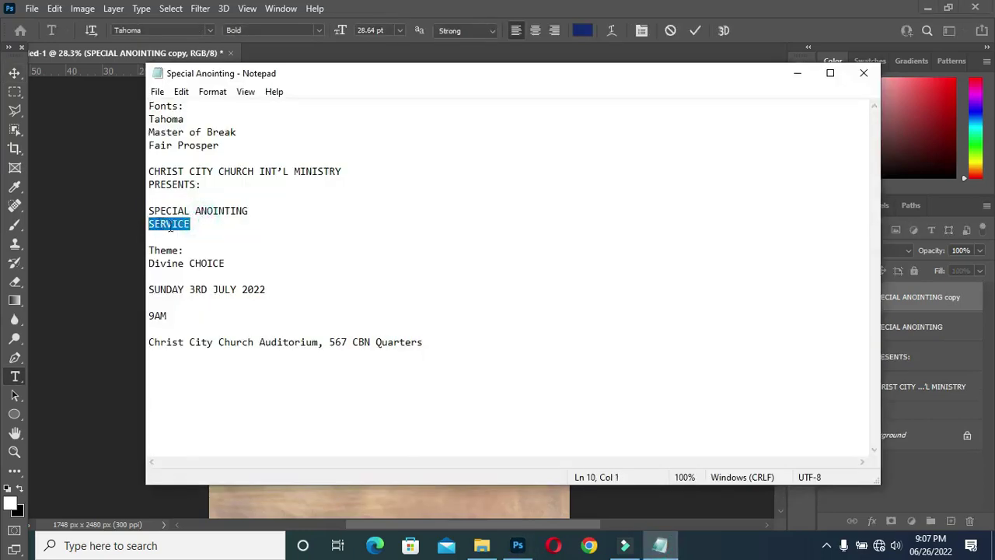
left_click(797, 73)
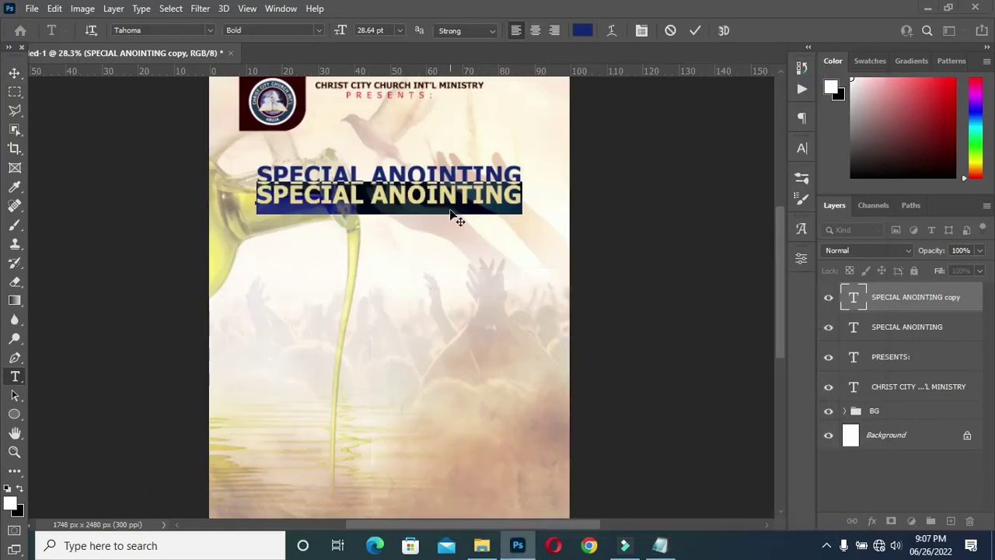
key("ctrl+v")
left_click(695, 31)
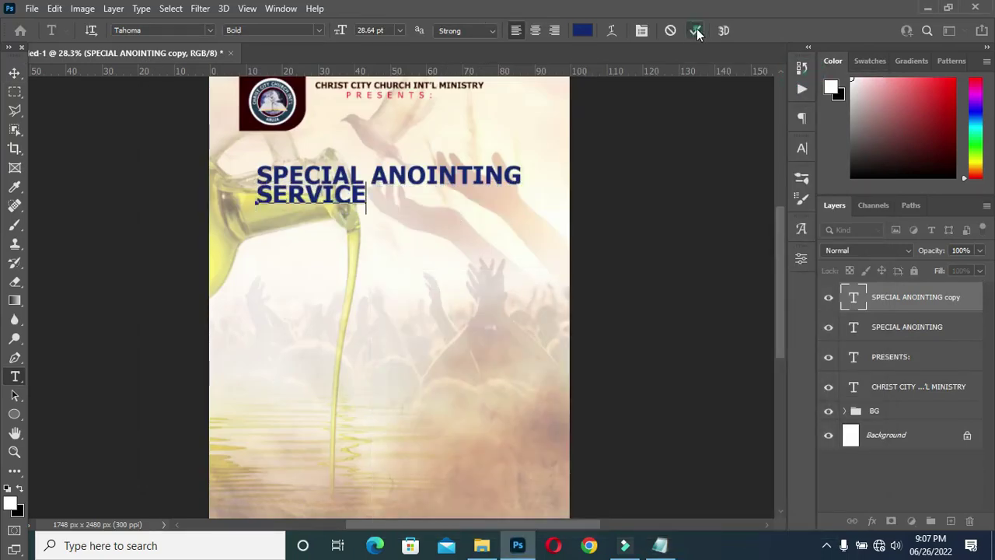
Color the SERVICE text dark maroon #330303, sampled from the panel behind the church logo.
scroll(458, 125, "up", 2)
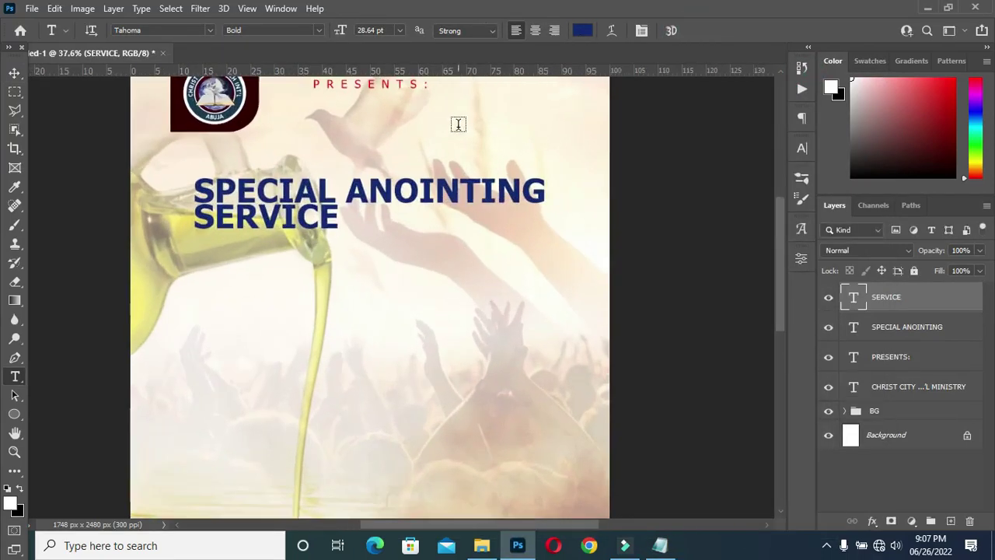
left_click(584, 32)
left_click_drag(763, 259, 764, 231)
left_click(182, 115)
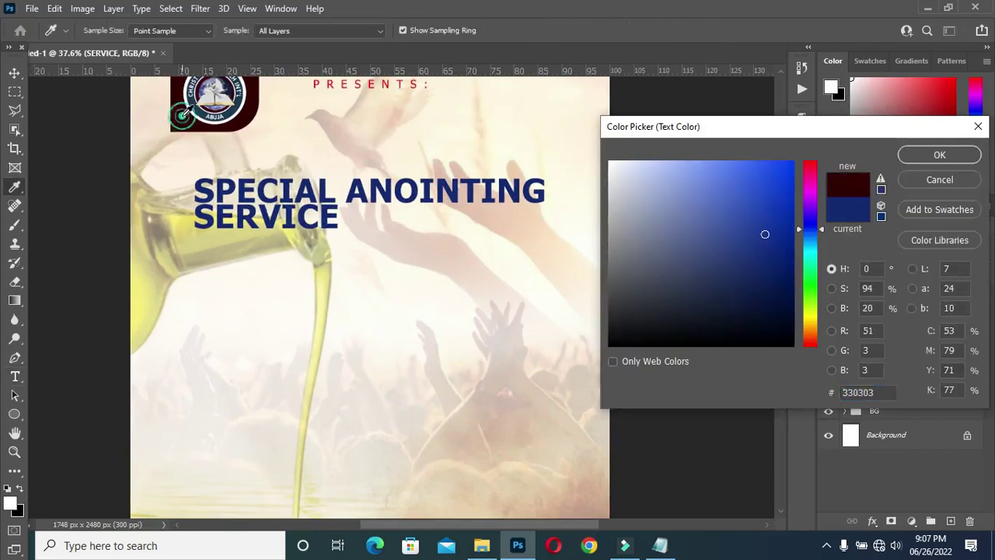
left_click(939, 155)
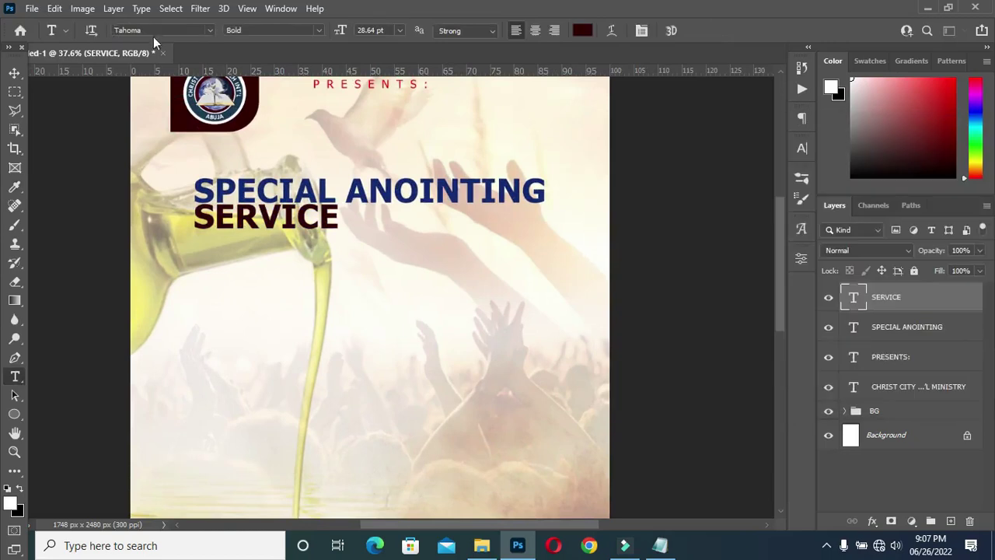
Change the SERVICE text's font to Master Of Break Regular.
left_click(211, 31)
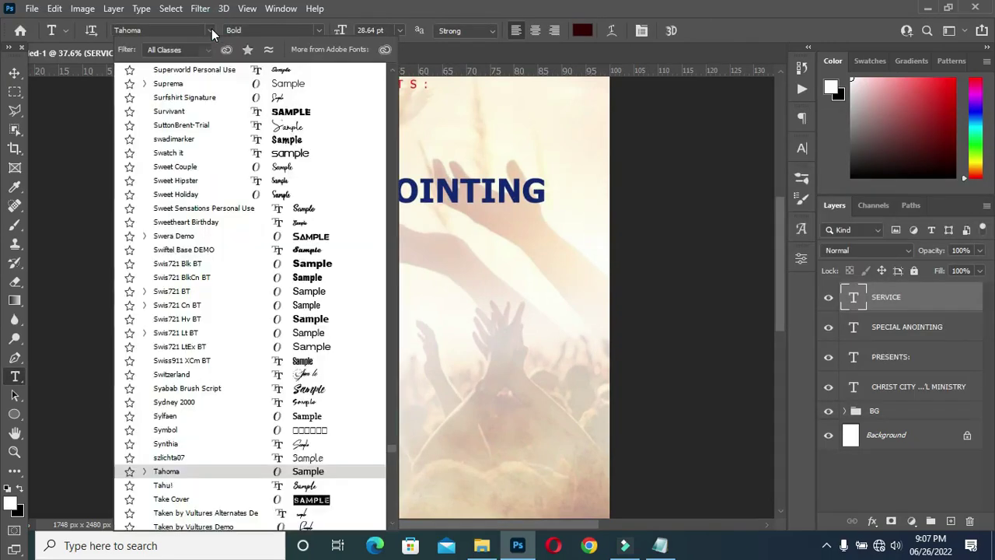
left_click(211, 29)
left_click(212, 29)
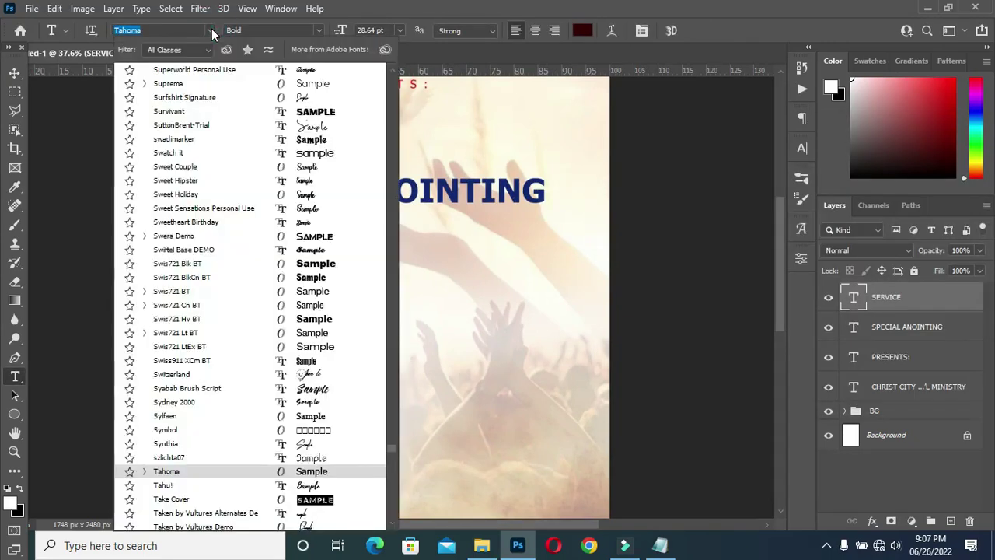
type("master")
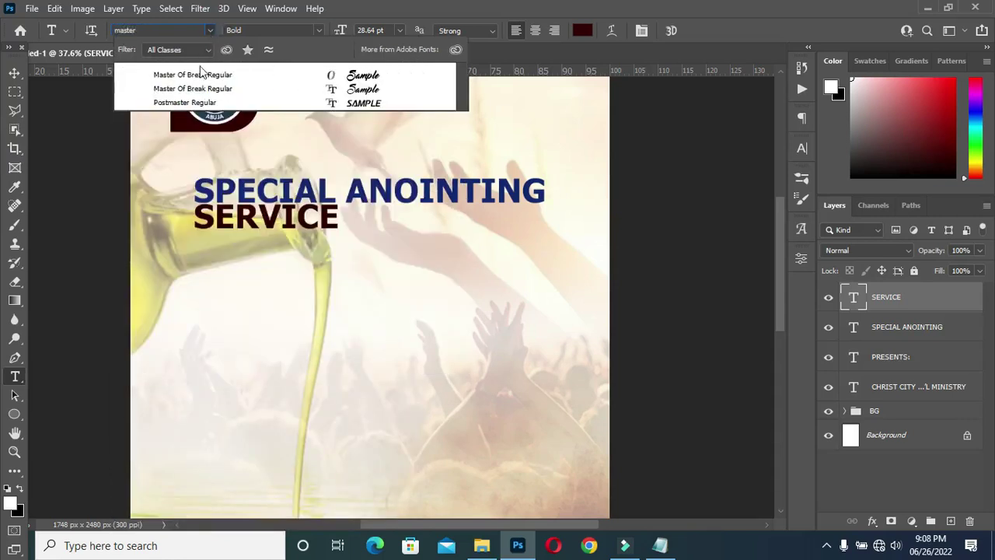
left_click(199, 75)
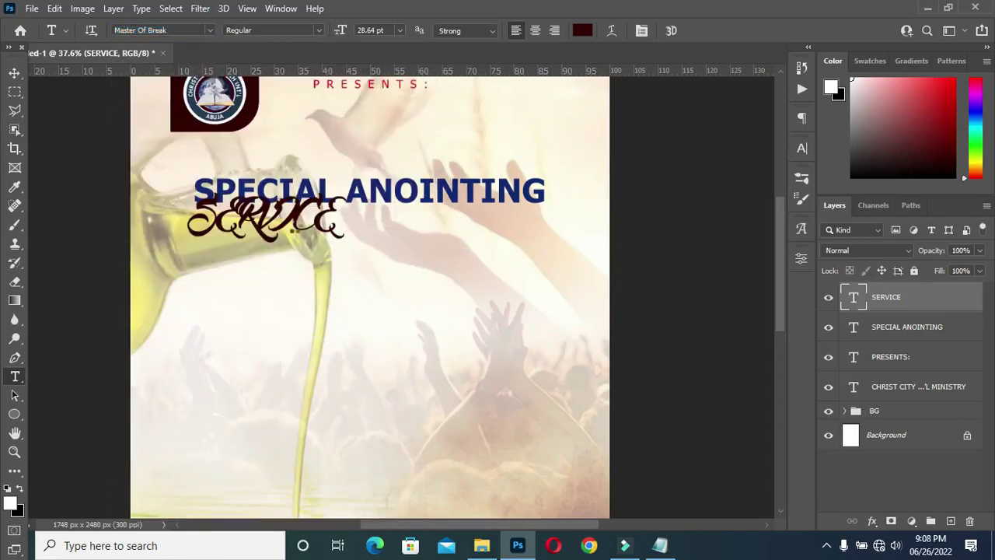
Retype the SERVICE text as "Service" with only the first letter capitalized.
left_click_drag(194, 217, 385, 220)
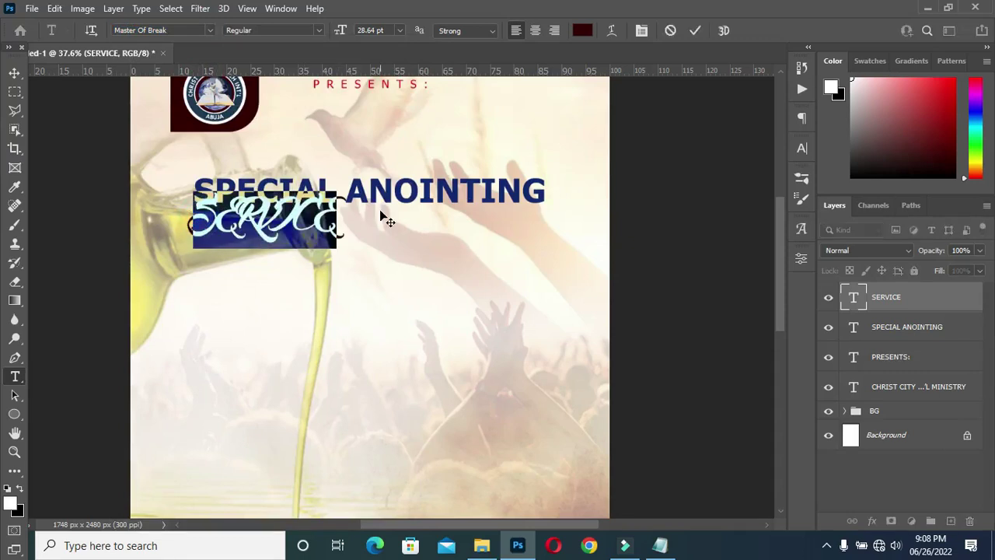
type("Ser")
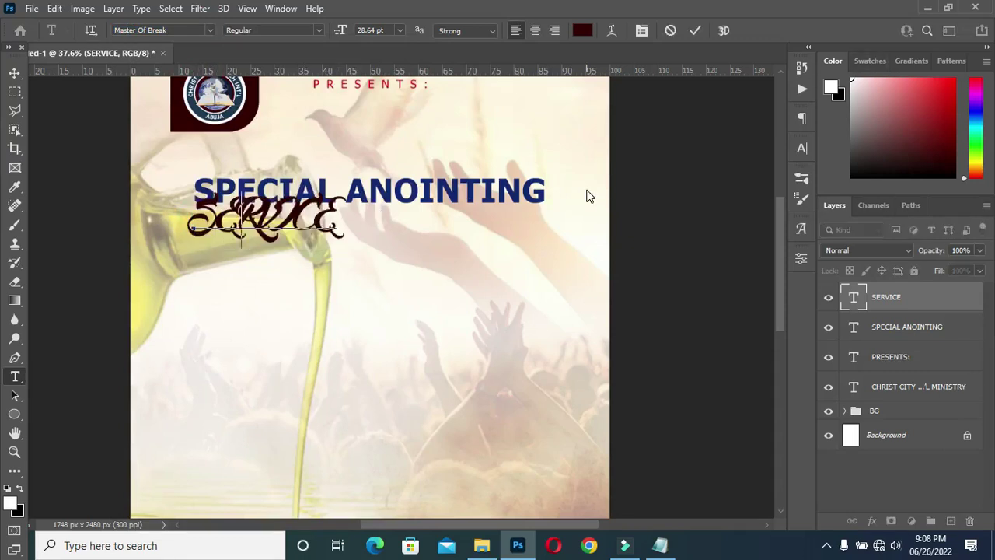
type("vice")
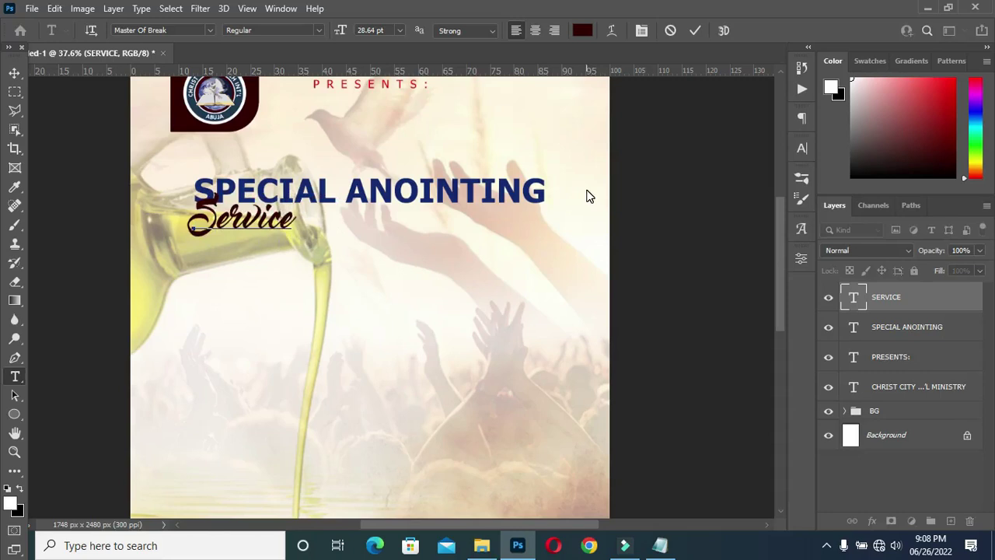
left_click(695, 30)
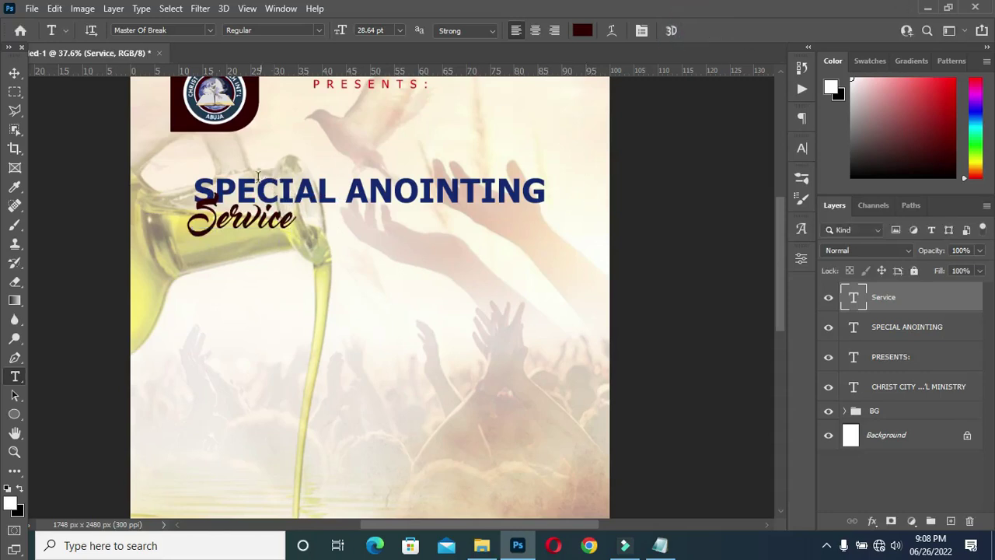
Enlarge the Service text to about 42.16 pt and place it directly beneath SPECIAL ANOINTING.
left_click(14, 72)
left_click_drag(250, 220, 362, 287)
left_click_drag(371, 249, 376, 237)
key("Return")
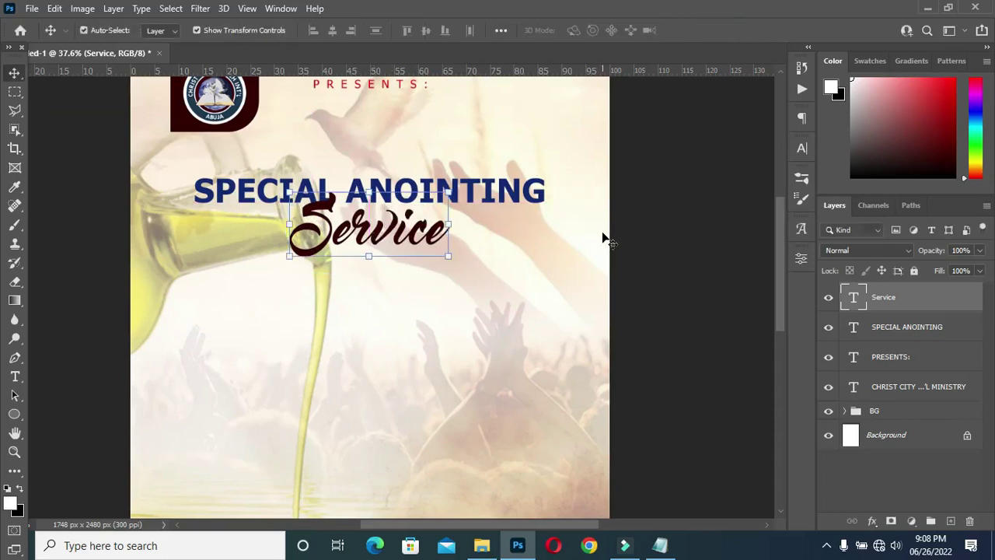
Center the Service text horizontally on the canvas and nudge it up slightly against SPECIAL ANOINTING.
left_click(333, 31)
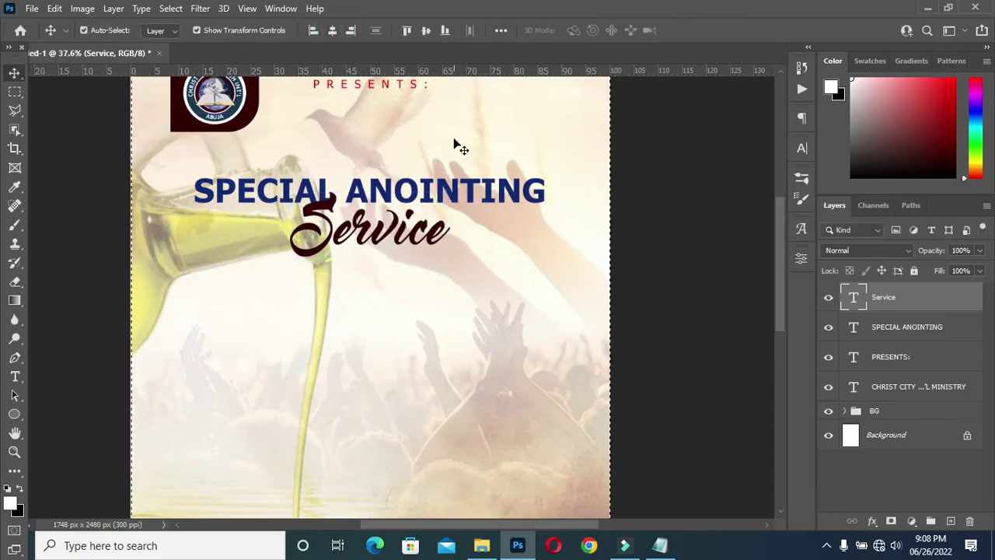
key("ctrl+d")
key("ctrl")
key("Up")
key("Up")
key("Up")
key("Up")
key("Up")
key("Up")
scroll(345, 171, "up", 3)
scroll(370, 164, "down", 1)
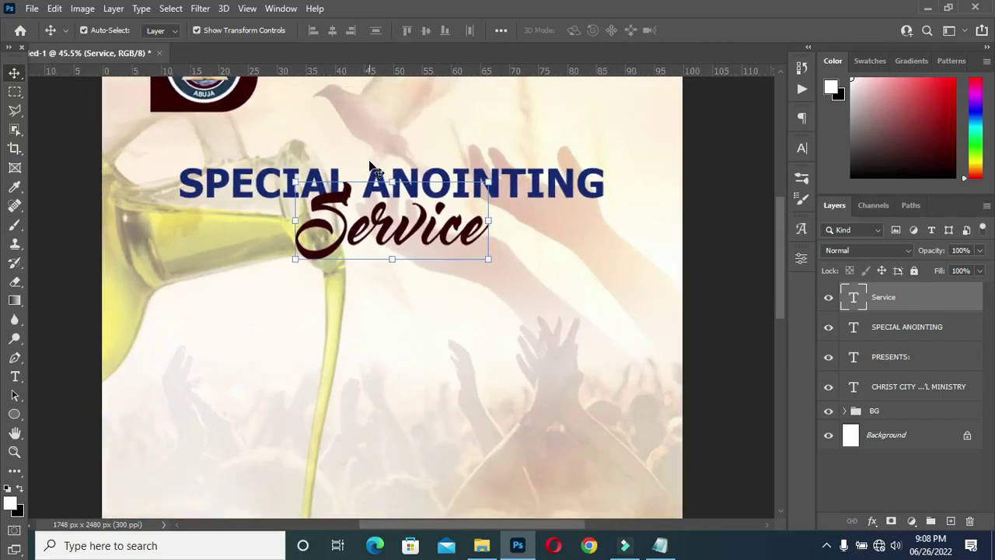
Add a Multiply drop shadow to the Service text with 53% opacity, distance 5 px, spread 7% and size 6 px.
left_click(872, 521)
left_click(887, 509)
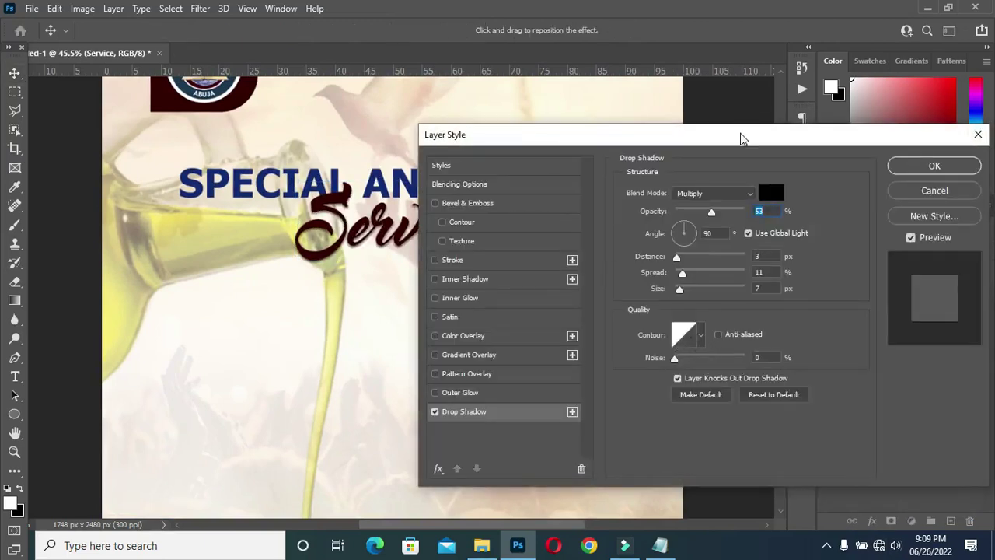
left_click_drag(742, 139, 816, 134)
left_click_drag(749, 257, 756, 276)
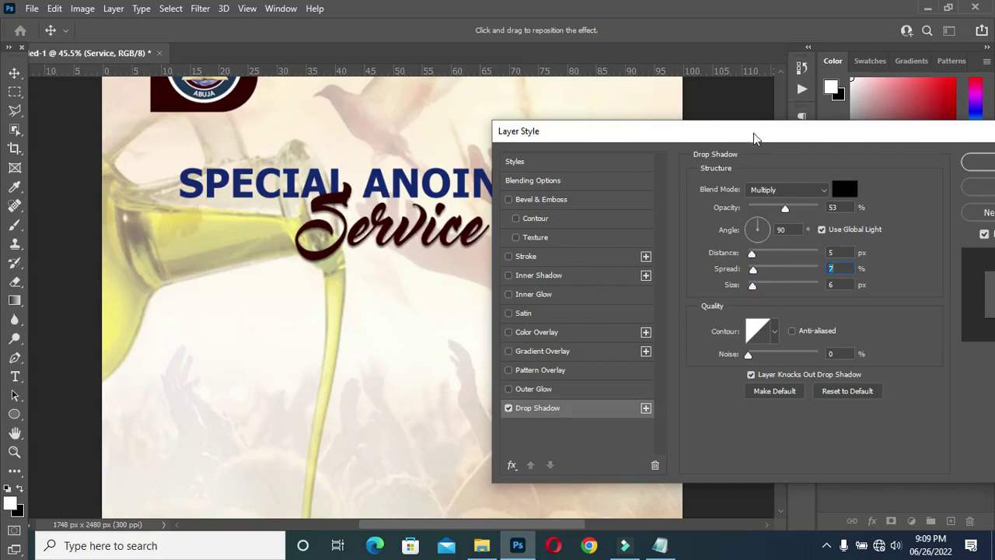
left_click_drag(754, 138, 449, 114)
left_click(722, 138)
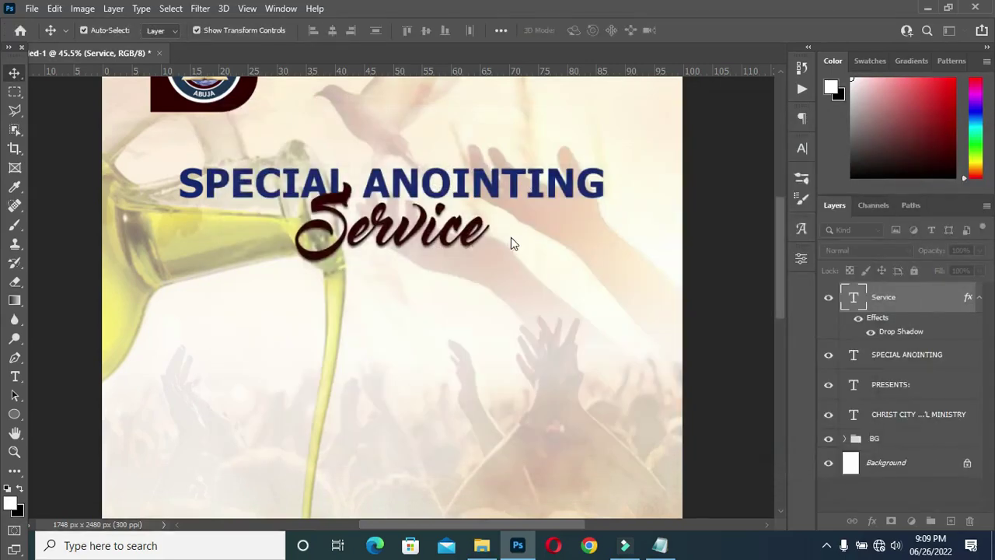
Try yellow sampled from the oil on the Service text, then color it dark blue #142975 sampled from SPECIAL ANOINTING.
scroll(511, 239, "down", 2)
scroll(469, 212, "up", 1)
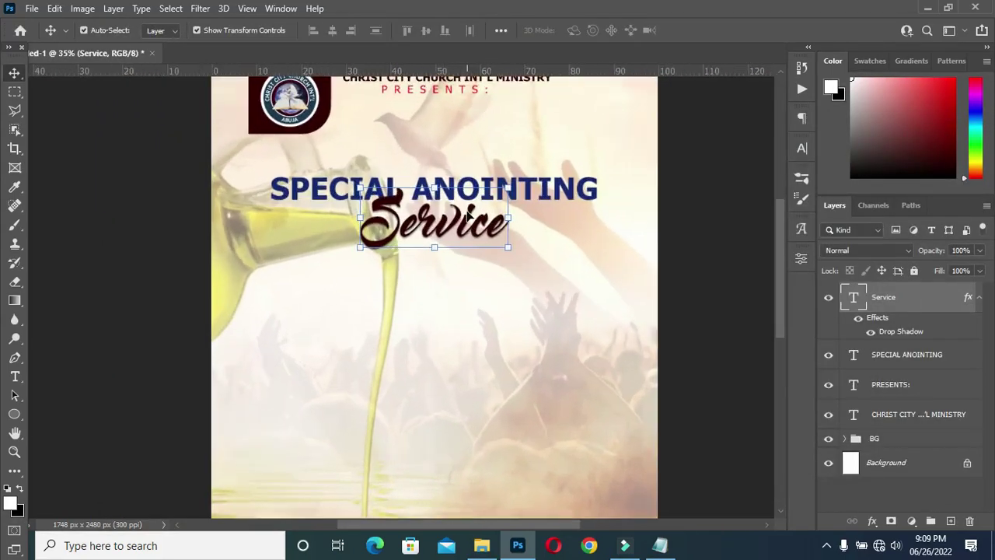
key("t")
left_click(584, 31)
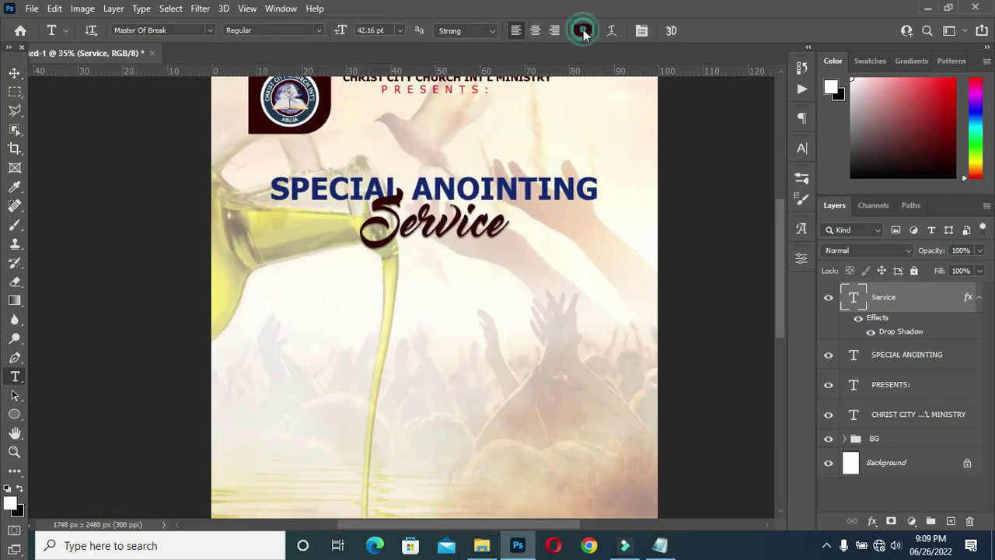
left_click(223, 296)
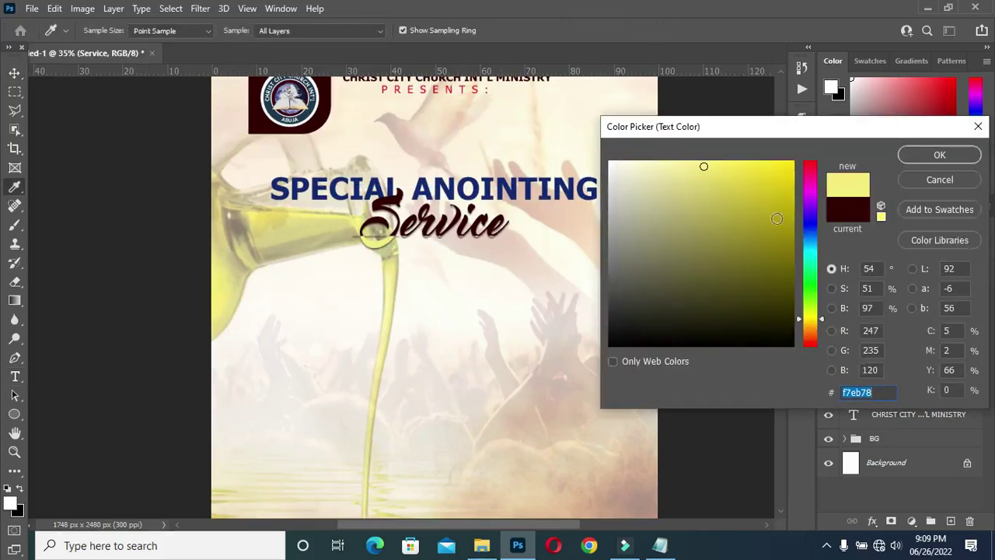
left_click(774, 163)
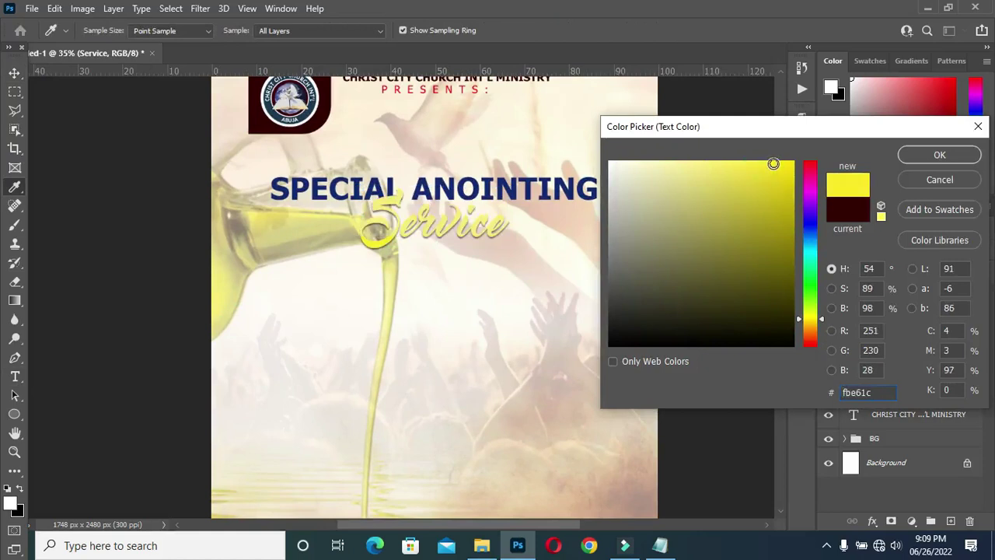
mouse_move(772, 167)
left_mouse_down()
mouse_move(788, 193)
mouse_move(749, 161)
mouse_move(695, 160)
mouse_move(780, 166)
left_mouse_up()
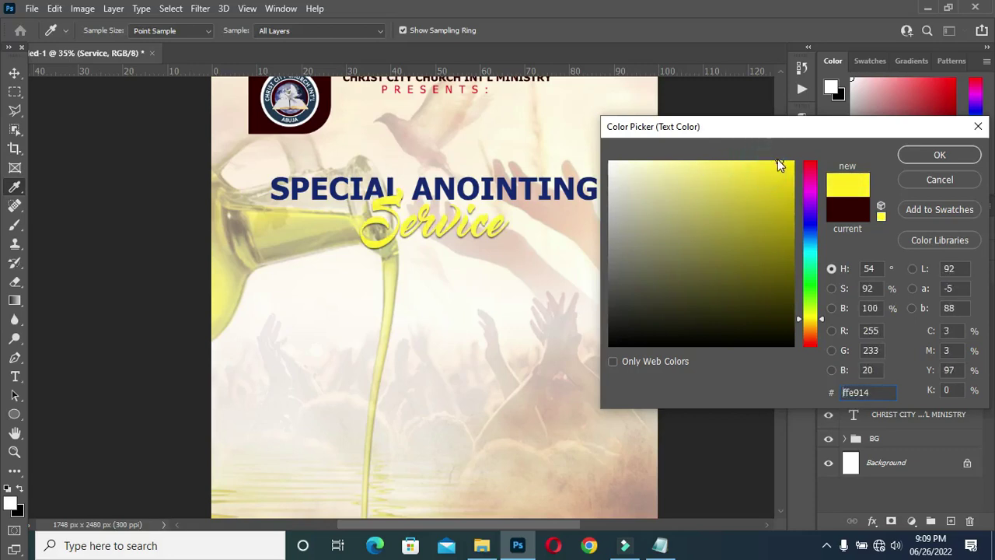
left_click(457, 185)
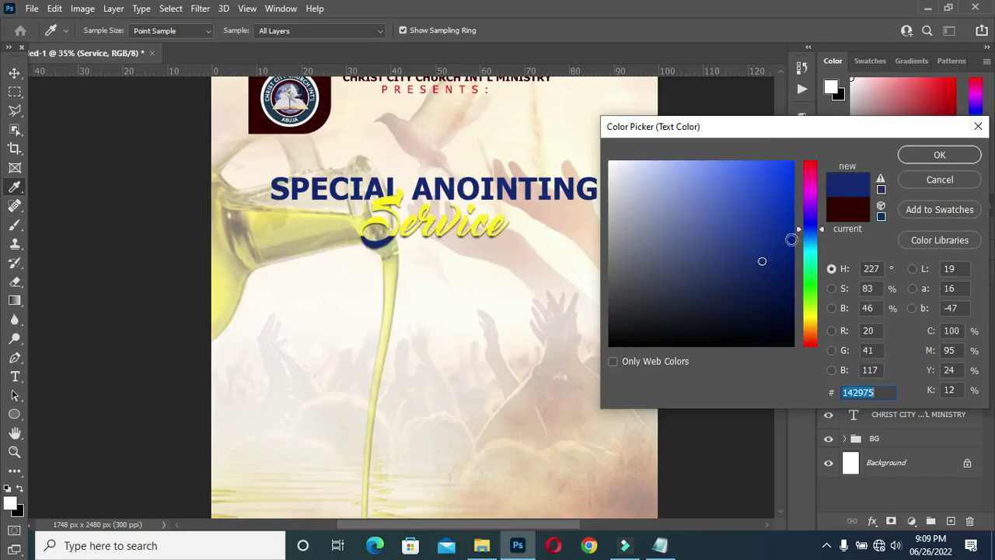
left_click(927, 159)
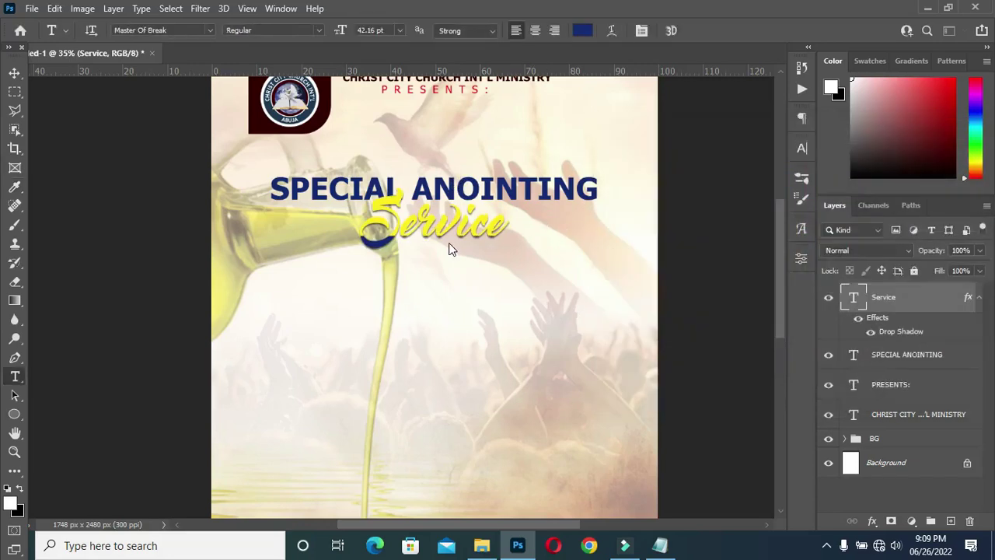
Examine how the blue Service text looks beneath SPECIAL ANOINTING, both close up and on the whole flyer.
scroll(436, 244, "down", 1)
scroll(467, 214, "down", 1)
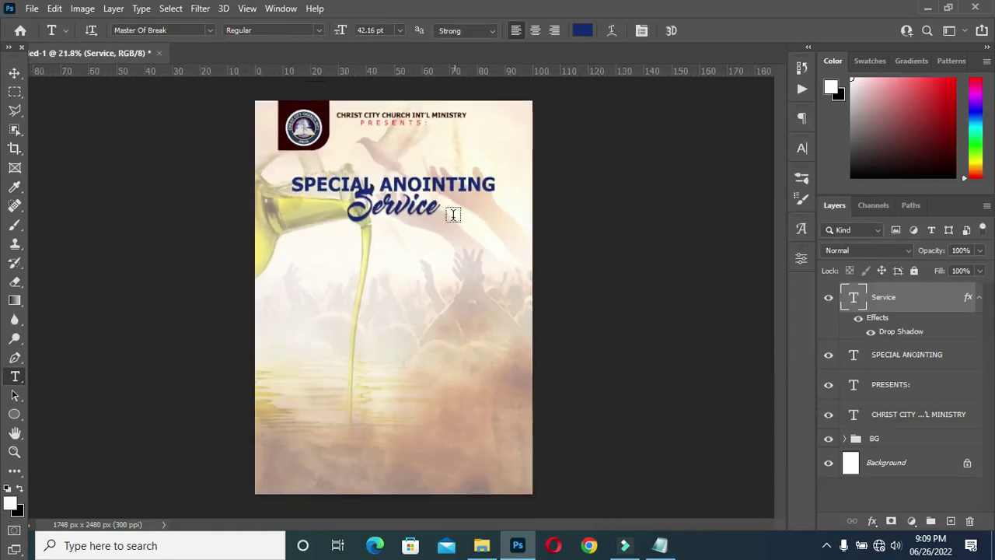
left_click(14, 74)
scroll(412, 190, "up", 4)
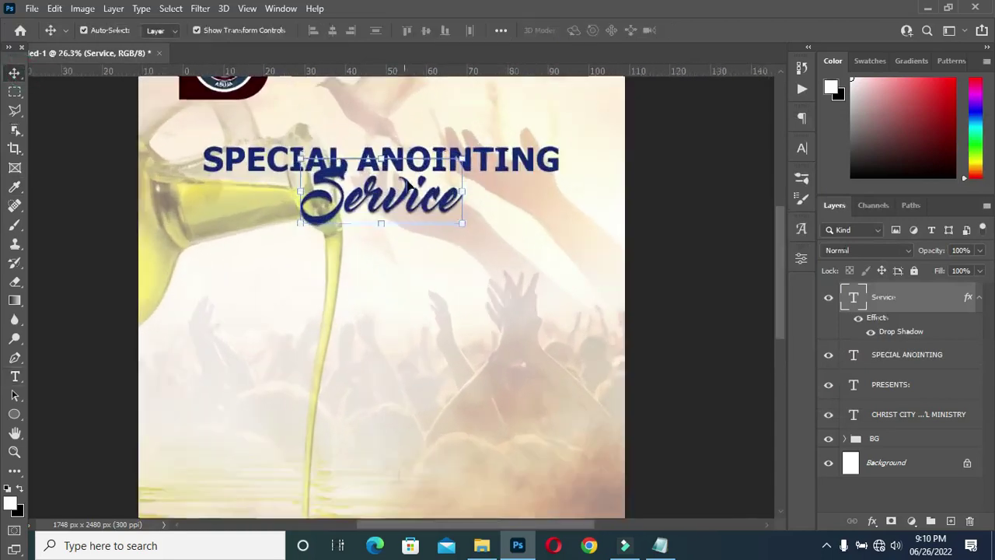
scroll(450, 194, "down", 3)
scroll(435, 208, "up", 2)
scroll(494, 179, "down", 1)
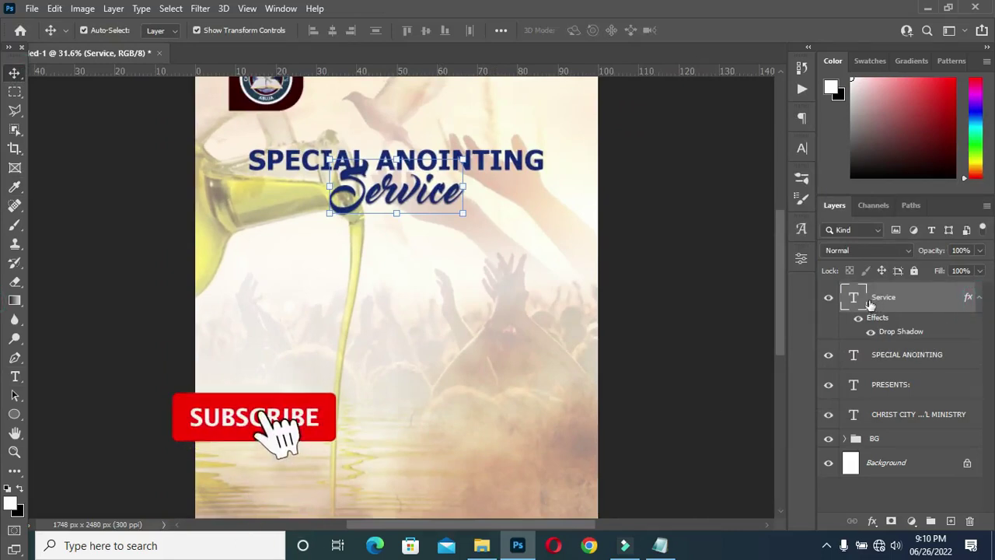
scroll(472, 225, "up", 1)
Color the Service text pure red #ff0000 and deselect the layer.
key("t")
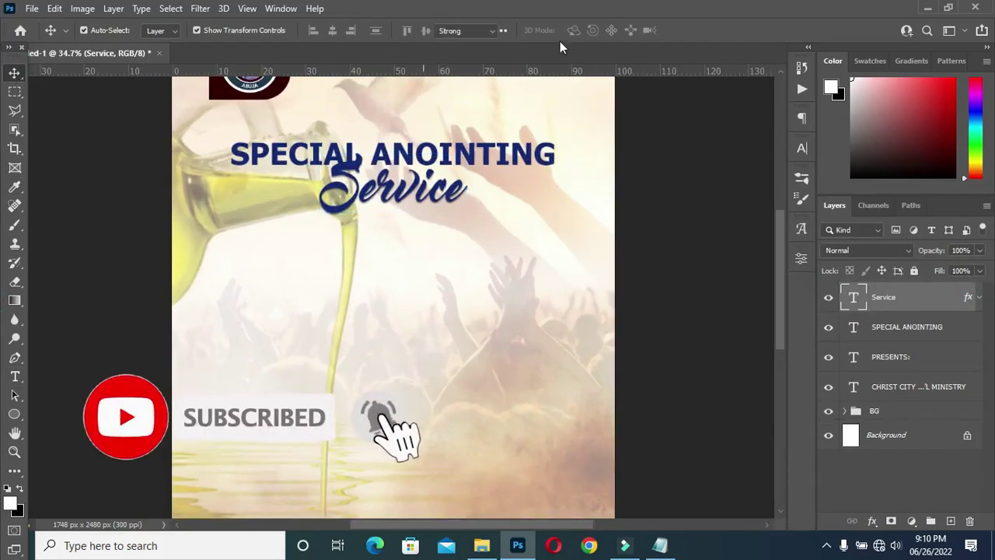
left_click(587, 31)
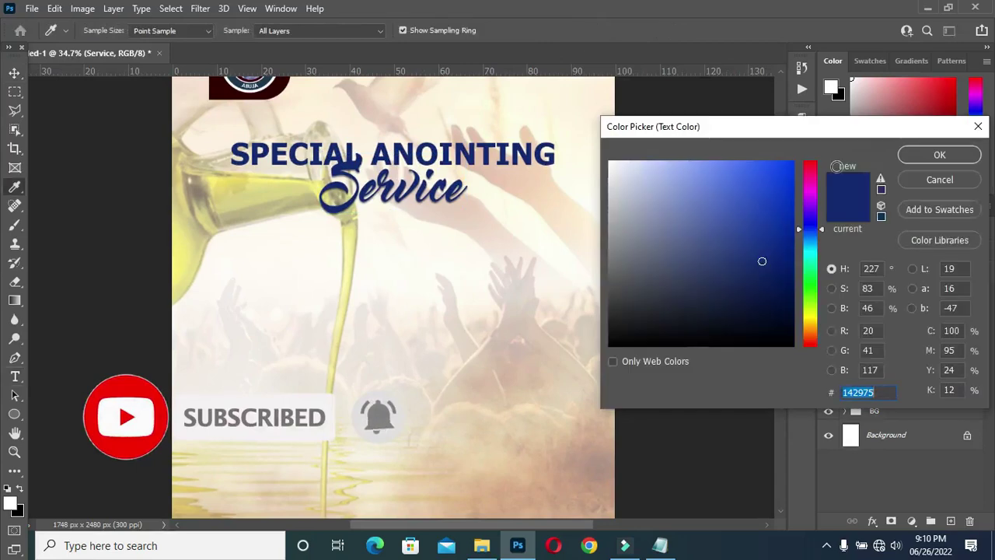
left_click_drag(811, 187, 811, 143)
left_click_drag(777, 186, 807, 163)
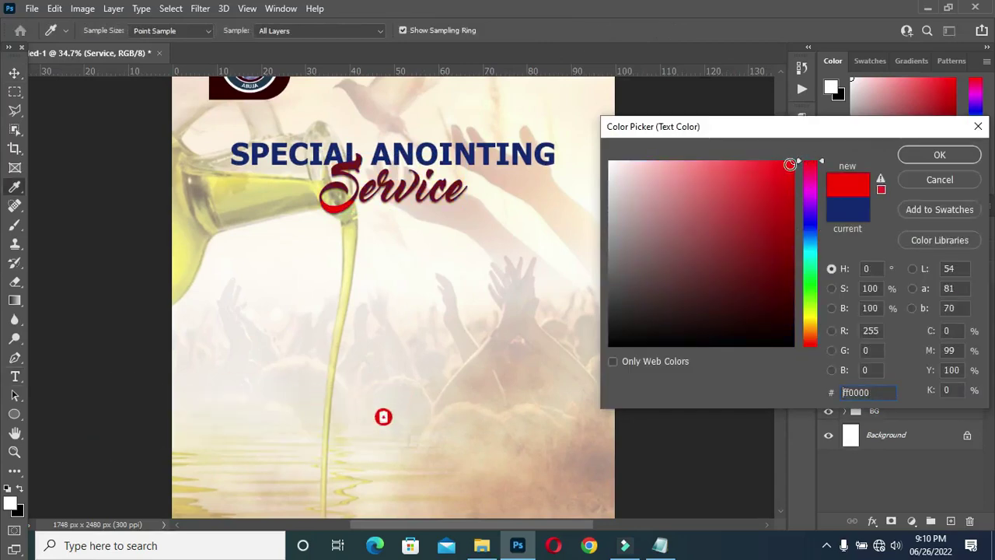
left_click(935, 156)
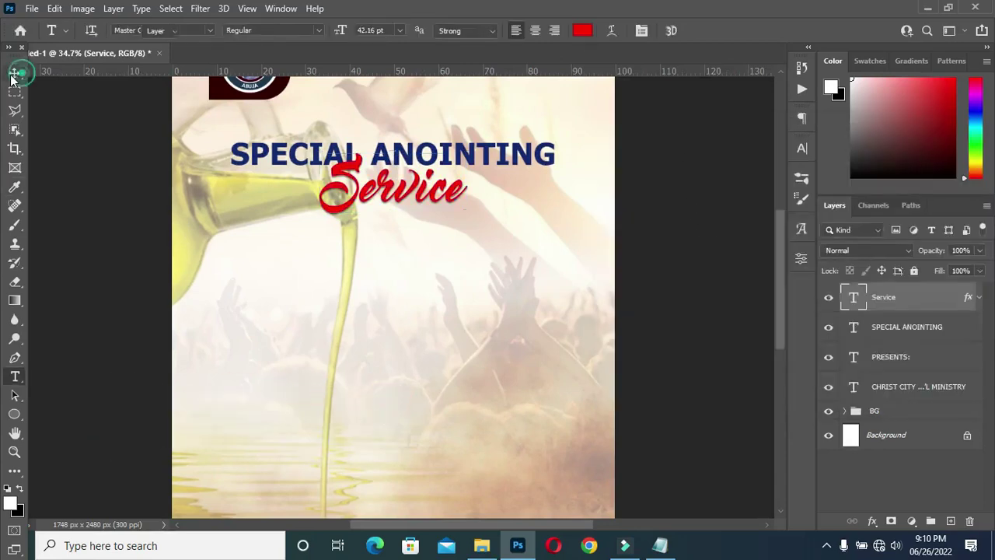
key("v")
left_click(682, 215)
scroll(456, 159, "down", 2)
scroll(458, 150, "up", 1)
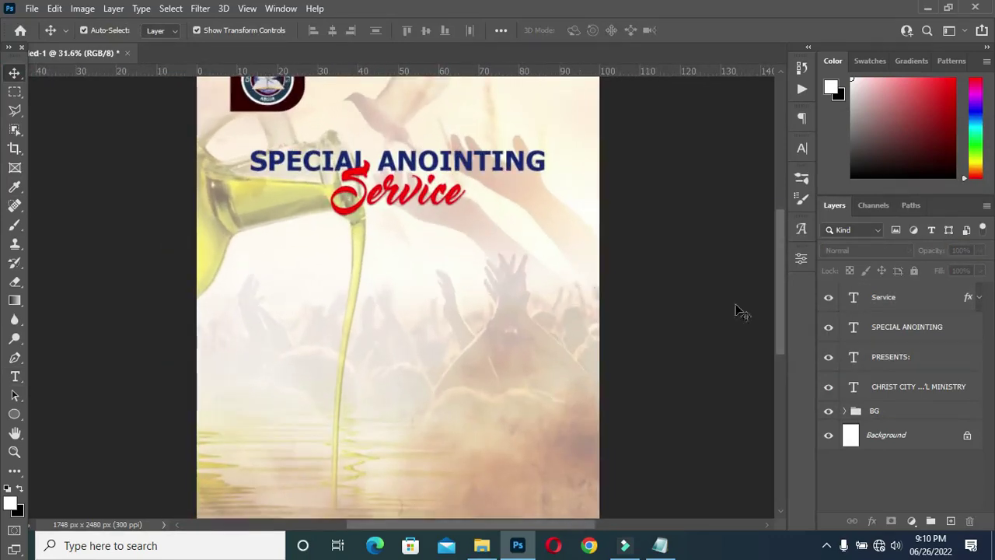
Set the Service text's drop shadow to 76% opacity and 9 px size, and copy the effect onto the SPECIAL ANOINTING layer.
left_click(967, 297)
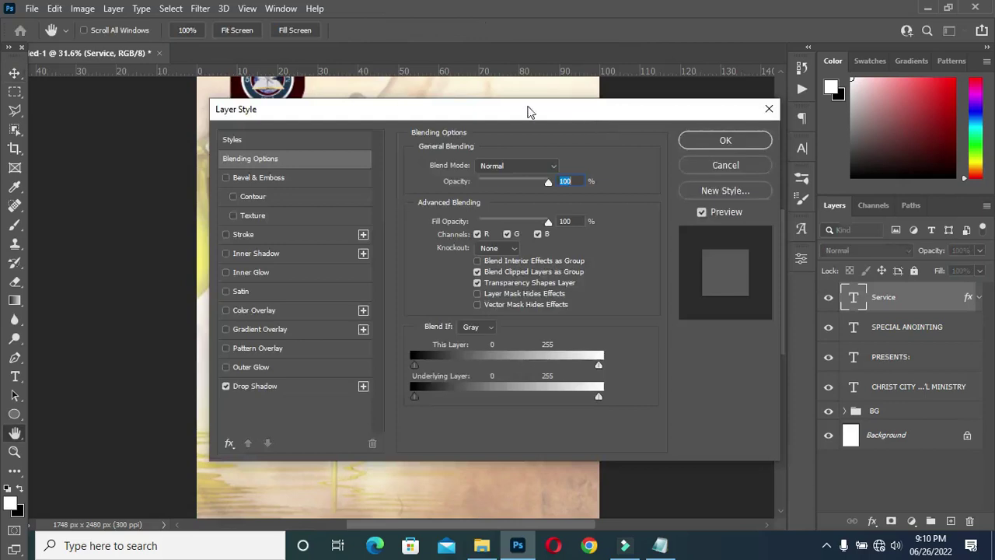
left_click_drag(514, 109, 838, 132)
left_click(607, 408)
left_click_drag(798, 286, 800, 283)
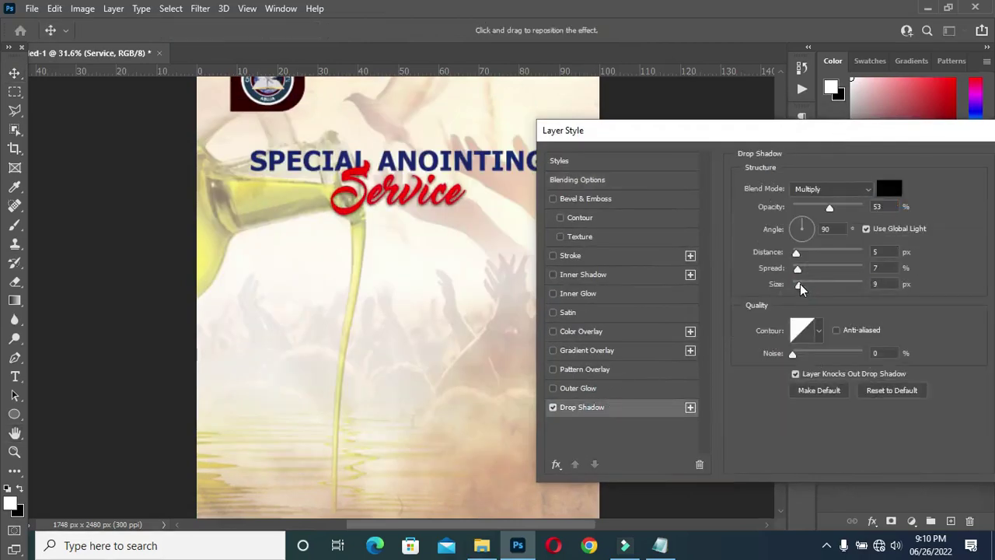
left_click_drag(832, 212, 845, 212)
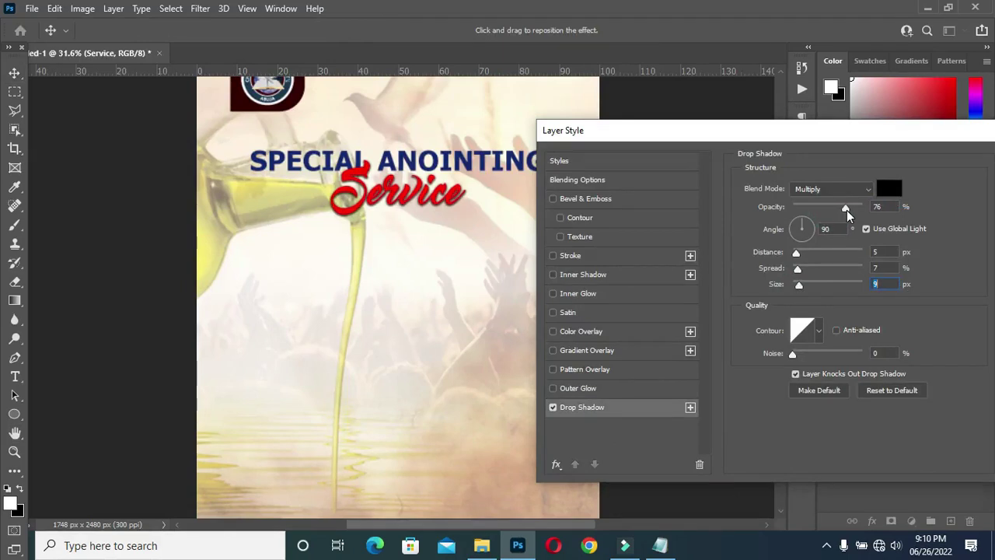
left_click_drag(804, 133, 739, 159)
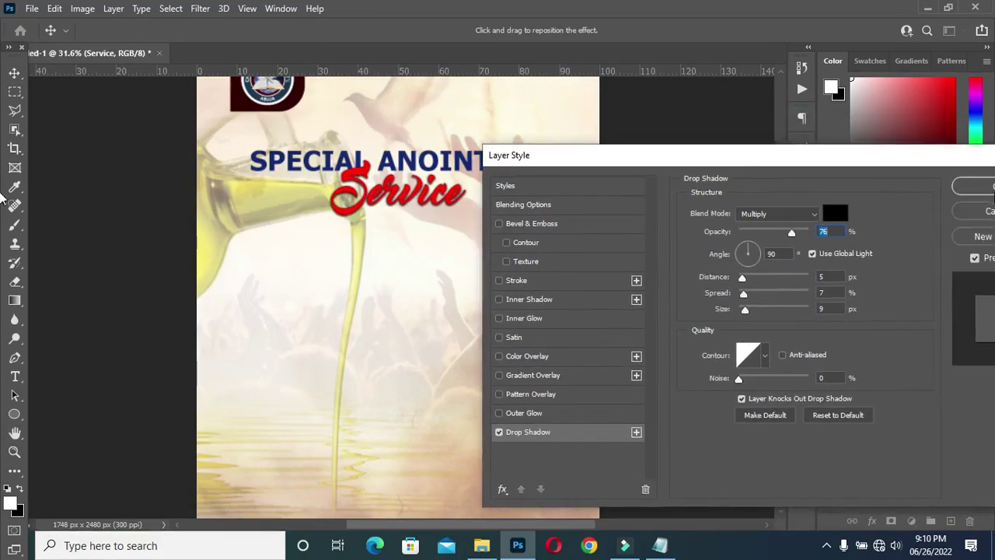
left_click(974, 187)
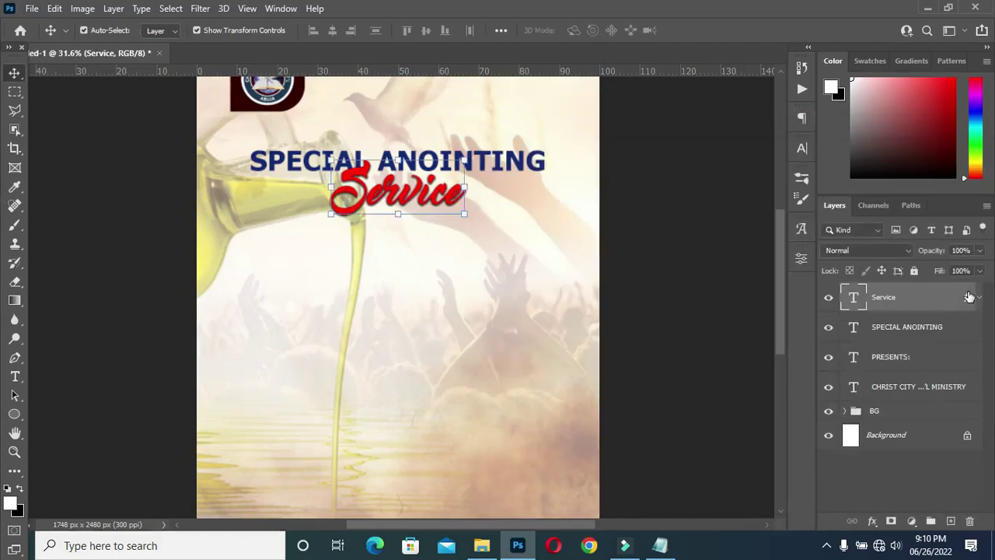
left_click_drag(970, 297, 962, 340)
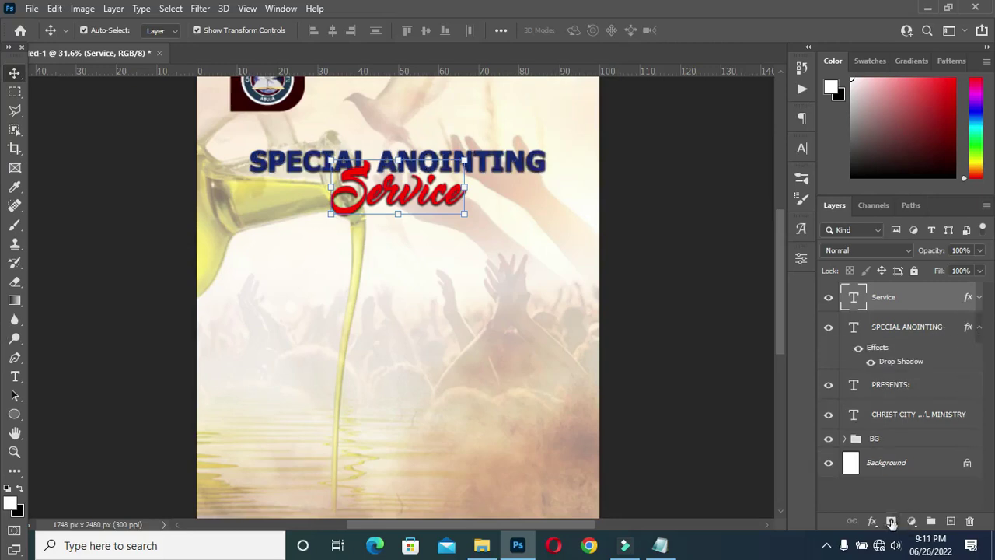
left_click(873, 522)
left_click(894, 381)
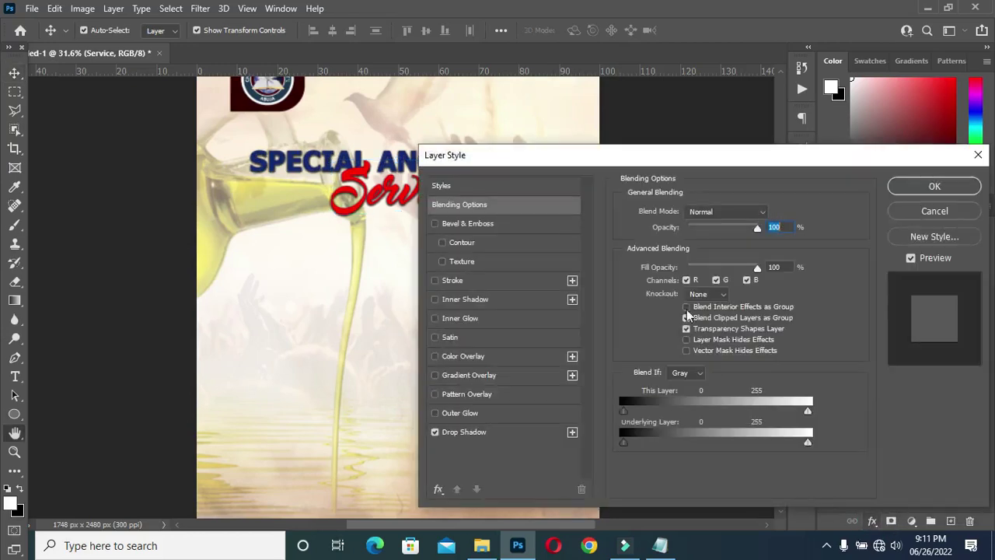
left_click(936, 212)
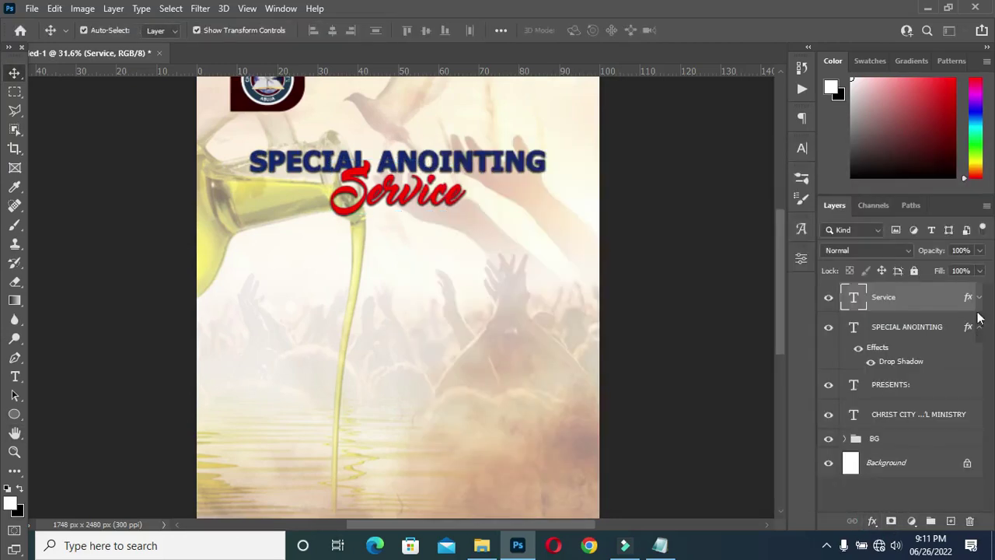
left_click(980, 298)
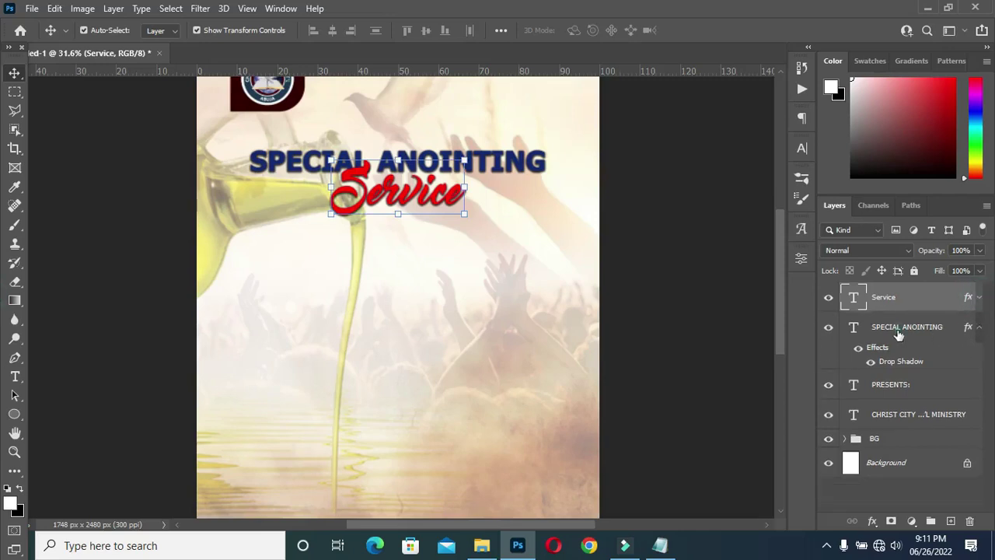
Set the SPECIAL ANOINTING text's drop shadow to distance 4 px, spread 4% and size 5 px.
left_click(902, 334)
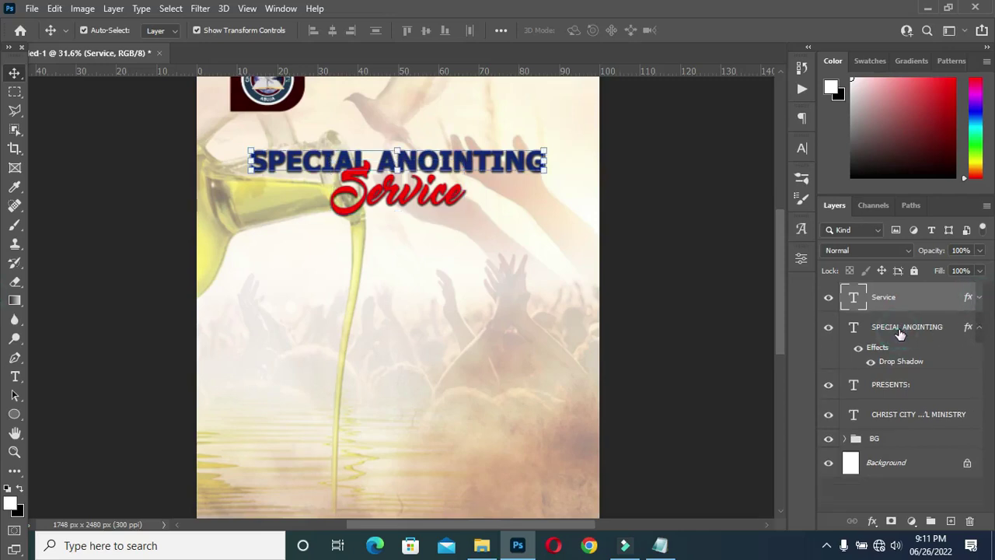
double_click(968, 329)
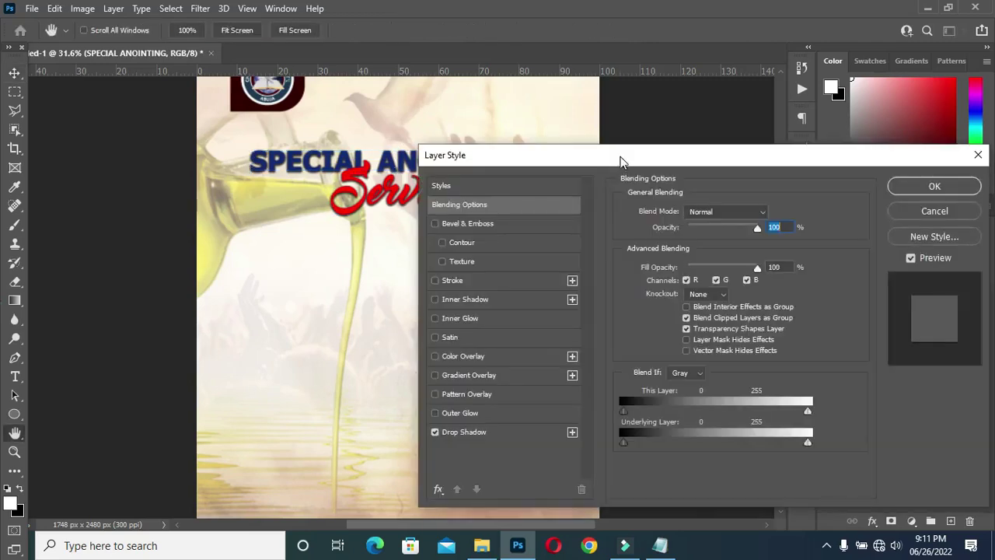
left_click_drag(623, 156, 684, 156)
left_click(570, 430)
left_click_drag(741, 274, 744, 305)
left_click_drag(748, 156, 853, 128)
left_click_drag(851, 280, 845, 284)
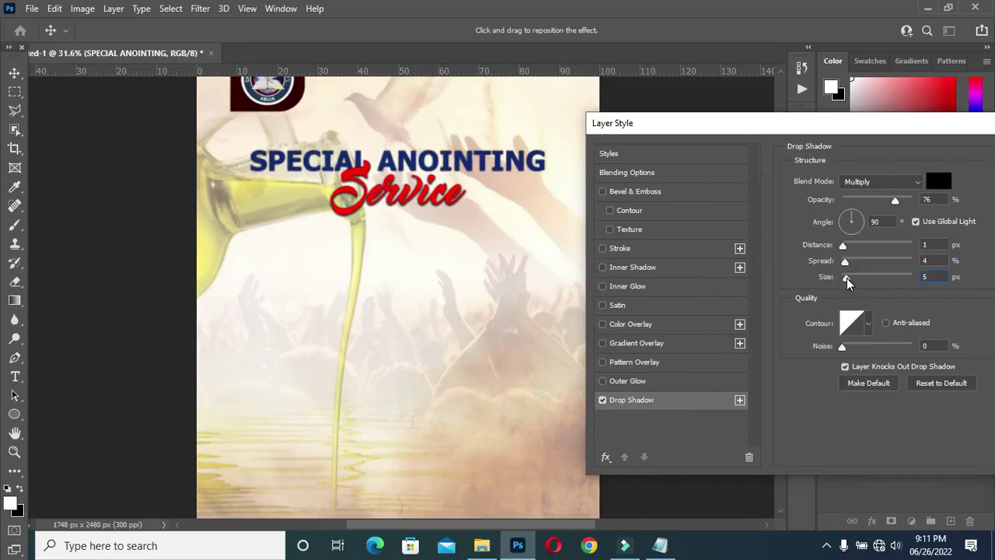
left_click_drag(871, 133, 837, 127)
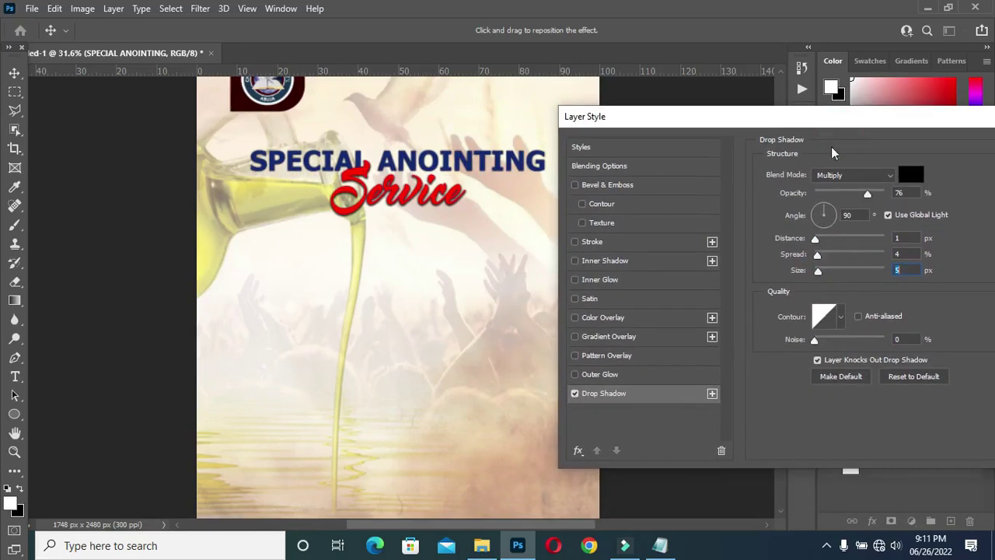
left_click_drag(815, 240, 819, 243)
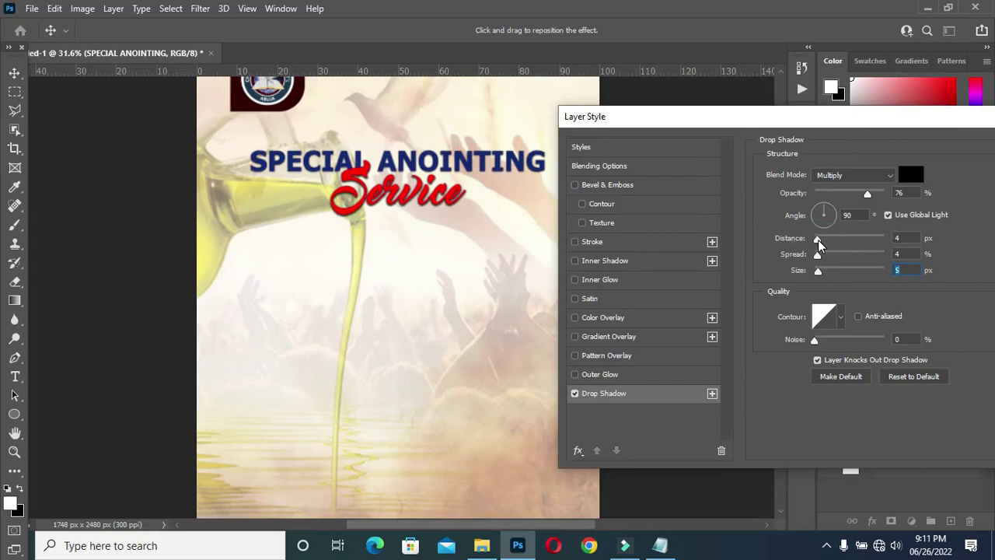
left_click_drag(884, 116, 582, 133)
left_click(762, 165)
Rotate the Service text about 10° counterclockwise beneath SPECIAL ANOINTING and deselect it.
scroll(388, 226, "down", 2)
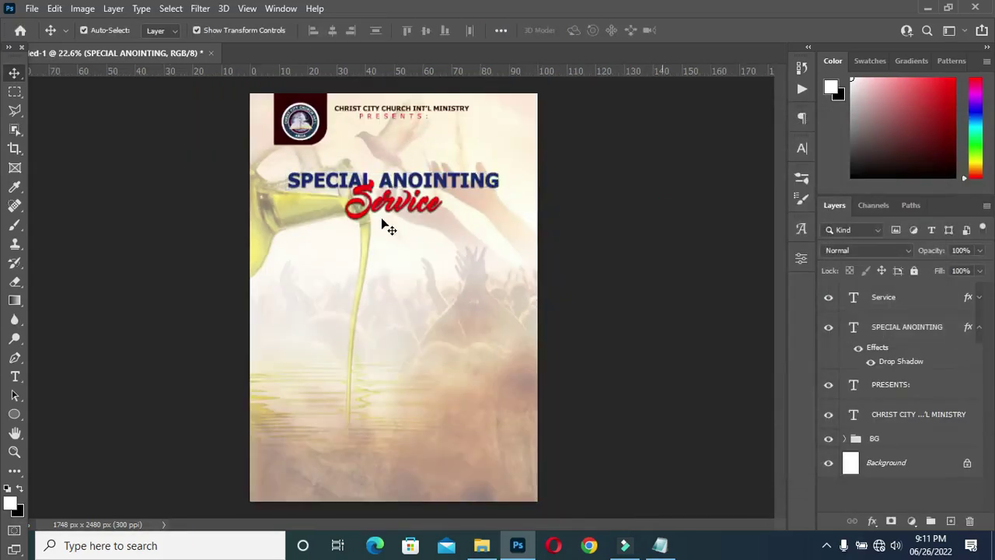
scroll(382, 223, "up", 3)
left_click(381, 206)
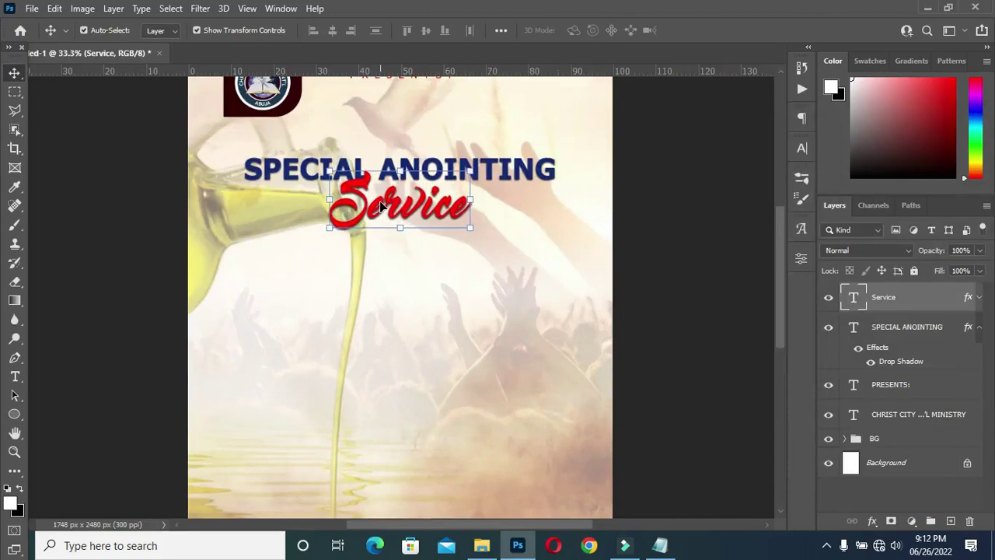
key("ctrl+t")
left_click_drag(493, 224, 497, 227)
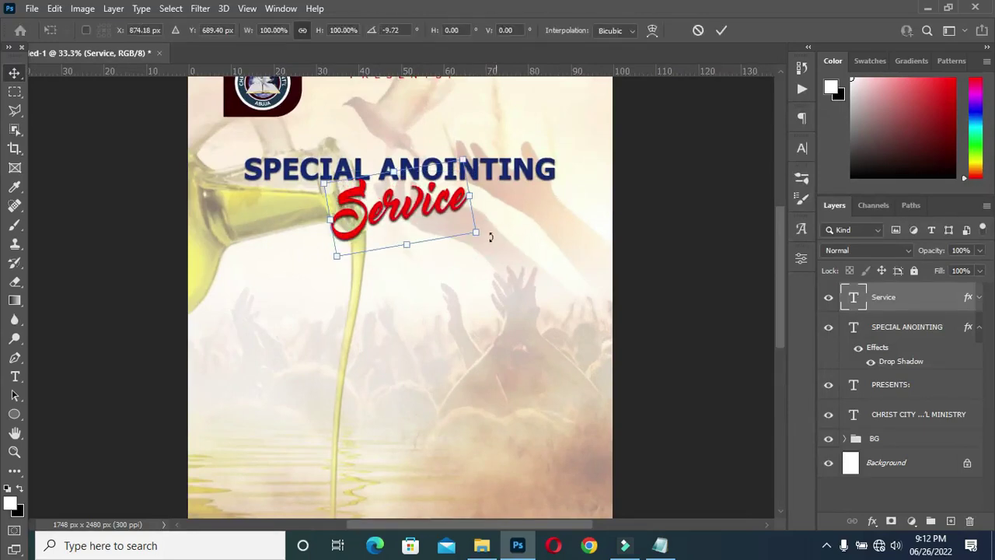
left_click(688, 217)
scroll(427, 230, "down", 3)
scroll(420, 232, "up", 3)
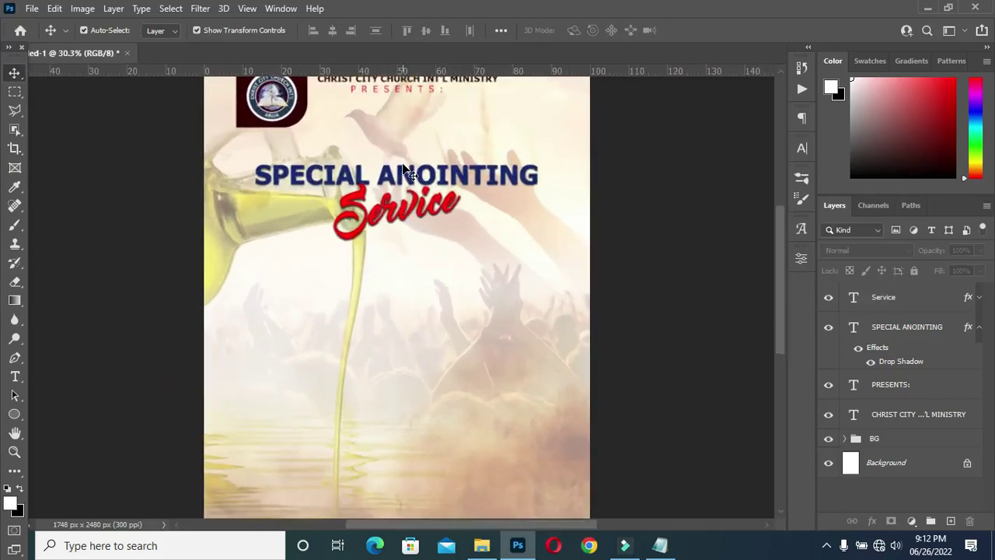
scroll(403, 198, "down", 2)
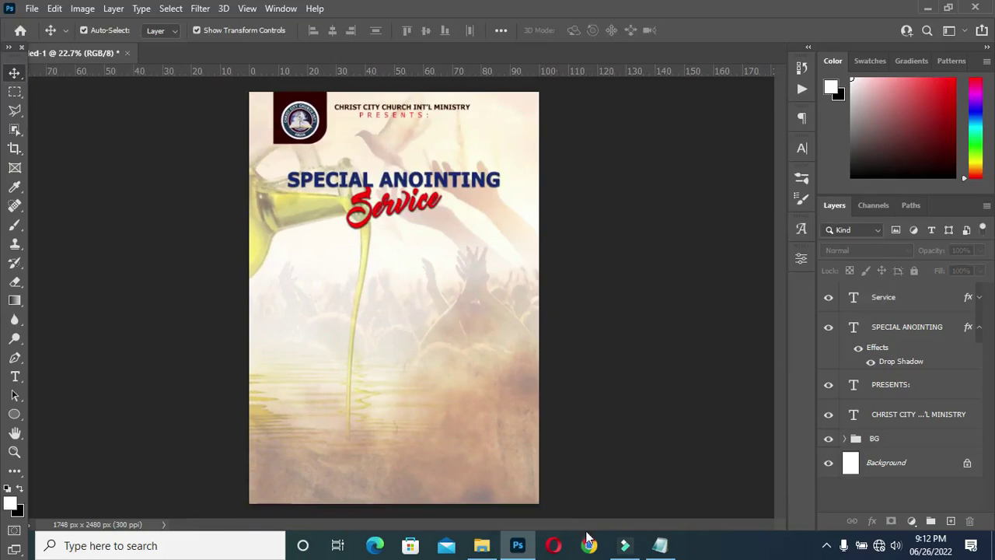
Copy "Theme:" from the Special Anointing notes in Notepad and add it to the Photoshop flyer as text below the title.
left_click(659, 545)
left_click_drag(187, 251, 144, 251)
key("ctrl+c")
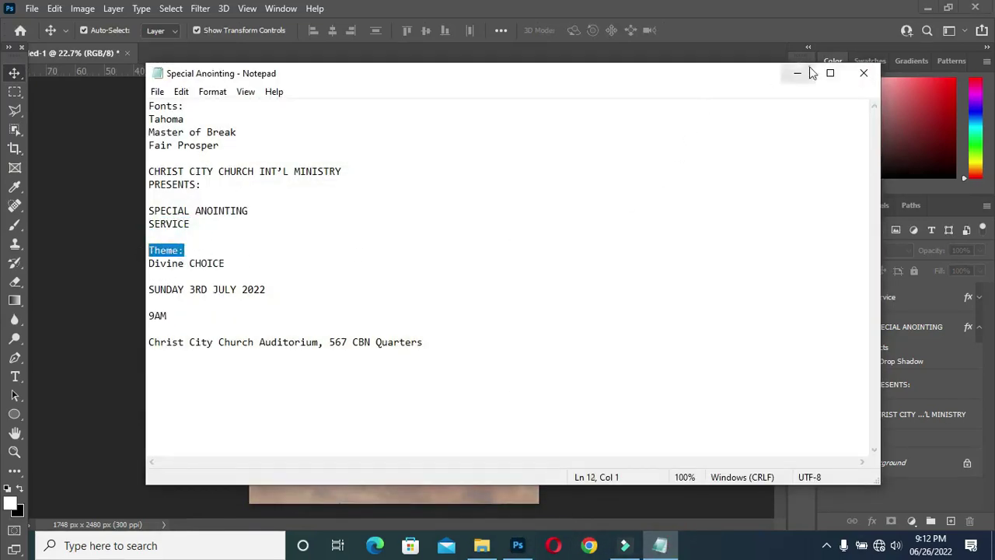
left_click(794, 73)
key("t")
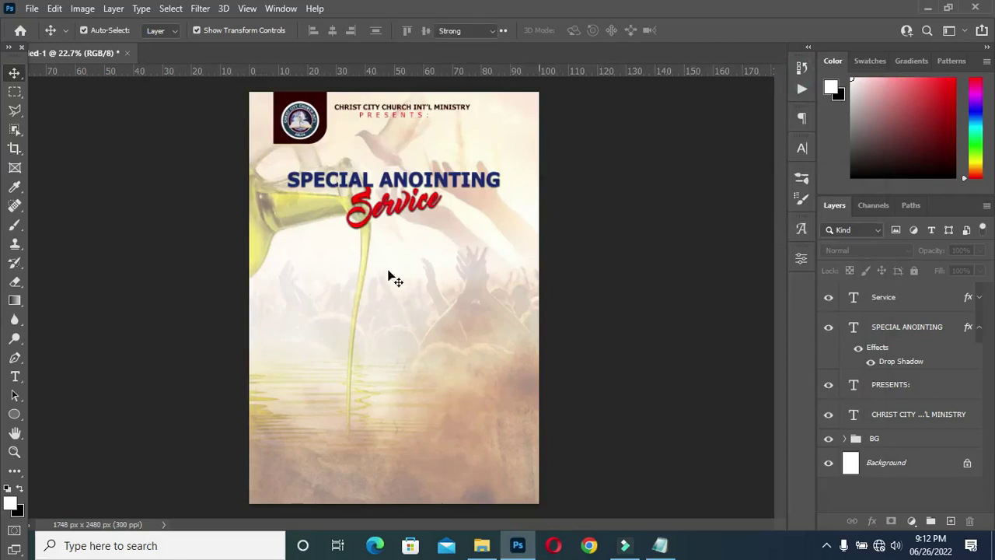
scroll(340, 302, "up", 4)
left_click(315, 294)
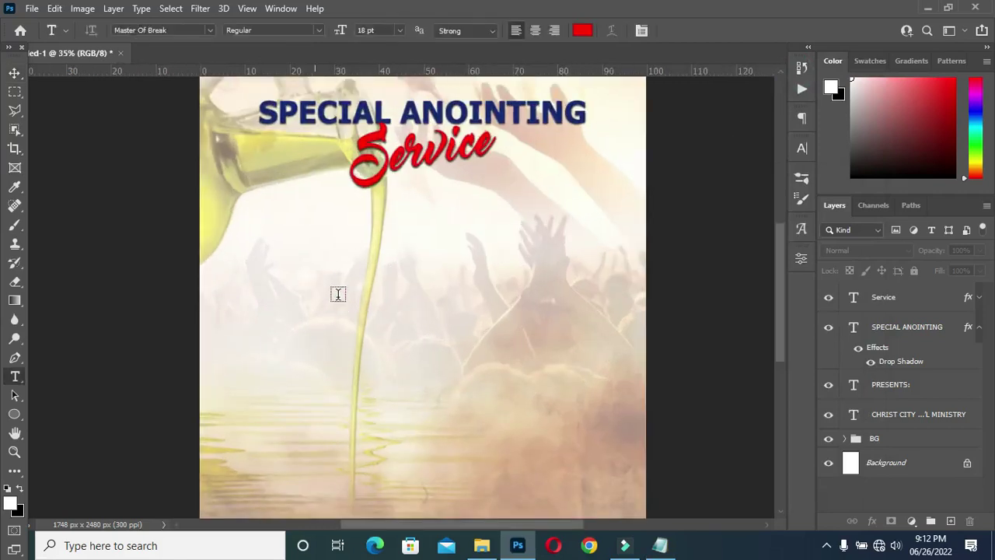
key("ctrl+v")
key("ctrl+v")
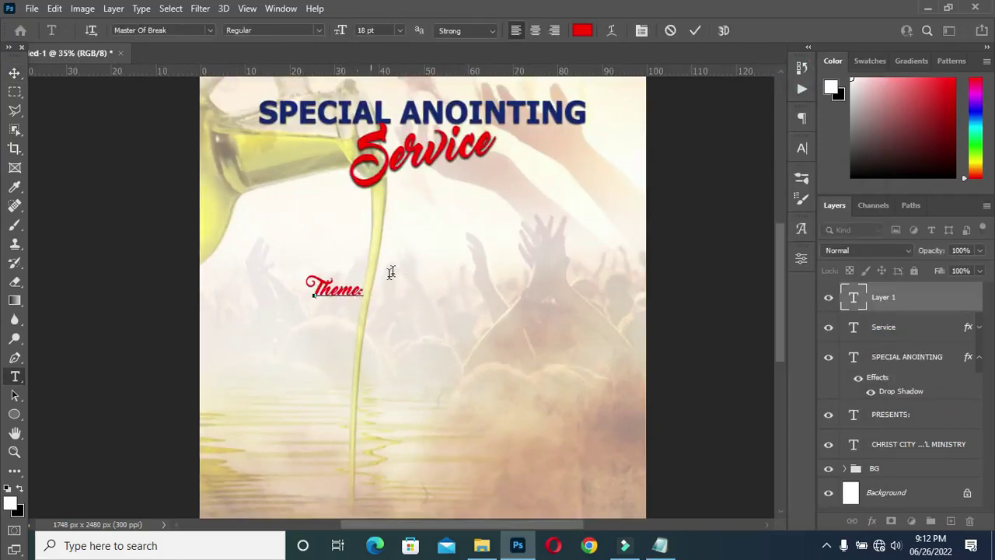
left_click(699, 31)
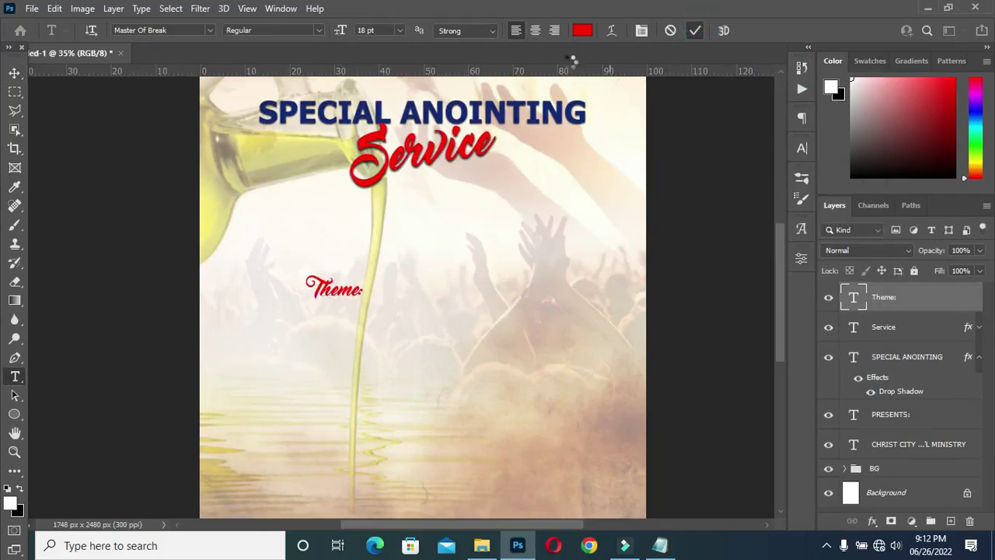
Color the Theme: text dark blue #142975 sampled from SPECIAL ANOINTING.
left_click(583, 30)
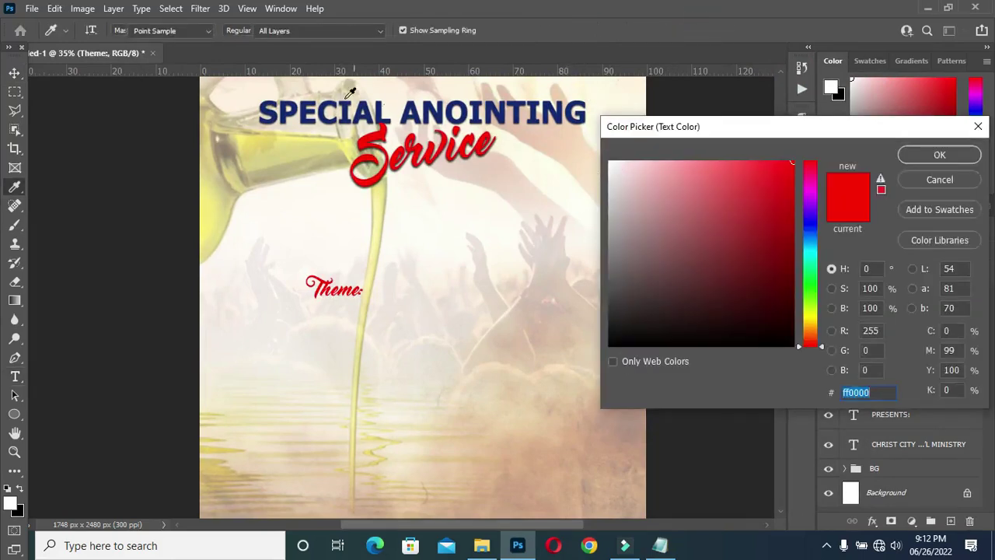
left_click(374, 114)
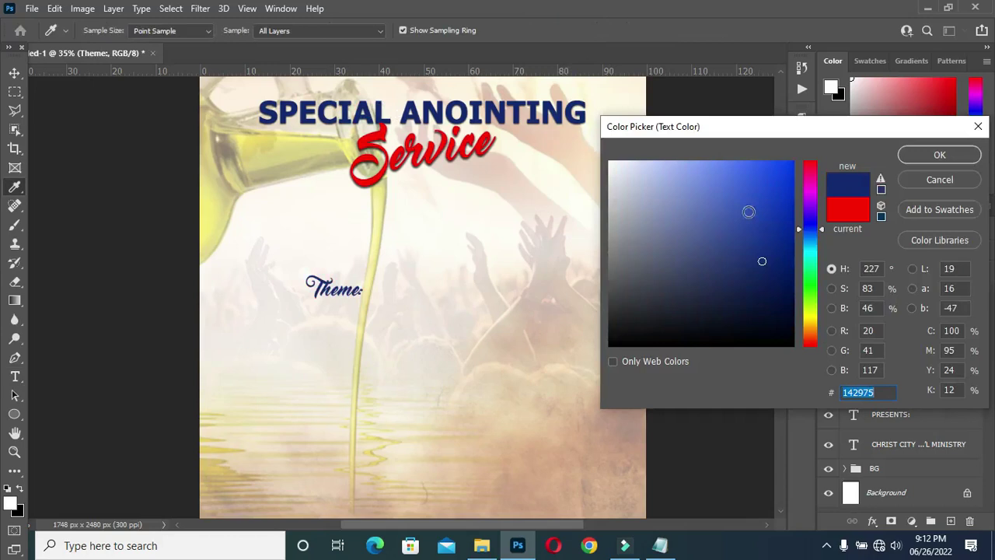
left_click(934, 156)
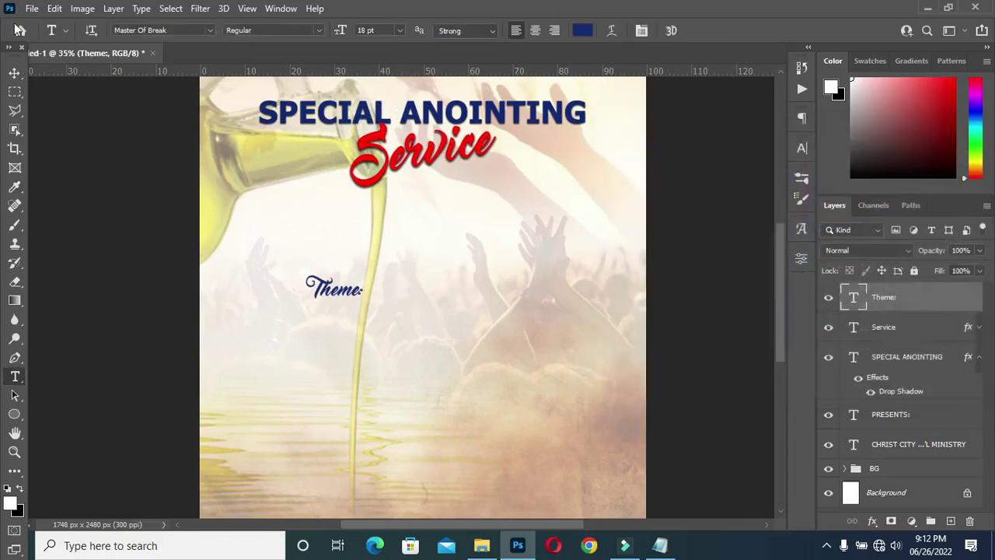
Rotate the Theme: text 90° counterclockwise, scale it to about 85% and place it beside the oil stream, on the bottle's side.
left_click(14, 73)
left_click_drag(377, 269, 295, 309)
left_click(722, 30)
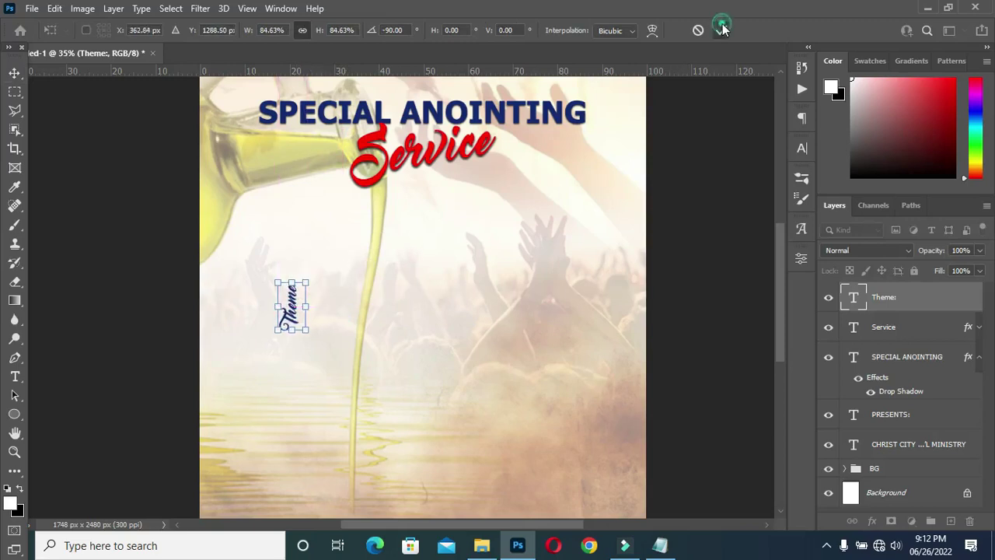
scroll(547, 258, "down", 2)
key("Return")
left_click(702, 309)
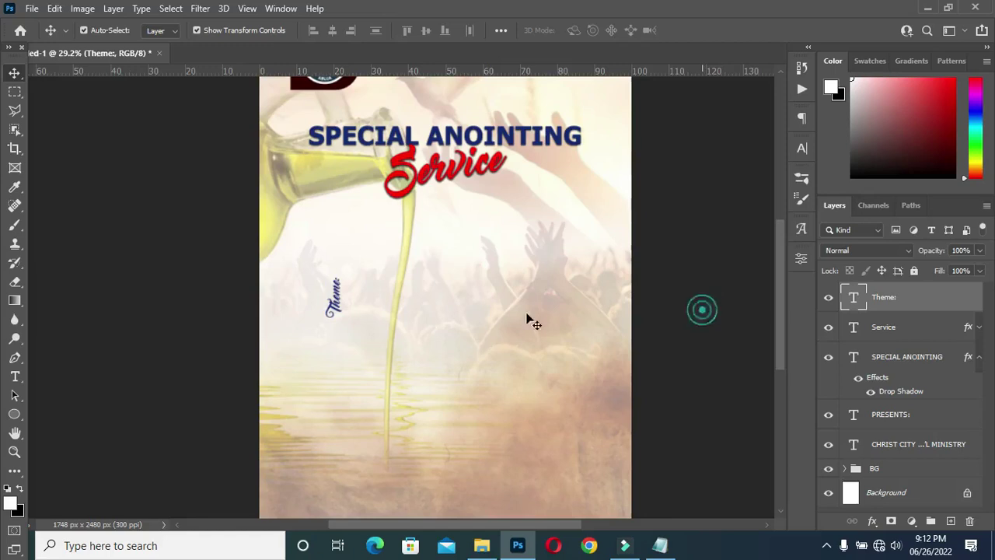
Copy "Divine" from the Notepad notes and add it to the Photoshop flyer as text beside the vertical Theme: text.
scroll(456, 324, "up", 1)
key("t")
left_click(659, 545)
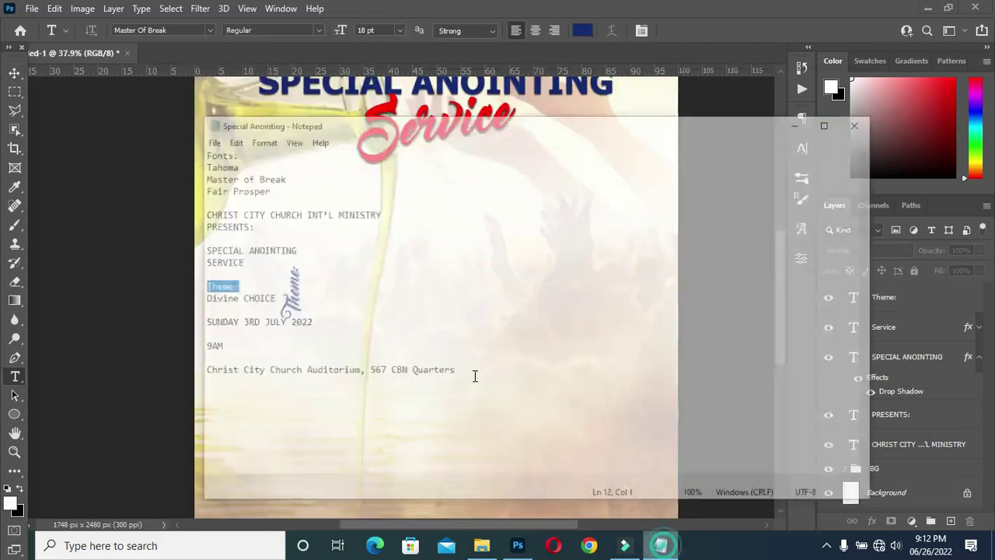
left_click_drag(178, 264, 155, 263)
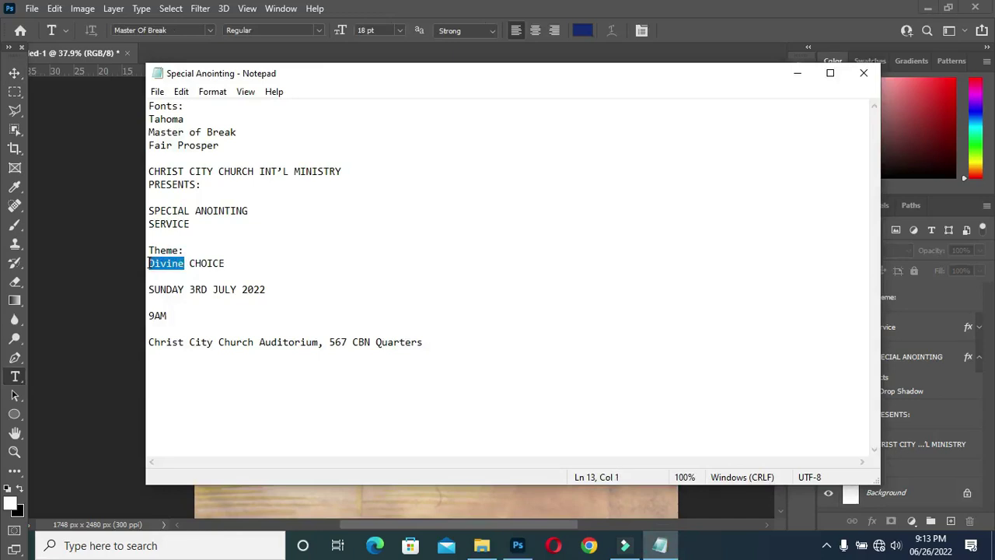
left_click(797, 73)
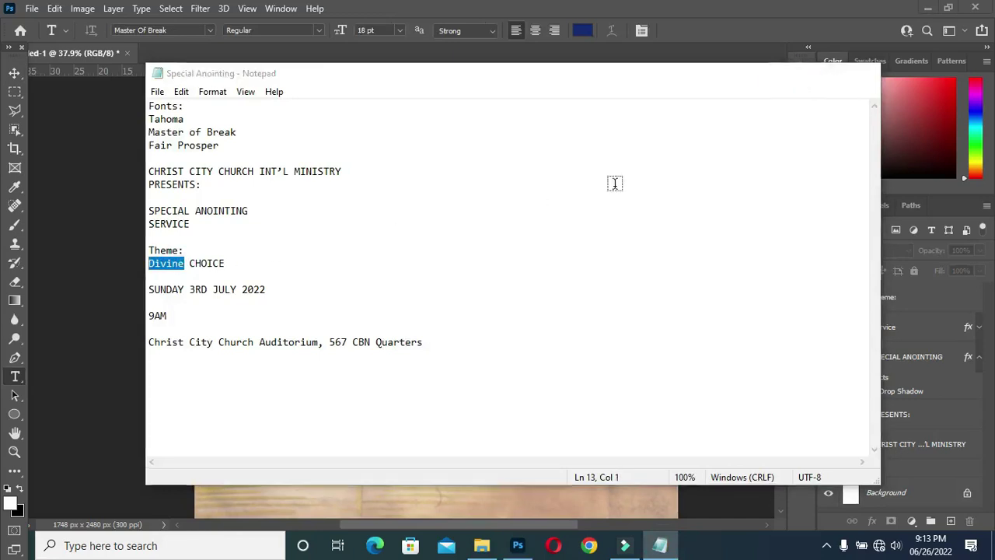
left_click(340, 280)
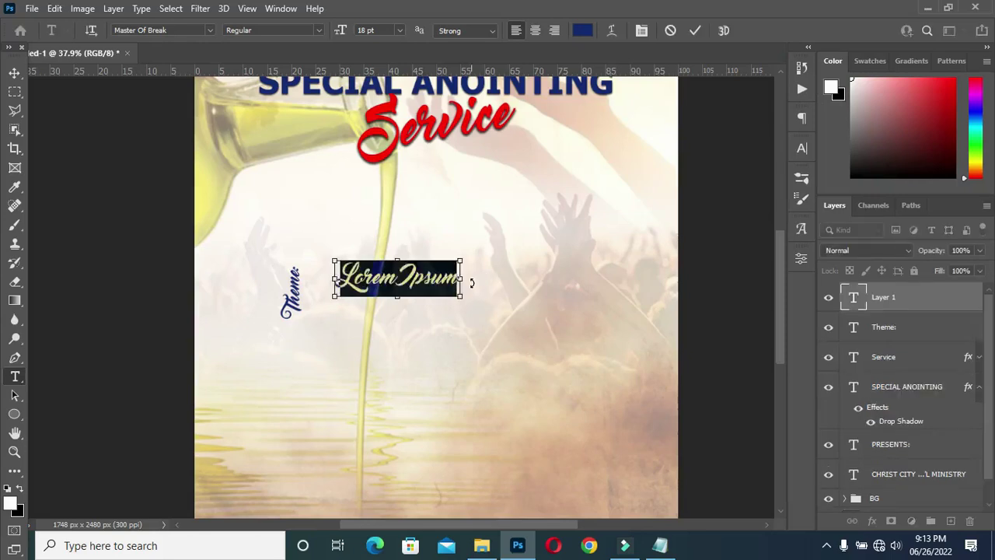
type("Divine")
left_click(695, 31)
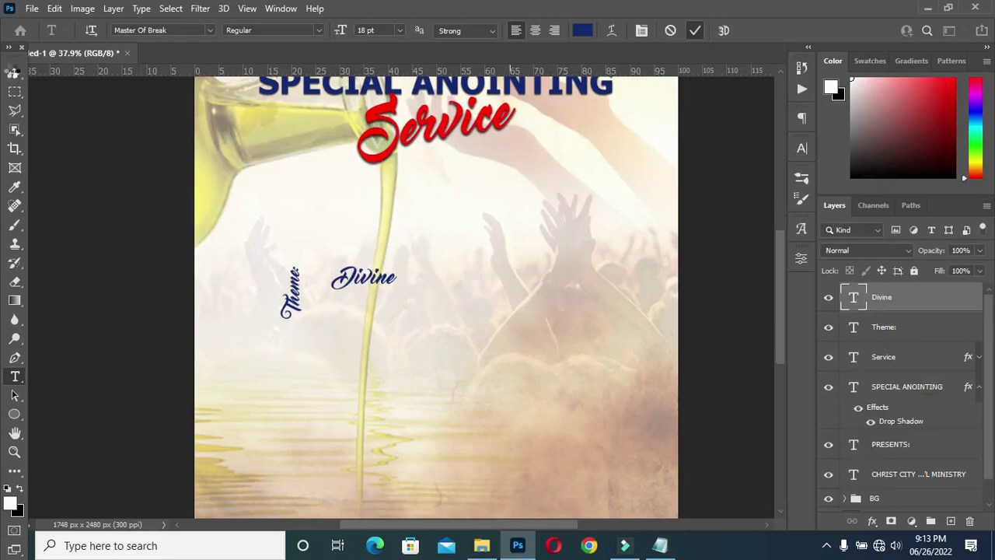
Scale the Divine text to about 535% and place it across the middle of the flyer, over the Theme: text.
left_click(14, 72)
left_click_drag(371, 307, 396, 373)
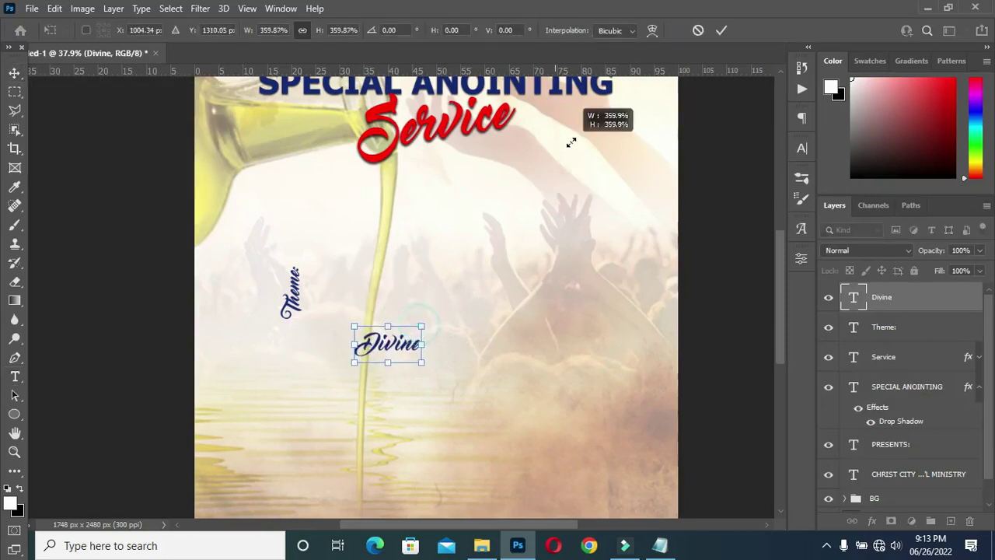
left_click_drag(572, 142, 458, 215)
left_click_drag(352, 220, 278, 195)
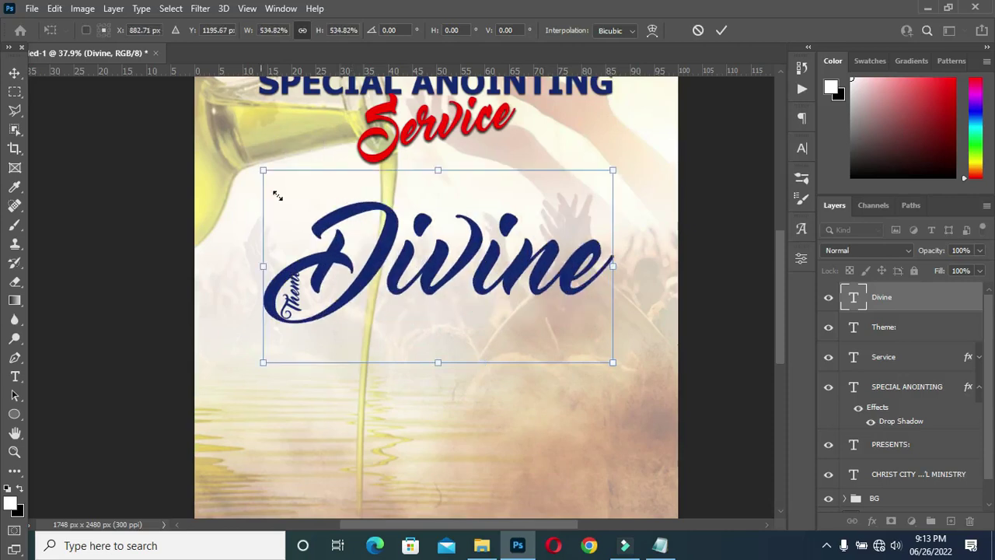
left_click_drag(426, 274, 414, 331)
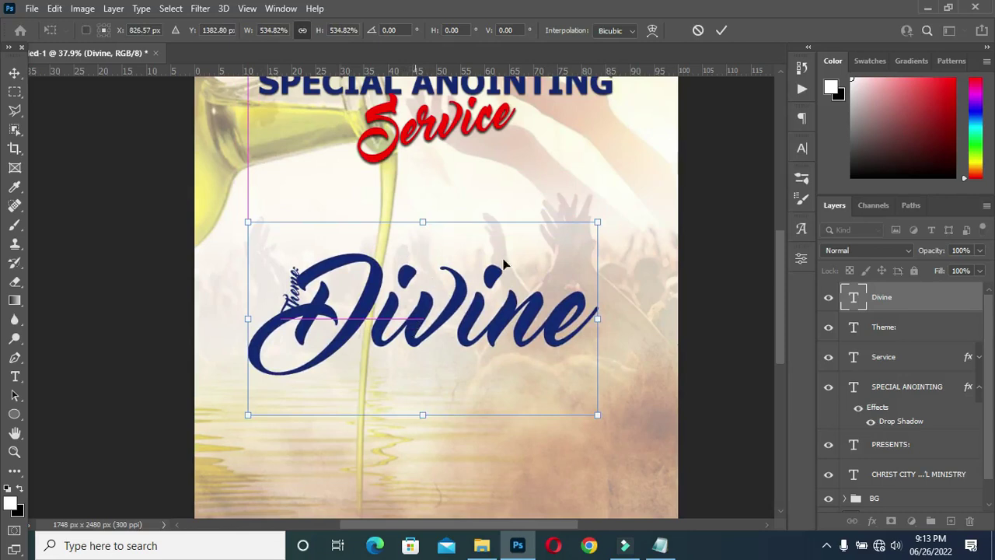
left_click(722, 29)
Collapse the SPECIAL ANOINTING layer's effects and move the Theme: text out of Divine to the upper-left of its D.
scroll(524, 150, "down", 2)
scroll(489, 238, "down", 1)
scroll(493, 251, "up", 2)
scroll(493, 251, "down", 2)
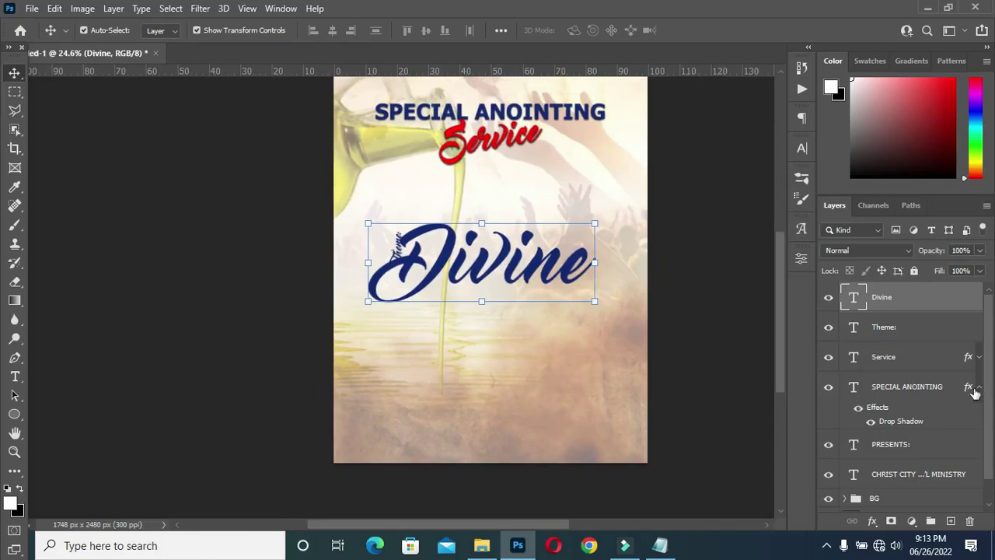
left_click(975, 387)
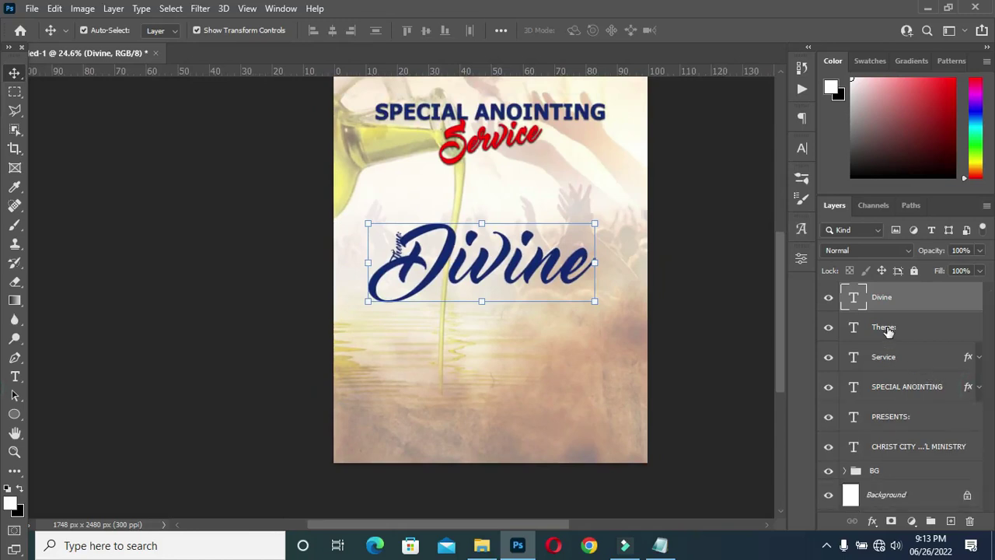
left_click(884, 328)
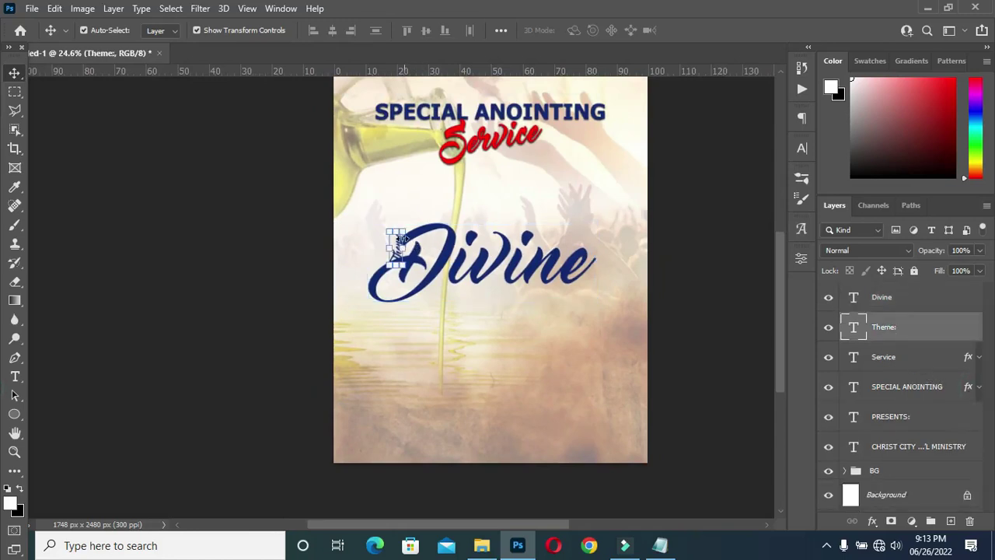
scroll(400, 250, "up", 3)
left_click_drag(405, 251, 375, 238)
key("Return")
Center the Divine text horizontally on the canvas.
left_click(459, 282, "ctrl")
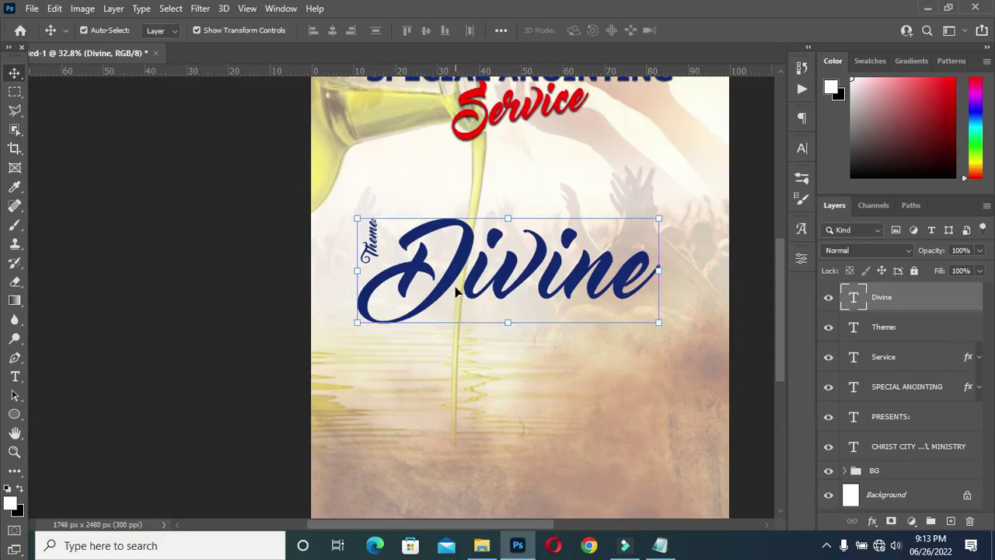
key("ctrl+a")
left_click(332, 30)
key("ctrl+d")
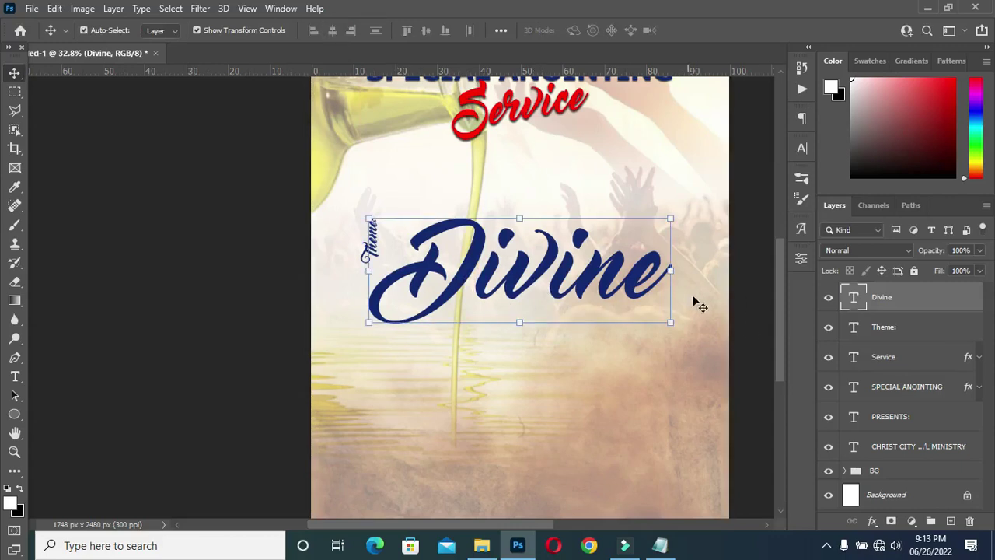
Move the vertical Theme: text closer to the D of Divine, tucking it above the letter's lower swash.
scroll(695, 301, "up", 1)
left_click(220, 245)
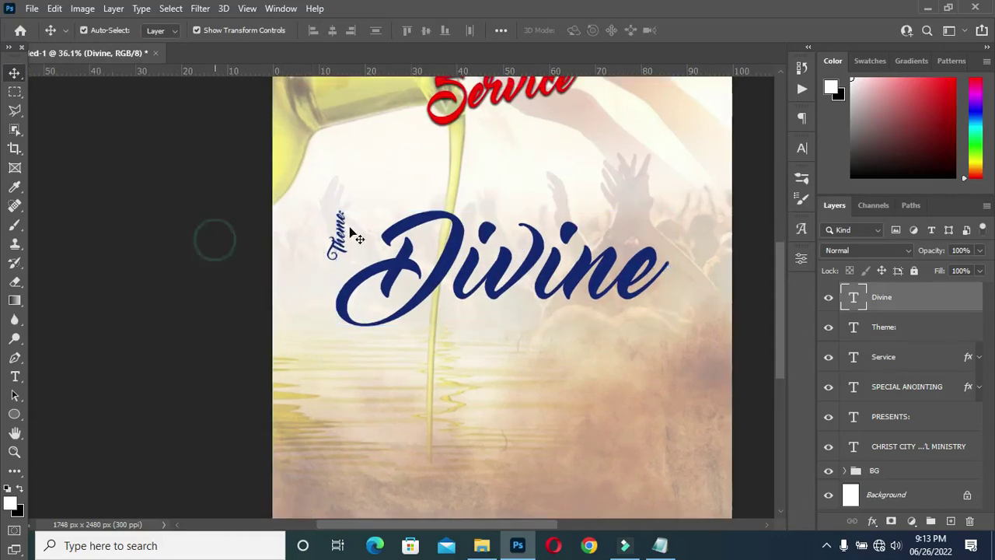
left_click(339, 217)
left_click(203, 248)
left_click(337, 247)
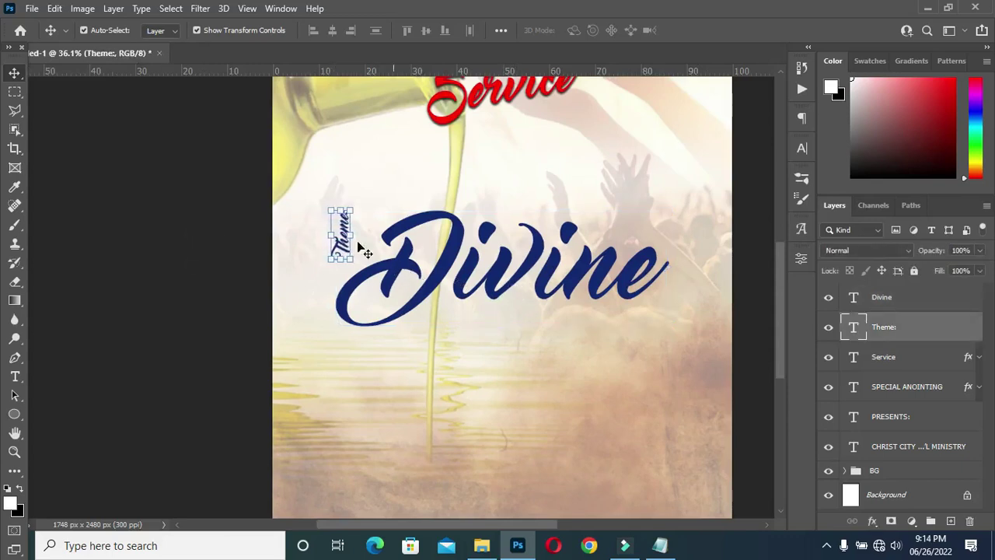
key("ctrl+t")
left_click_drag(344, 241, 358, 238)
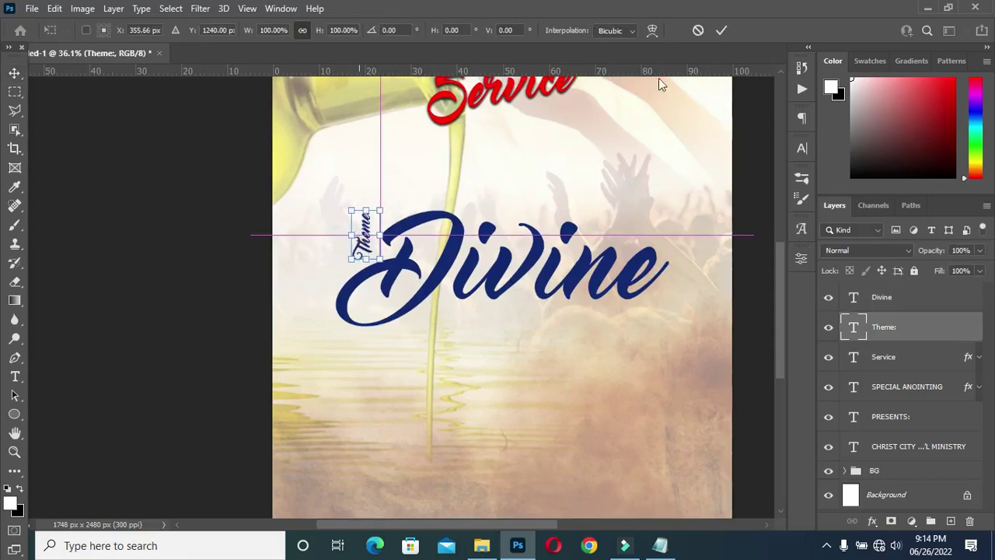
left_click(721, 30)
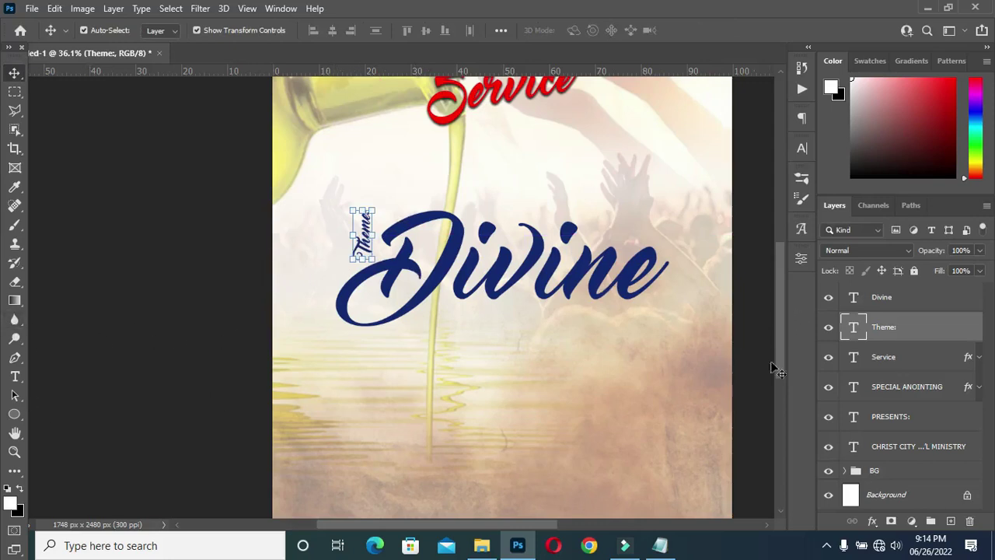
Color the Divine text red #ff0000, sampled from the Service text.
left_click_drag(500, 525, 533, 525)
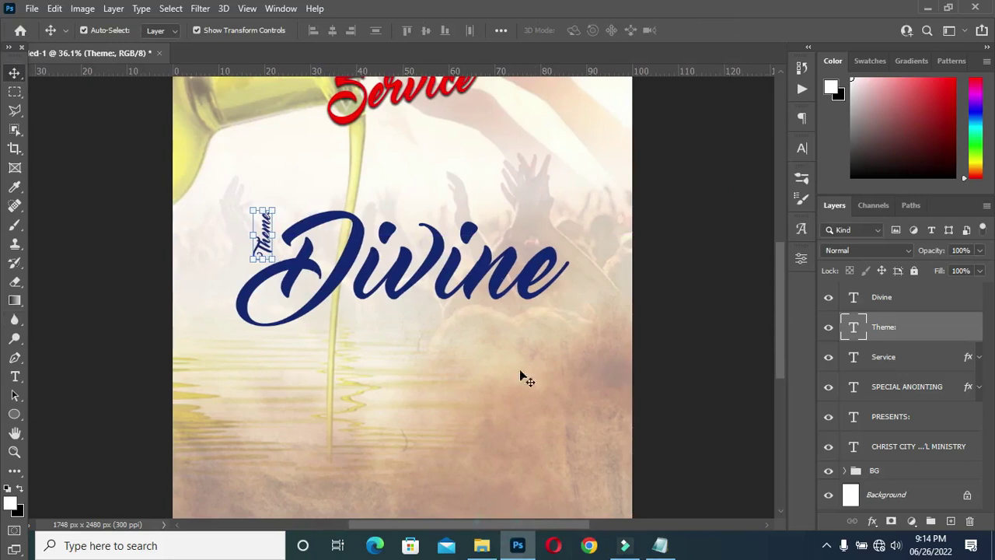
left_click(490, 265)
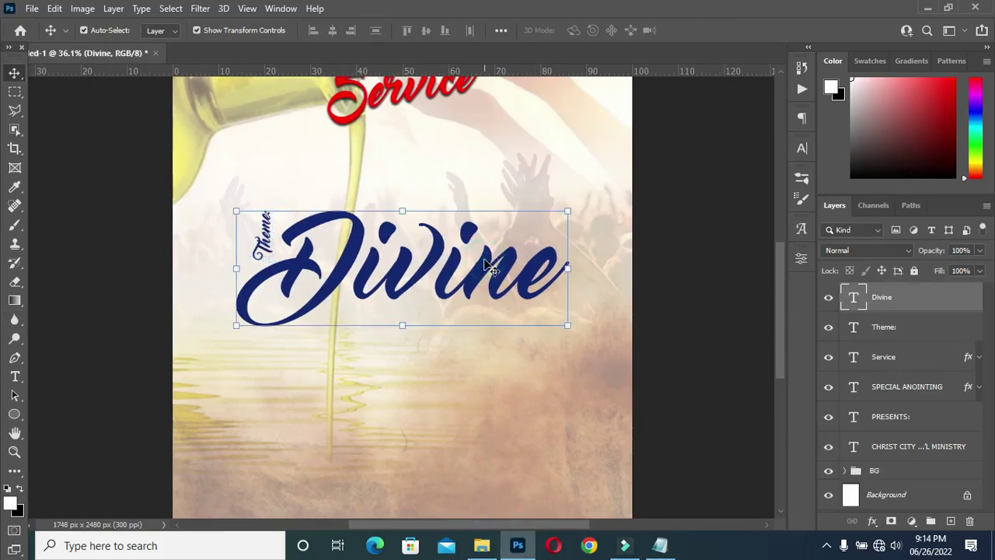
key("t")
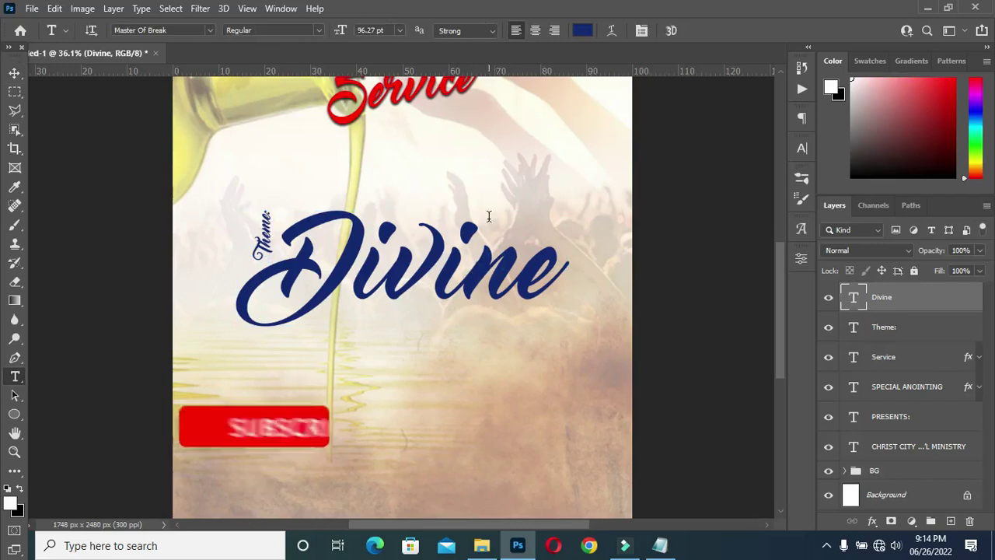
left_click(582, 31)
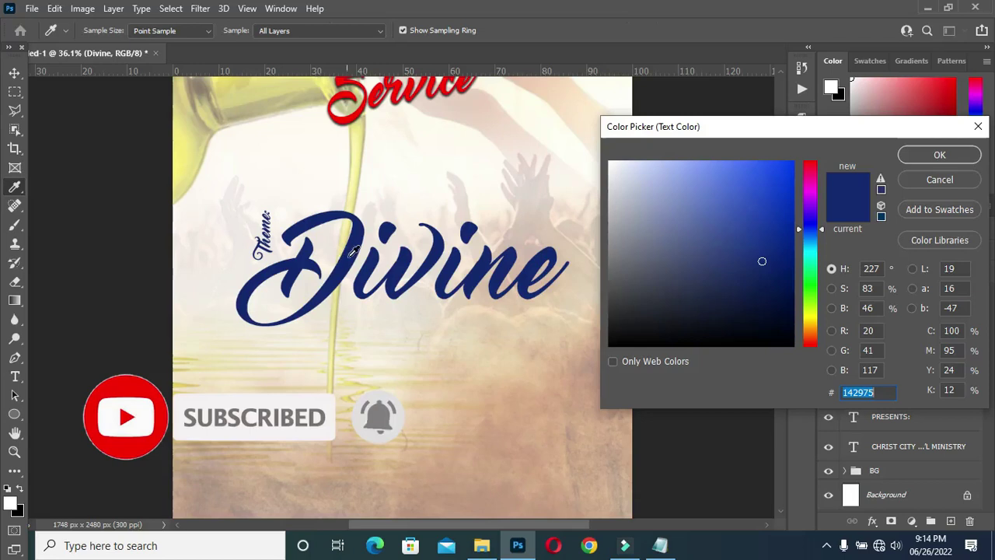
left_click(402, 79)
left_click(943, 156)
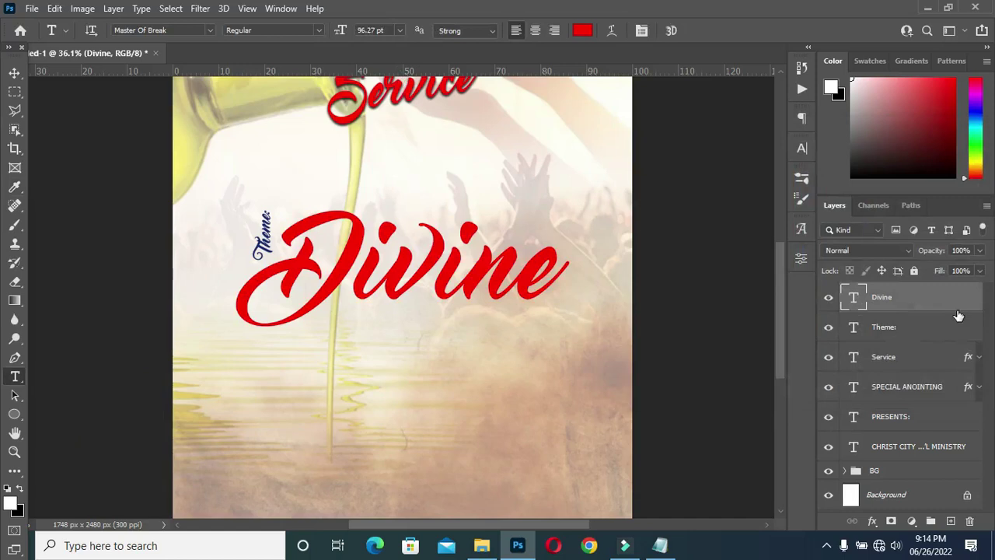
Duplicate the red Divine text layer and color the copy white #ffffff.
key("ctrl+j")
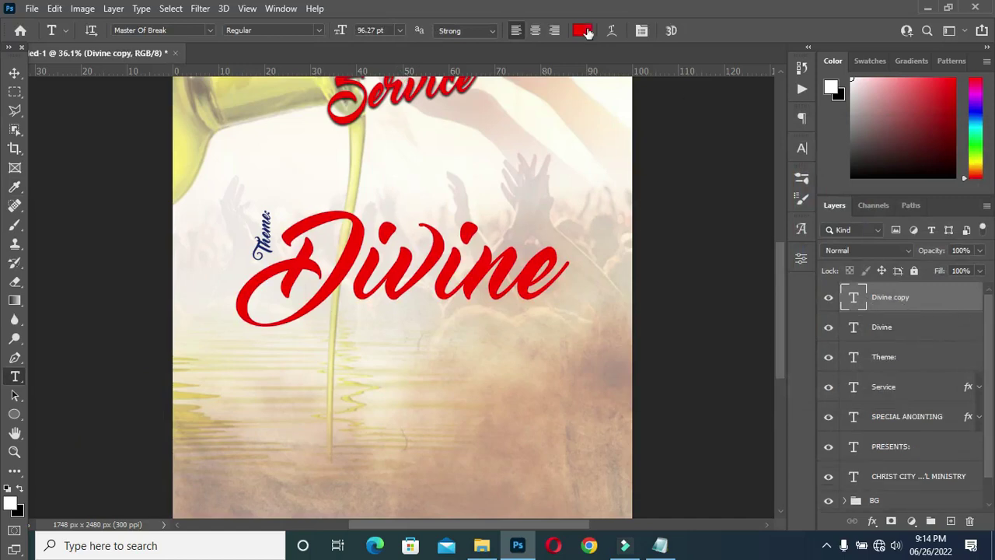
left_click(587, 31)
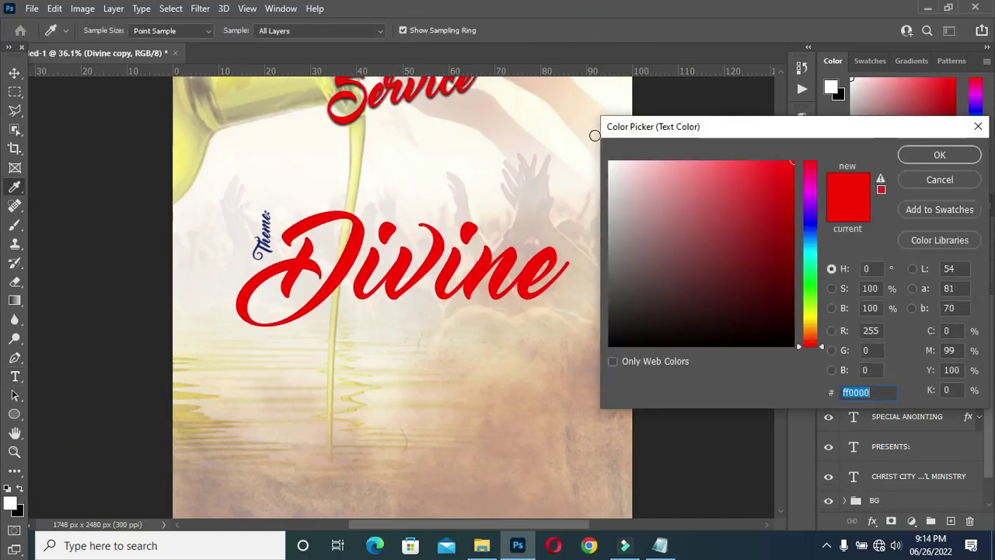
type("ffffff")
left_click(940, 154)
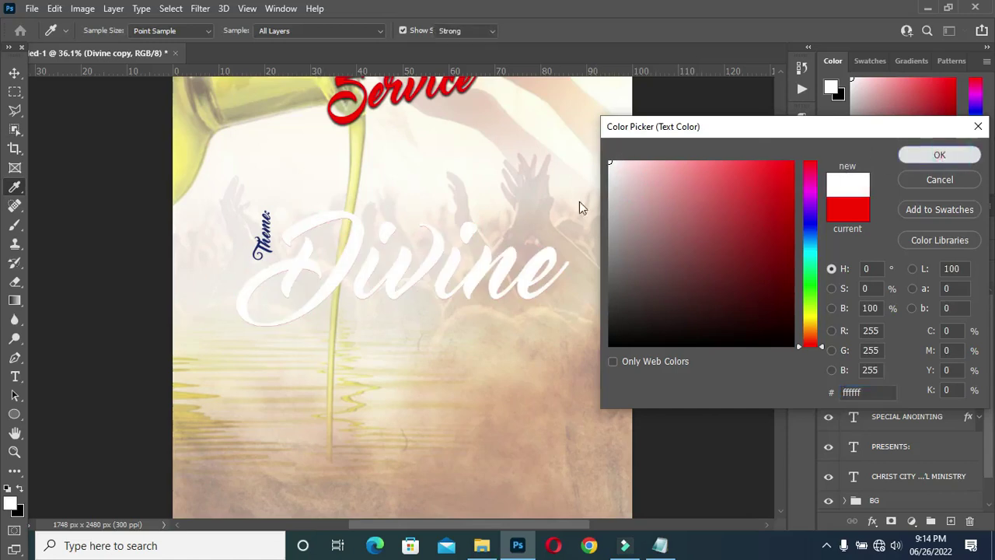
Nudge the white Divine copy slightly up and to the left so the red layer shows as an edge.
left_click(19, 73)
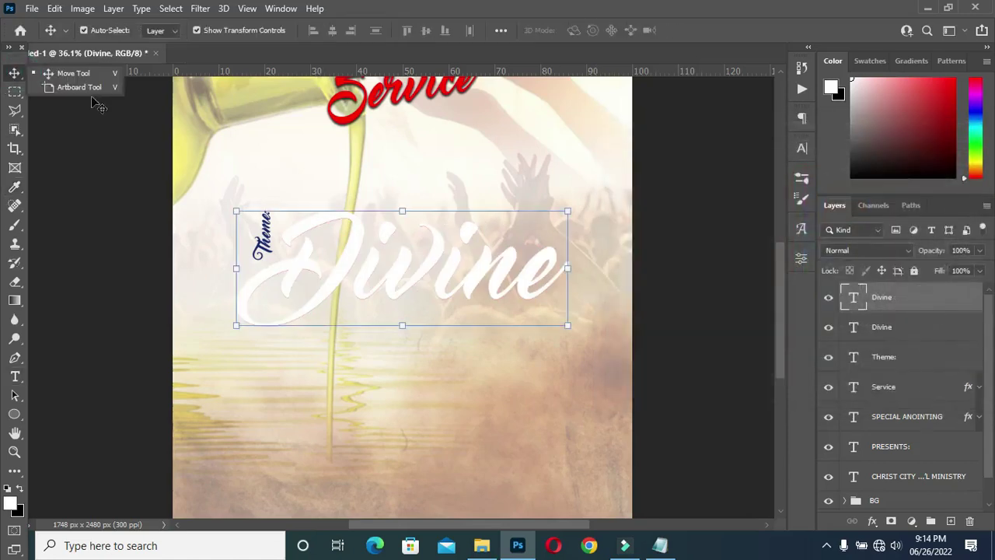
key("Up")
key("Up")
key("Up")
key("Up")
key("Up")
key("Up")
key("Up")
key("Up")
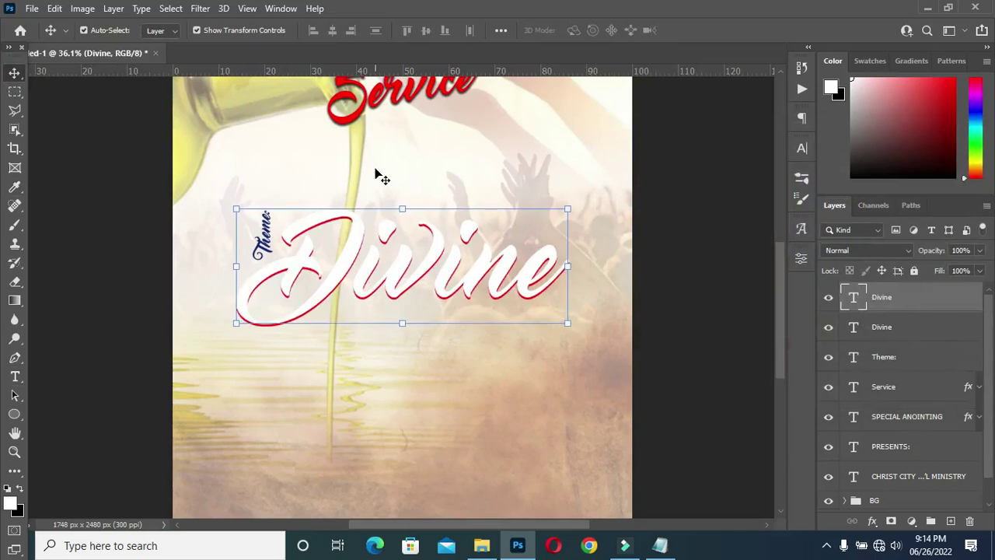
key("Left")
key("Left")
key("Left")
key("Left")
key("Left")
key("Left")
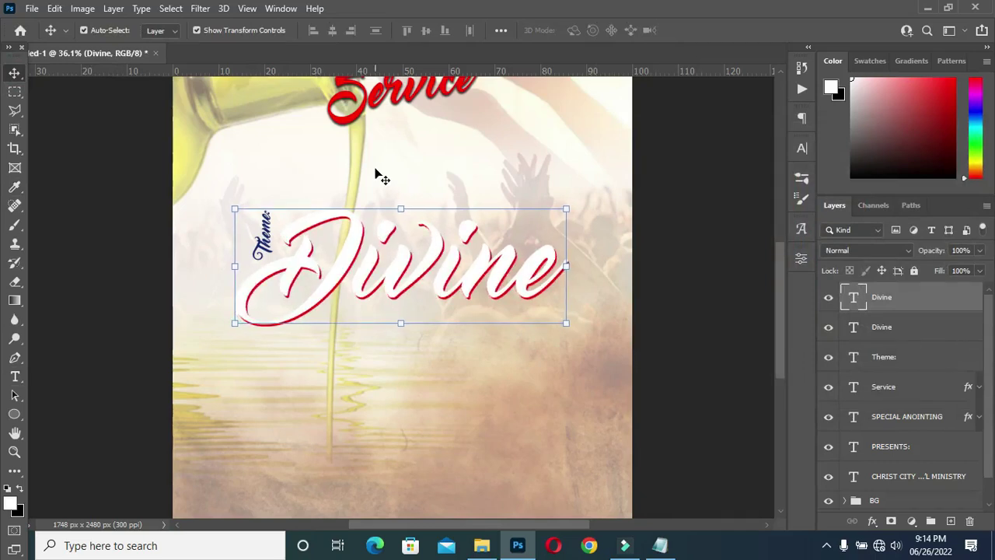
Duplicate the white Divine layer and color the copy blue #374684, sampled from the Theme: text.
key("ctrl")
key("ctrl+j")
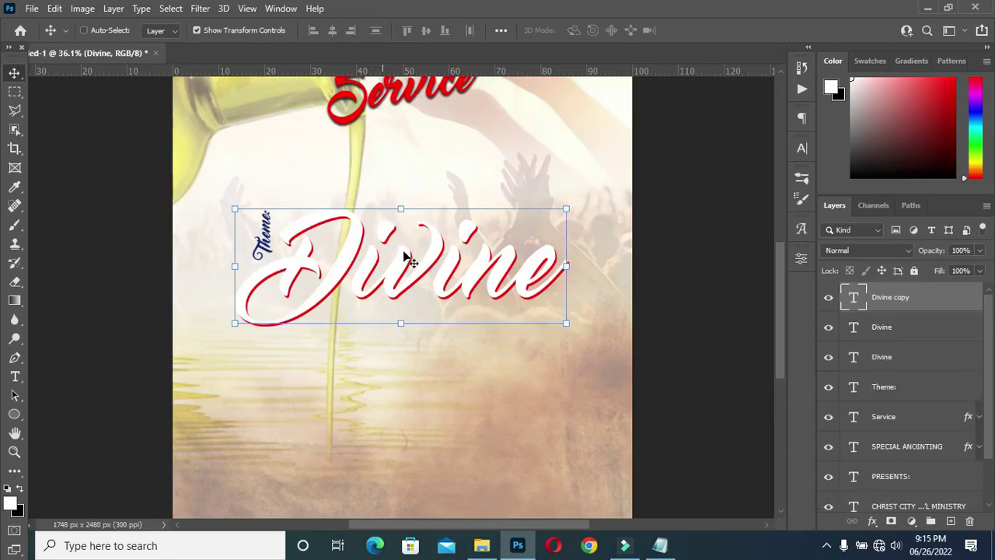
key("t")
left_click(584, 30)
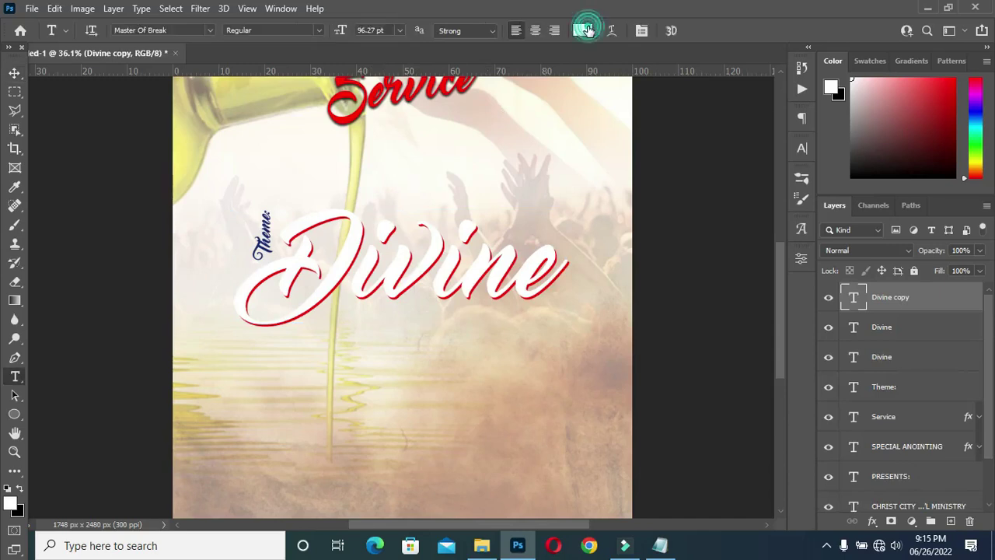
left_click(263, 237)
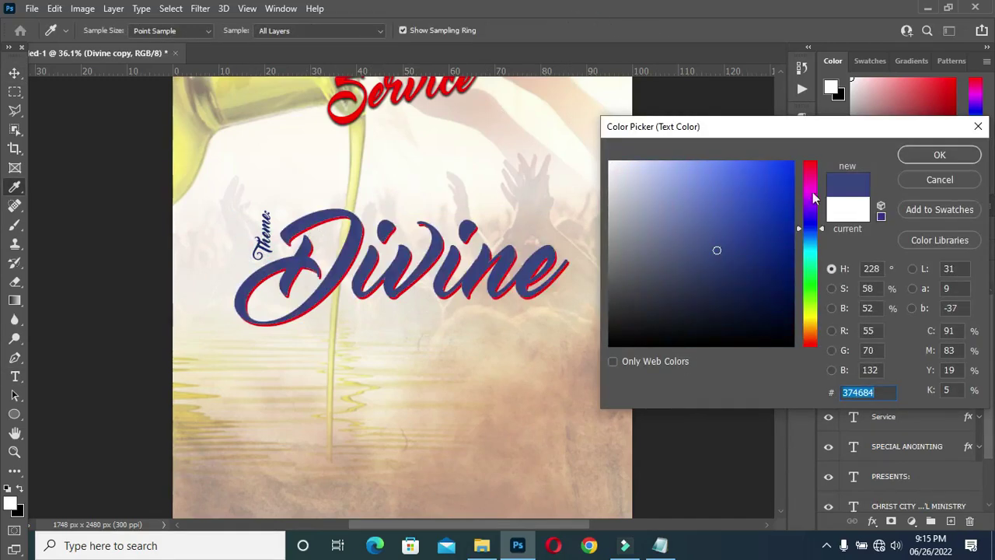
left_click(934, 153)
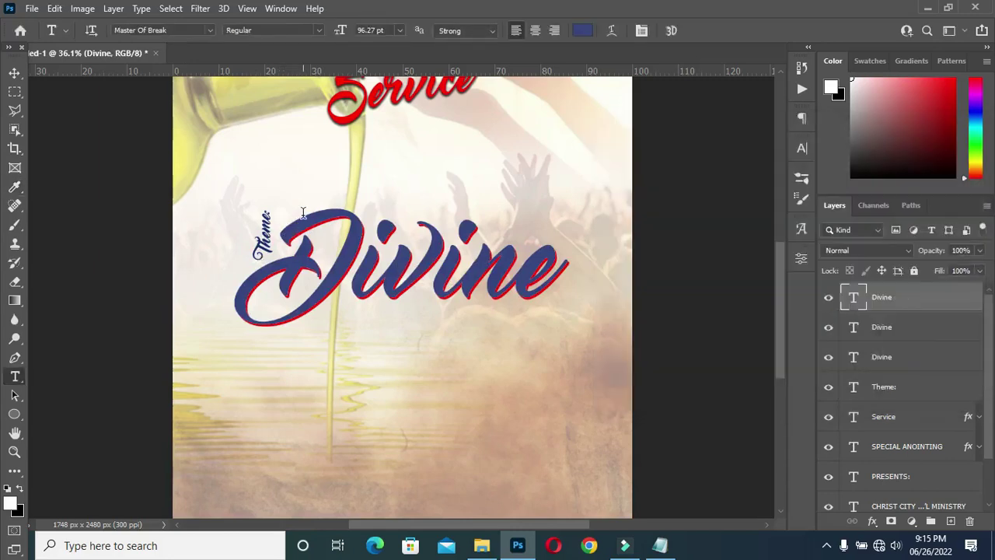
Nudge the blue Divine copy slightly upward so a white edge shows between the blue and red layers.
key("ctrl+Up")
key("ctrl+Up")
key("ctrl+Up")
key("ctrl+Up")
key("ctrl+Up")
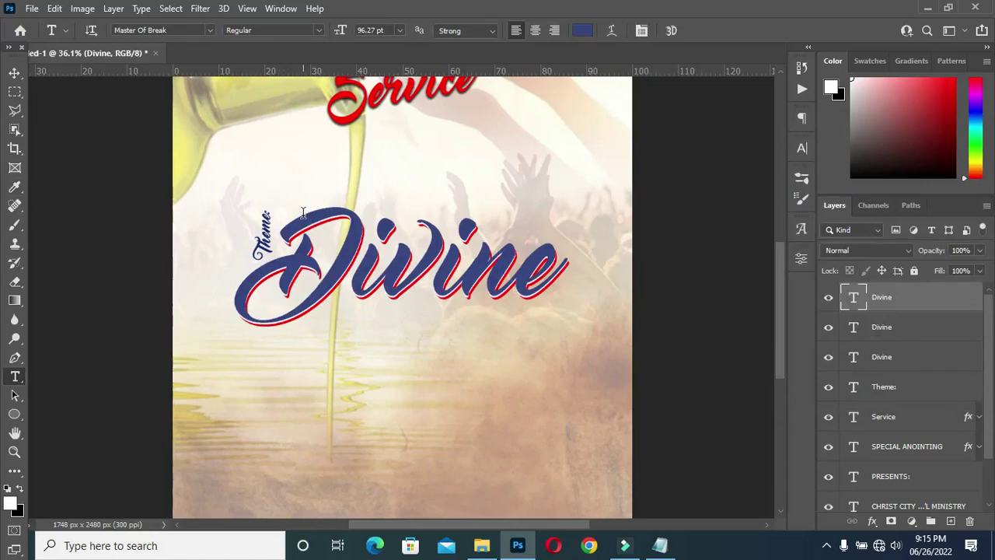
scroll(312, 249, "down", 3)
scroll(337, 293, "up", 2)
scroll(337, 293, "up", 1)
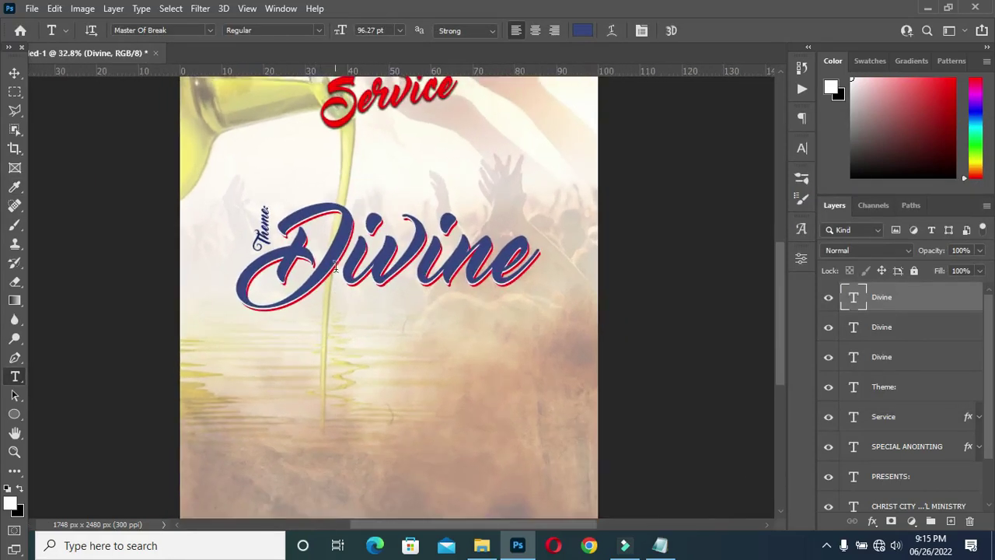
Add a Multiply drop shadow to the red Divine layer with 76% opacity, 90° angle, 4 px distance, 4% spread and a slightly increased size.
left_click(14, 72)
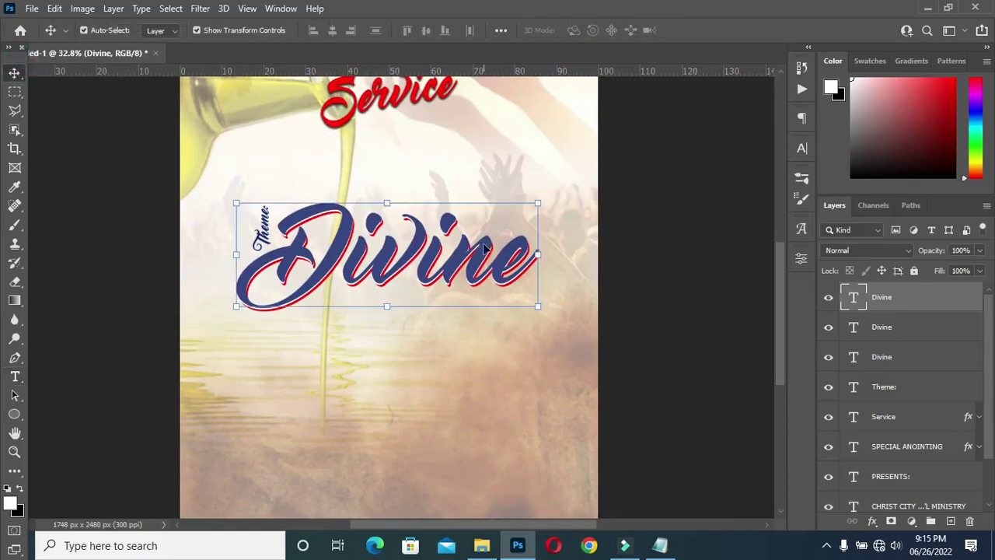
left_click(653, 313)
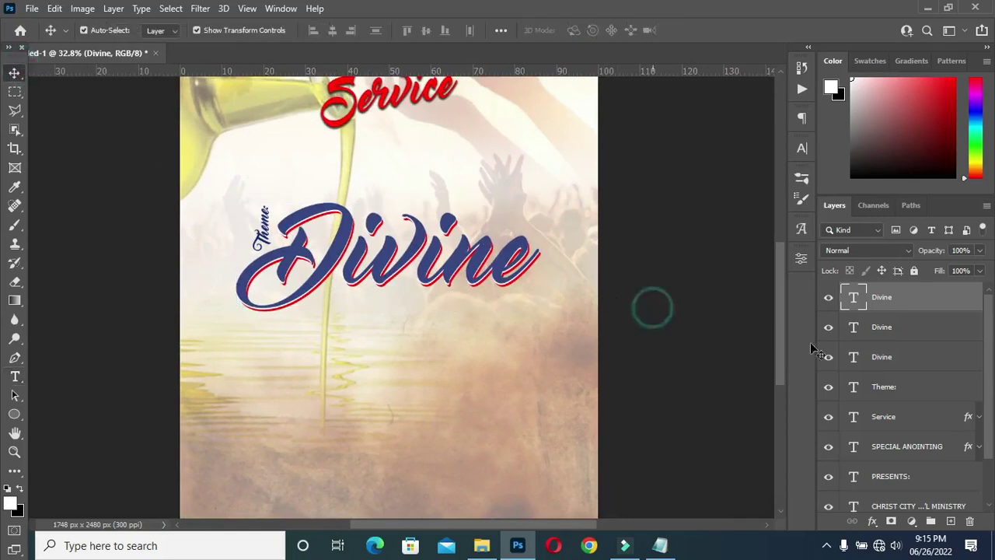
left_click(895, 360)
left_click(873, 522)
left_click(884, 512)
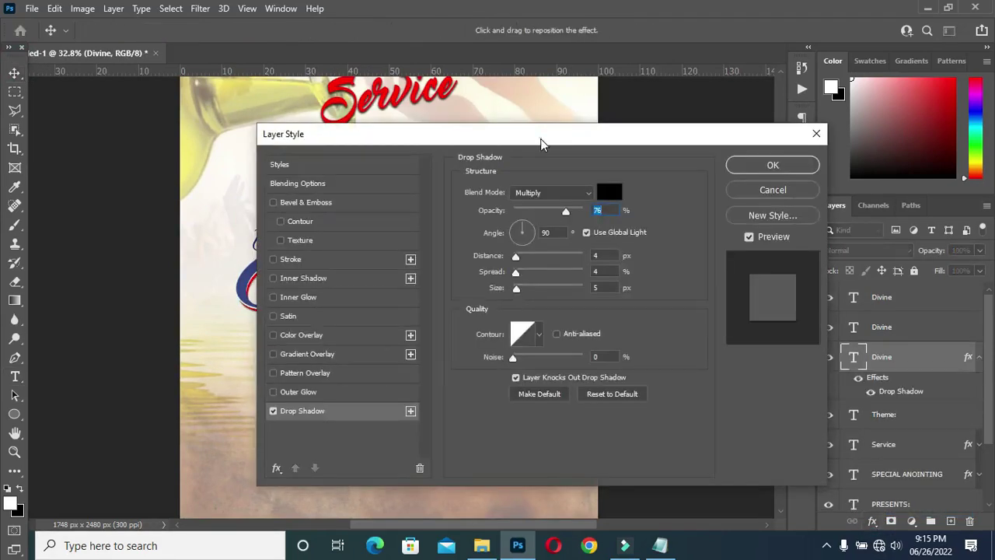
left_click_drag(541, 138, 846, 172)
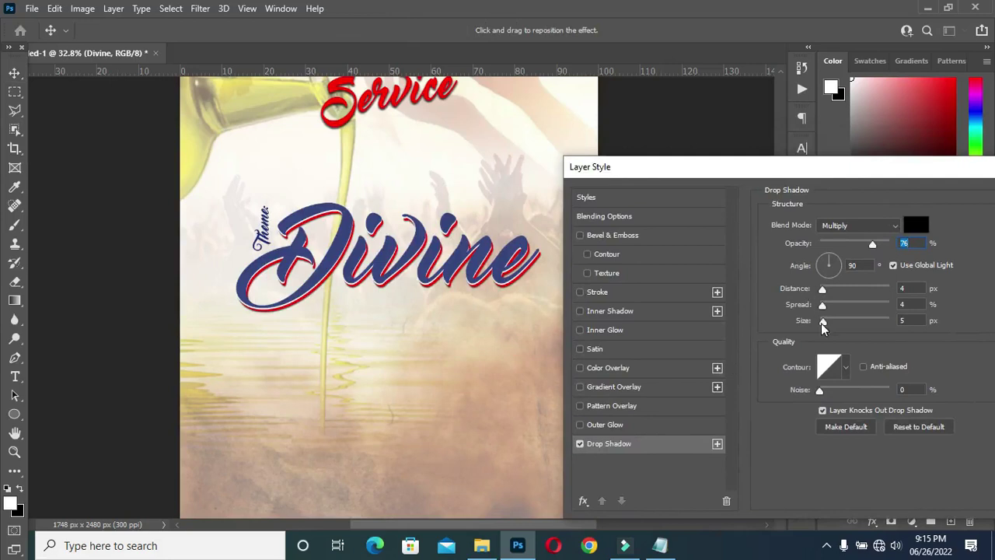
left_click_drag(822, 322, 829, 321)
left_click_drag(878, 181, 692, 173)
left_click(891, 204)
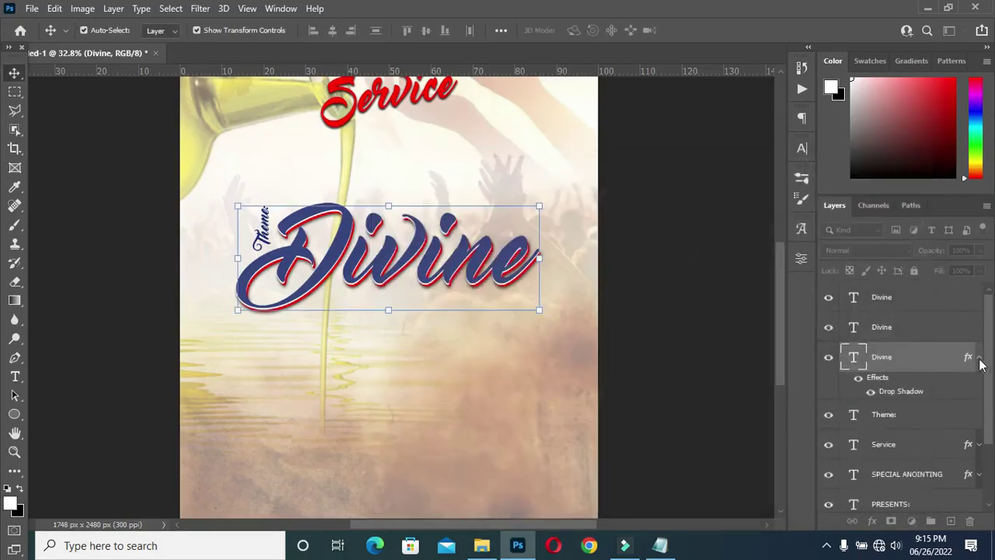
left_click(979, 360)
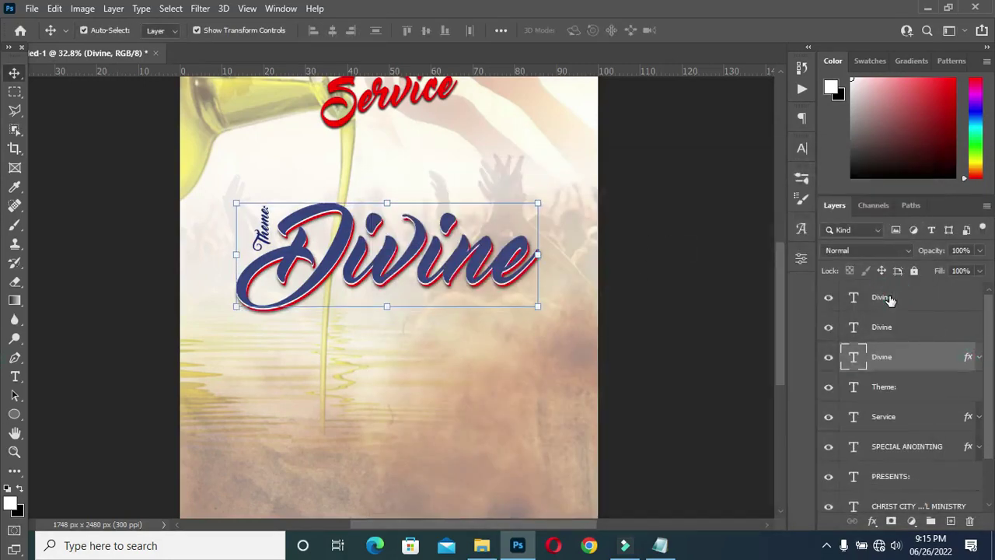
Duplicate the blue Divine text layer and move the copy directly below the original word.
left_click(890, 300)
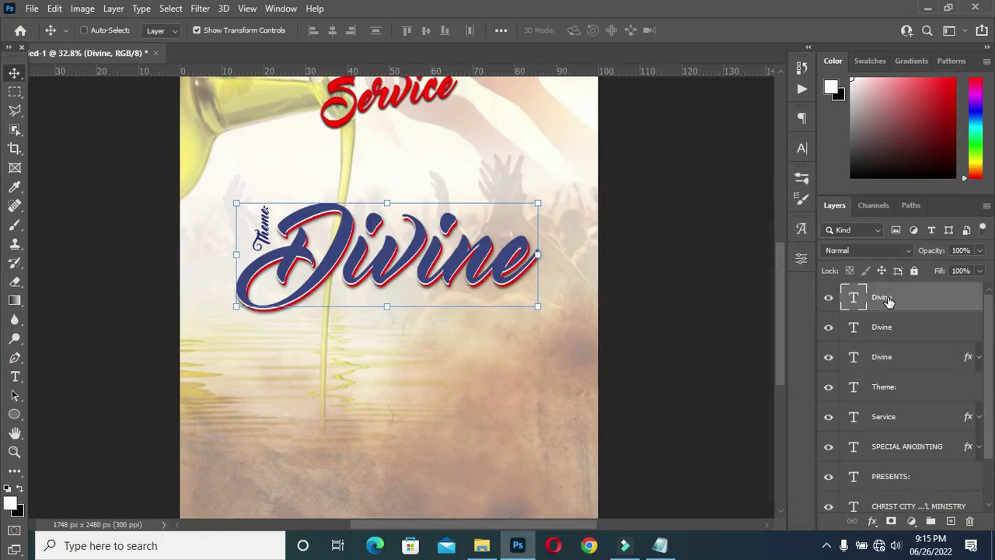
key("ctrl+j")
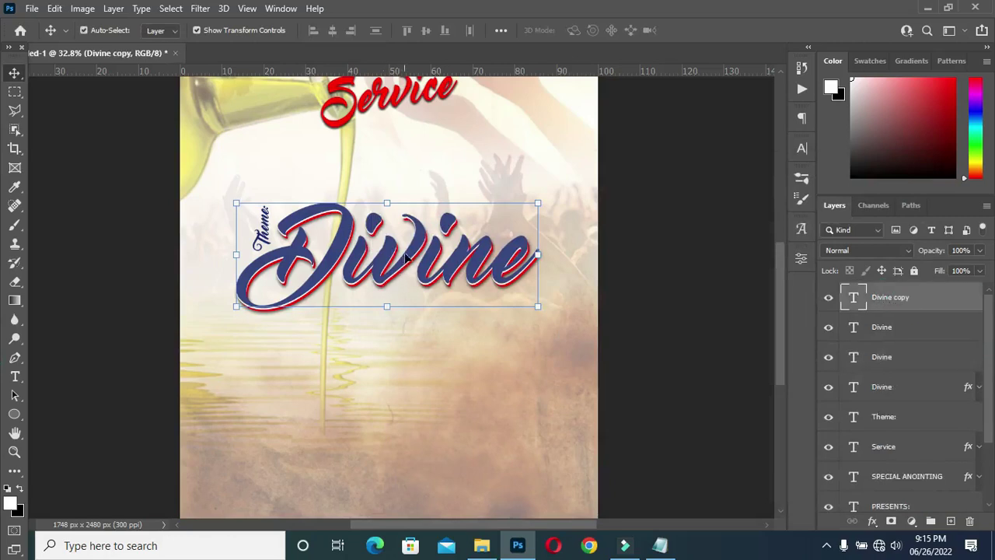
left_click_drag(410, 253, 397, 342)
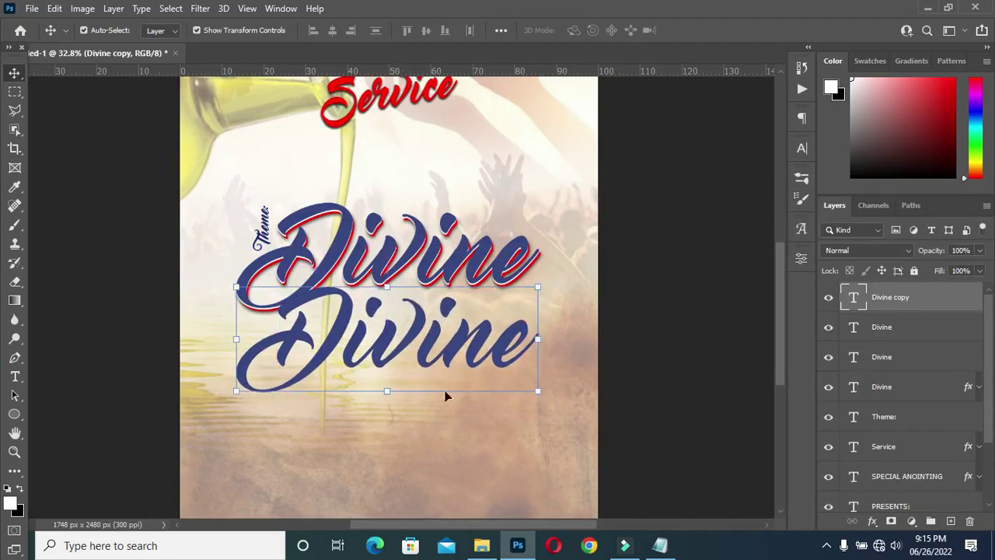
Replace the lower Divine copy's text with CHOICE, copied from the Special Anointing notes in Notepad.
left_click(660, 545)
left_click_drag(190, 263, 238, 263)
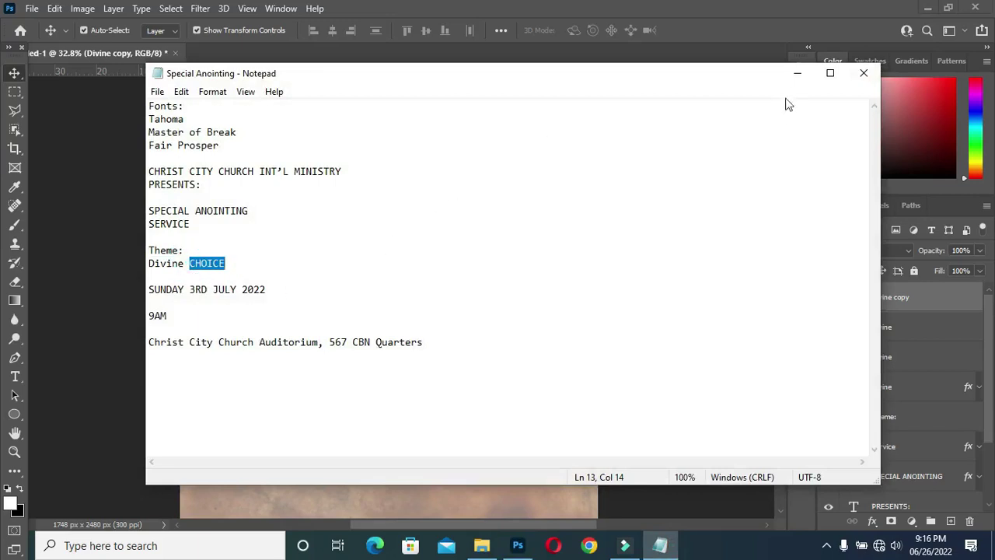
left_click(797, 73)
key("t")
left_click(368, 354)
key("ctrl+a")
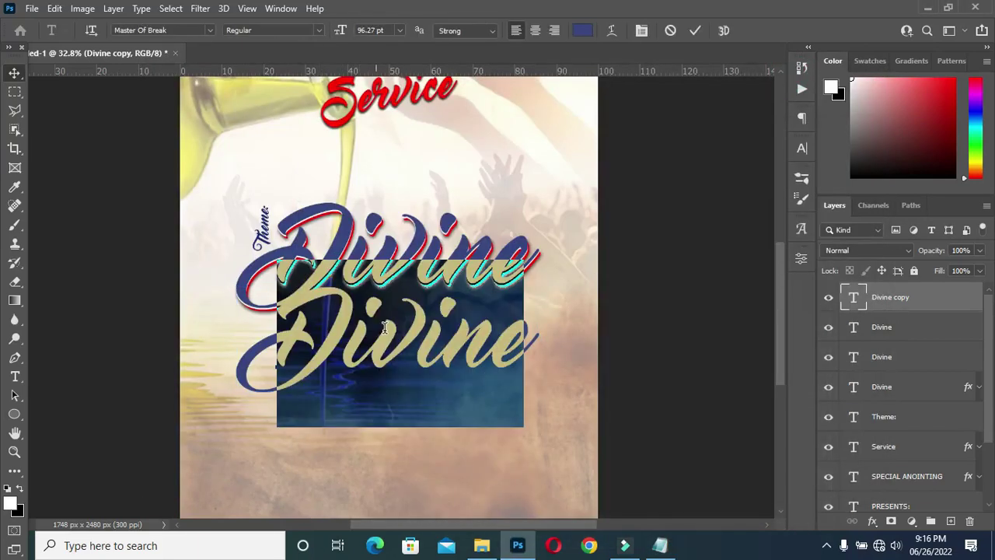
type("CHOICE")
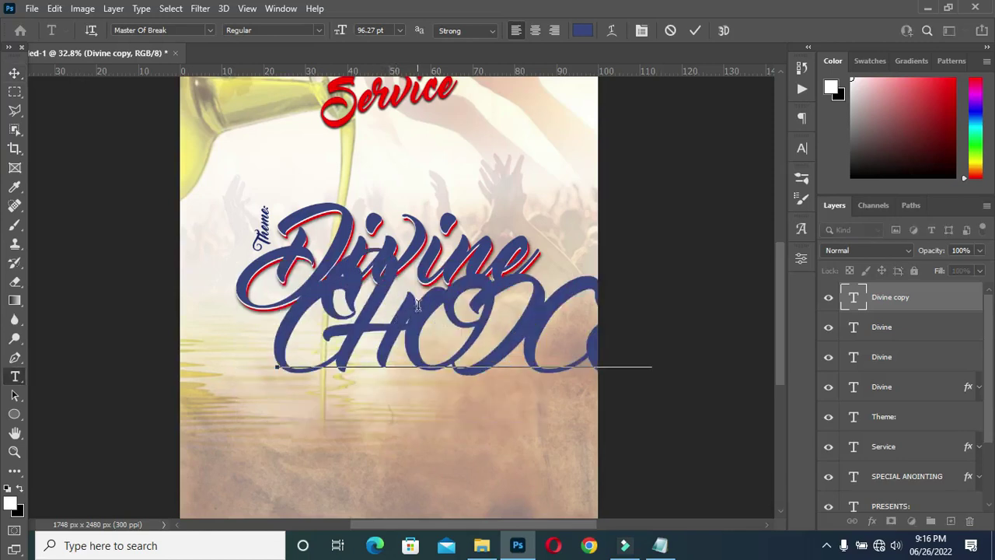
left_click(696, 30)
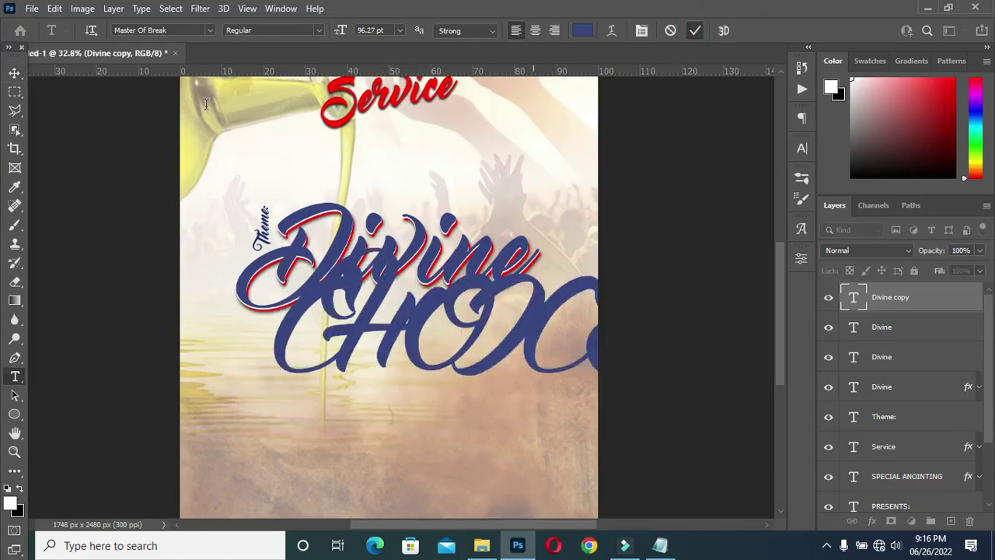
Change the CHOICE text's font to Tahoma Bold.
left_click(211, 29)
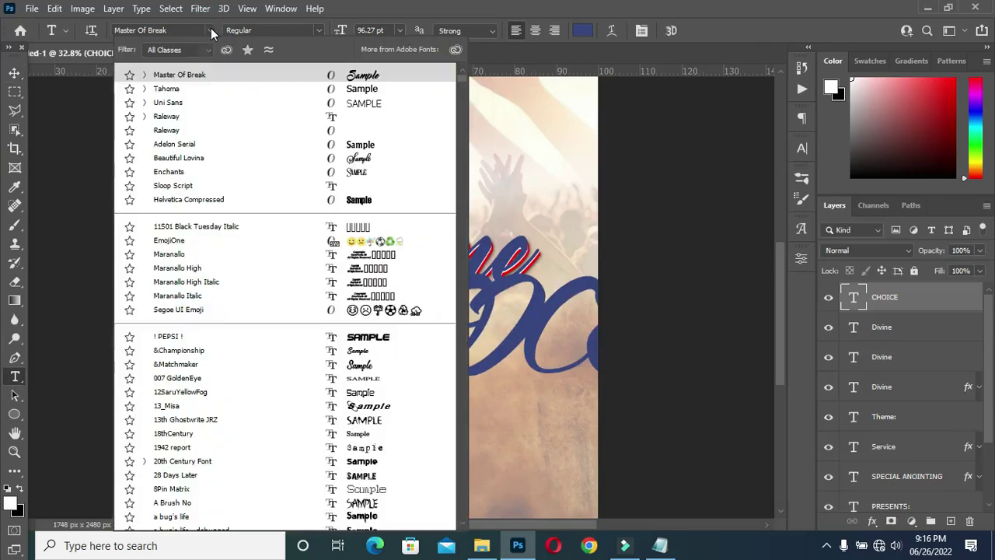
left_click(175, 90)
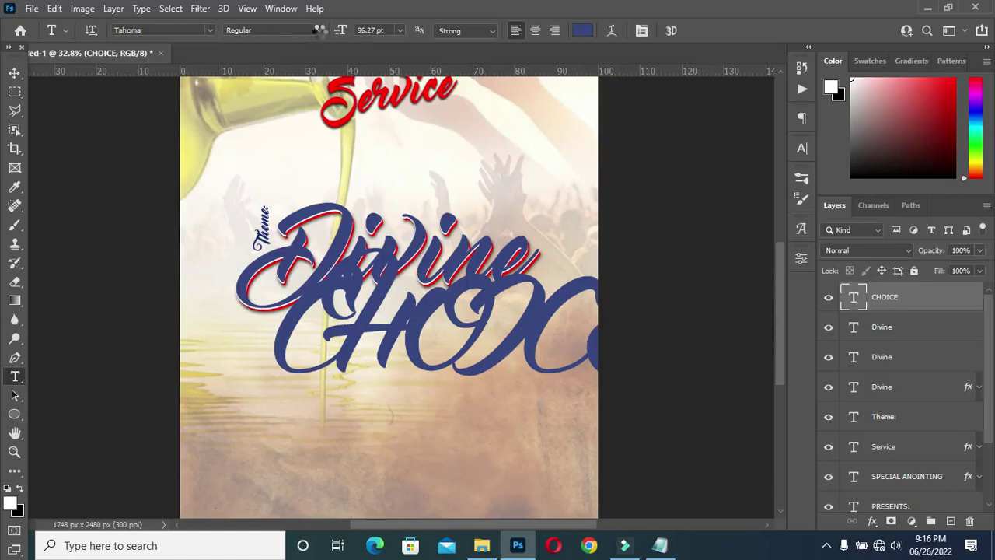
left_click(315, 30)
left_click(284, 57)
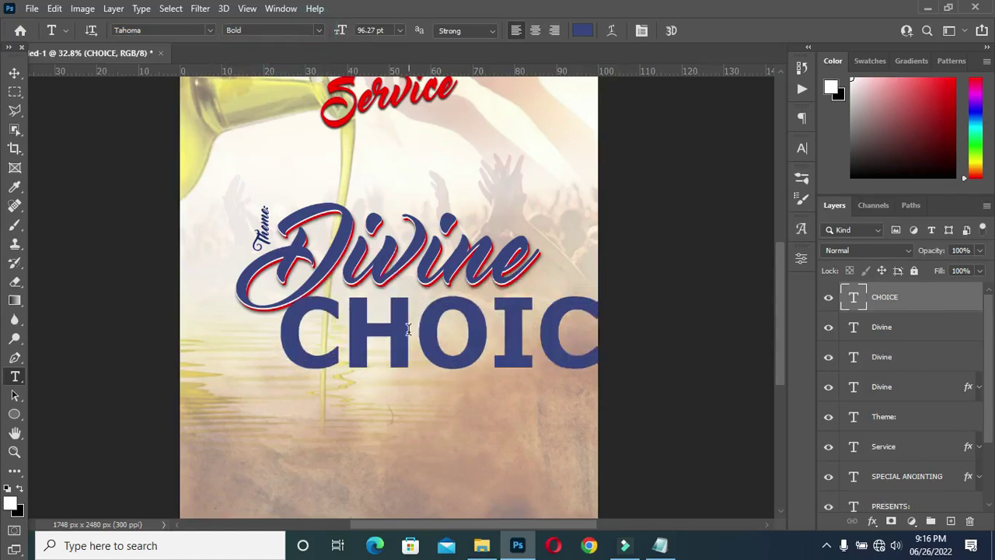
Tighten the letter tracking of the CHOICE text to -85.
left_click(801, 150)
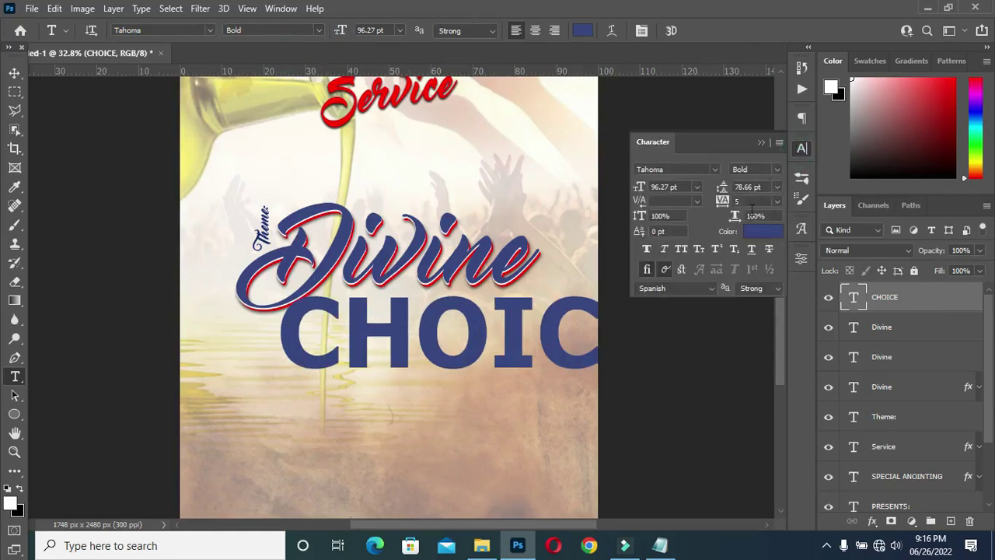
left_click(741, 201)
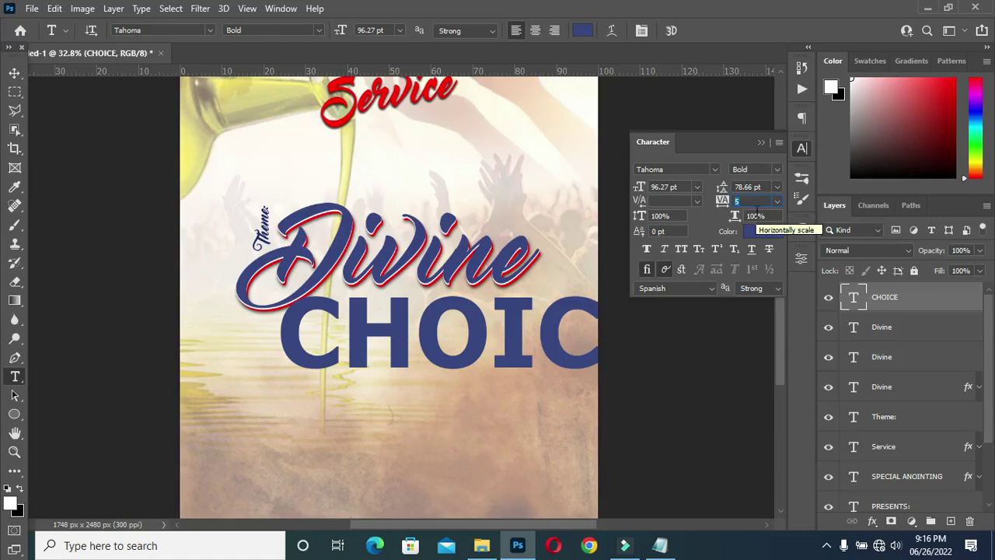
type("-")
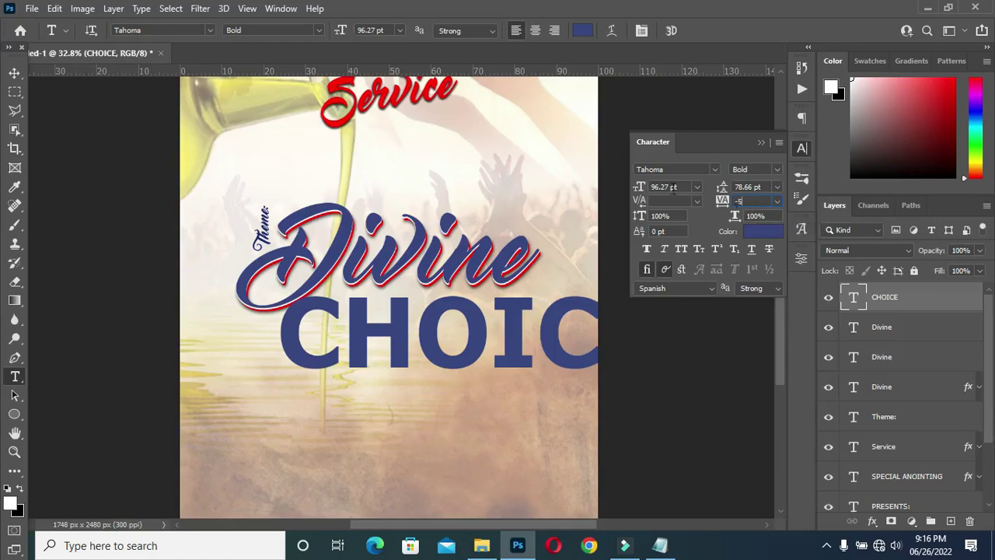
key("Return")
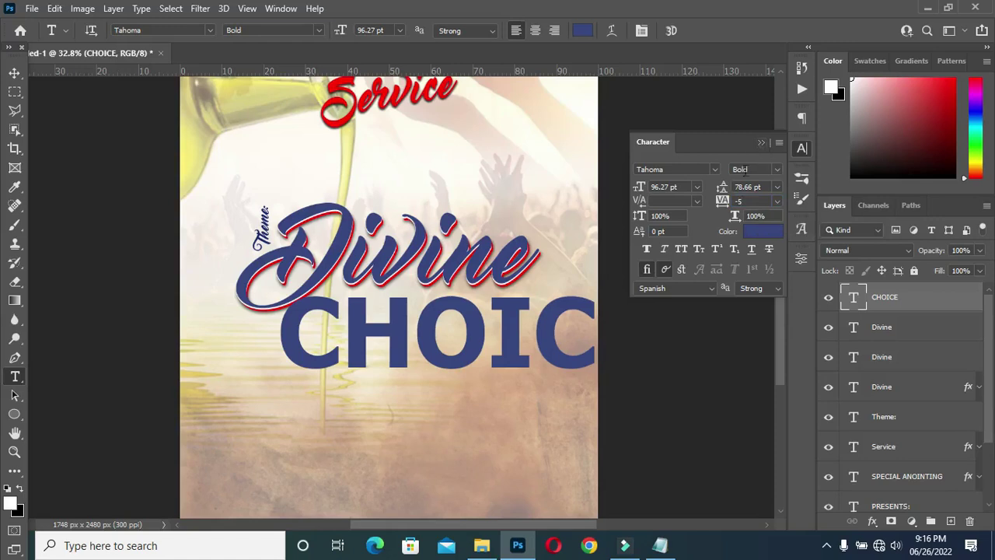
left_click_drag(723, 200, 723, 200)
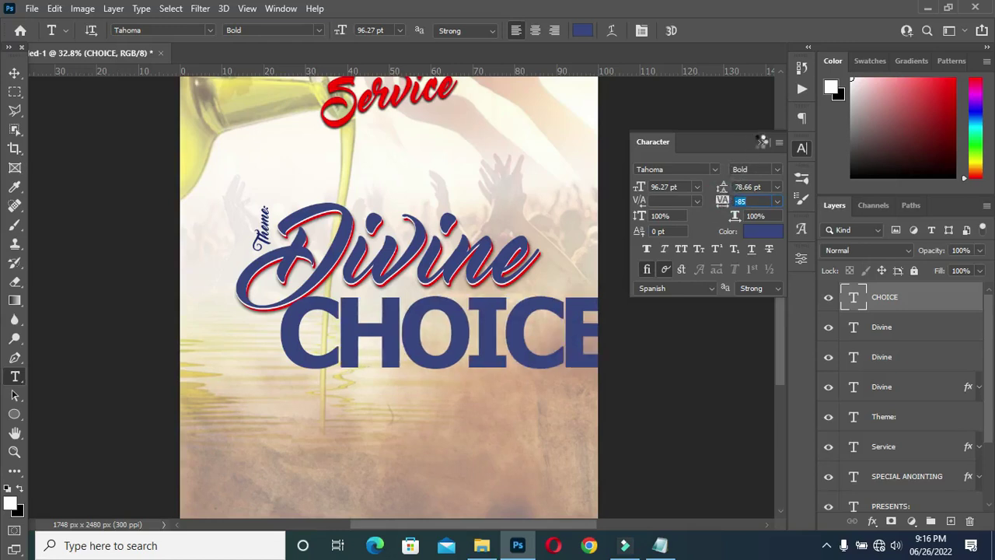
key("Return")
left_click(758, 146)
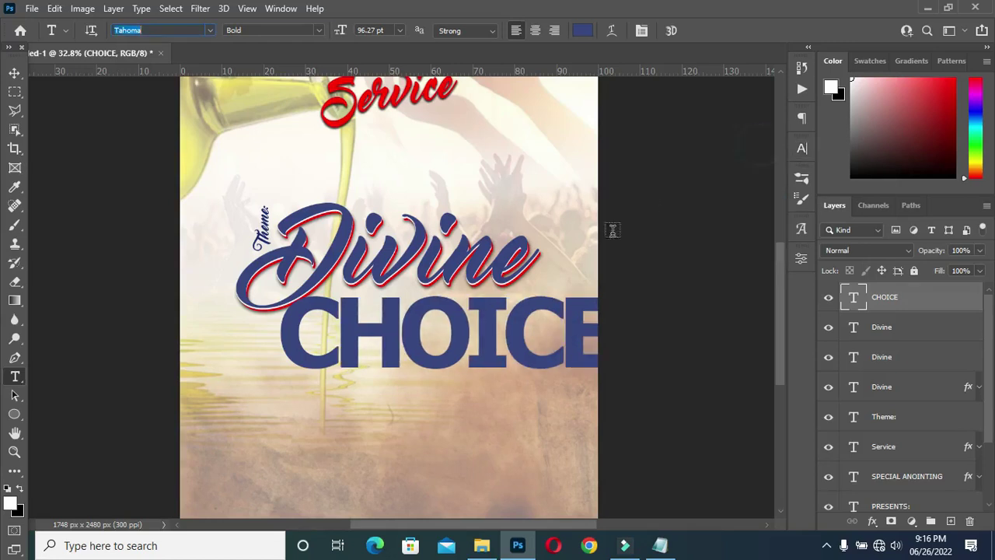
Scale the CHOICE text down to about 65% and place it just beneath Divine, beside the D's lower swash.
left_click(15, 72)
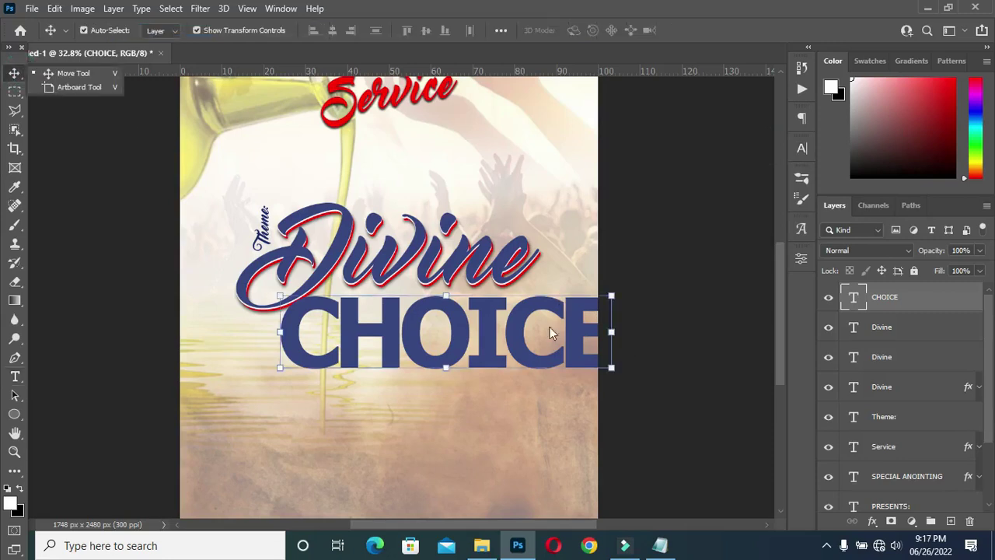
left_click(612, 365)
left_click_drag(612, 370, 528, 341)
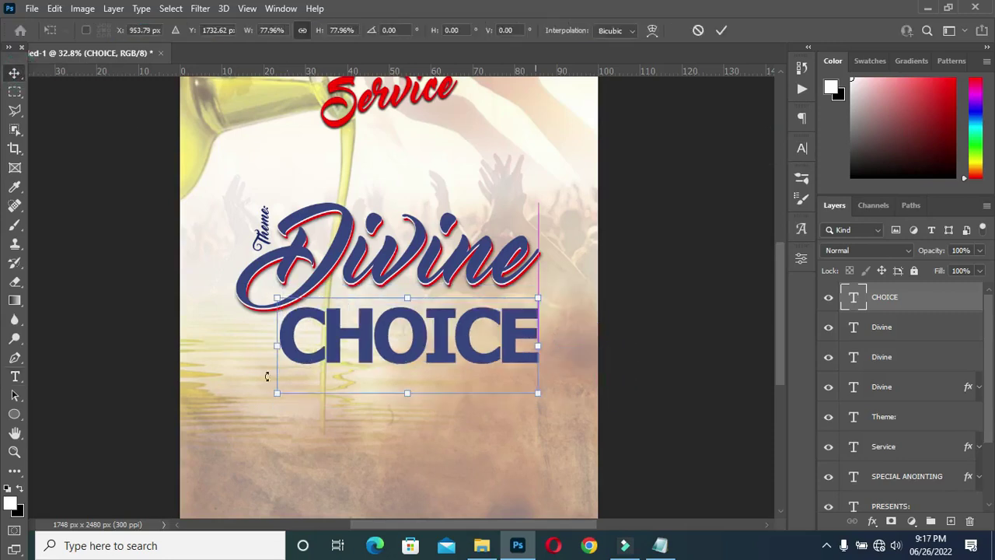
left_click_drag(267, 377, 281, 387)
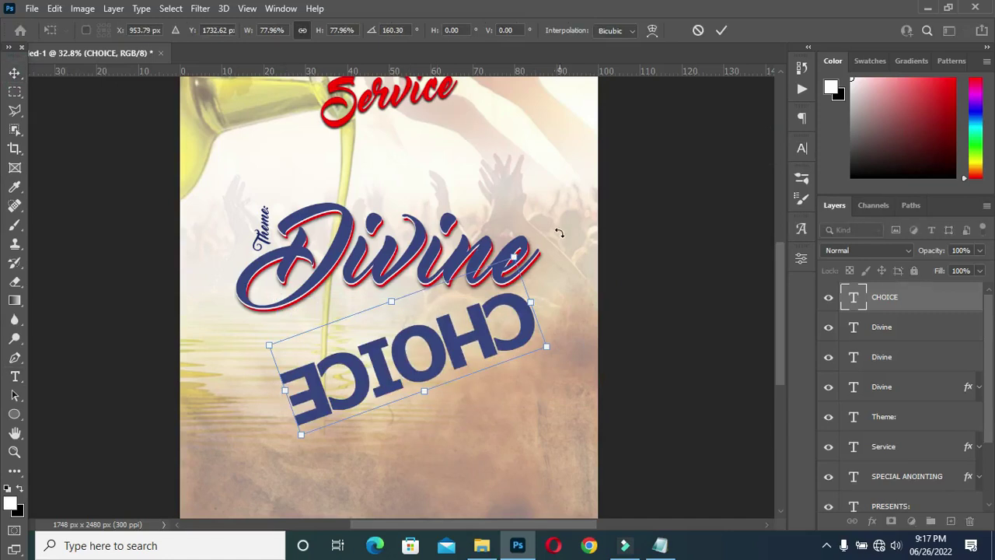
key("ctrl+z")
left_click_drag(278, 392, 319, 378)
left_click_drag(450, 334, 439, 320)
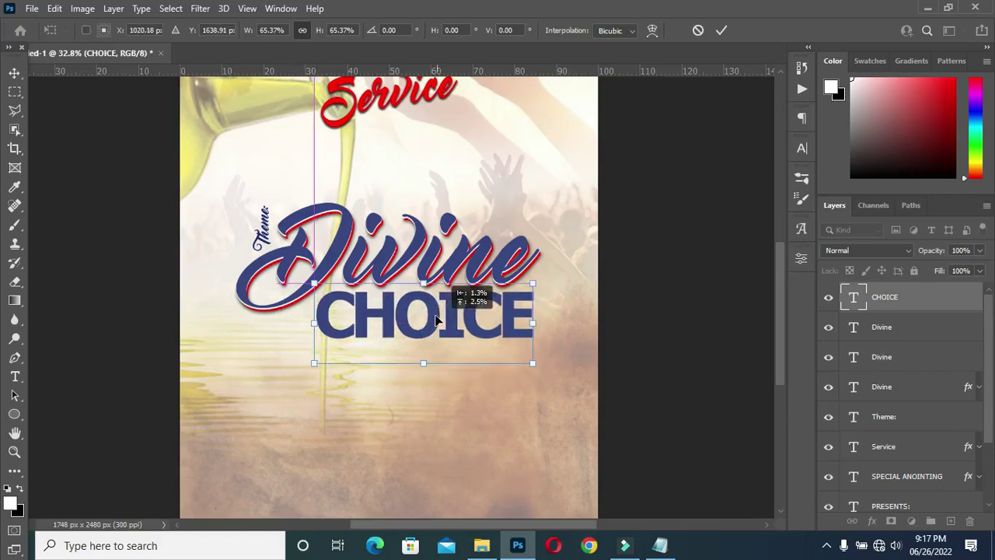
left_click(722, 30)
Enlarge the CHOICE text slightly, to about 103%, so its right edge lines up with the end of Divine.
scroll(394, 323, "up", 3)
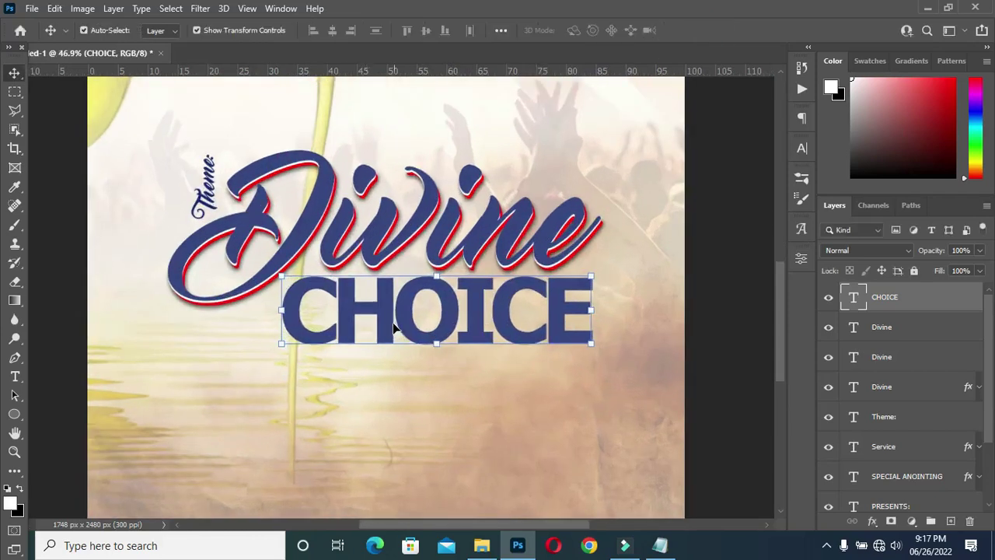
scroll(391, 328, "down", 1)
left_click_drag(558, 312, 569, 309)
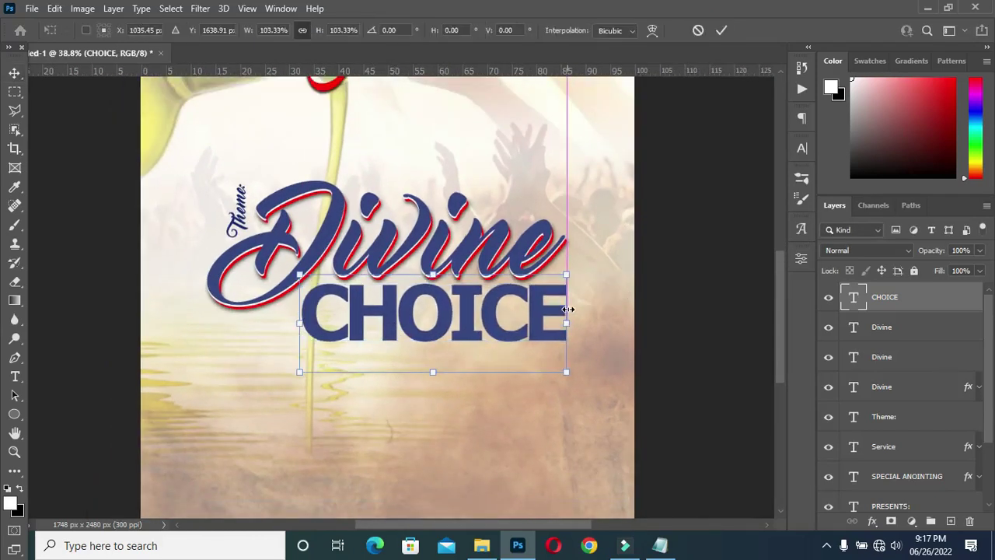
key("Return")
left_click(289, 315)
left_click_drag(287, 315, 293, 315)
key("Return")
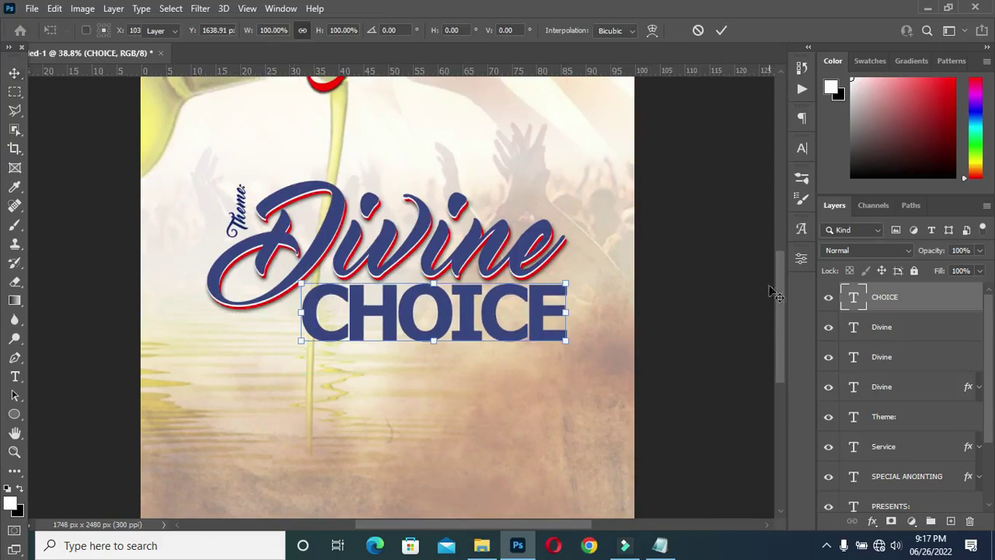
key("Return")
Color the CHOICE text red #ff0000, sampled from the Service text.
left_click_drag(780, 323, 781, 289)
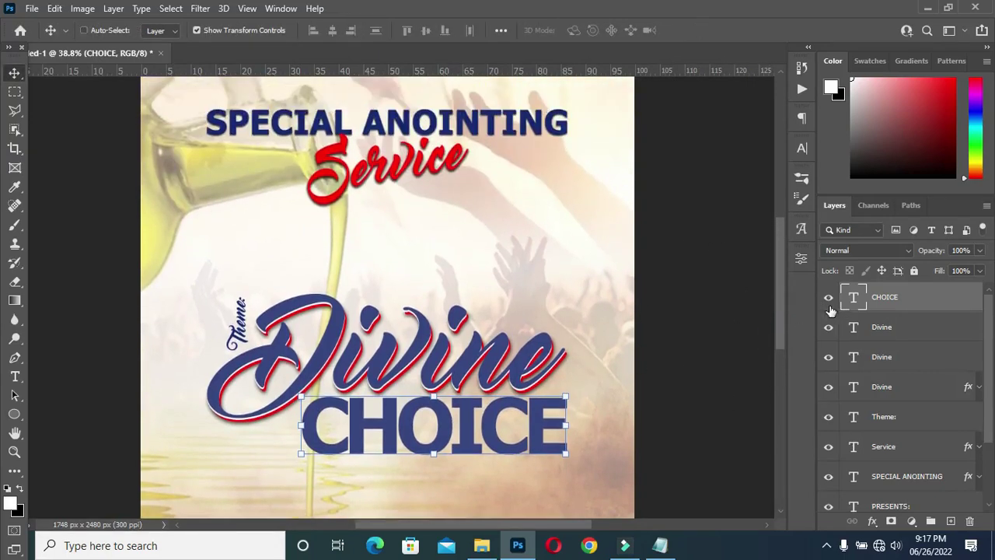
key("ctrl")
key("t")
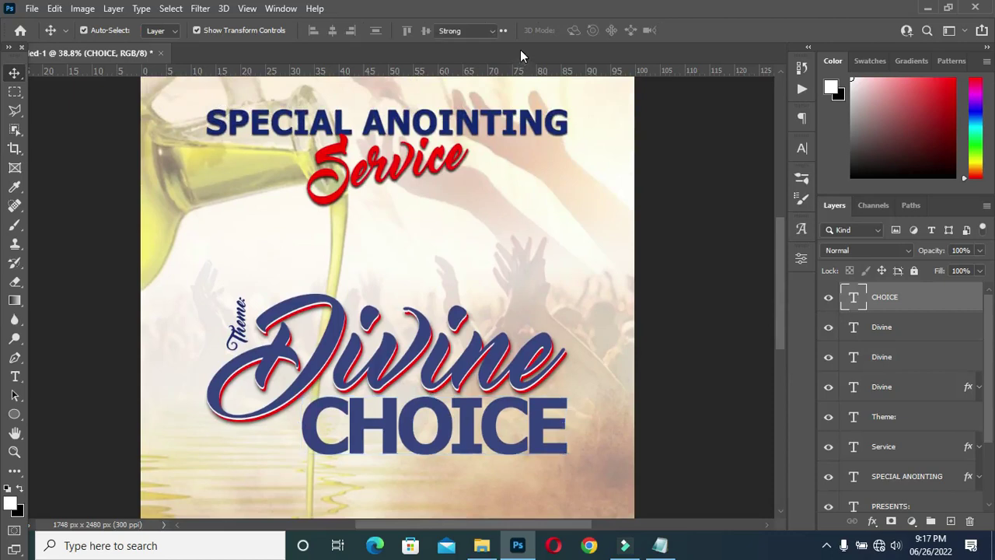
key("t")
left_click(583, 31)
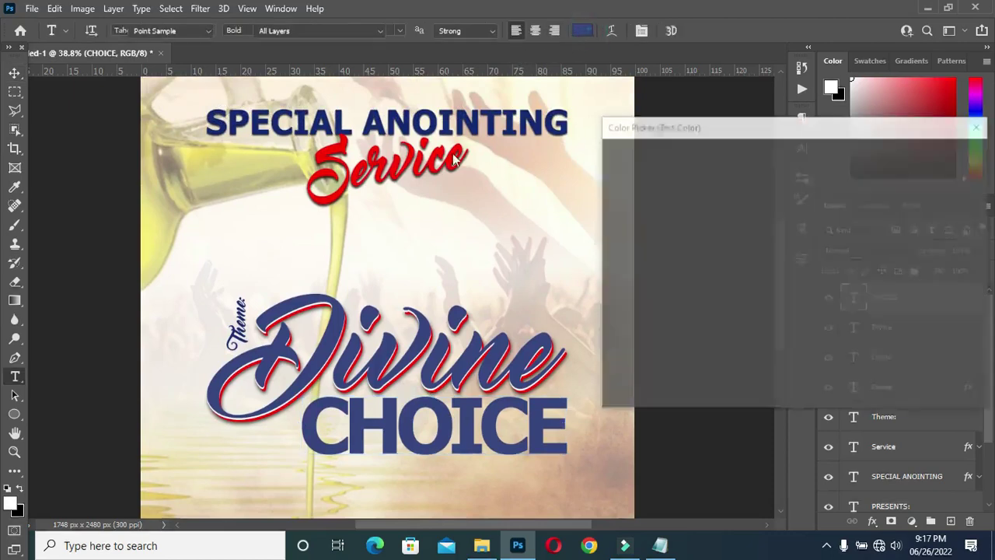
left_click(396, 161)
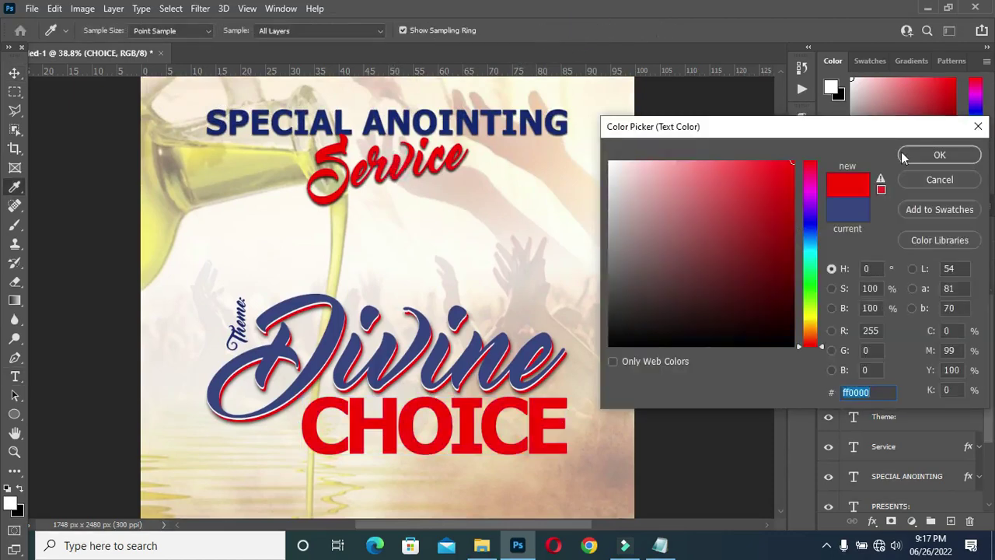
key("Return")
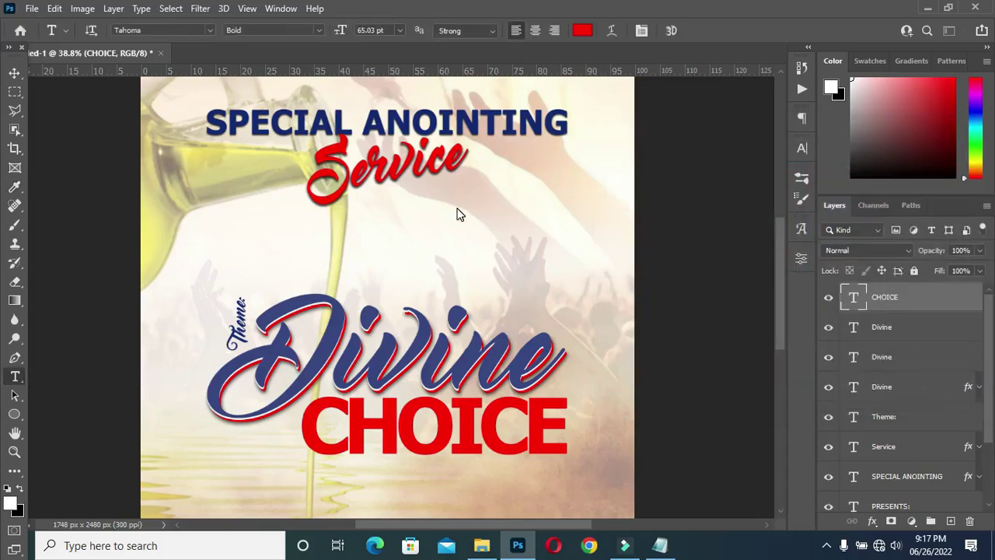
Duplicate the red CHOICE layer and color the copy white #ffffff.
key("ctrl+j")
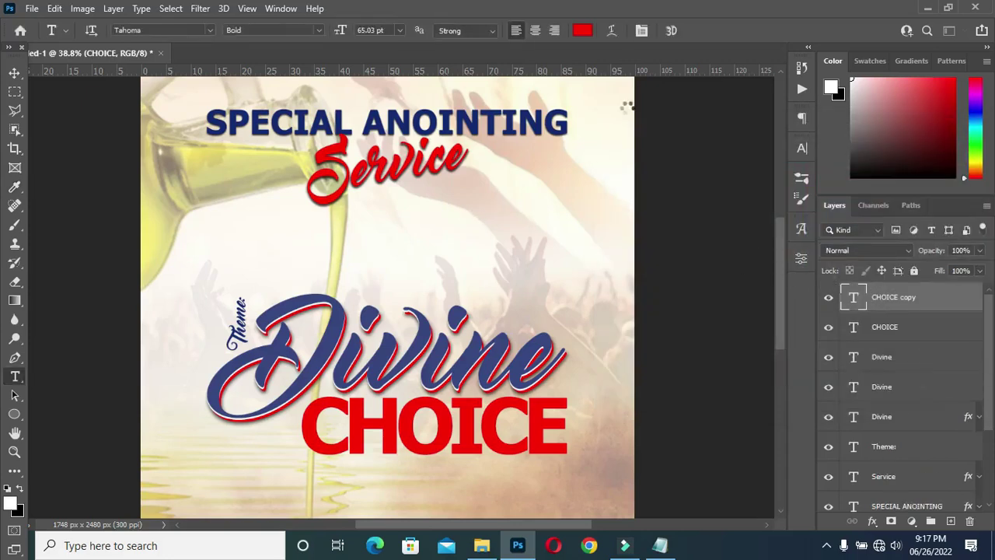
left_click(583, 31)
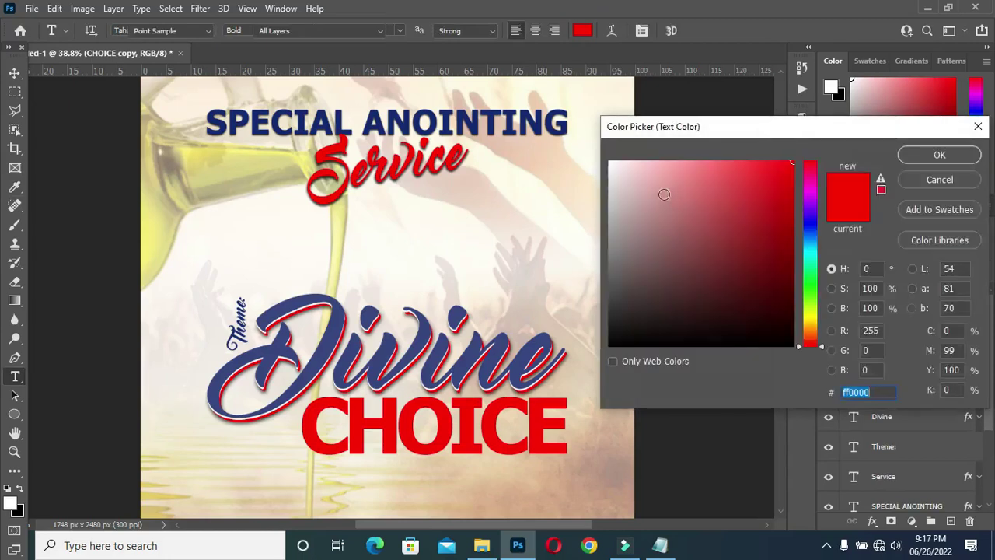
left_click(570, 140)
left_click_drag(657, 193, 570, 141)
left_click(913, 157)
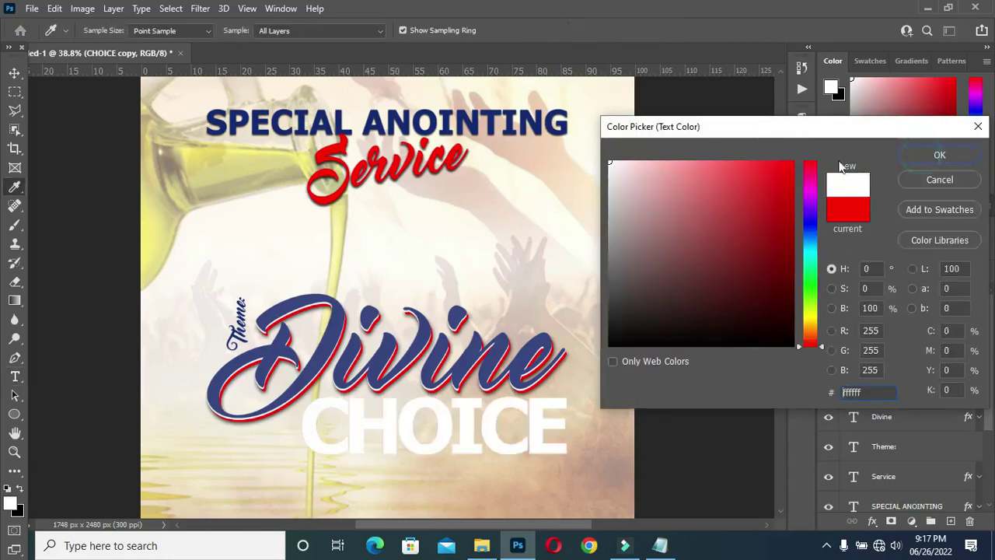
Nudge the white CHOICE copy slightly up and to the left so the red layer shows as an edge.
key("ctrl+Return")
key("ctrl+Up")
key("ctrl+Up")
key("ctrl+Up")
key("ctrl+Up")
key("ctrl+Up")
key("ctrl+Left")
key("ctrl+Up")
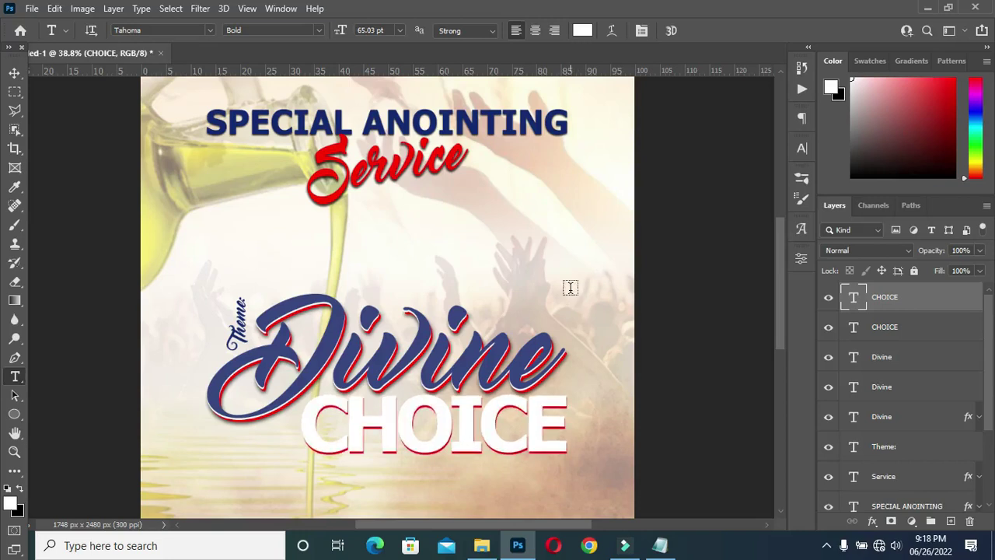
Duplicate the white CHOICE layer and color the copy blue, sampled from the Divine text.
key("ctrl+j")
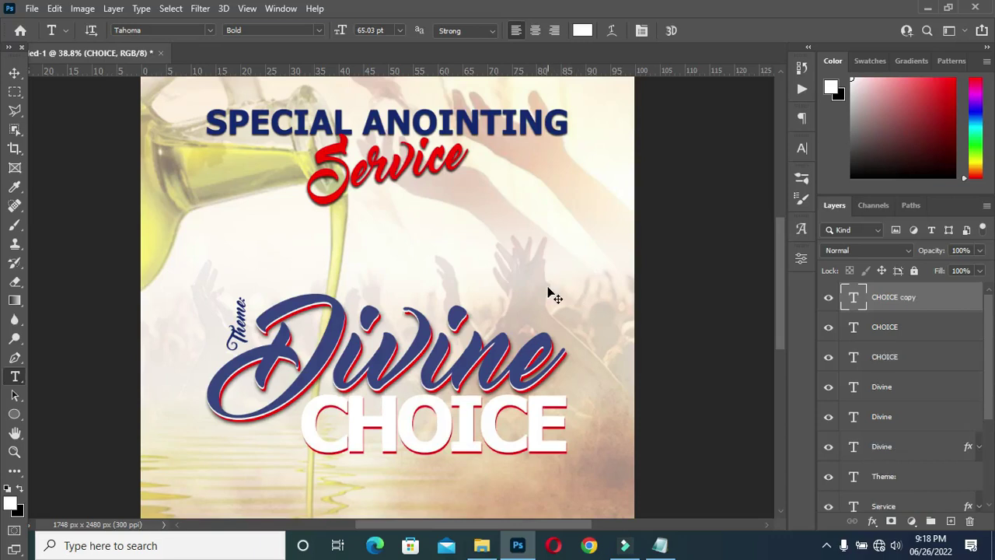
left_click(584, 31)
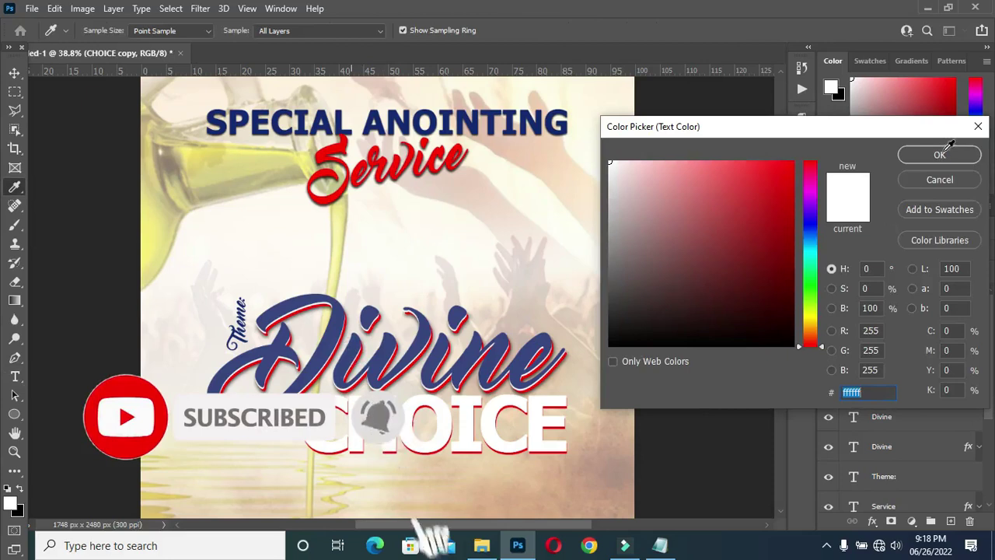
left_click(397, 340)
key("Return")
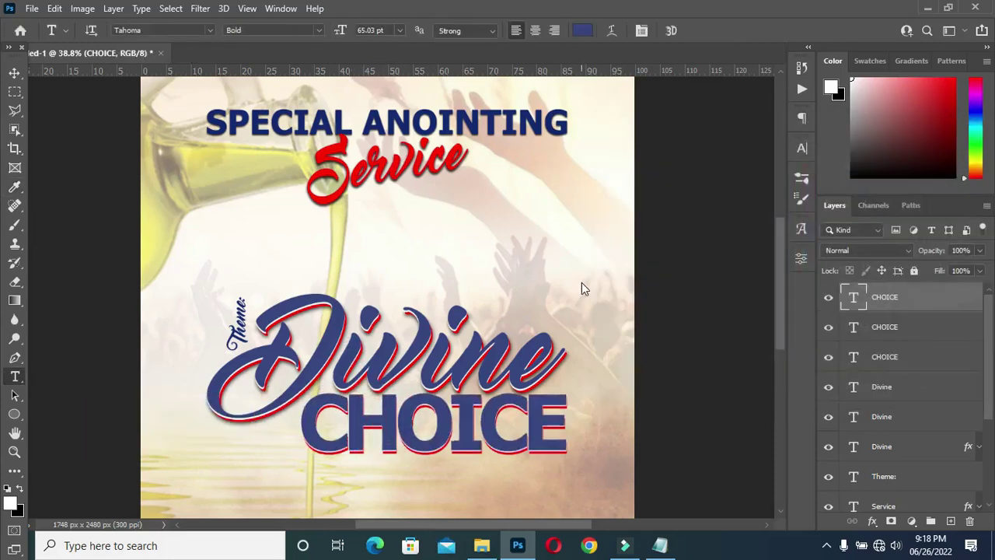
Nudge the blue CHOICE copy slightly left so the white layer beneath shows as an edge.
key("ctrl+Left")
key("ctrl+Left")
key("ctrl+Left")
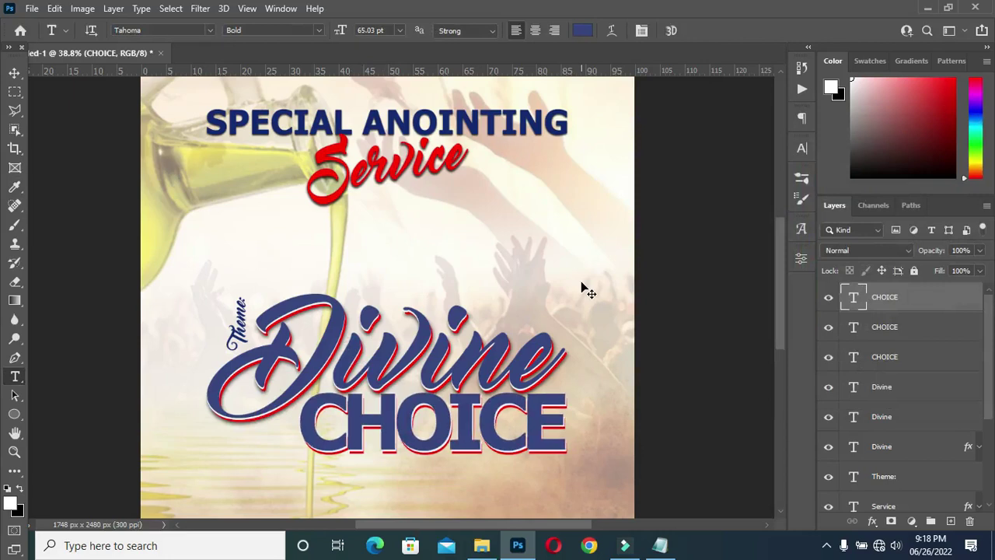
scroll(435, 289, "down", 4)
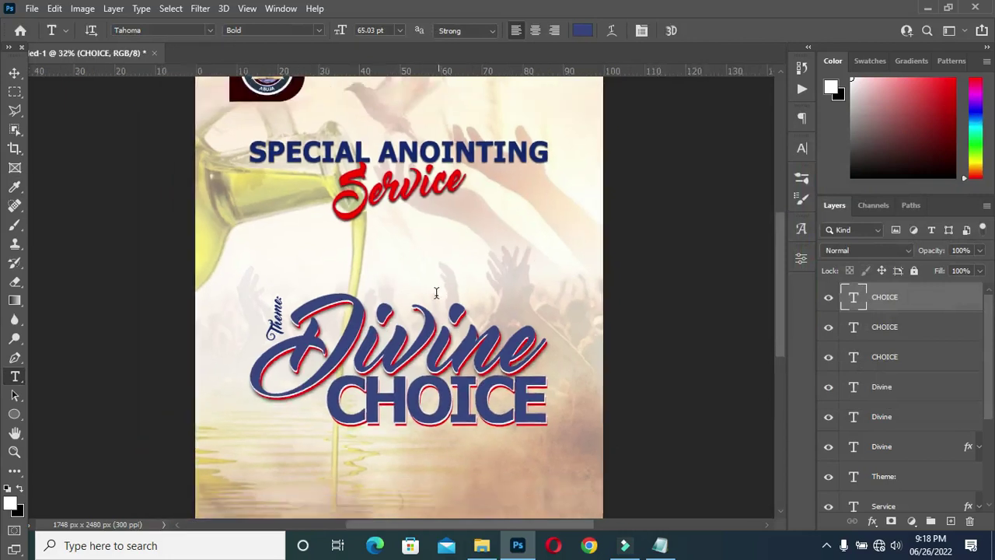
Copy the drop shadow layer style from the lowest Divine layer and paste it onto the lowest CHOICE layer.
left_click(14, 73)
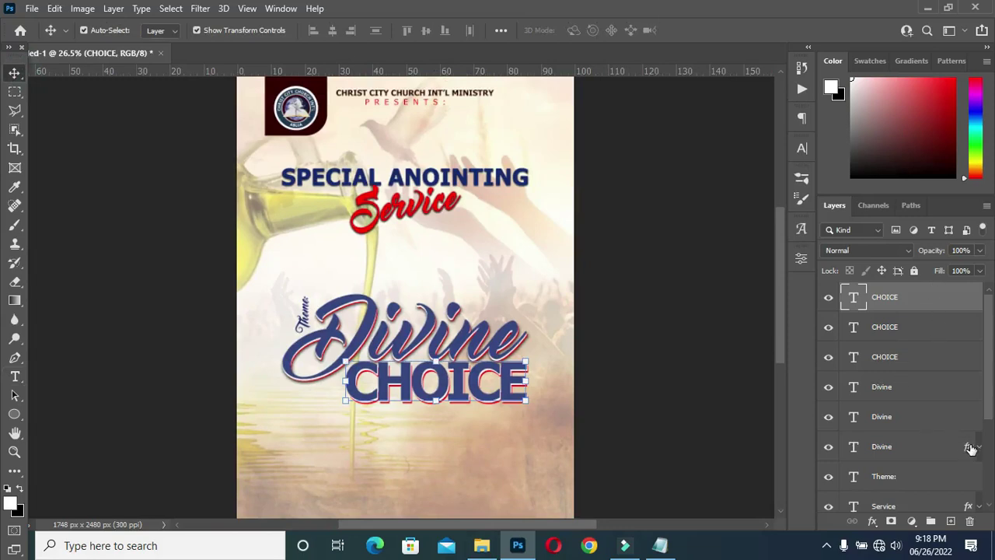
right_click(904, 445)
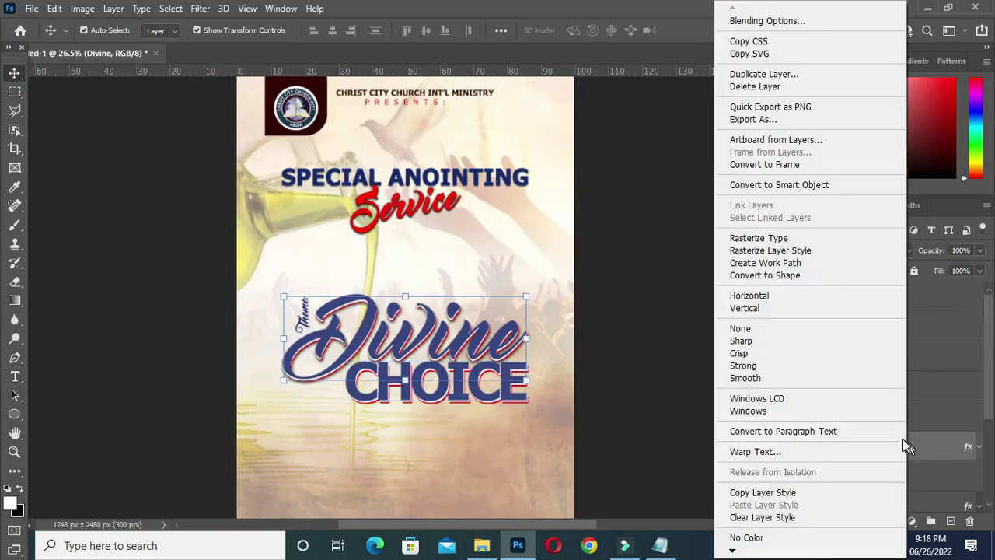
left_click(753, 493)
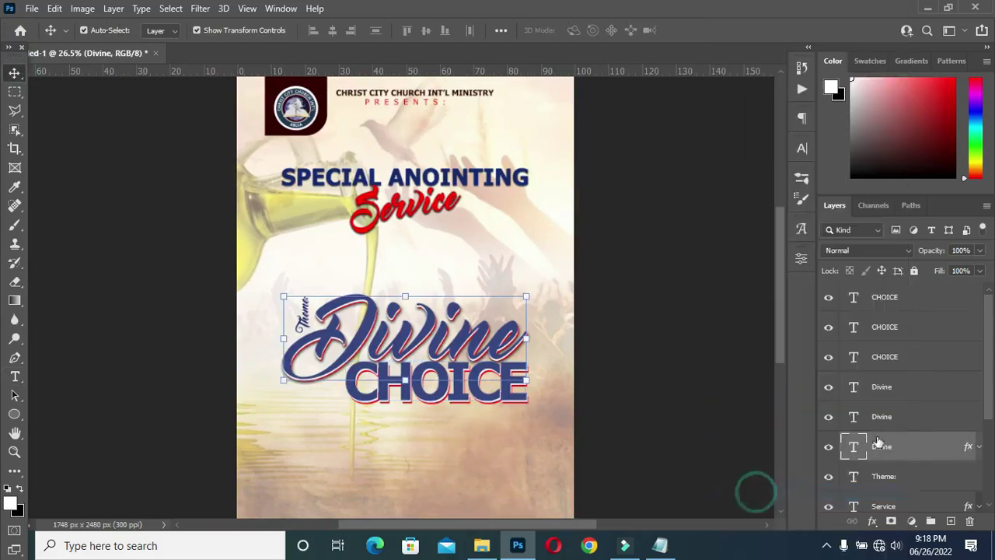
left_click(895, 357)
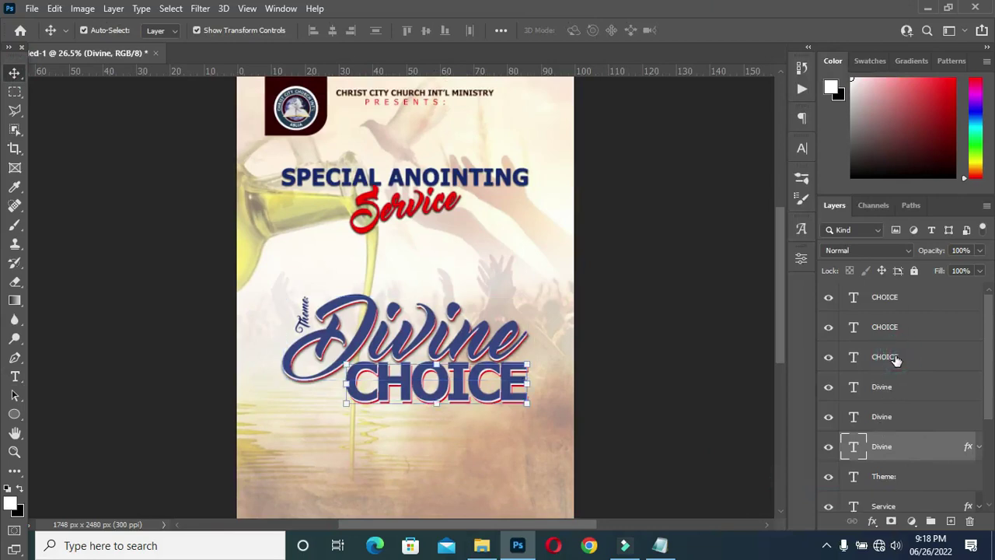
right_click(896, 356)
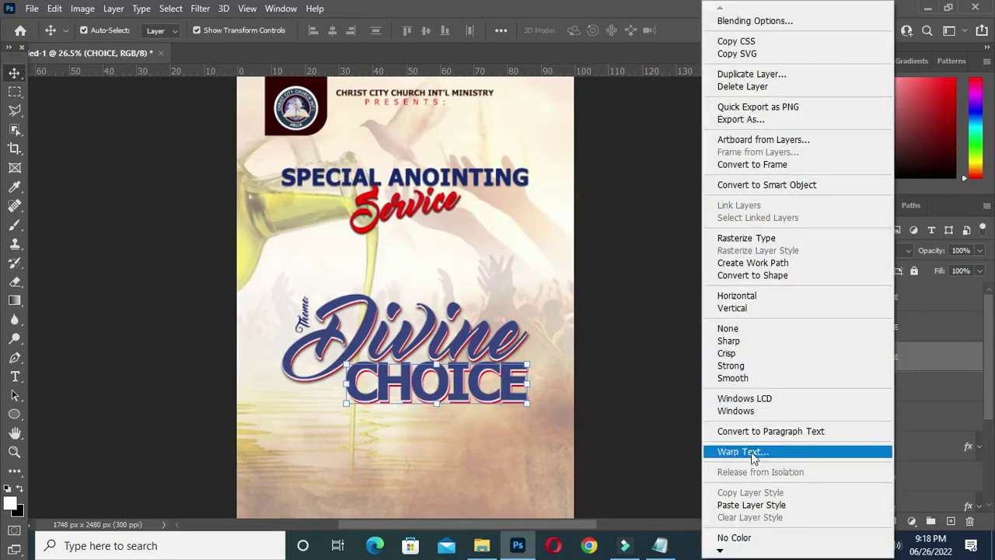
left_click(751, 507)
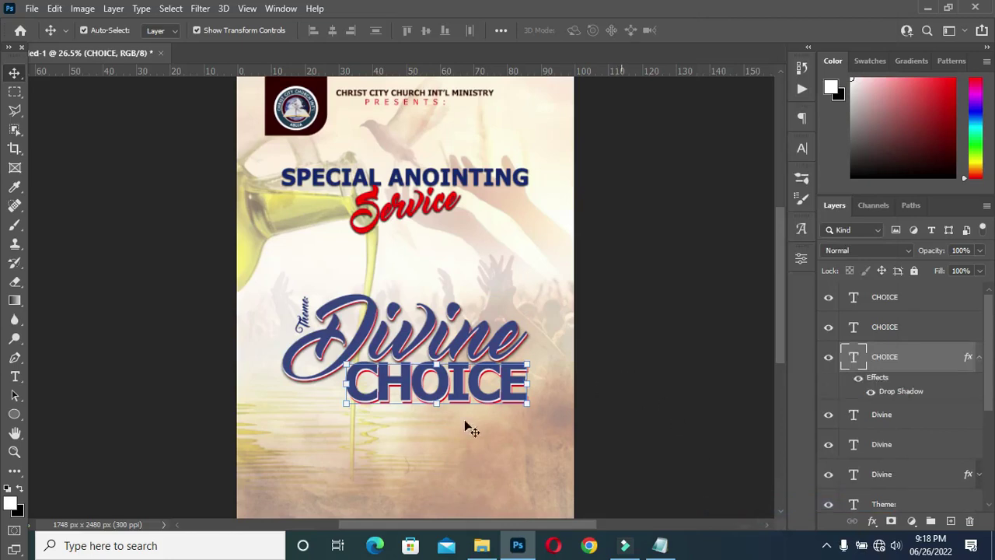
scroll(448, 430, "up", 5)
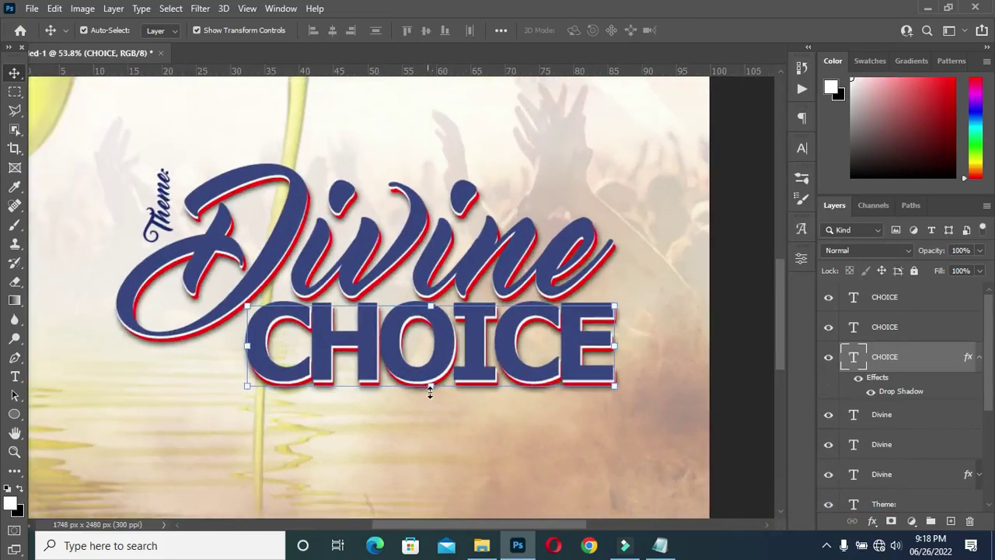
scroll(884, 365, "down", 1)
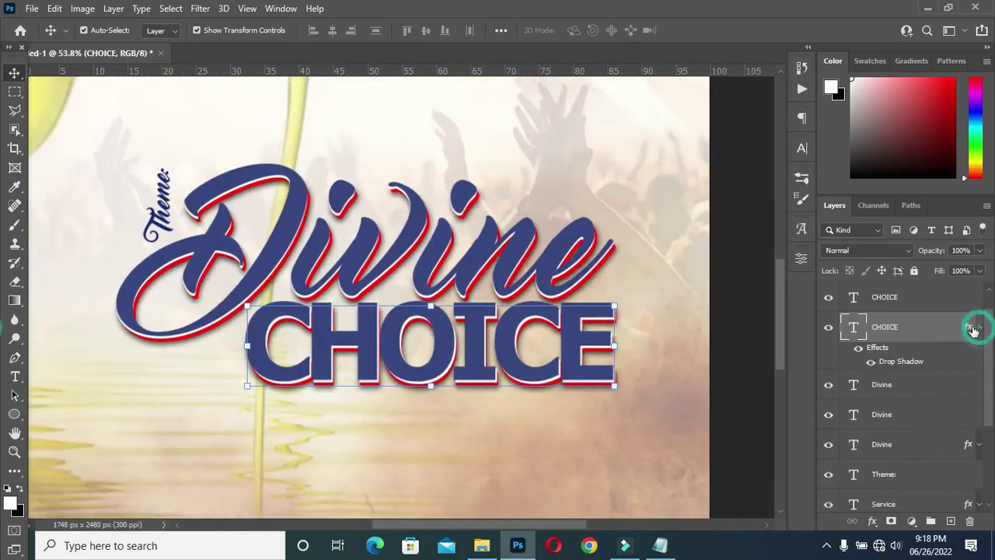
Draw a rectangle about 102 × 203 px around the Theme: text, stacked directly above the Service layer so it sits behind the text.
scroll(925, 319, "down", 5)
scroll(906, 307, "up", 1)
scroll(909, 311, "down", 1)
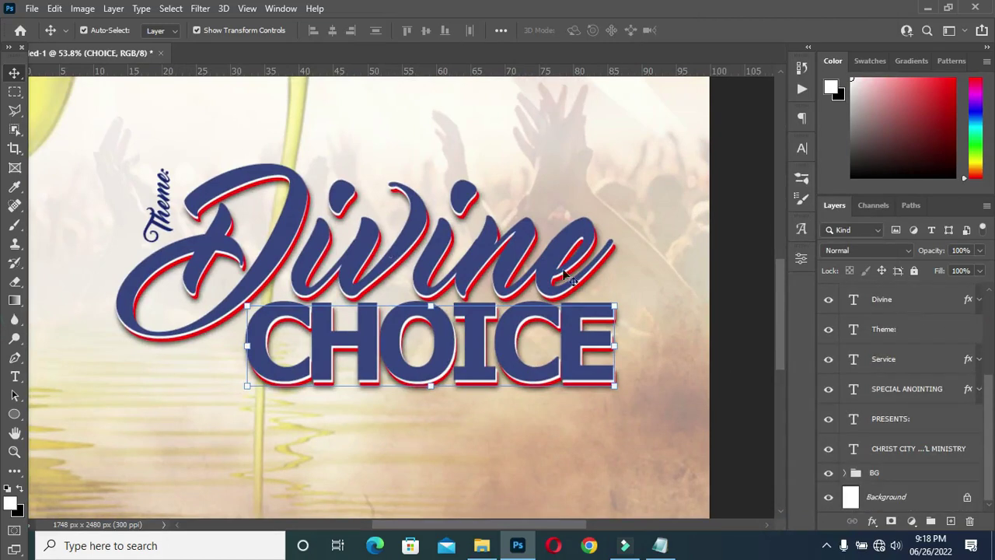
left_click(896, 357)
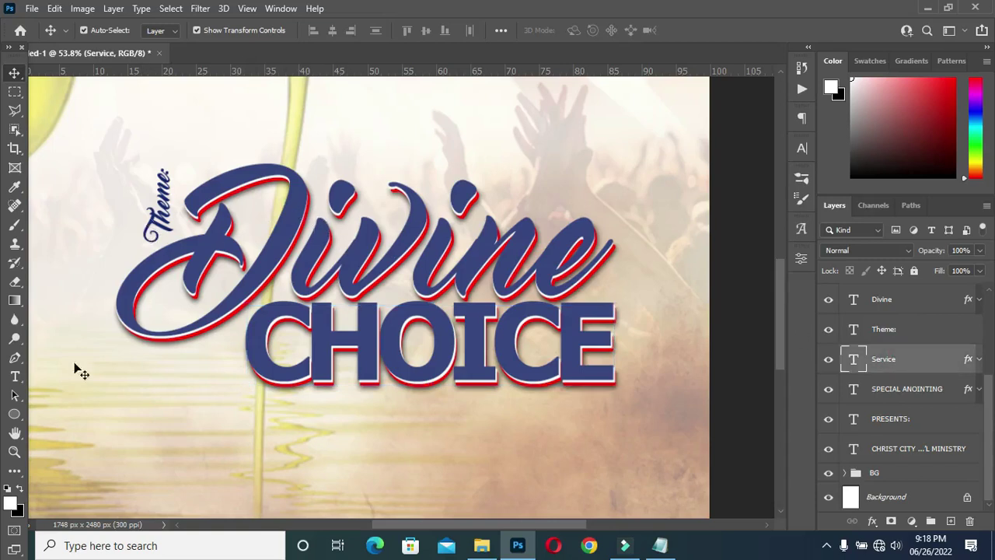
left_click(13, 414)
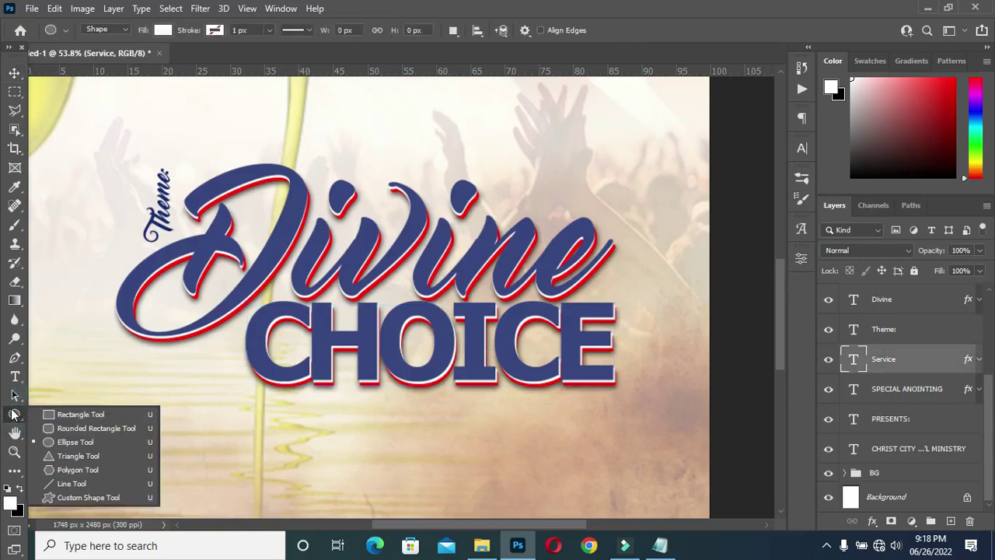
left_click(62, 413)
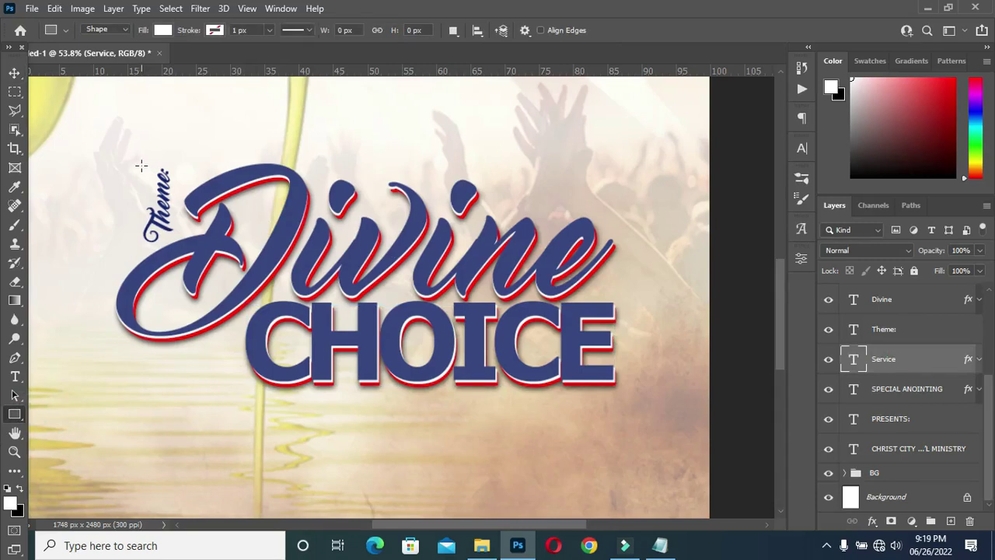
left_click_drag(139, 163, 183, 245)
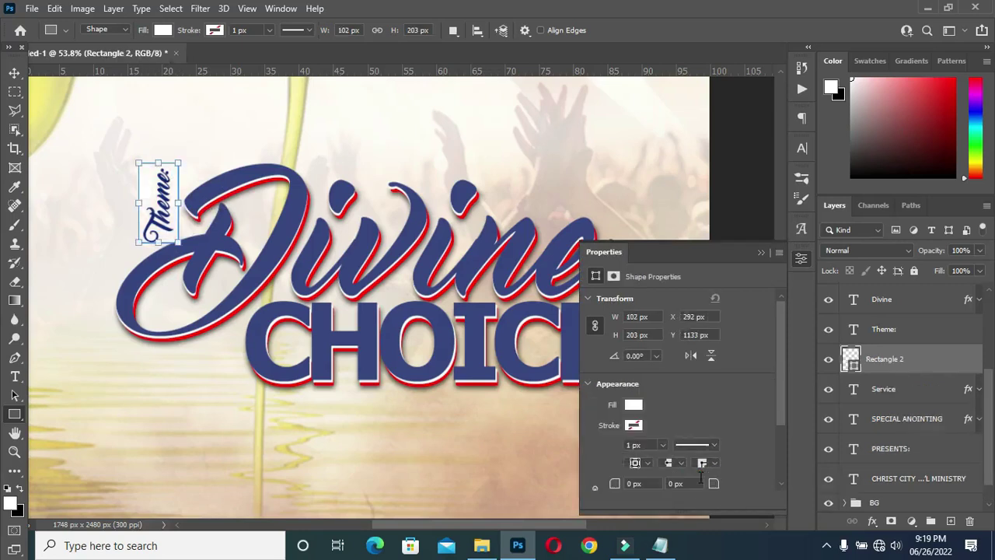
Fill the rectangle behind the Theme: text with the recently used red.
left_click(634, 406)
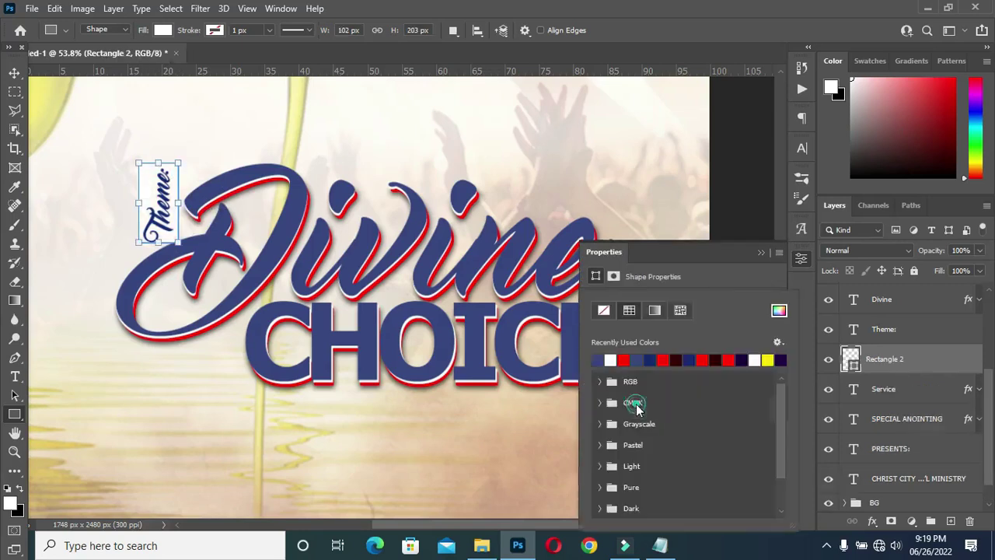
left_click(623, 361)
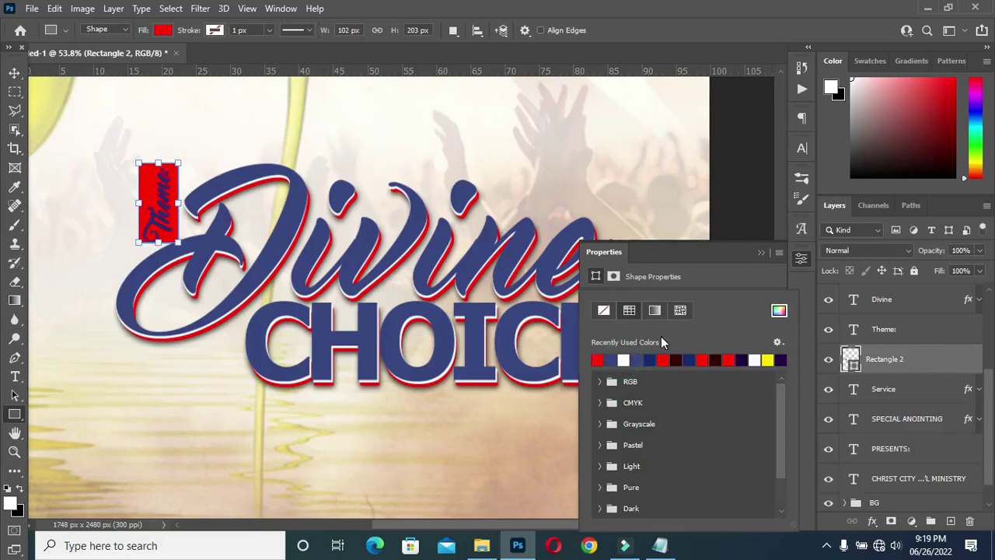
left_click(761, 252)
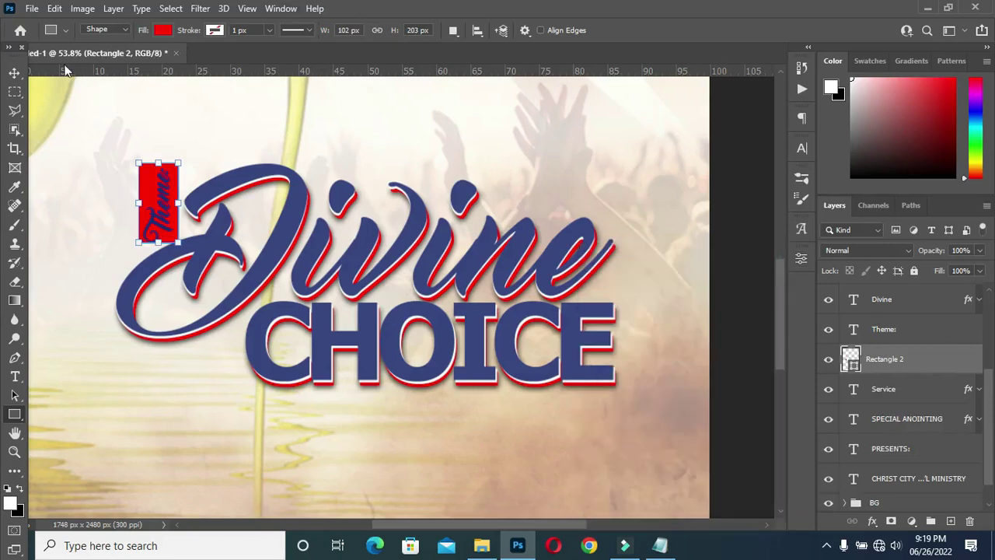
Color the Theme: text white #ffffff.
left_click(15, 74)
left_click(161, 200)
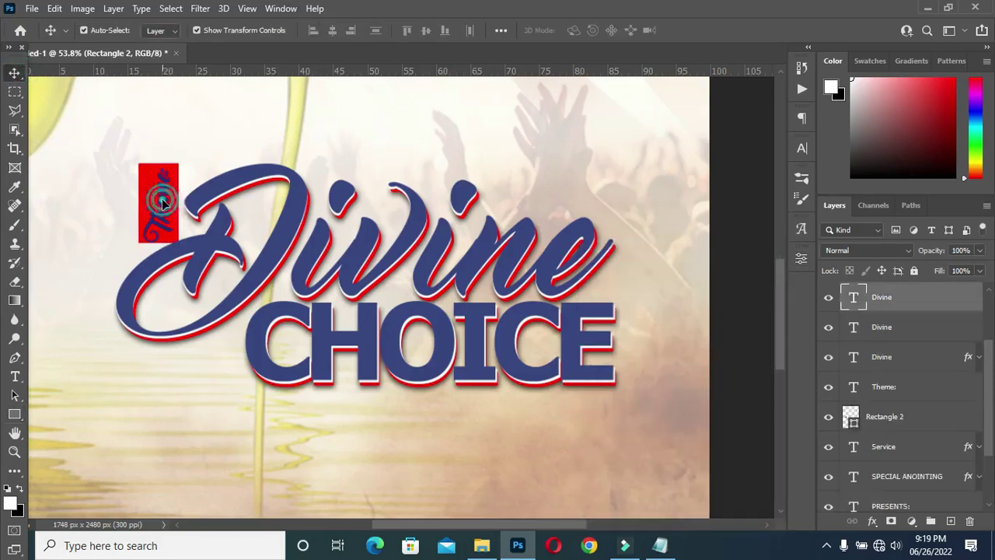
left_click(887, 394)
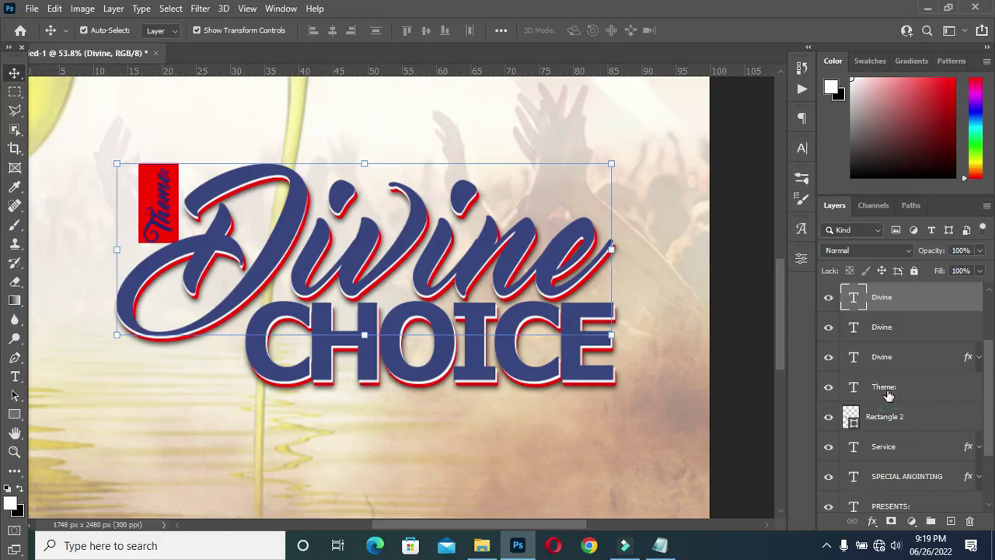
double_click(854, 387)
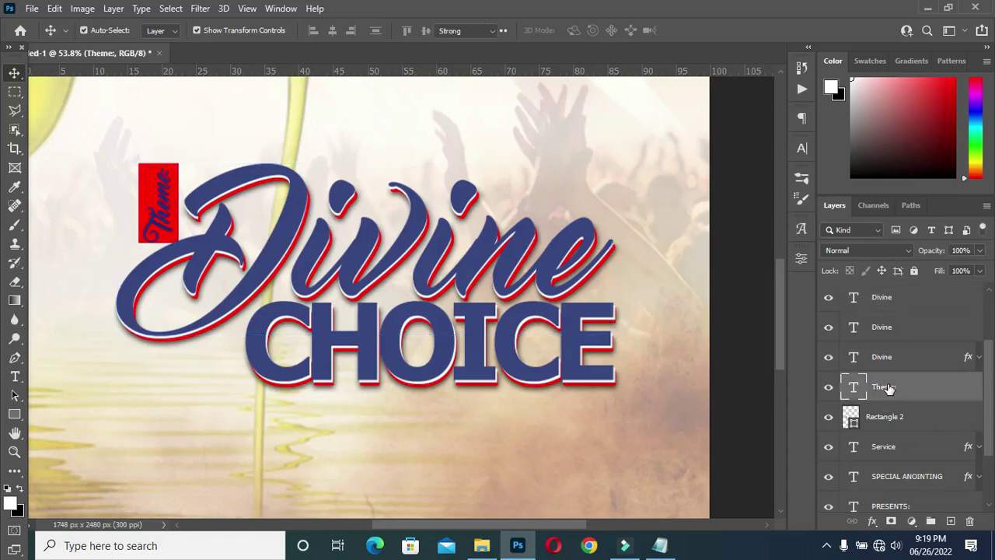
left_click(583, 30)
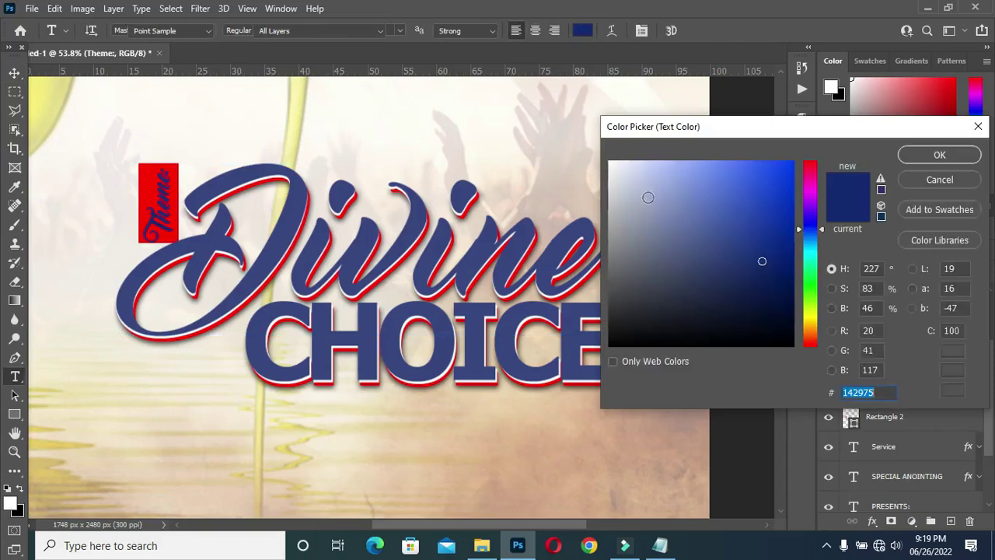
left_click(606, 160)
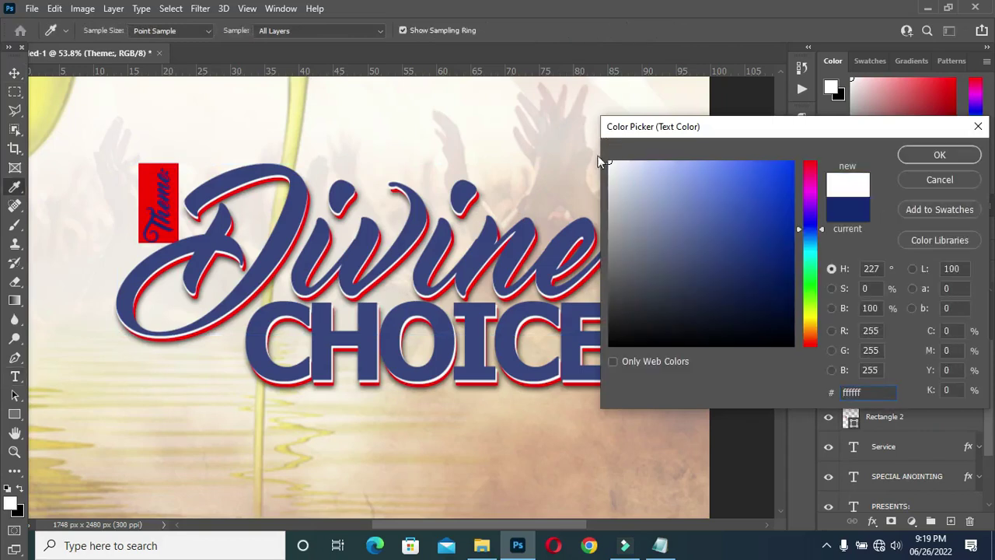
left_click(937, 156)
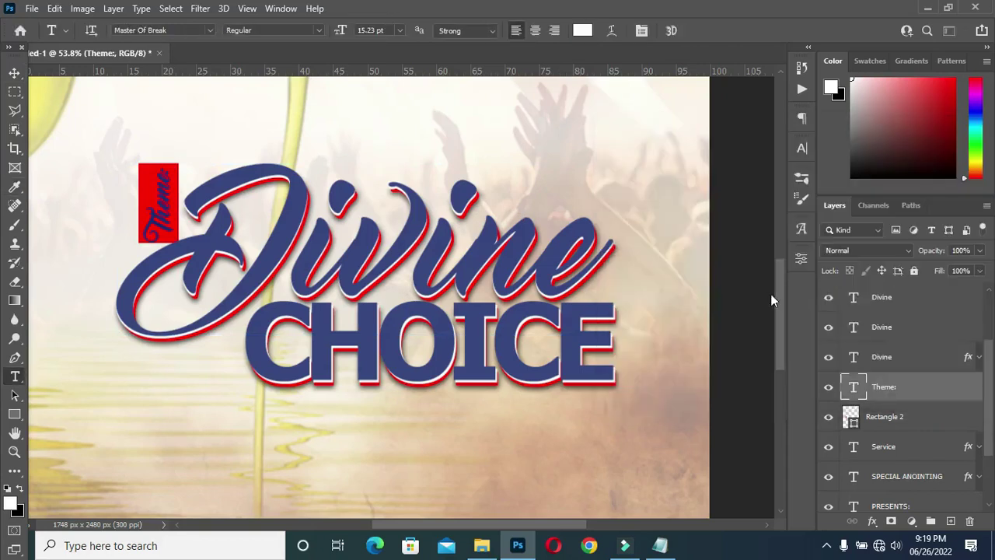
Deselect the Theme: text and examine the flyer's overall layout and the empty area below the theme lettering.
scroll(330, 201, "down", 3)
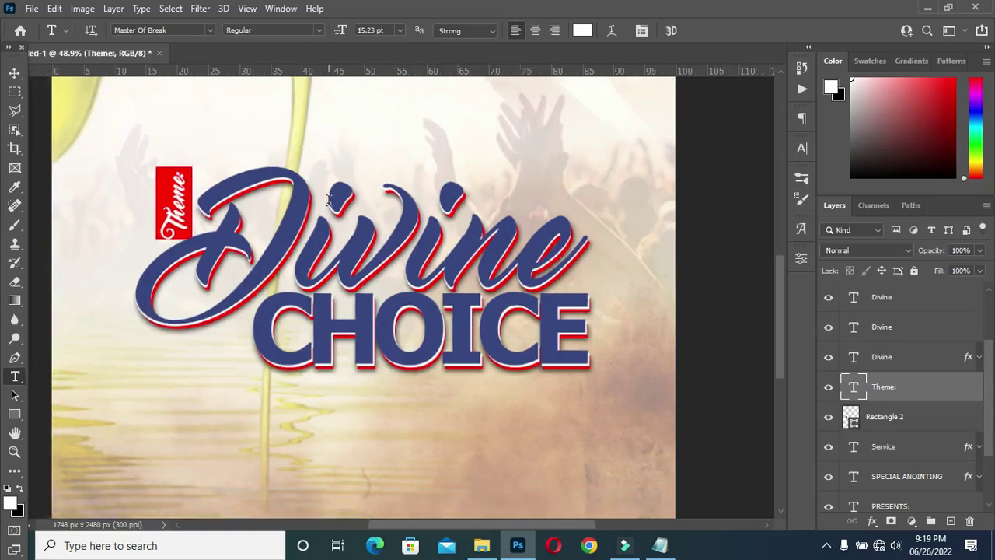
left_click(14, 73)
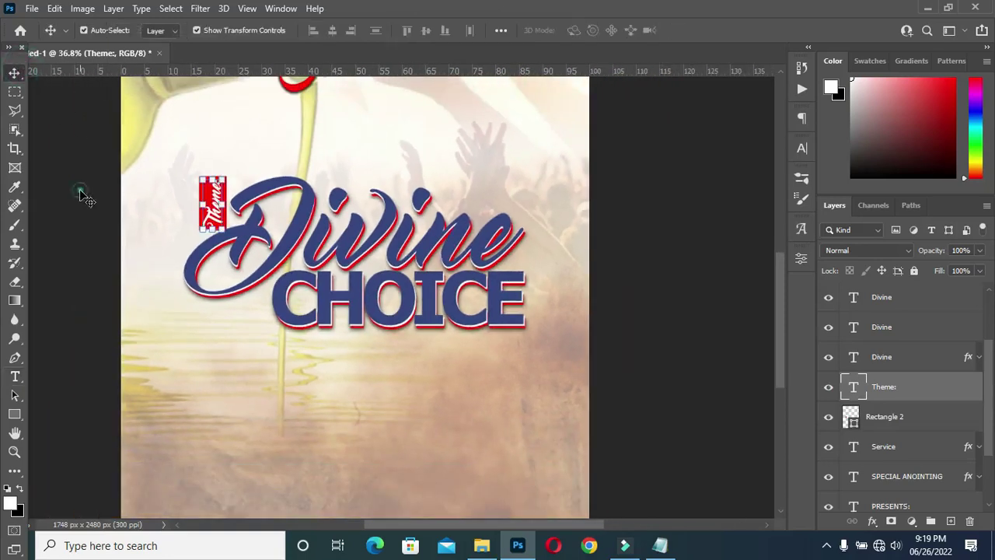
scroll(416, 224, "down", 3)
scroll(377, 377, "up", 1)
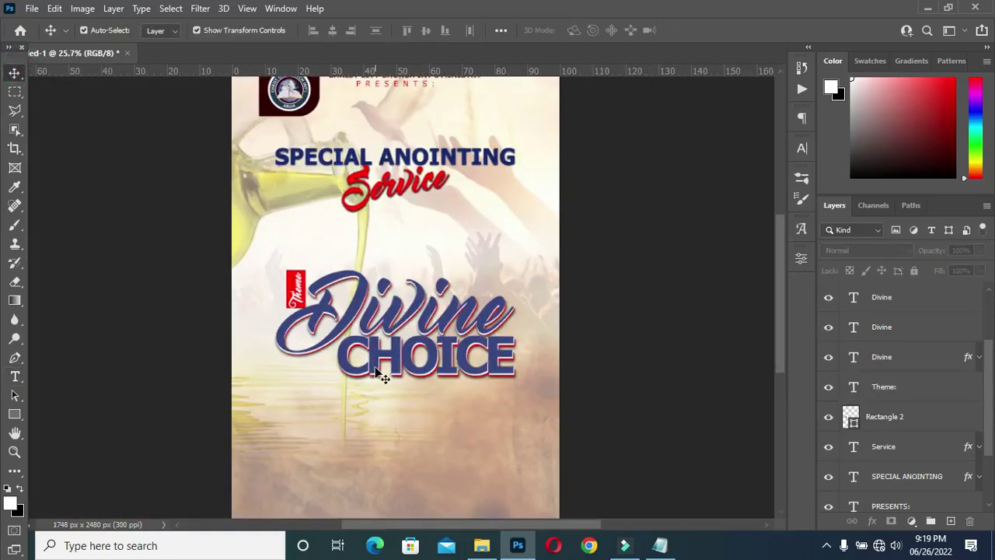
scroll(409, 377, "down", 1)
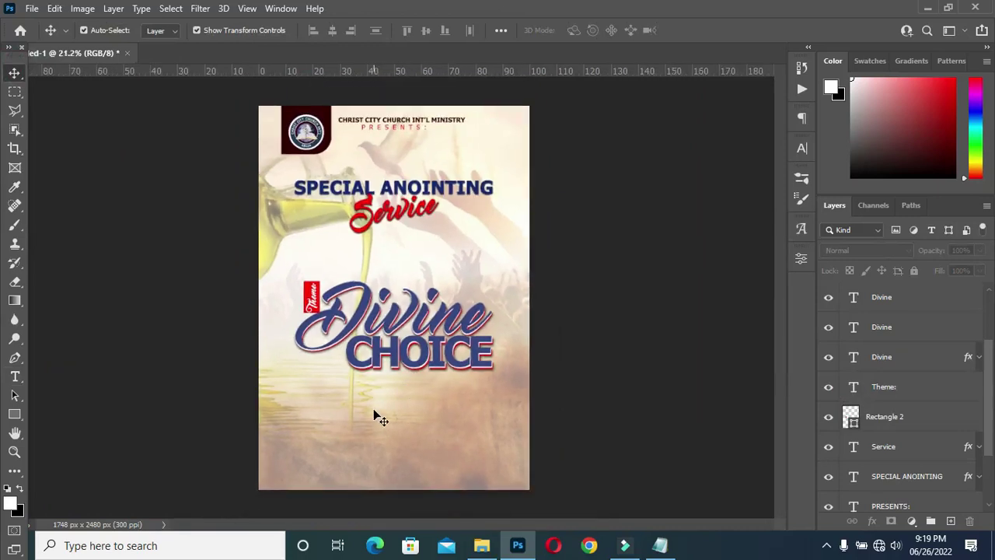
scroll(376, 415, "up", 2)
scroll(589, 366, "up", 1)
scroll(451, 391, "down", 2)
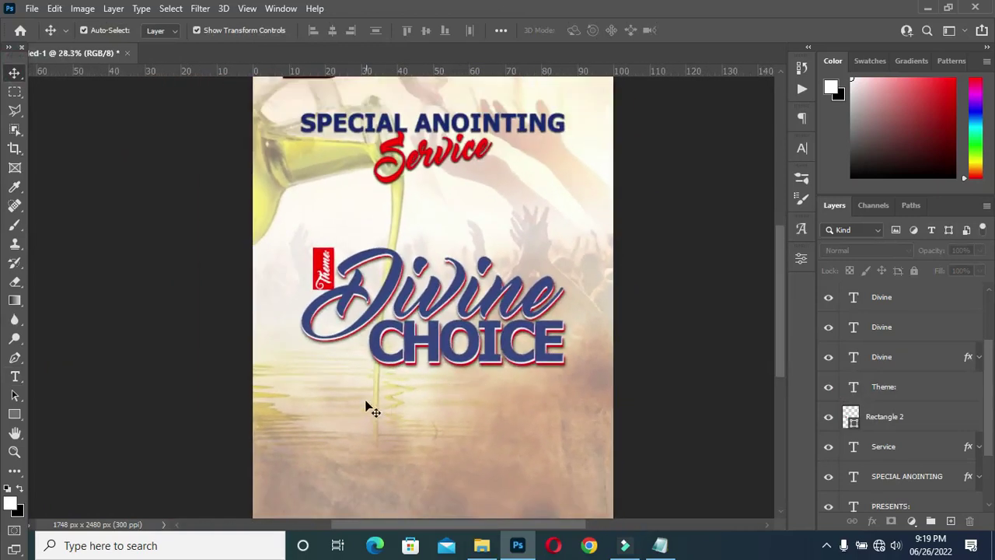
scroll(354, 393, "up", 2)
scroll(778, 355, "down", 3)
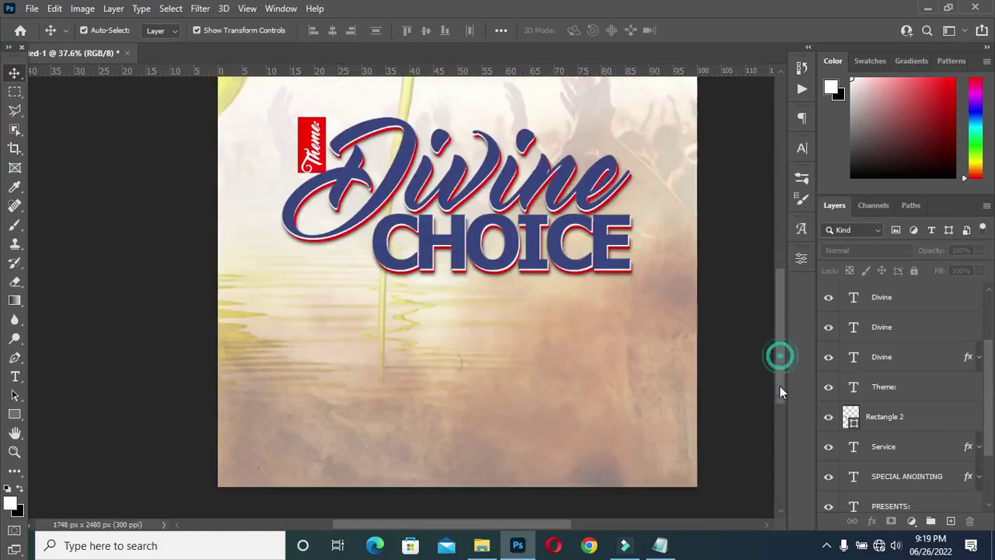
Copy the line SUNDAY 3RD JULY 2022 from the Special Anointing notes in Notepad and add it as text below CHOICE in Photoshop.
left_click(659, 546)
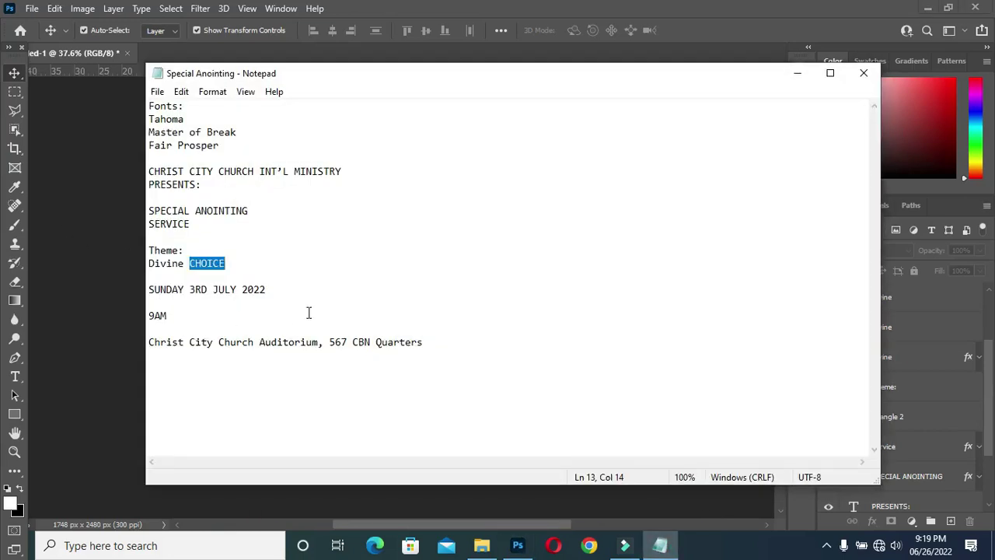
left_click_drag(275, 289, 137, 291)
key("ctrl+c")
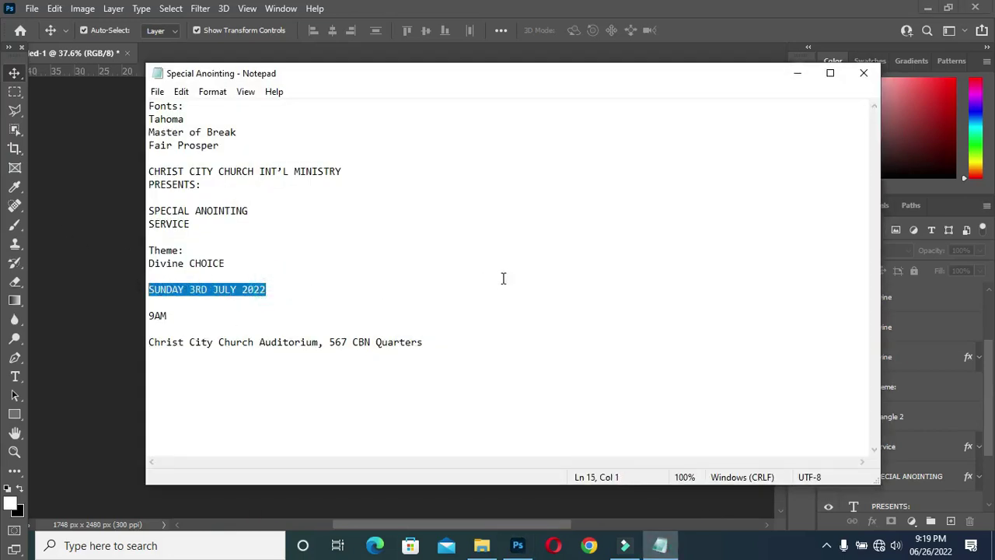
left_click(797, 74)
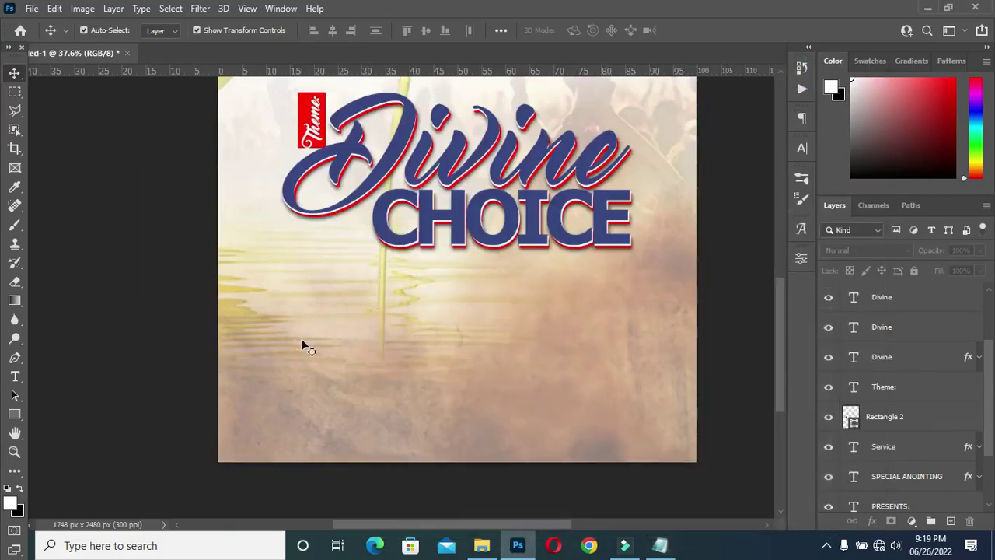
key("t")
left_click(314, 328)
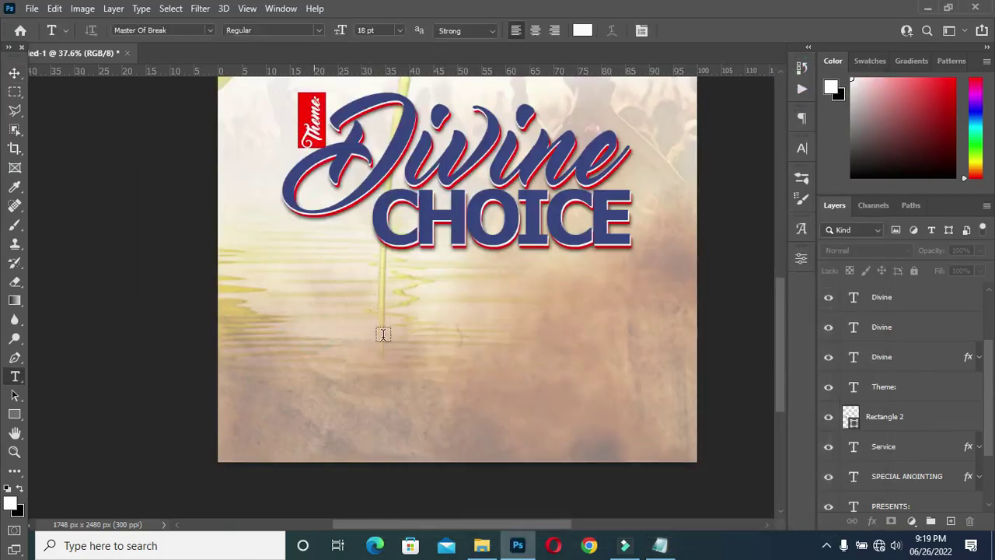
key("ctrl+v")
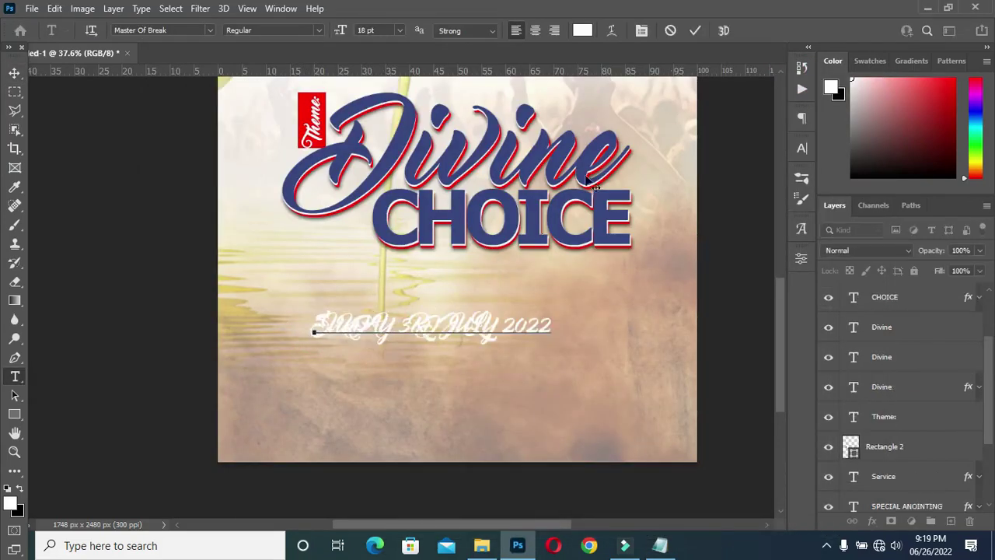
left_click(692, 30)
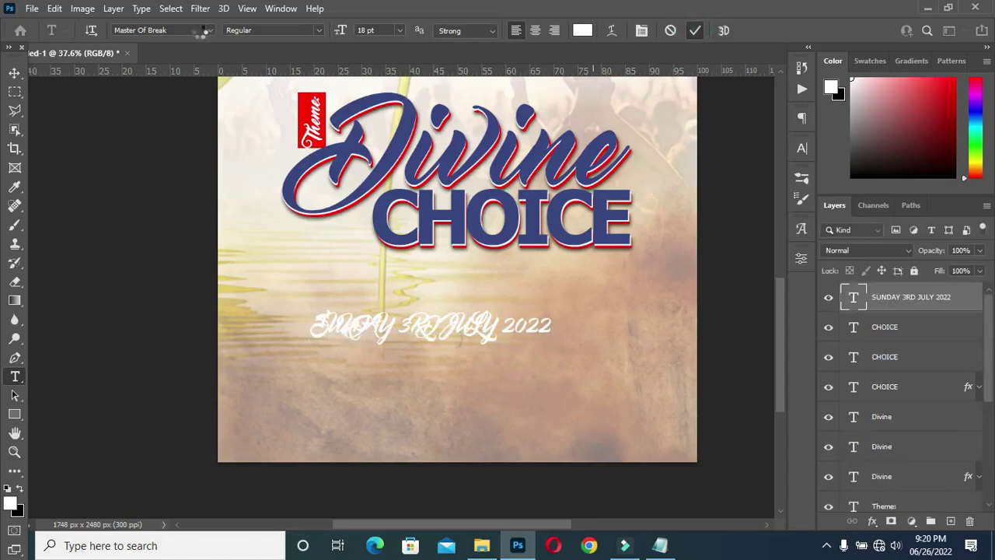
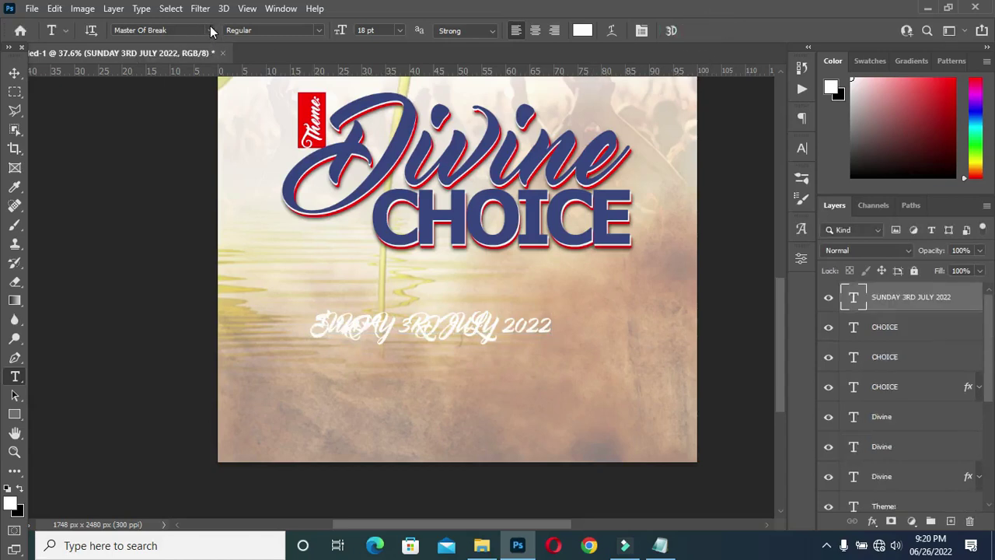
Set the SUNDAY 3RD JULY 2022 text's font to Tahoma Bold.
left_click(210, 31)
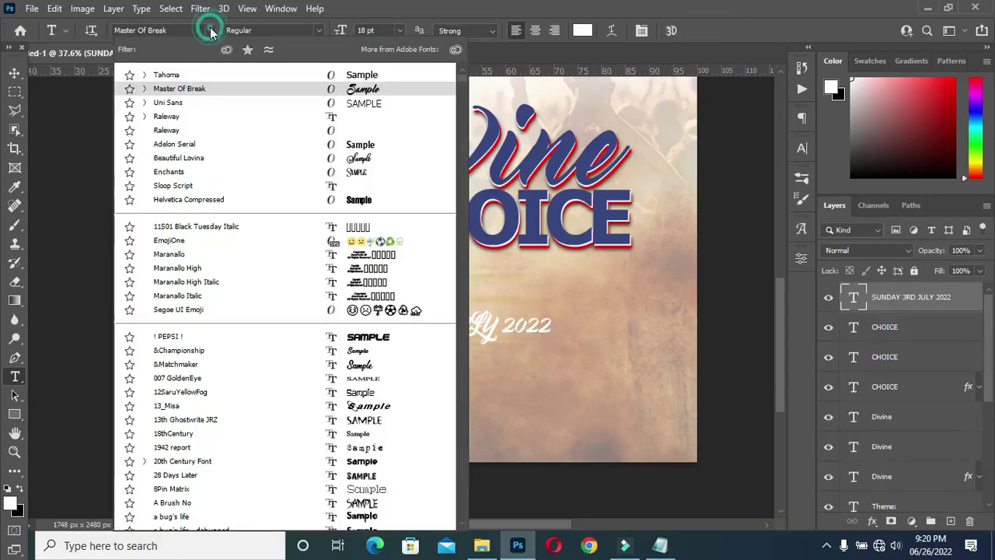
left_click(169, 74)
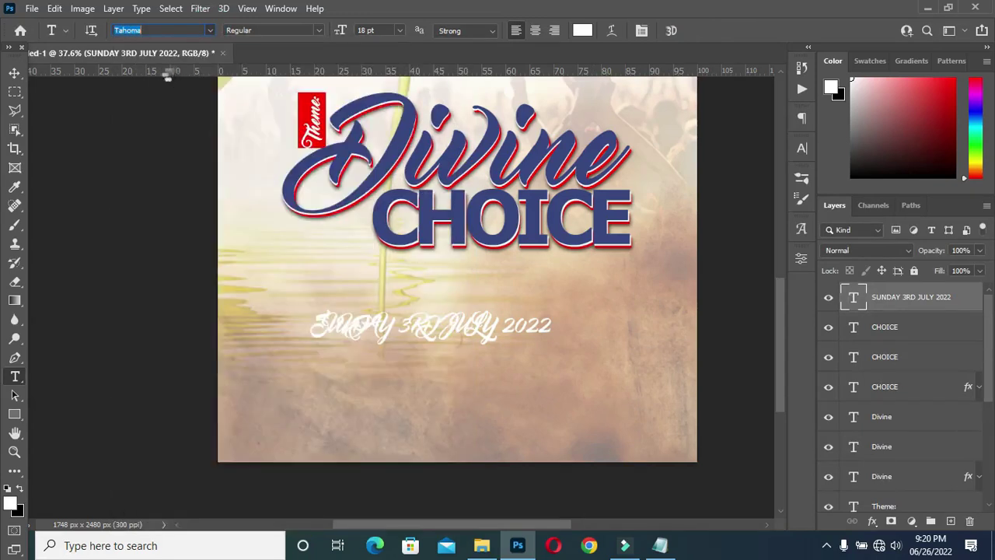
left_click(319, 30)
left_click(289, 56)
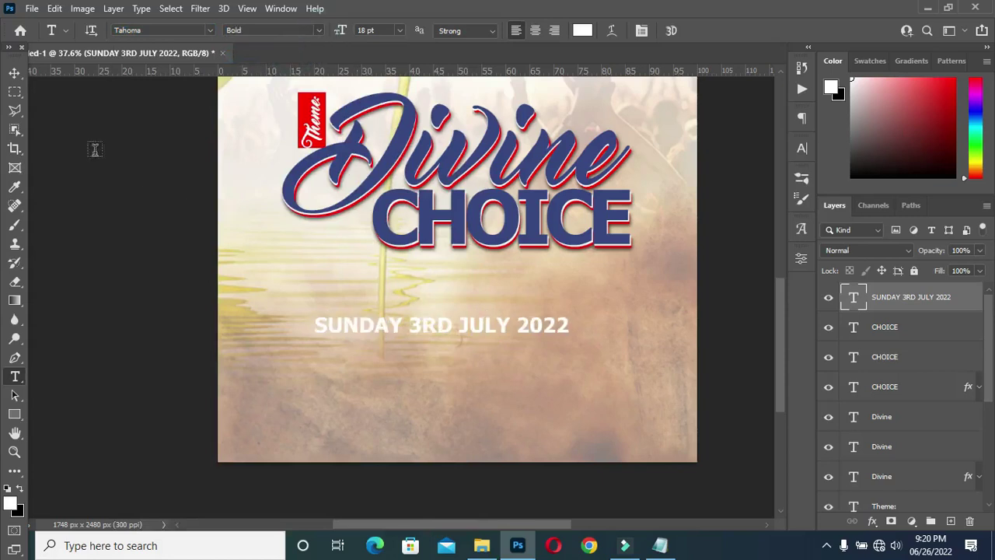
Center the date text horizontally on the canvas and clear the selection.
left_click(14, 73)
key("ctrl+a")
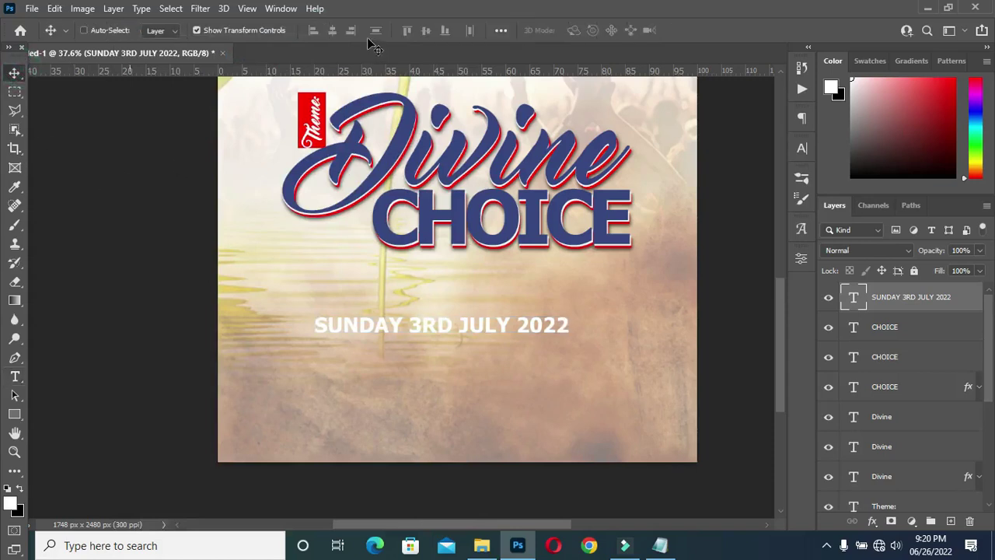
key("ctrl+a")
left_click(332, 30)
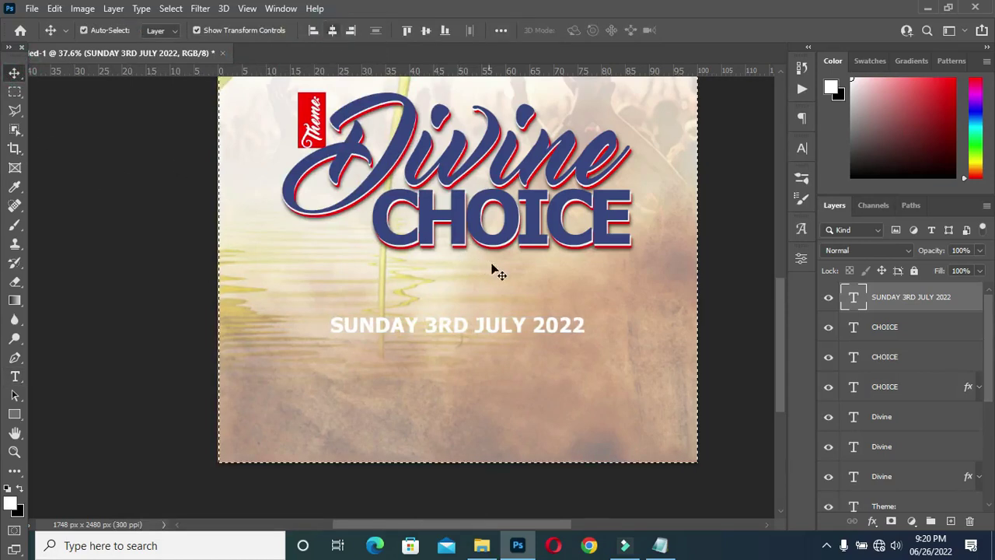
key("ctrl+d")
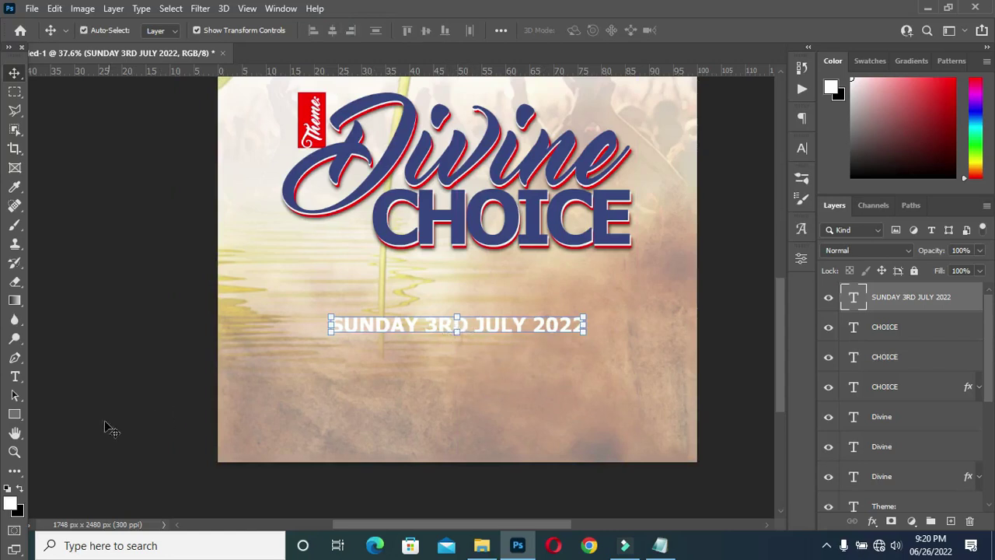
Place a rectangle about 980 by 96 px, filled with the recently used red, behind the SUNDAY 3RD JULY 2022 text.
right_click(15, 415)
left_click(60, 418)
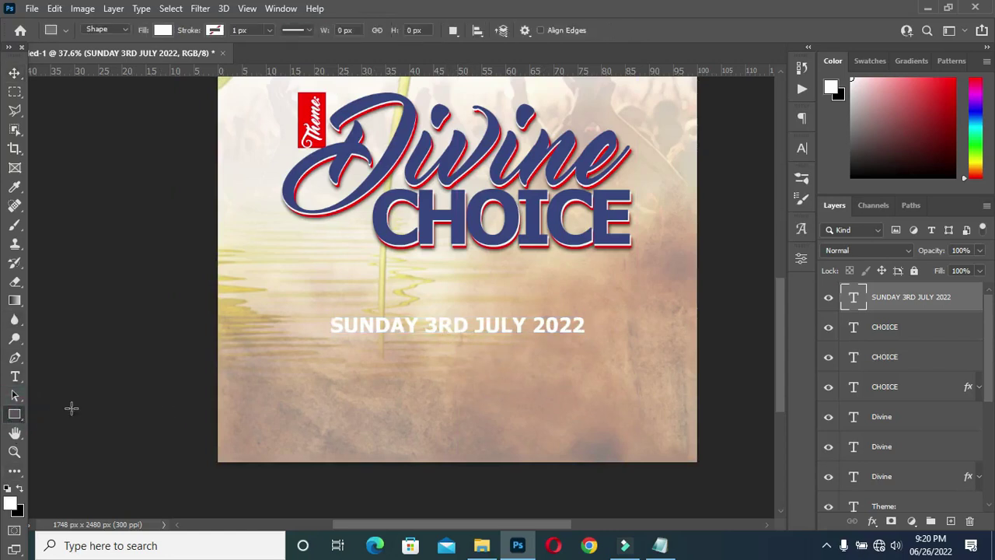
left_click_drag(324, 312, 623, 339)
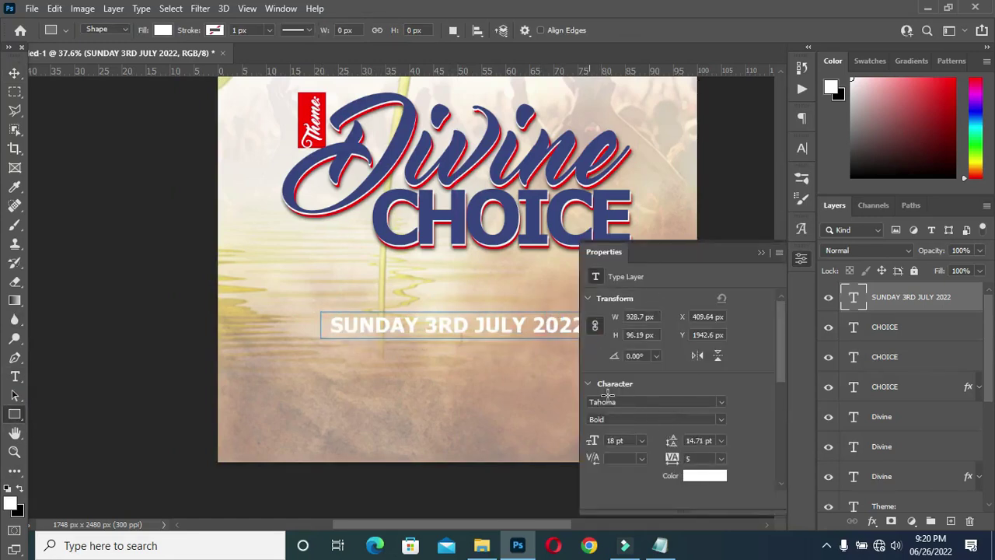
left_click(636, 415)
left_click(612, 359)
left_click(759, 256)
left_click(761, 252)
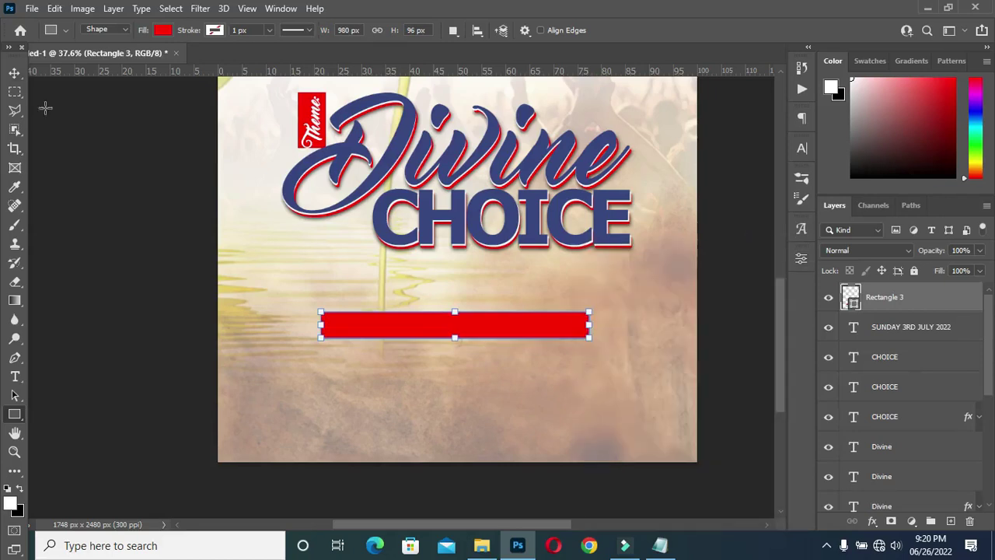
left_click(13, 72)
left_click_drag(921, 299, 916, 342)
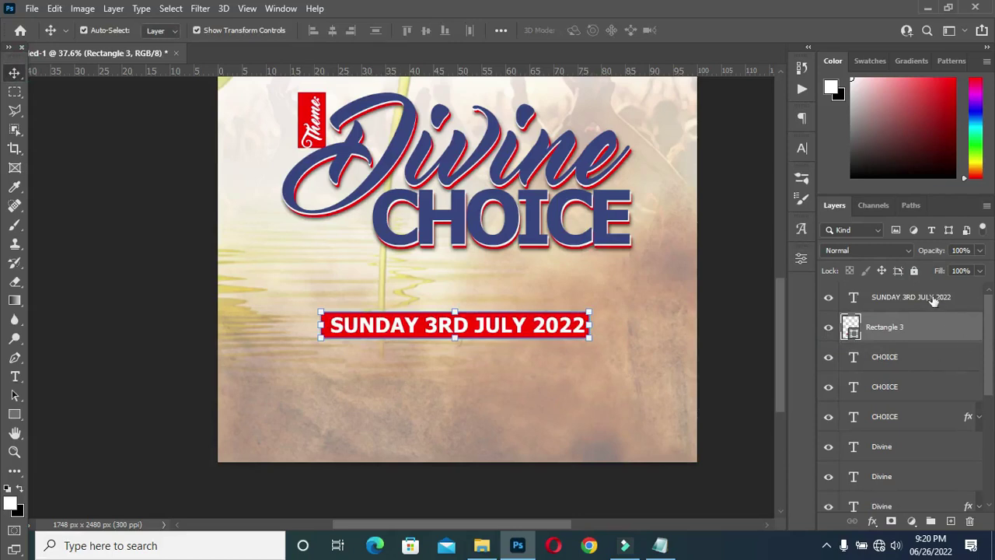
Move the date text and its red rectangle together up closer to CHOICE and center them horizontally on the canvas.
left_click(914, 299, "shift")
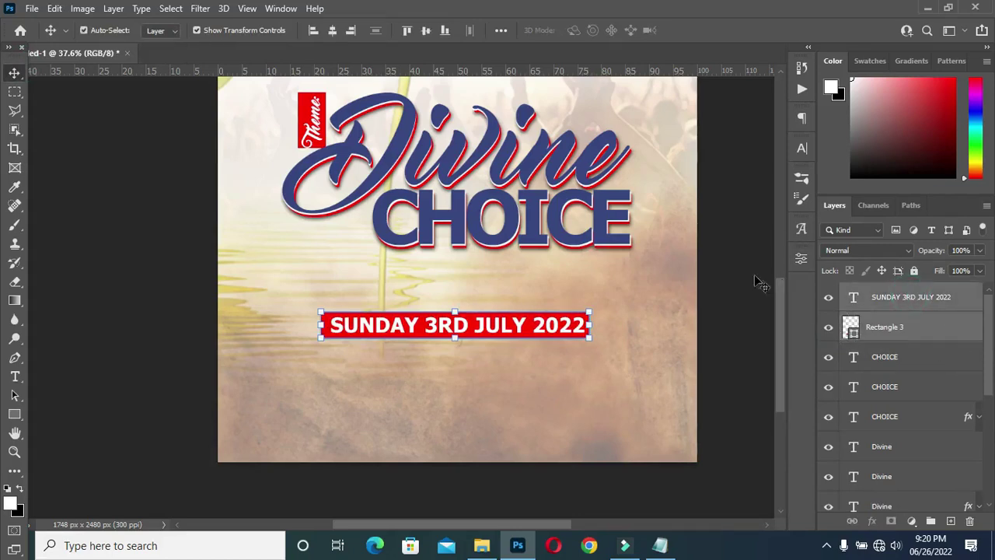
left_click_drag(465, 329, 461, 296)
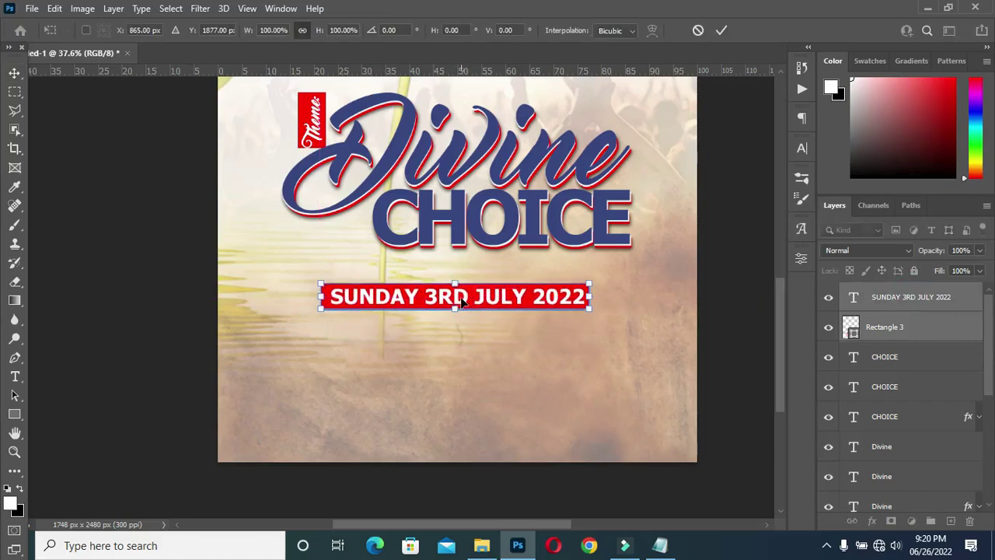
left_click(721, 30)
key("ctrl+a")
left_click(332, 30)
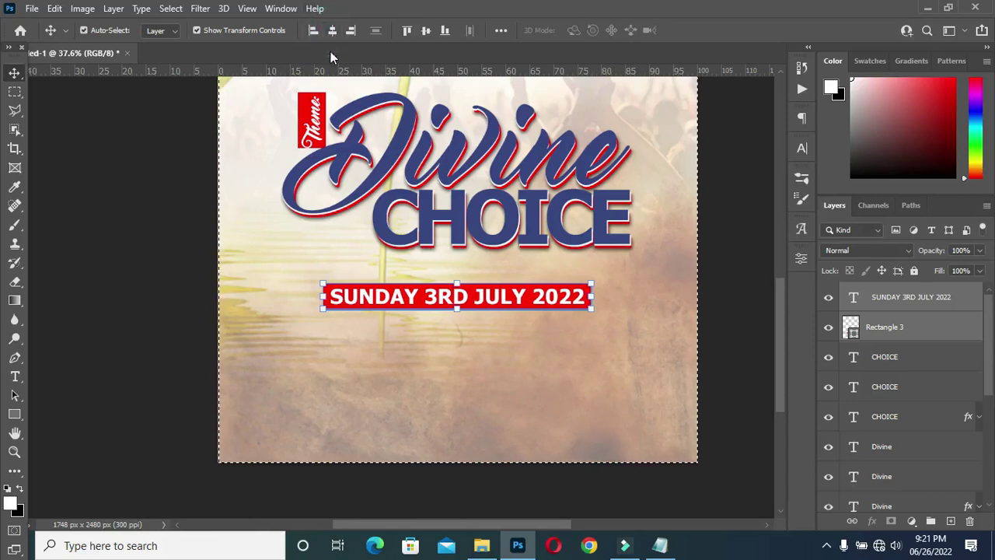
key("ctrl+d")
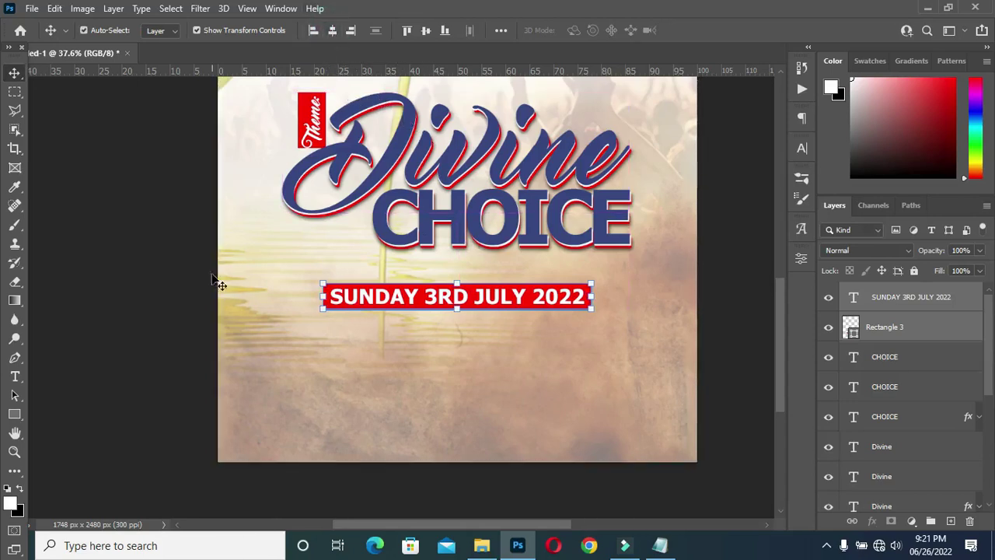
Deselect the date banner and examine the flyer's overall layout and the space below the date.
left_click(124, 250)
key("ctrl+0")
scroll(355, 441, "up", 3)
scroll(436, 451, "down", 2)
scroll(408, 487, "up", 2)
key("ctrl+0")
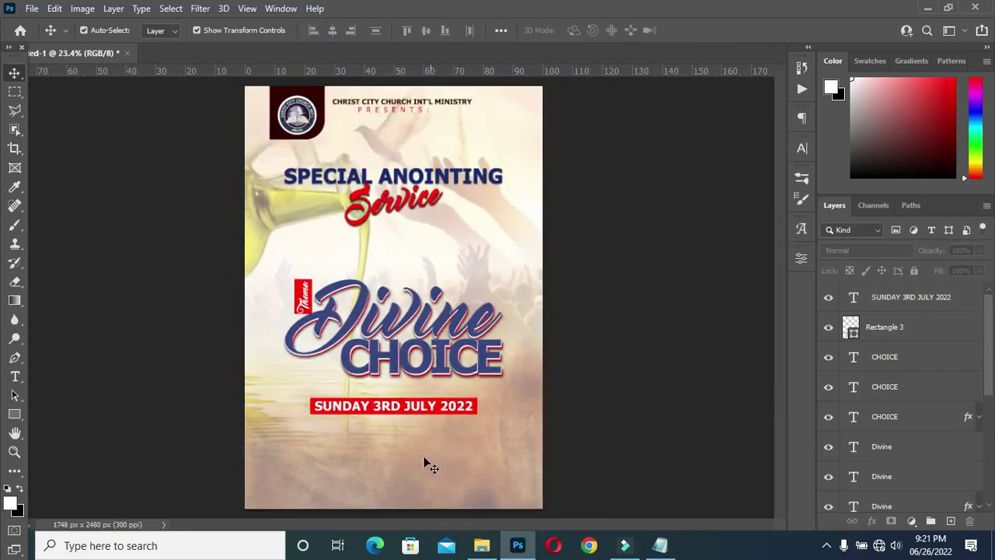
scroll(315, 479, "up", 2)
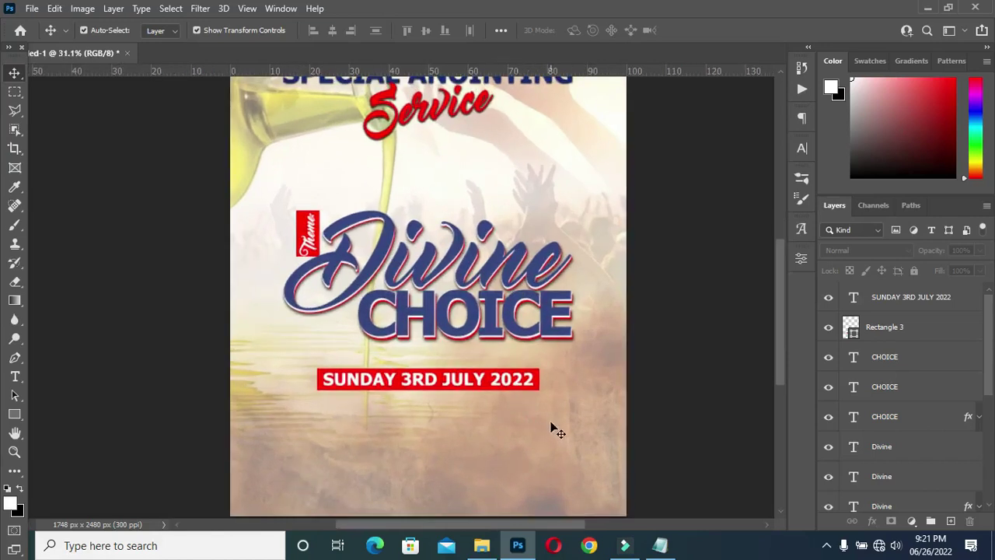
Select the 9AM line in the Special Anointing notes in Notepad and return to Photoshop.
left_click(660, 545)
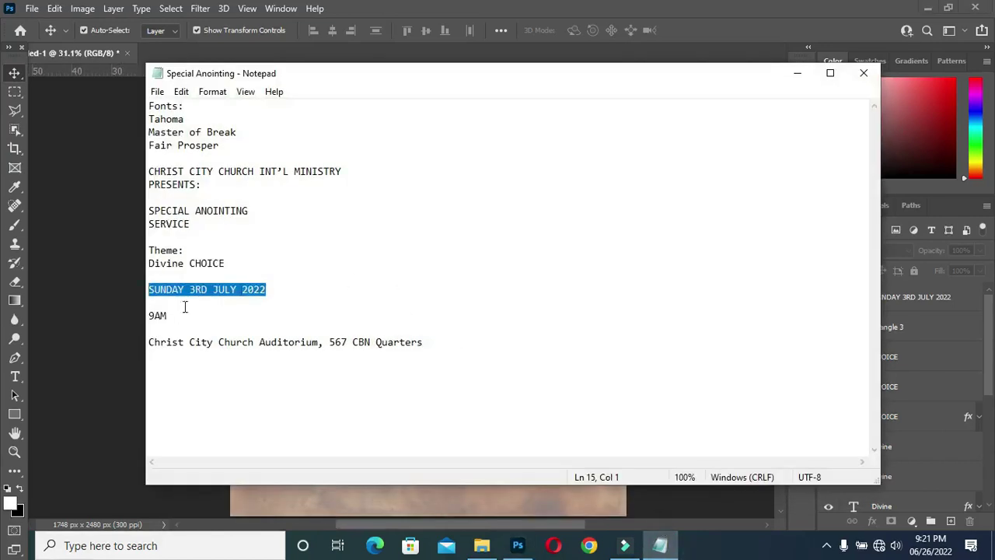
left_click_drag(168, 319, 148, 315)
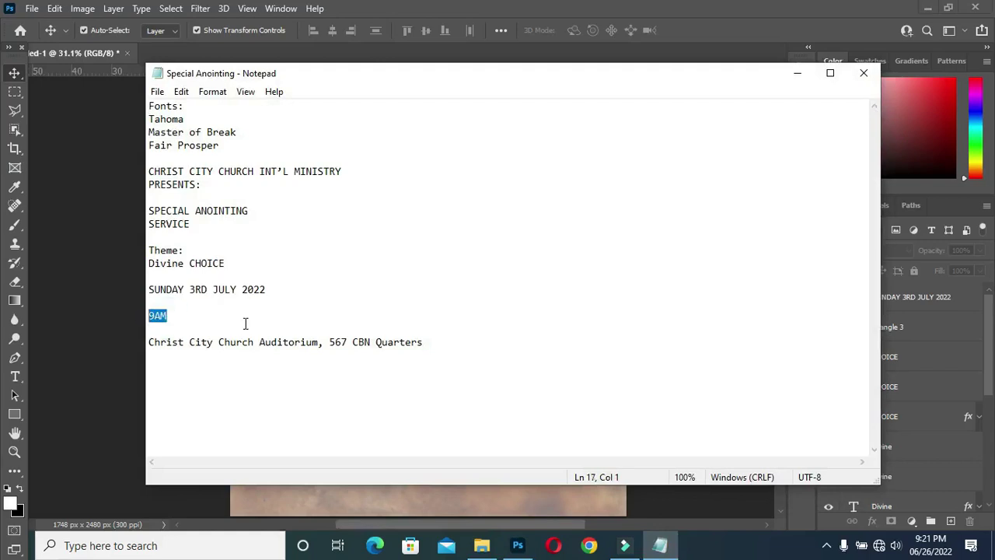
left_click(797, 73)
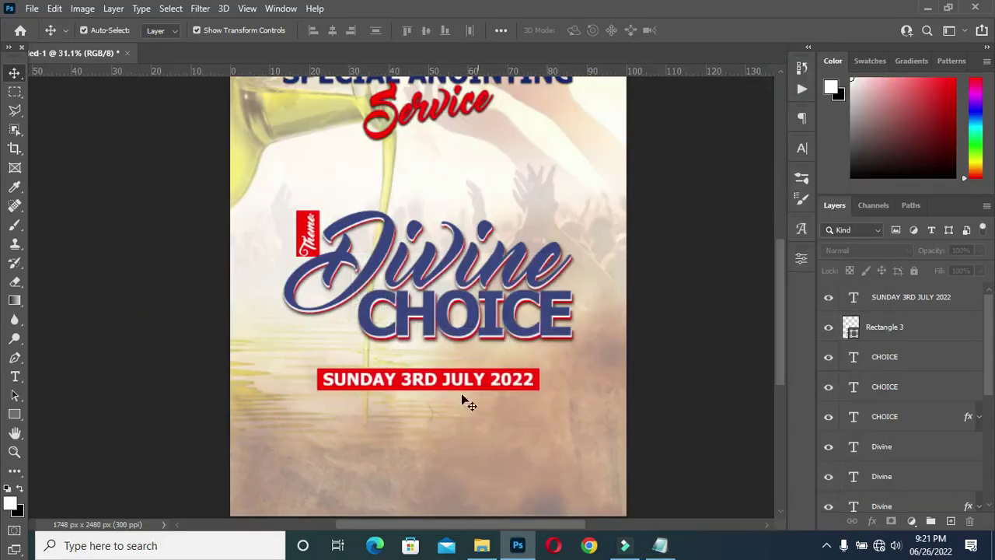
Draw a circle about 176 px wide just right of the date banner and fill it with the recently used red.
scroll(384, 435, "up", 1)
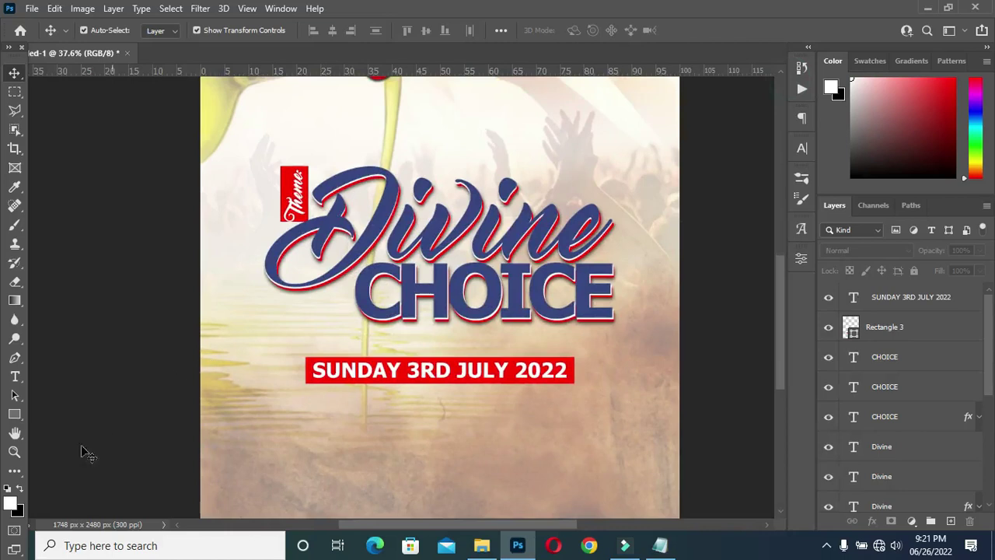
left_click(14, 417)
left_click(73, 434)
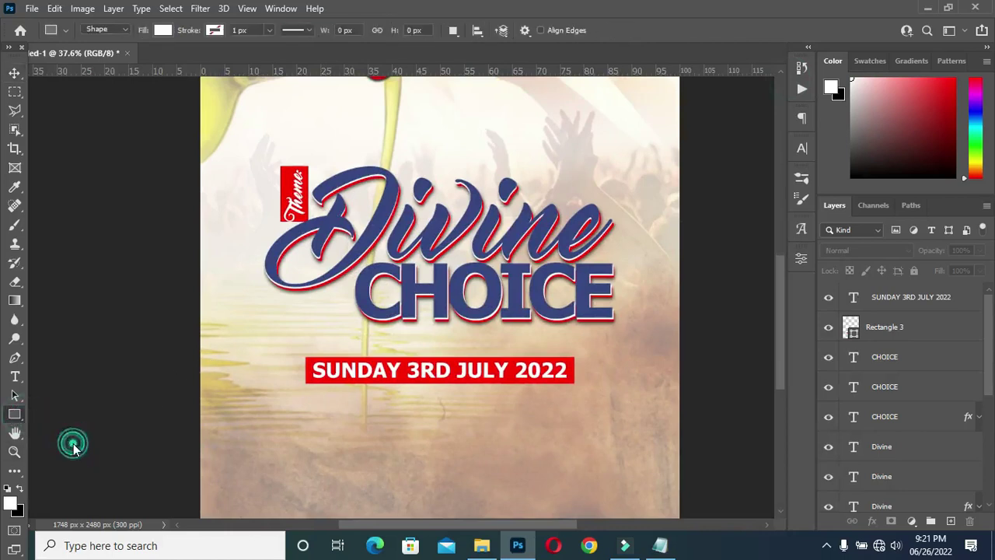
scroll(576, 353, "up", 1)
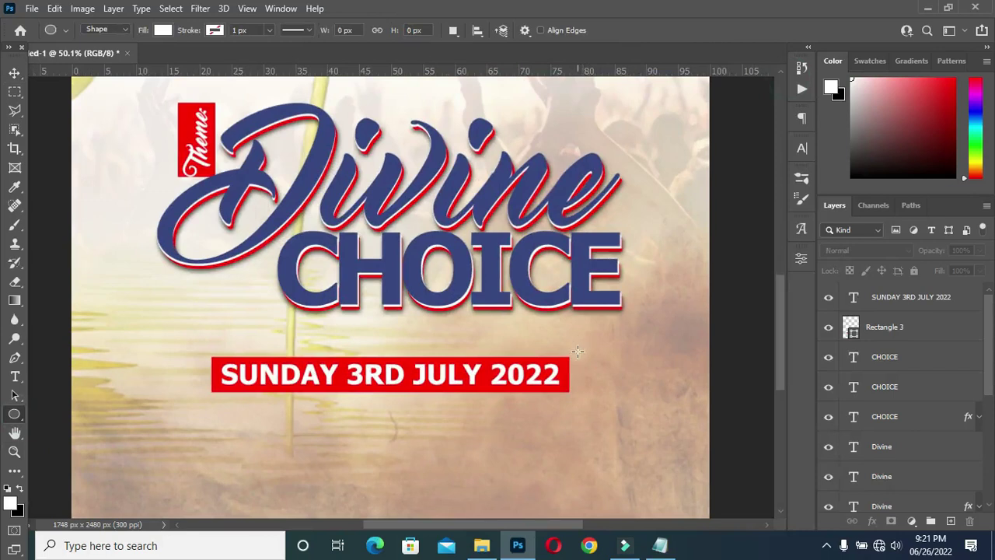
left_click_drag(581, 353, 672, 417)
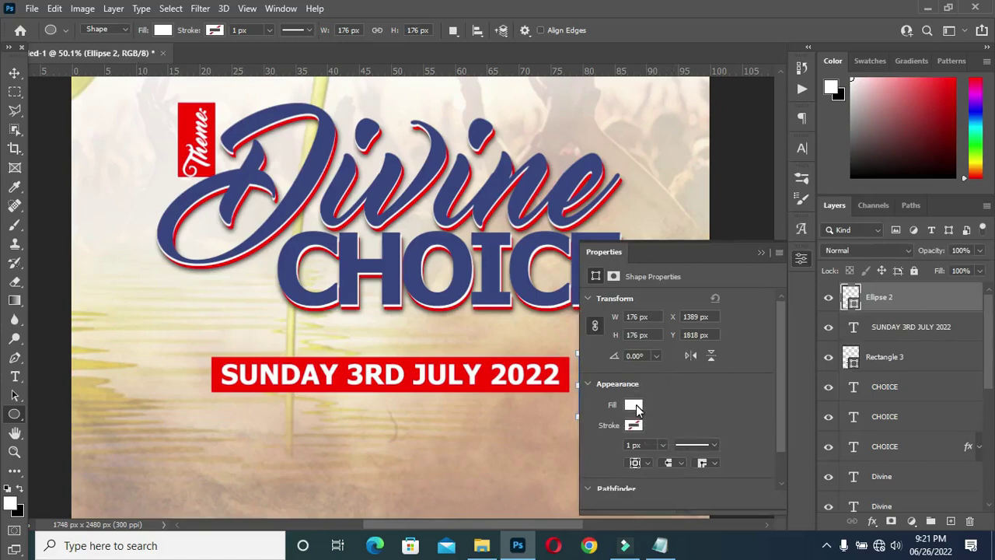
left_click(634, 405)
left_click(598, 360)
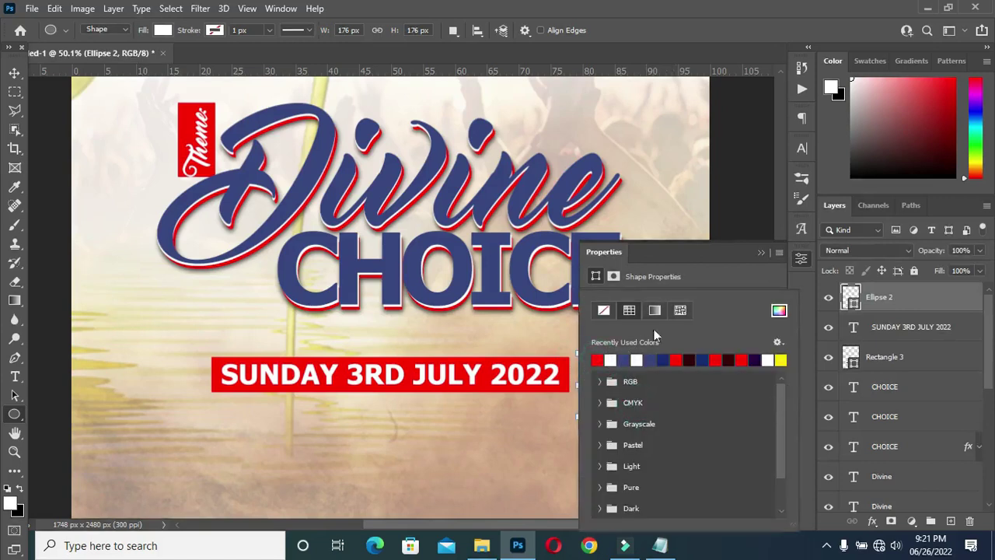
left_click(763, 252)
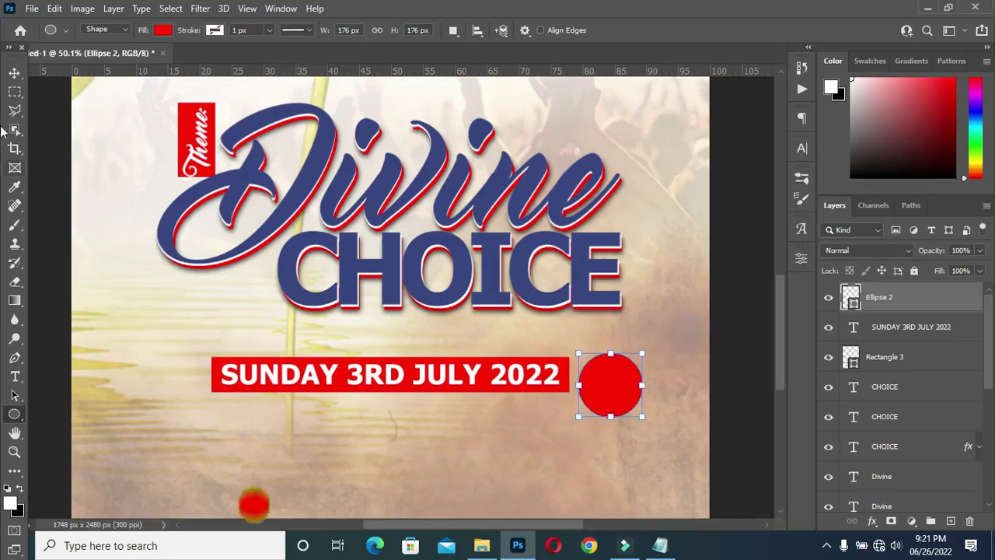
Move the red circle slightly up so it is vertically centered beside the date banner.
key("v")
mouse_move(618, 388)
left_mouse_down()
mouse_move(611, 375)
mouse_move(620, 377)
left_mouse_up()
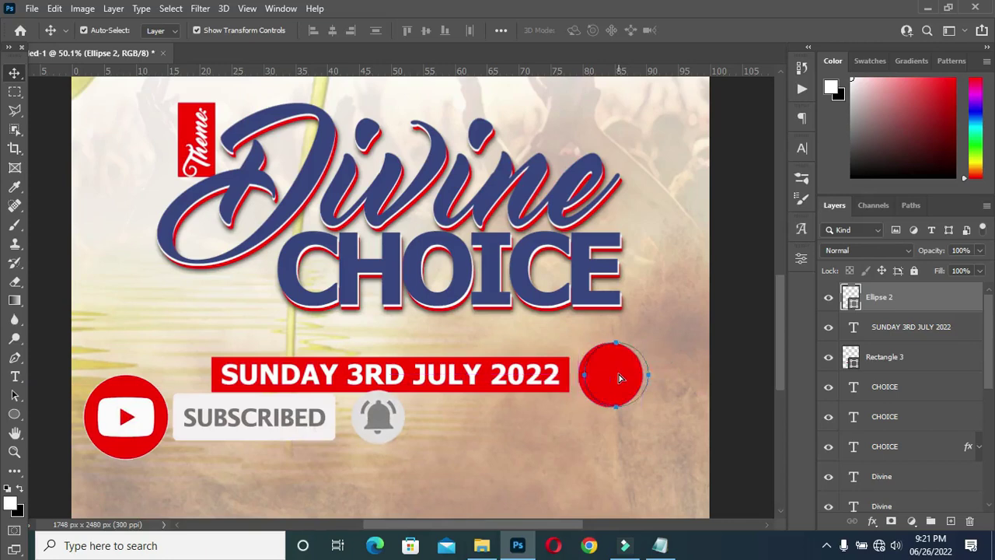
scroll(513, 381, "down", 3)
scroll(517, 386, "up", 1)
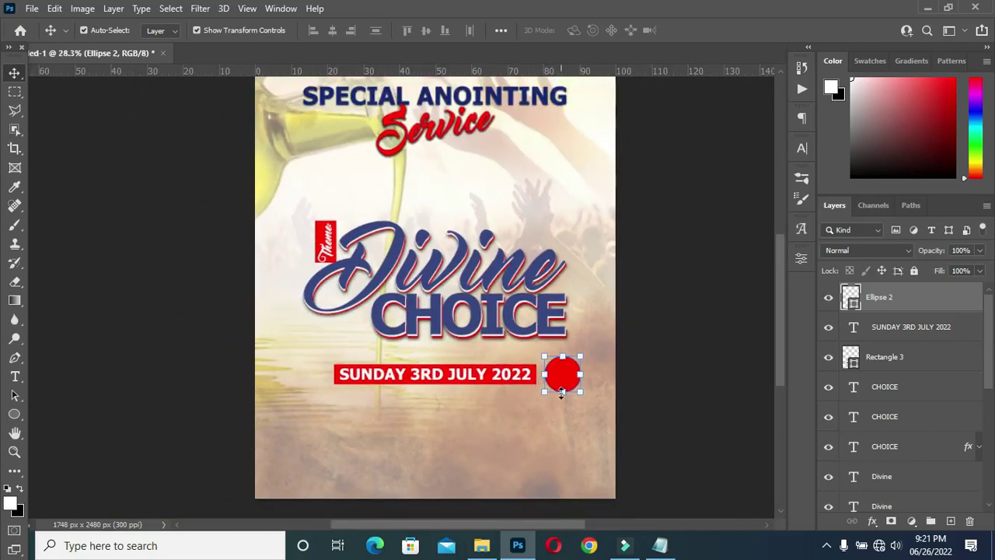
scroll(546, 378, "up", 3)
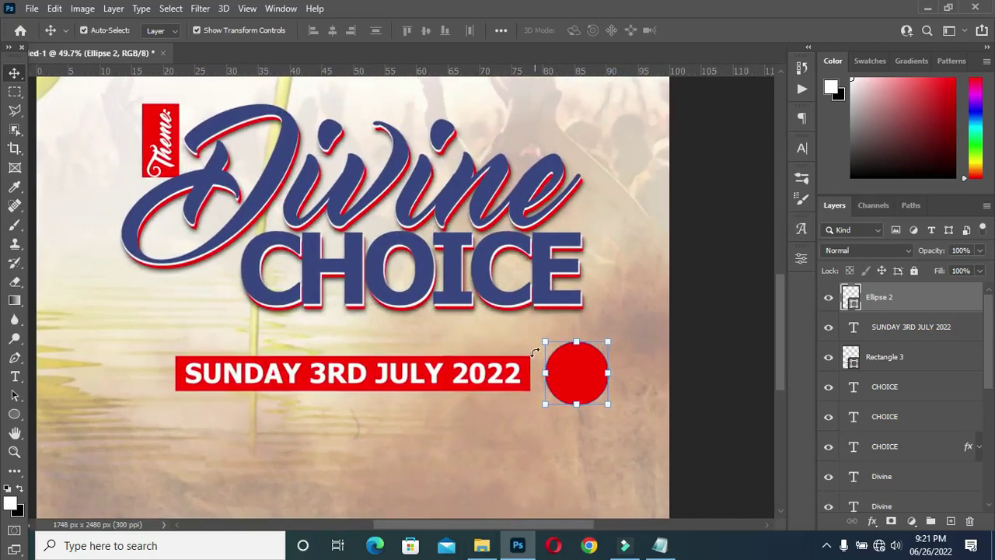
Add the white text 9AM in Tahoma Bold 18 pt and move it onto the red circle.
key("t")
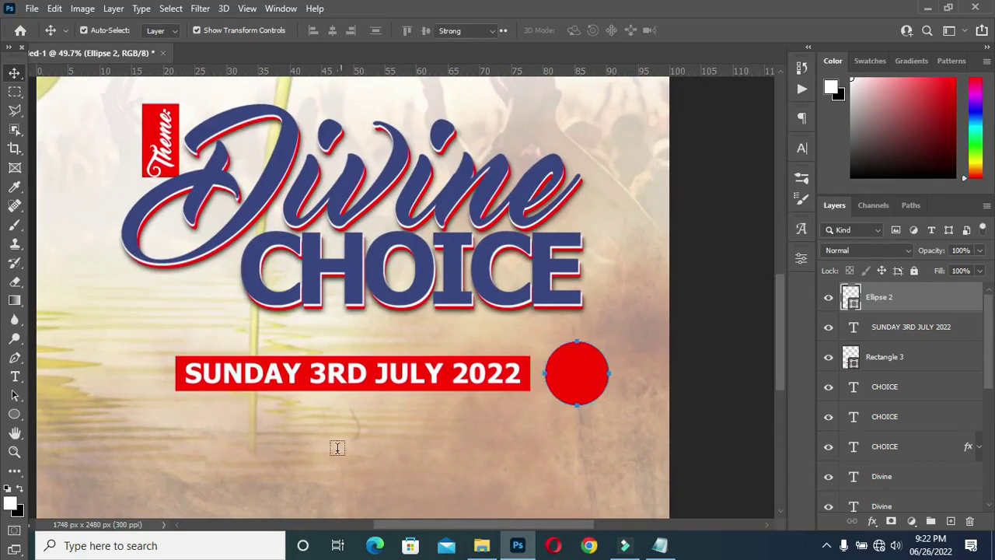
left_click(335, 441)
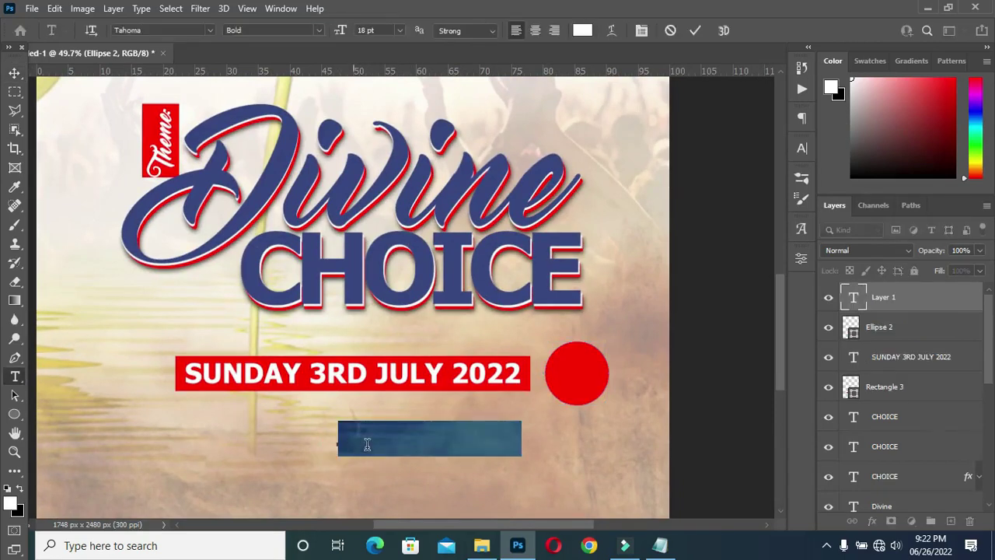
type("9AM")
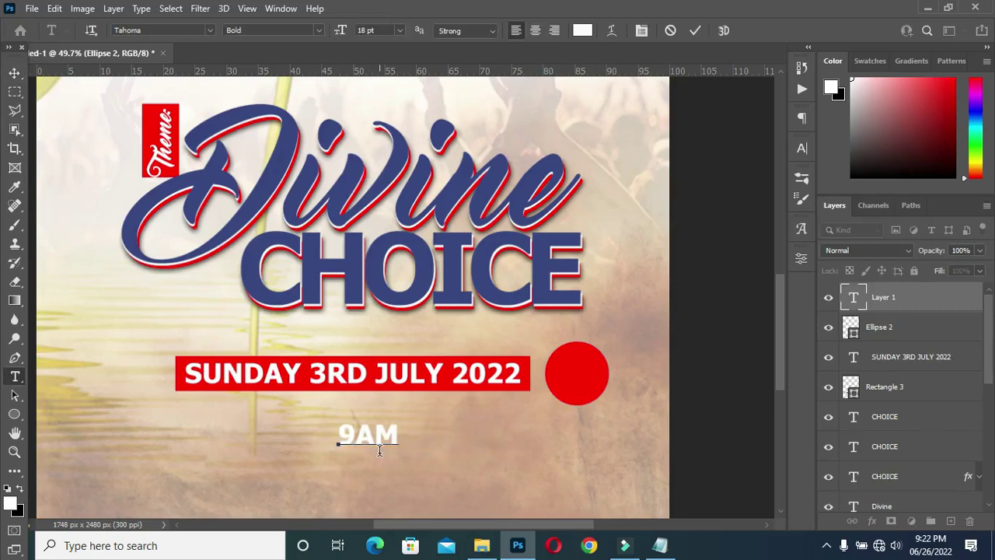
left_click(692, 32)
left_click_drag(369, 436, 581, 377)
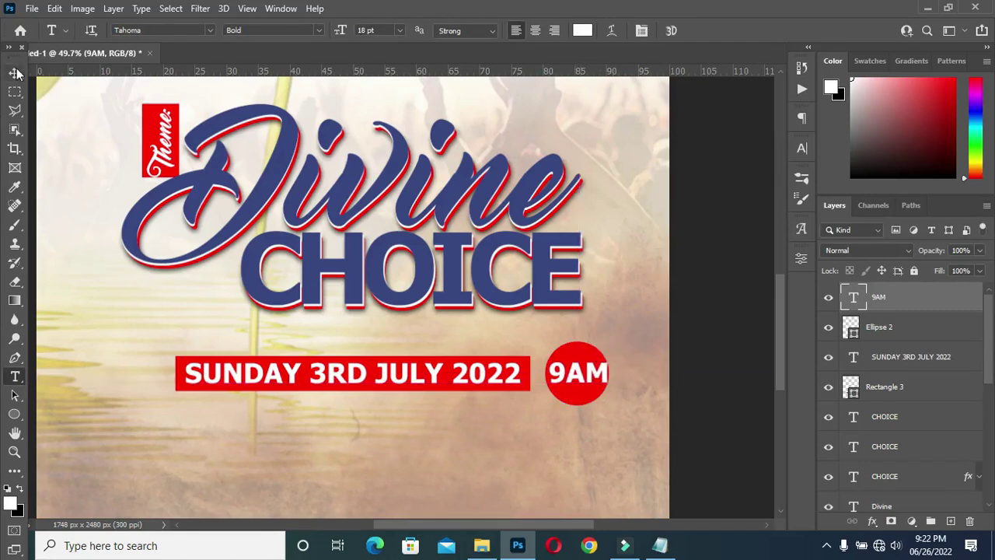
Enlarge the red circle slightly from its center so that it surrounds the 9AM text.
left_click(15, 72)
left_click(577, 352)
left_click_drag(608, 404, 615, 411)
left_click(722, 30)
left_click(691, 290)
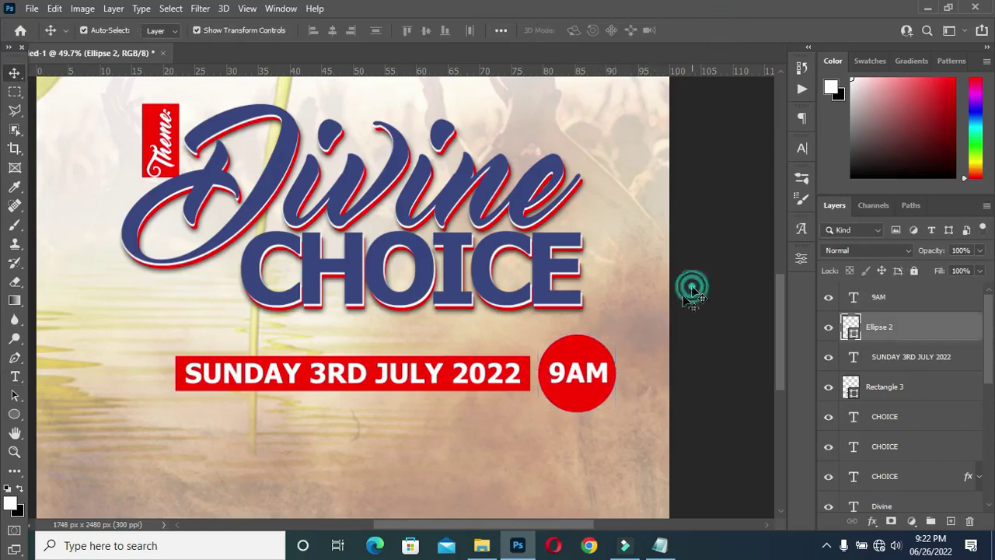
Shorten the 9AM text on the red circle to just 9.
left_click(581, 374)
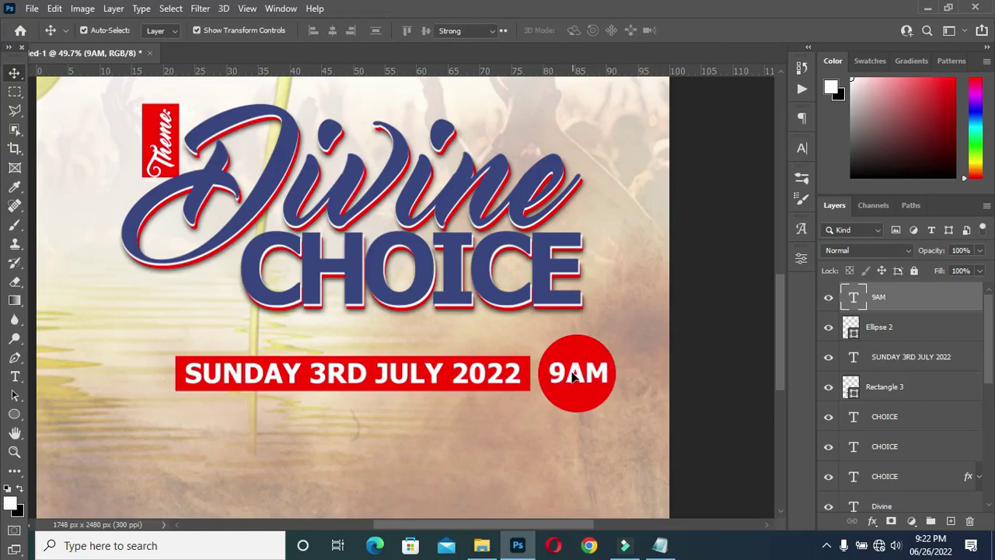
double_click(574, 376)
left_click_drag(566, 375, 615, 365)
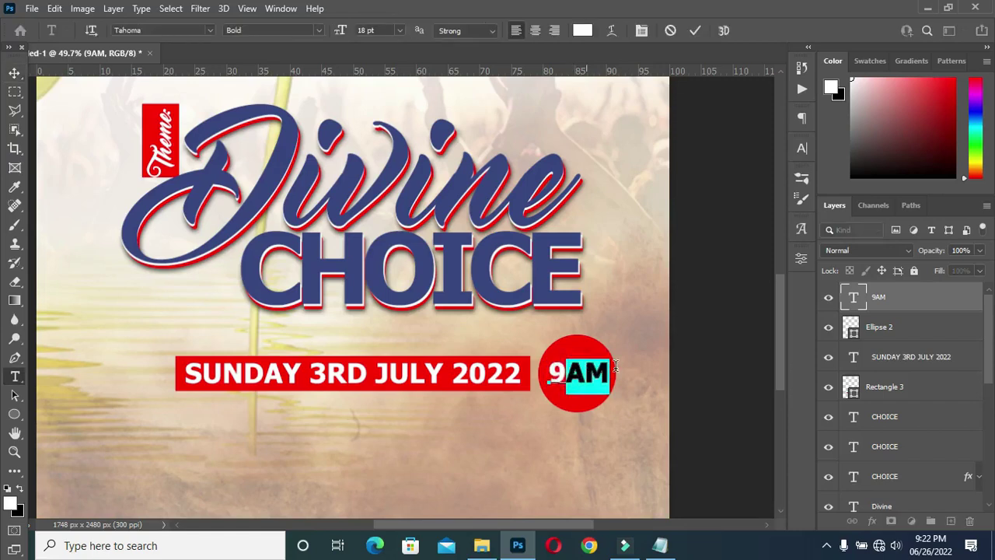
key("BackSpace")
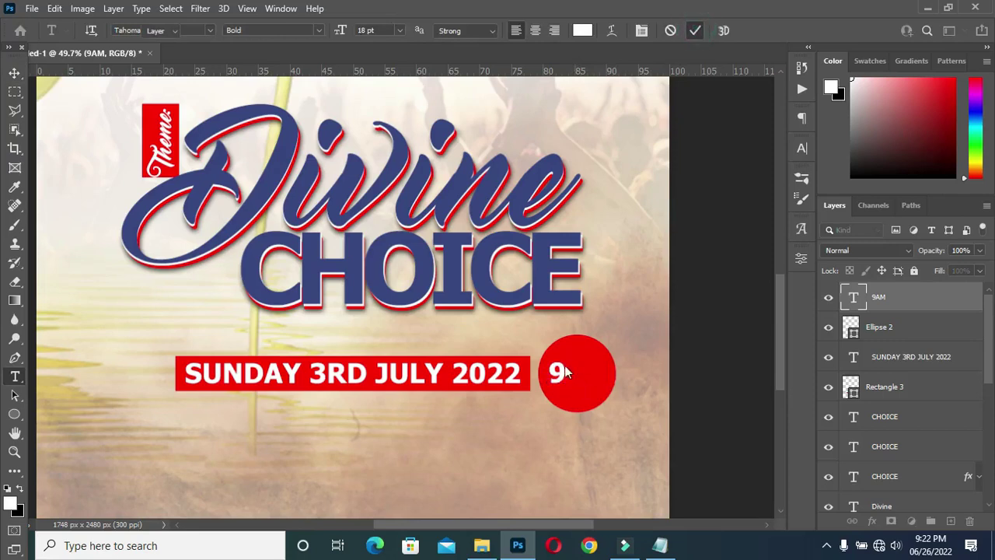
key("ctrl+Return")
key("v")
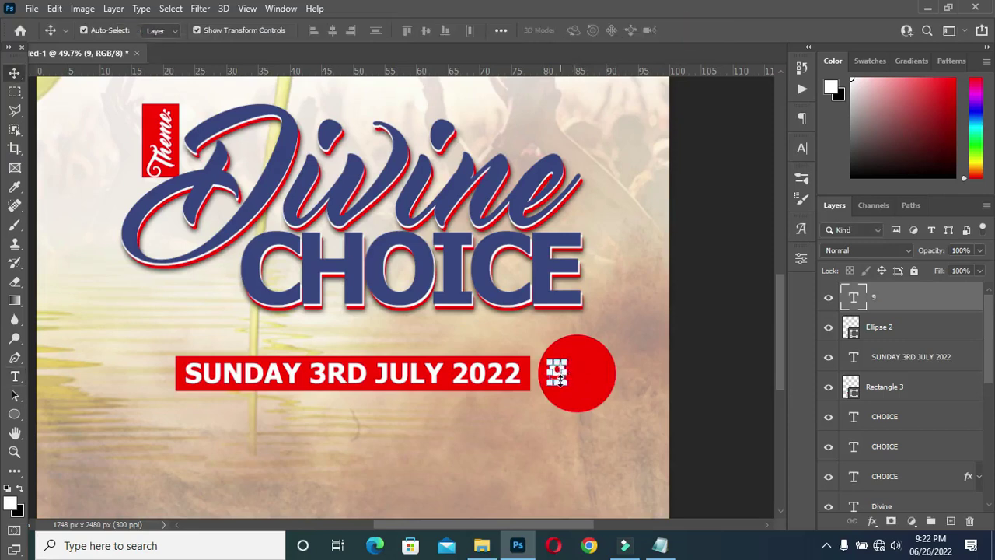
Enlarge the 9 to about 189.5% and center it in the upper part of the red circle.
left_click_drag(563, 379, 584, 357)
left_click_drag(576, 390, 575, 403)
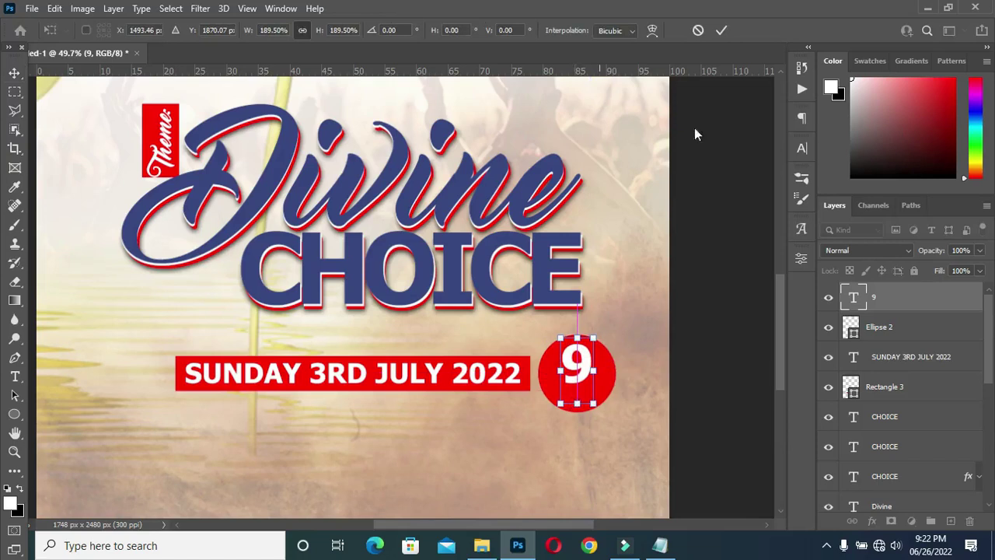
left_click(721, 30)
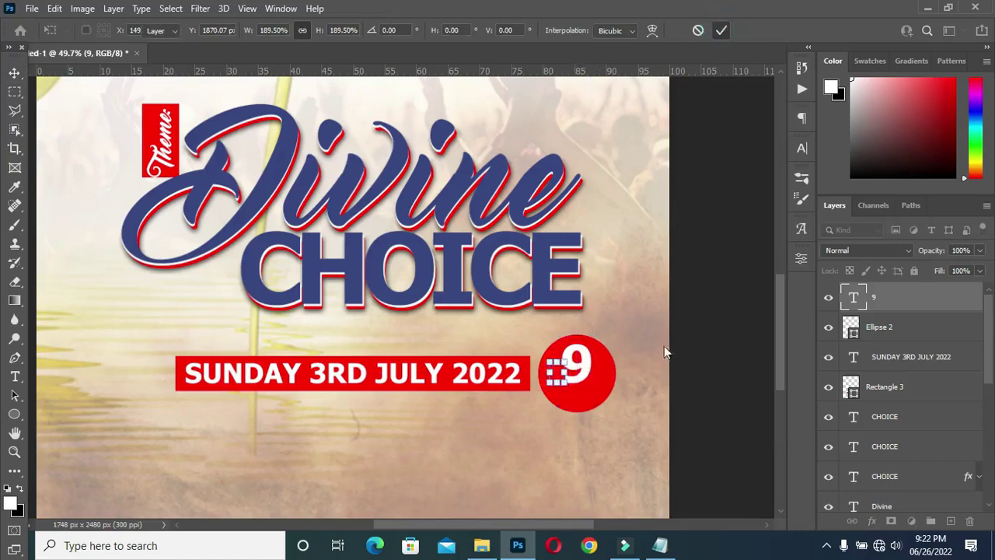
left_click(704, 380)
Add the separate white text AM in Tahoma Bold 18 pt below the date banner.
key("t")
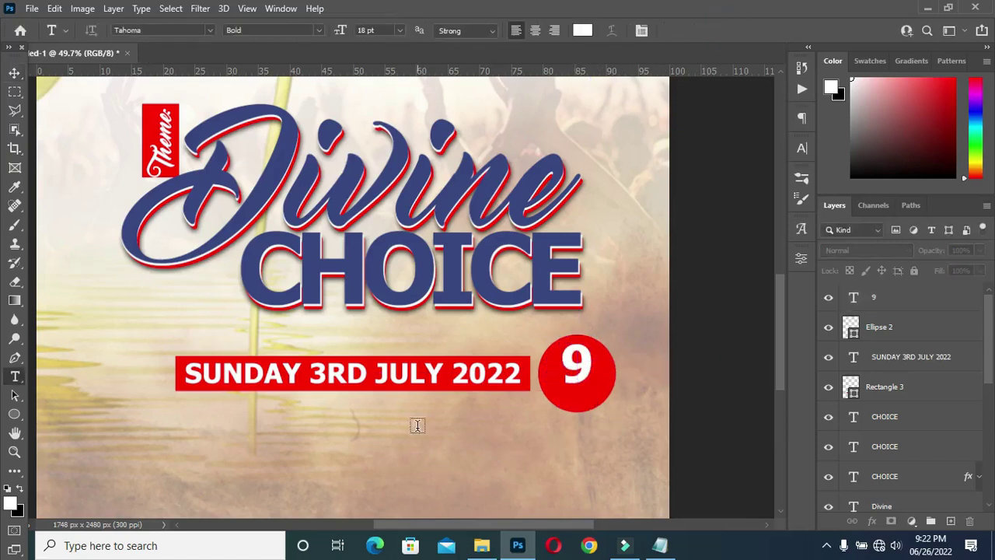
left_click(501, 440)
type("AM")
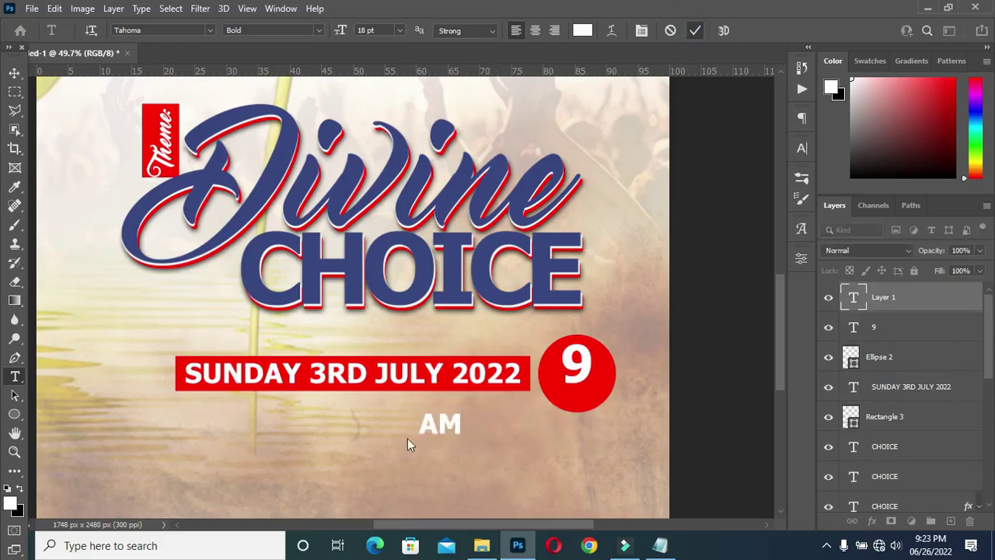
key("ctrl+Return")
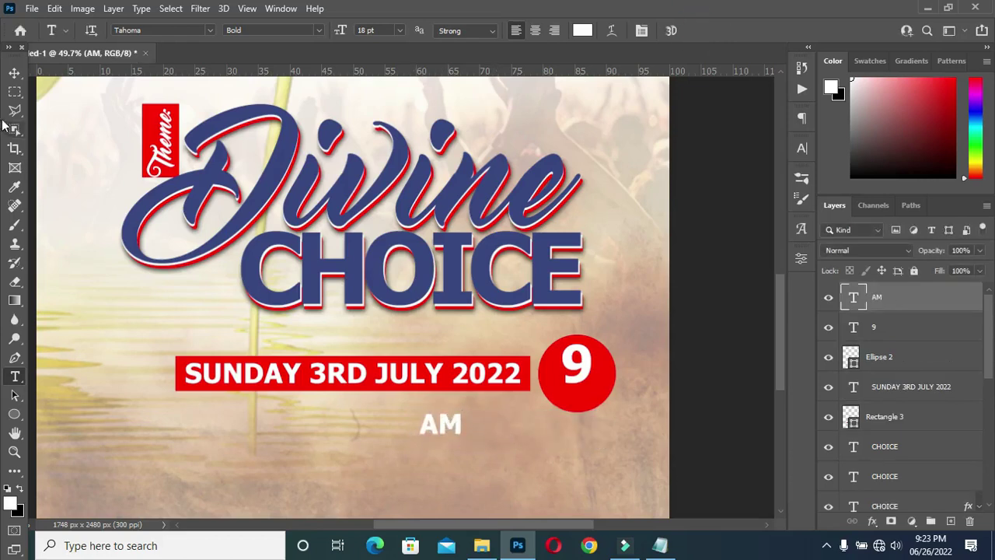
Scale the AM text down slightly and center it beneath the 9 inside the red circle.
left_click(14, 73)
left_click_drag(449, 424, 573, 395)
scroll(587, 395, "up", 2)
left_click(722, 30)
left_click(744, 207)
scroll(564, 327, "down", 3)
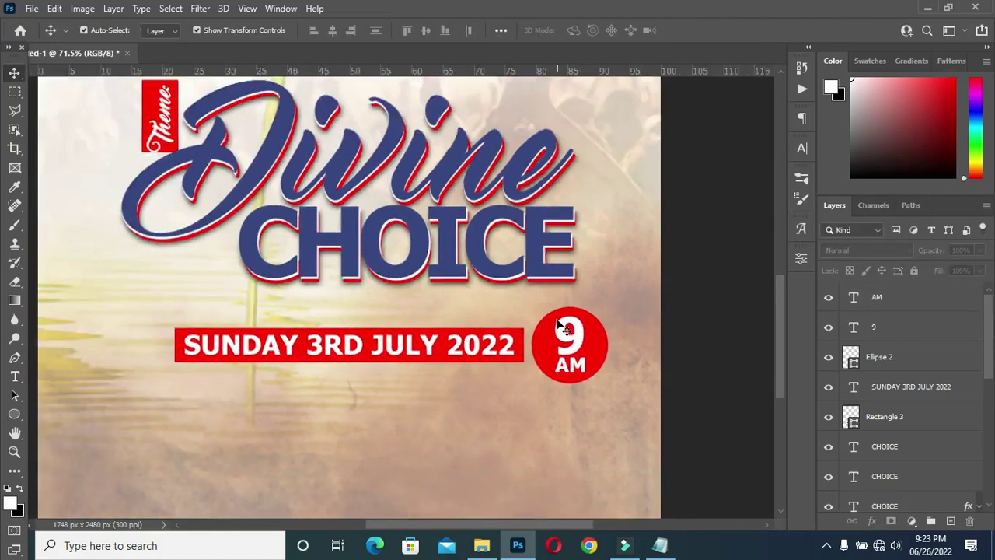
Draw a flat ellipse about 166 px wide and 17 px high below the red time badge.
scroll(564, 328, "down", 5)
scroll(521, 413, "up", 2)
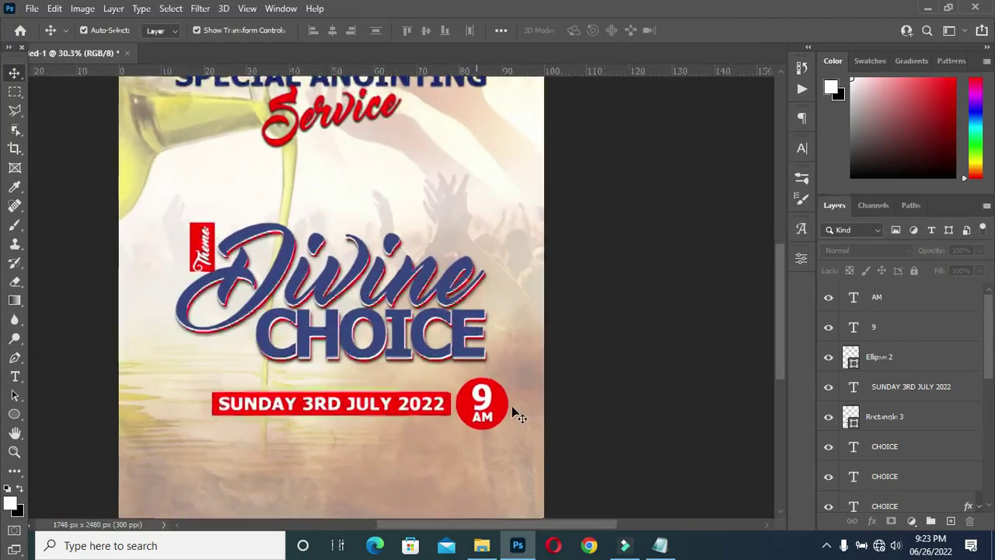
scroll(517, 412, "down", 1)
scroll(497, 432, "down", 1)
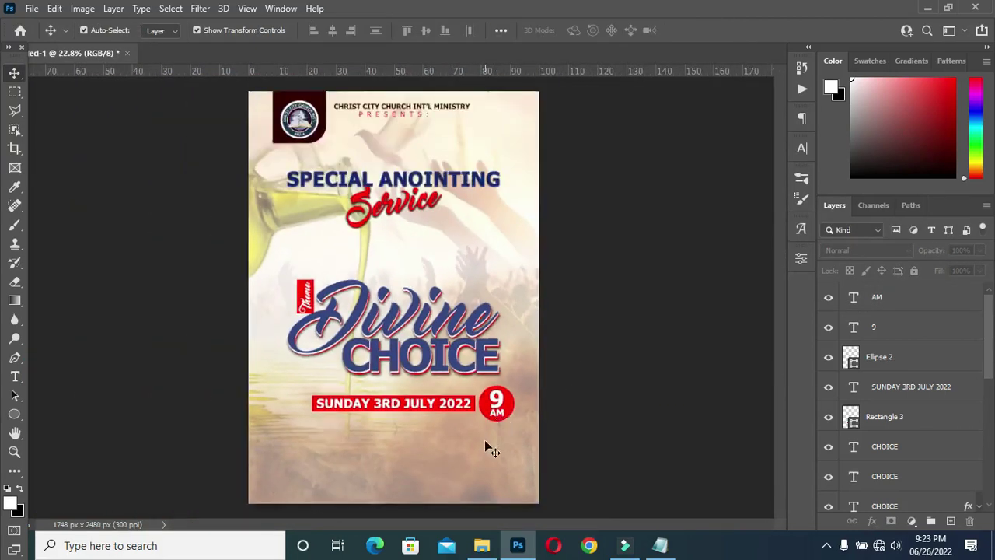
scroll(506, 420, "up", 4)
left_click(533, 385)
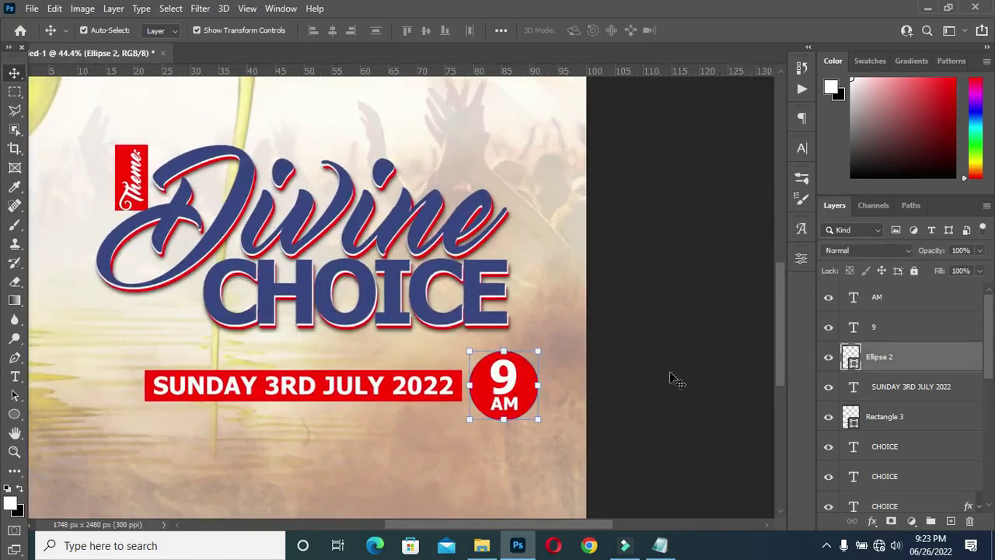
scroll(560, 433, "up", 1)
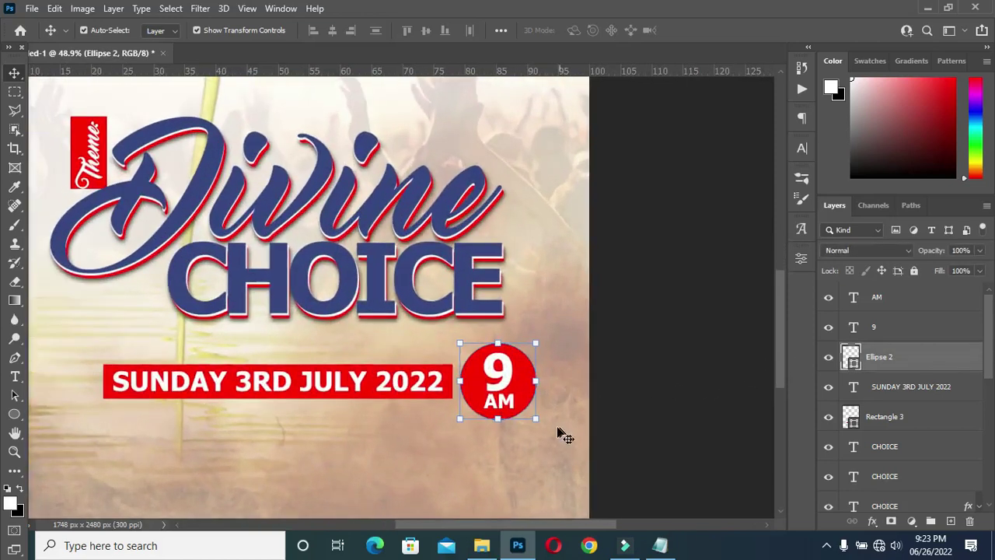
left_click(14, 416)
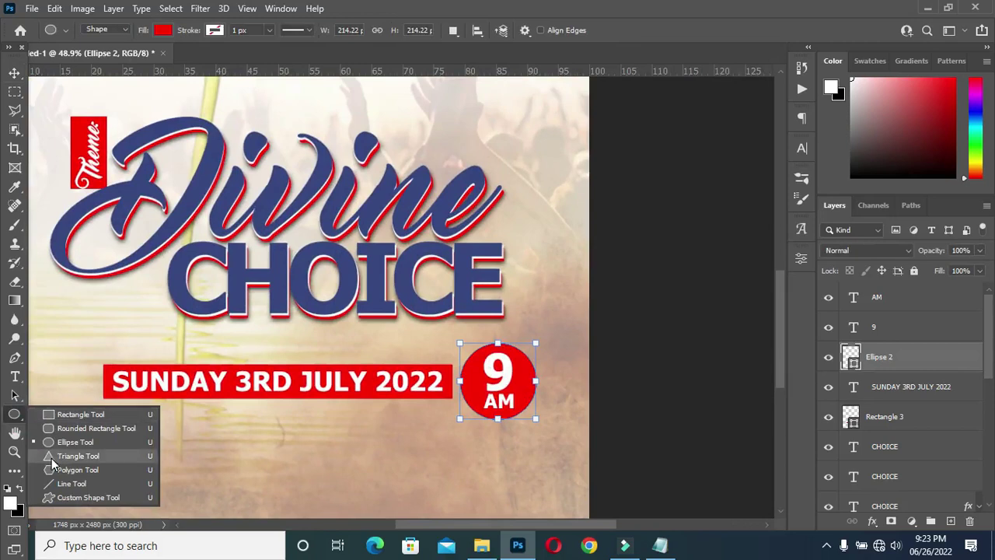
left_click(75, 443)
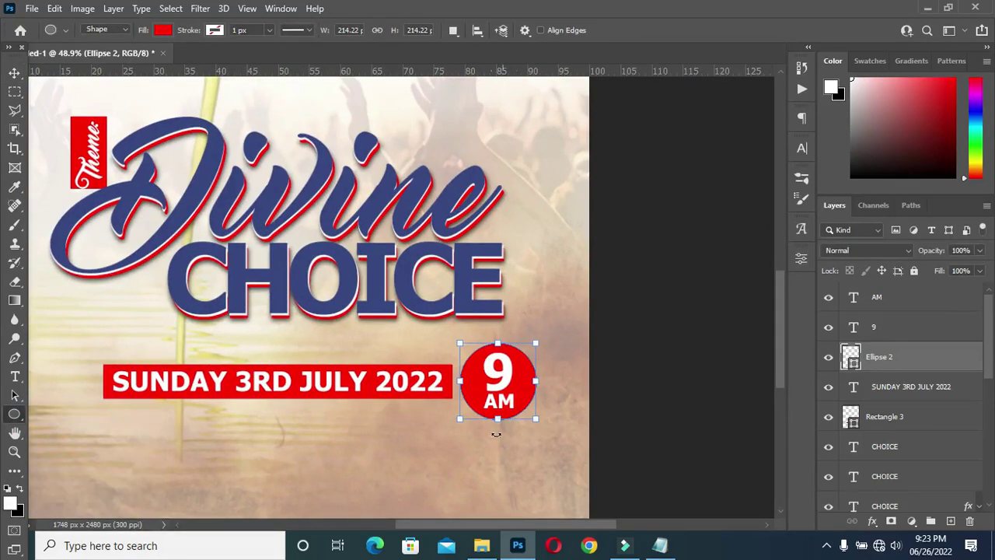
left_click_drag(451, 449, 507, 455)
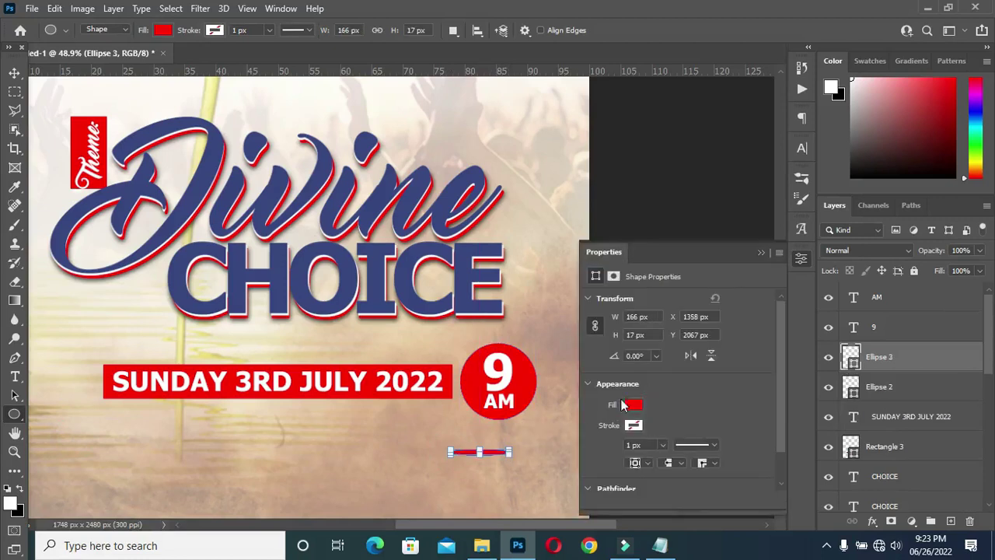
Change the flat ellipse's fill color to black.
left_click(636, 425)
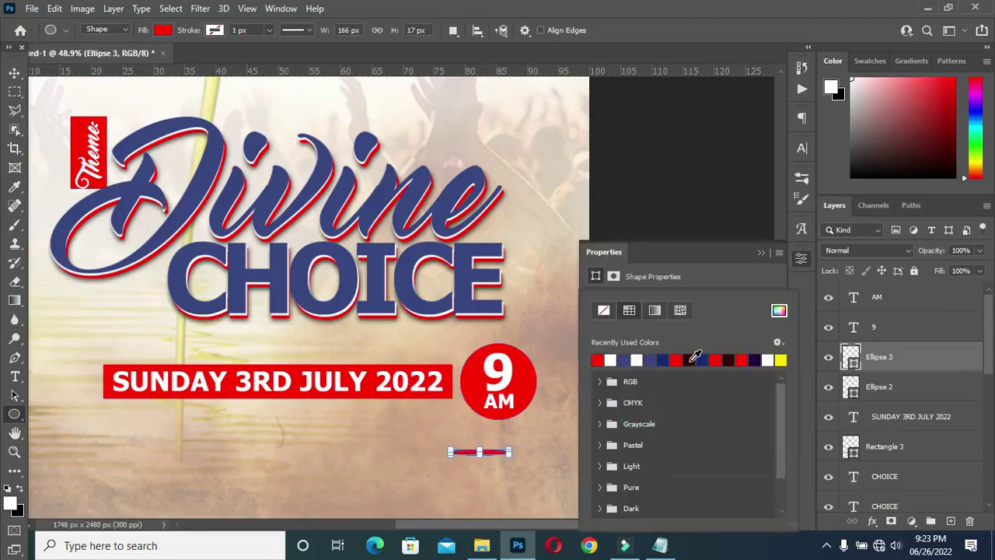
left_click(779, 311)
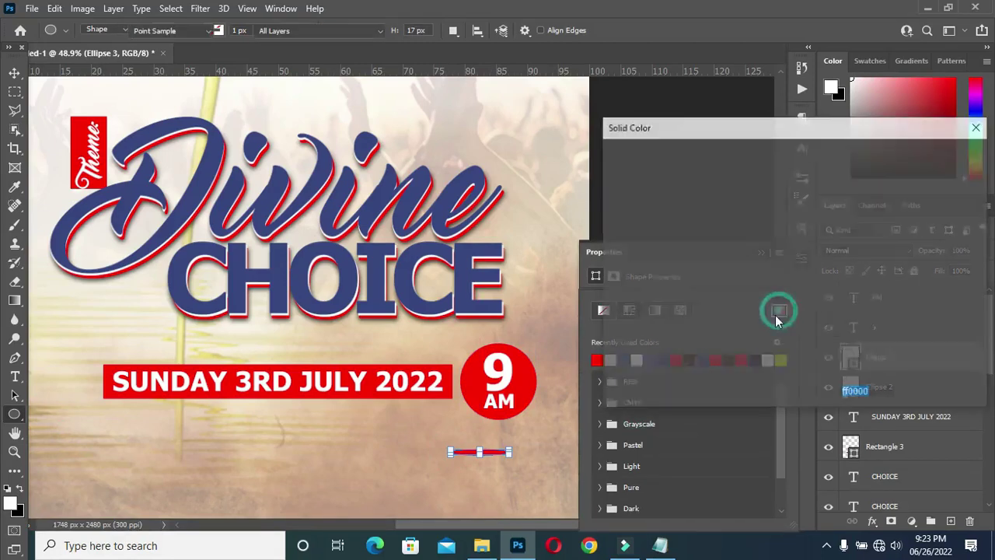
left_click(930, 158)
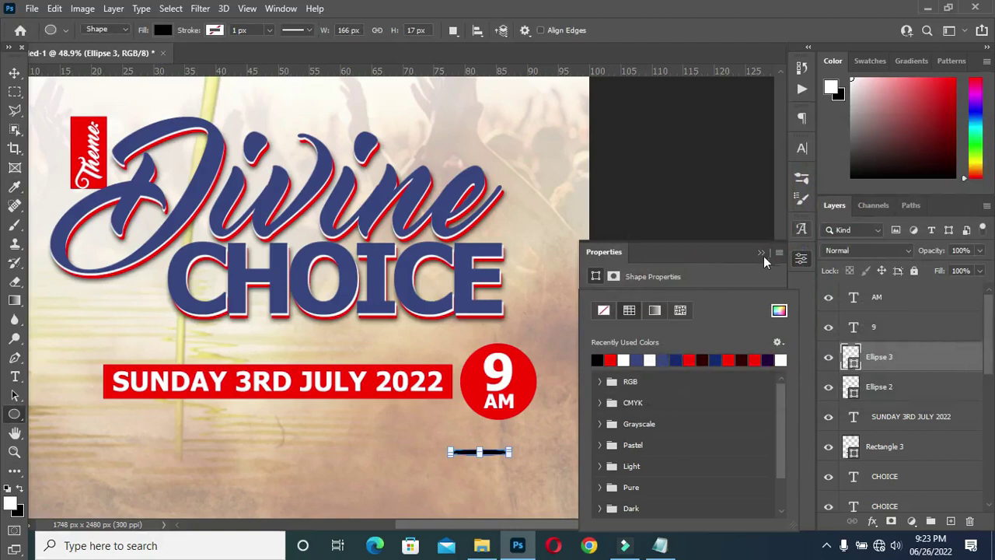
Move the black ellipse so it sits centered just beneath the red circle.
left_click(14, 72)
left_click(14, 72)
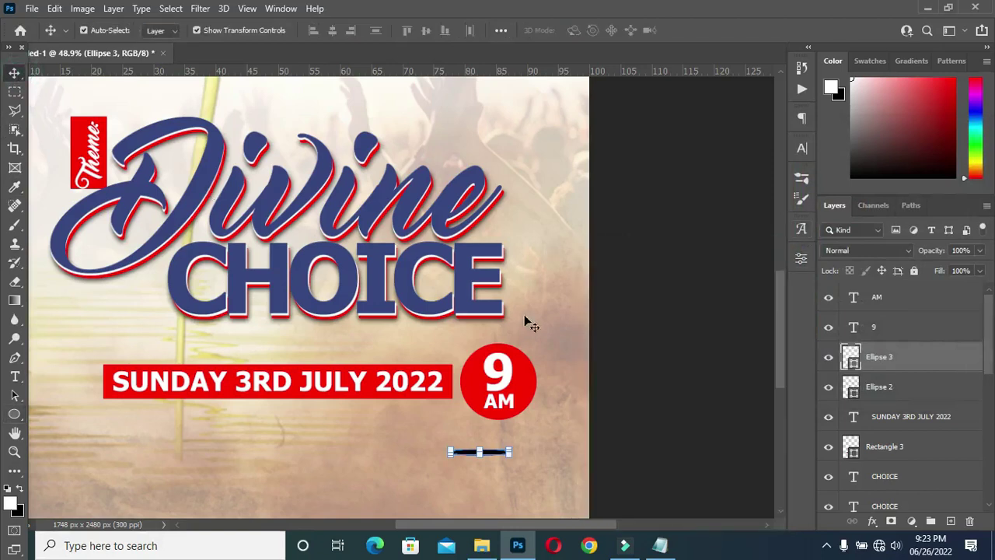
scroll(480, 449, "up", 3)
left_click_drag(480, 451, 511, 409)
scroll(510, 409, "down", 4)
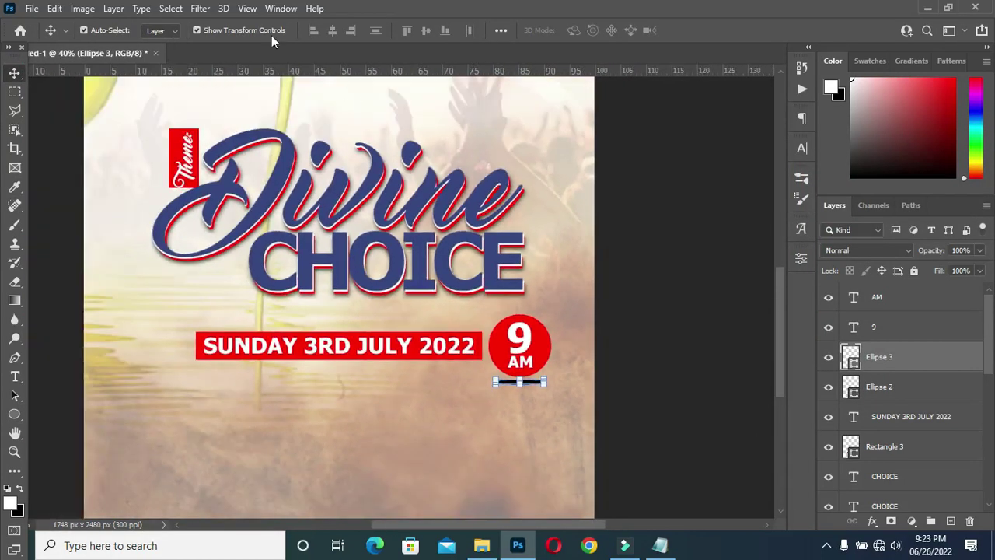
Convert the black ellipse to a smart object and soften it into a shadow with a Gaussian Blur.
left_click(197, 8)
mouse_move(258, 195)
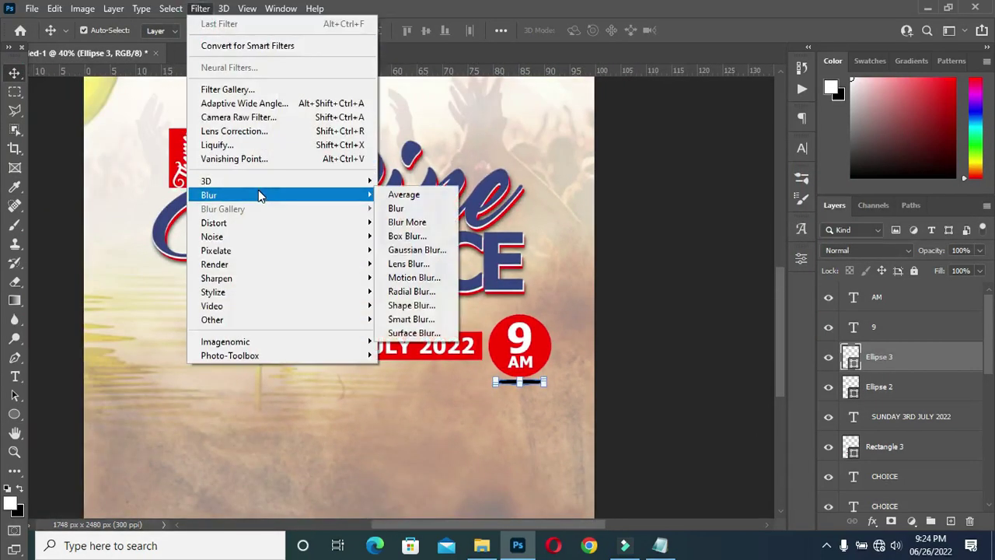
left_click(430, 224)
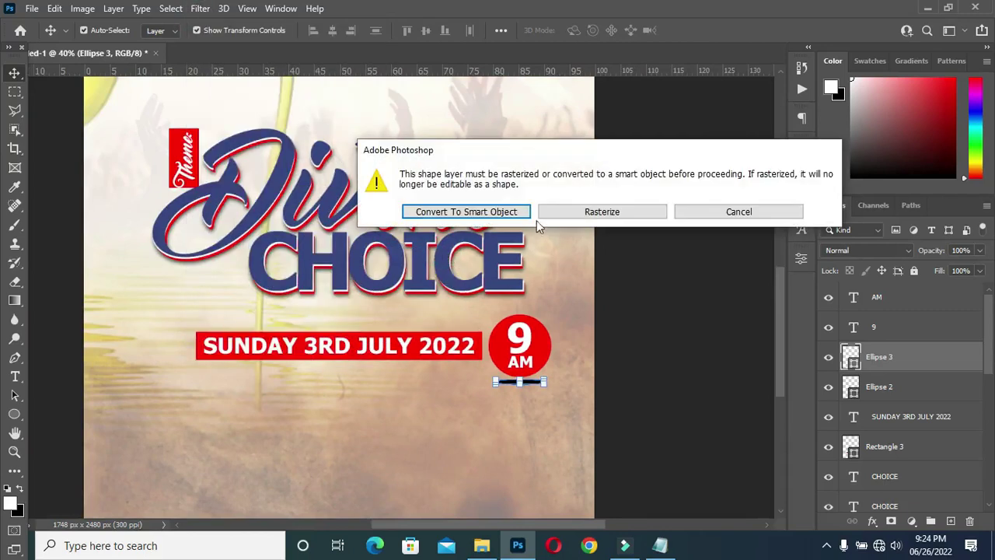
left_click(471, 211)
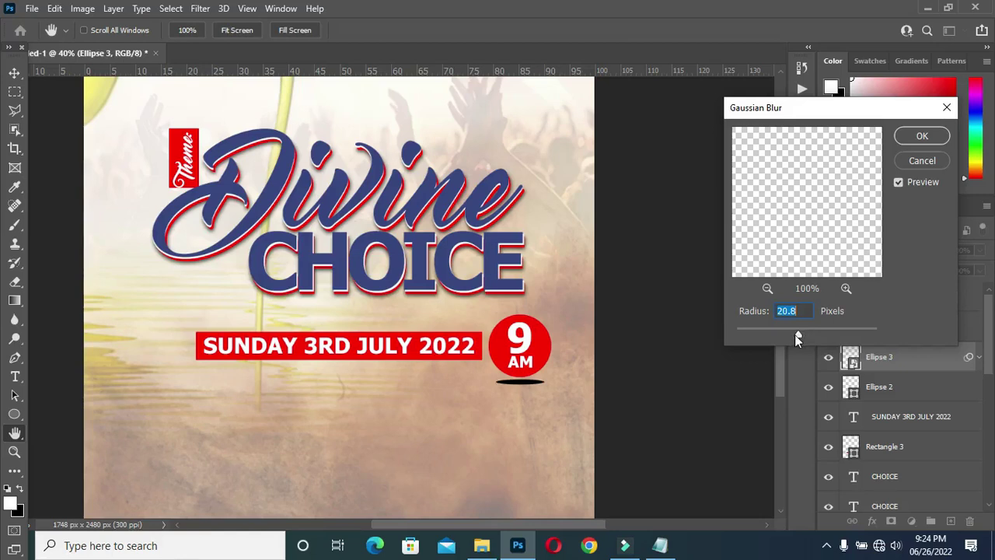
left_click_drag(798, 332, 792, 333)
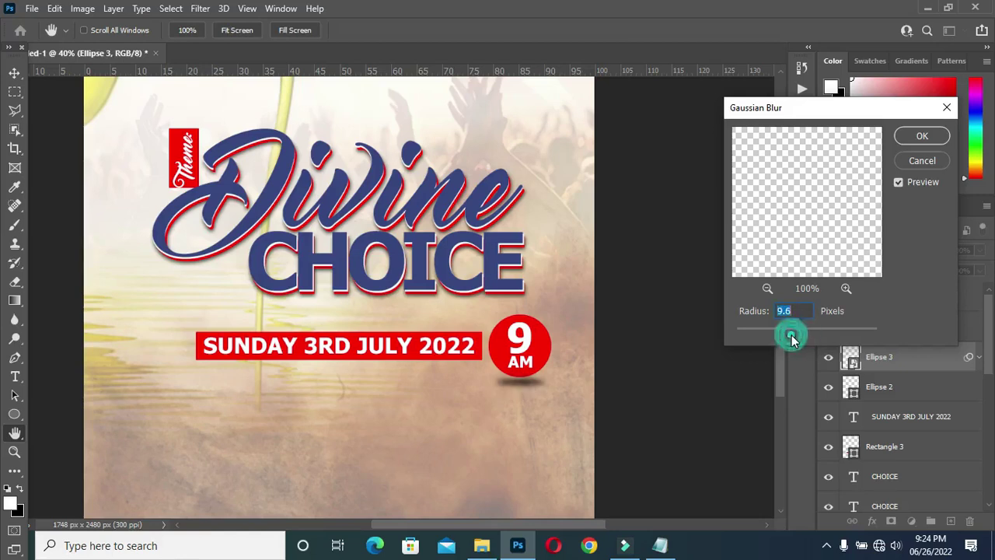
left_click_drag(795, 334, 794, 334)
left_click(923, 140)
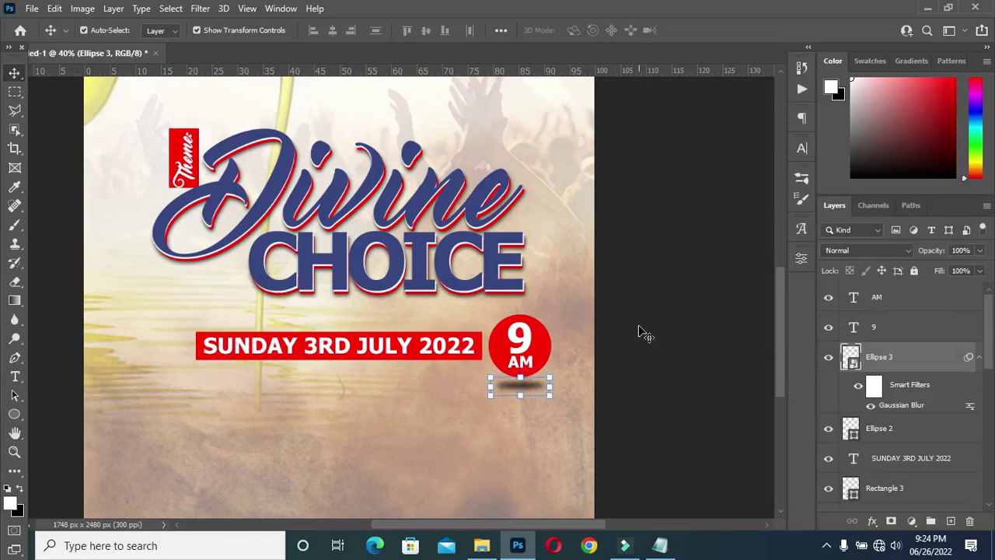
Lower the opacity of the blurred shadow ellipse to 74% and deselect it.
left_click_drag(938, 253, 936, 253)
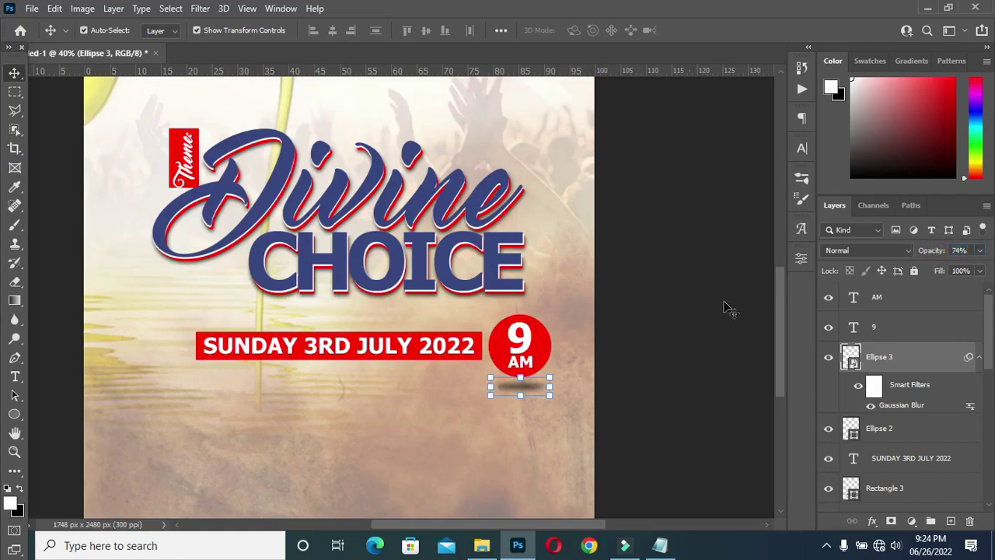
left_click(678, 308)
scroll(555, 358, "down", 5)
scroll(528, 392, "up", 3)
scroll(525, 390, "down", 3)
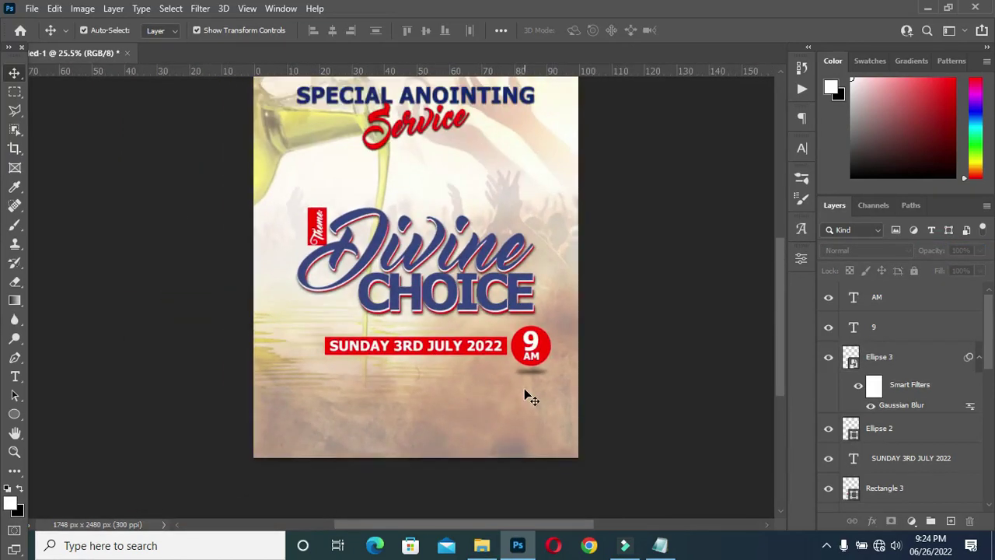
scroll(461, 400, "up", 2)
scroll(435, 403, "down", 2)
scroll(404, 411, "up", 2)
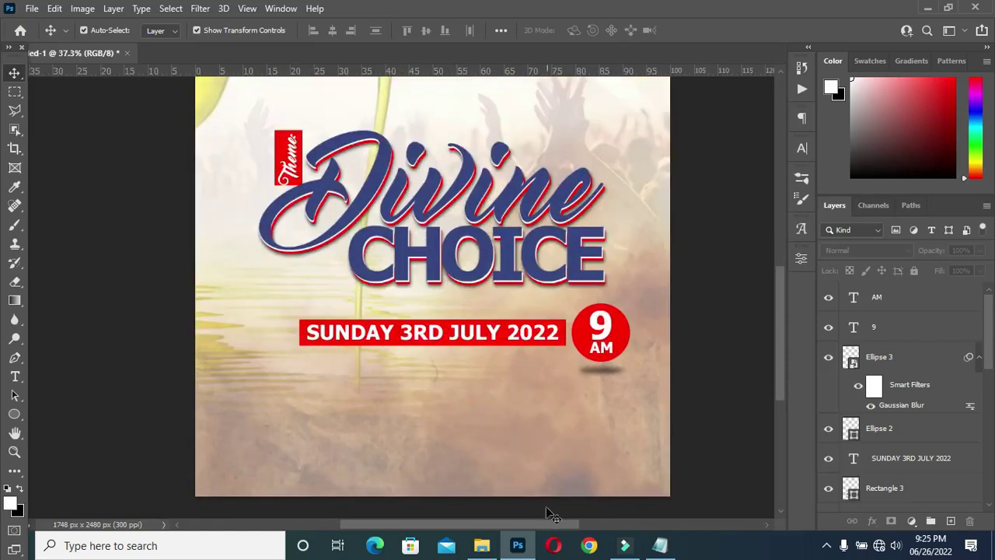
Switch to the Special Anointing notes in Notepad, copy the venue address line, and return to the flyer.
left_click(659, 545)
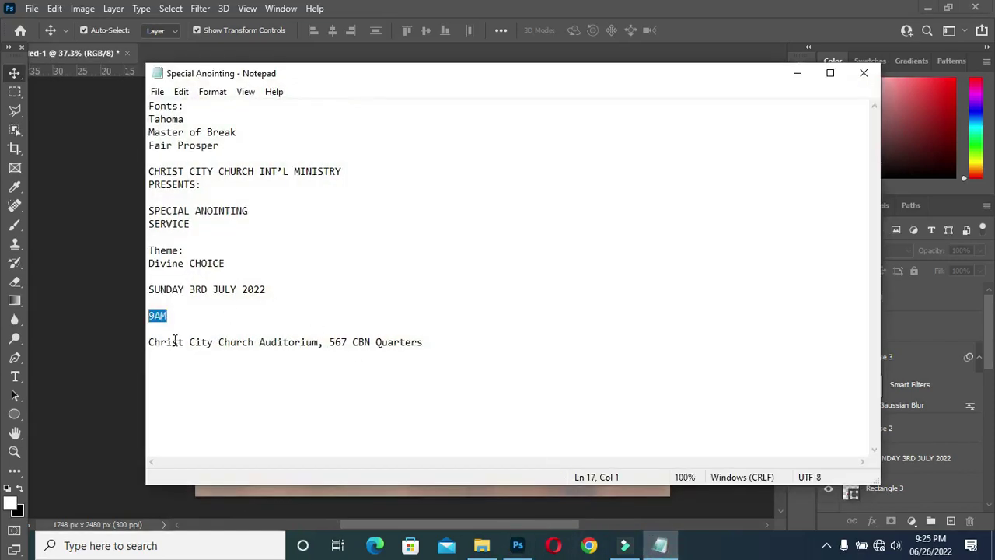
left_click_drag(149, 343, 440, 355)
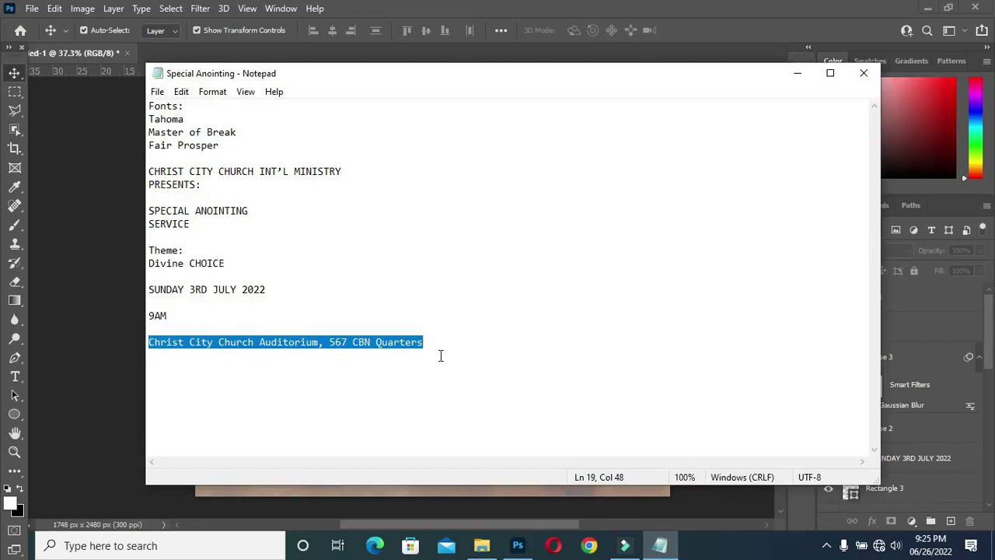
left_click(793, 74)
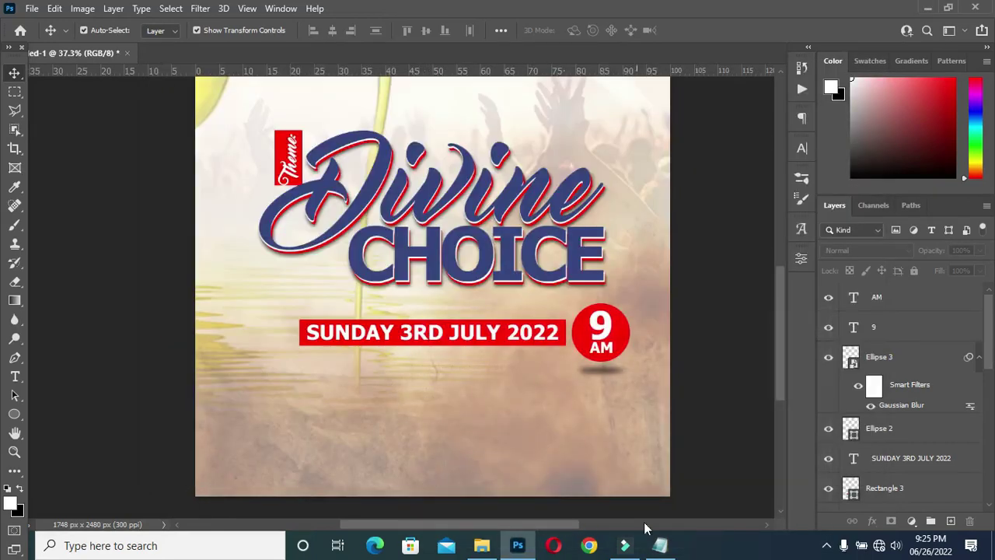
Place google-location-icon-16 from the Special Anointing Service folder on the flyer and shrink it to a small icon in the area below the date bar.
left_click(482, 545)
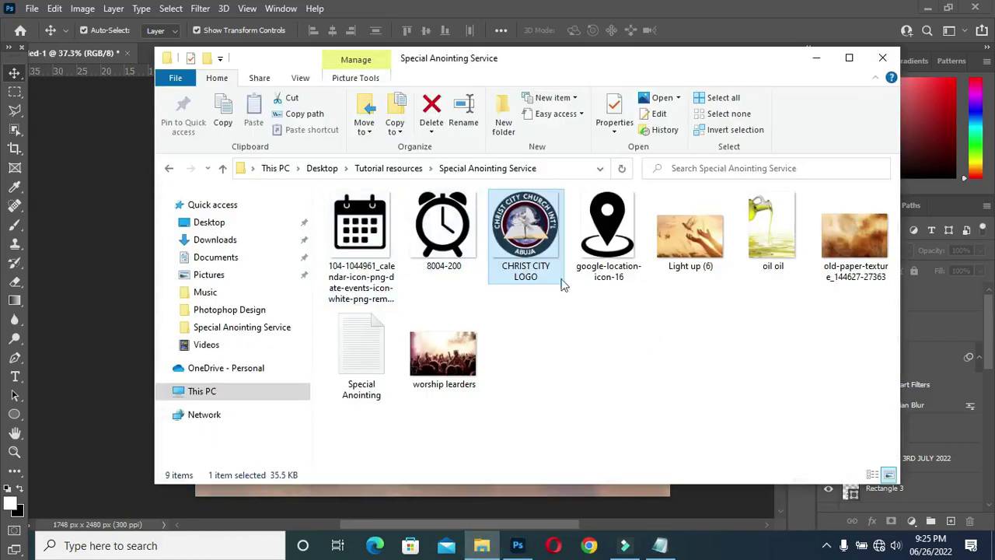
left_click_drag(608, 233, 83, 304)
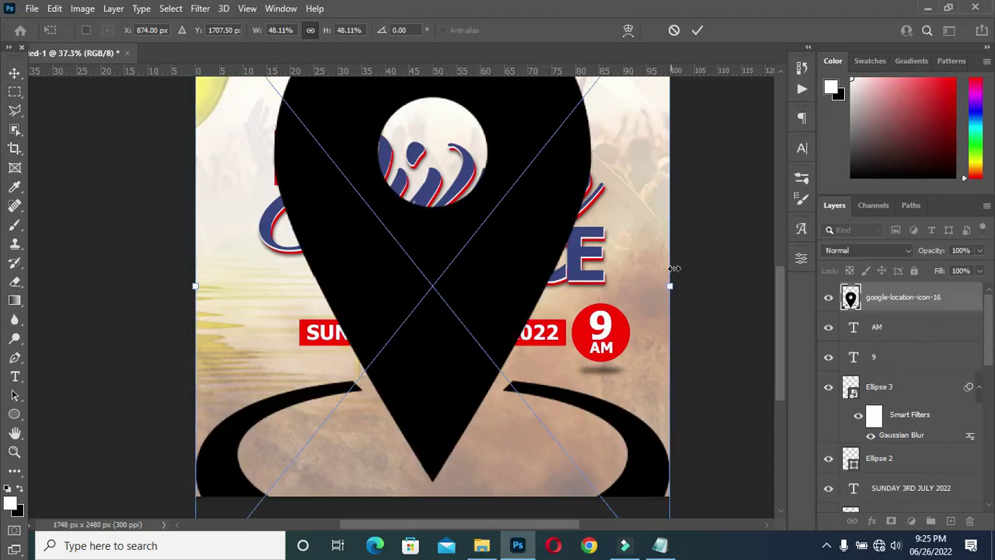
left_click_drag(672, 285, 334, 283)
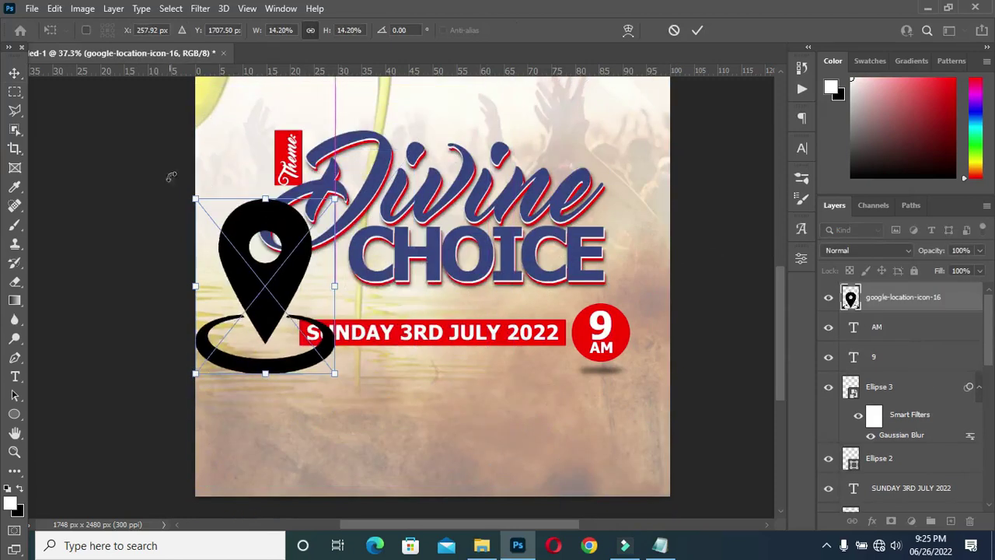
left_click_drag(191, 195, 232, 246)
scroll(277, 350, "up", 4)
left_click_drag(286, 189, 287, 334)
scroll(447, 443, "down", 5)
left_click_drag(780, 363, 779, 425)
left_click_drag(346, 204, 354, 287)
scroll(356, 299, "up", 1)
left_click(696, 31)
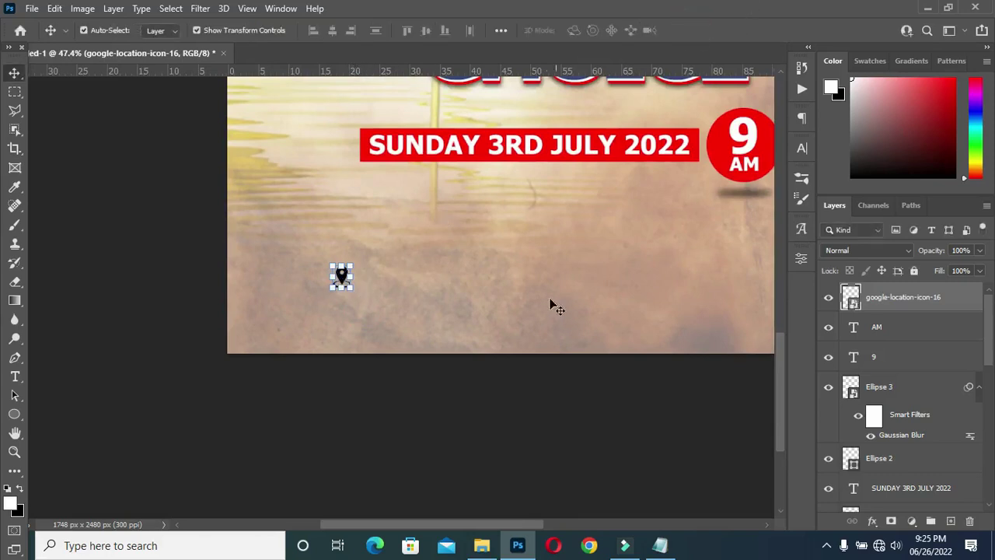
Add a text line beside the location icon containing the copied venue address.
key("t")
left_click(373, 277)
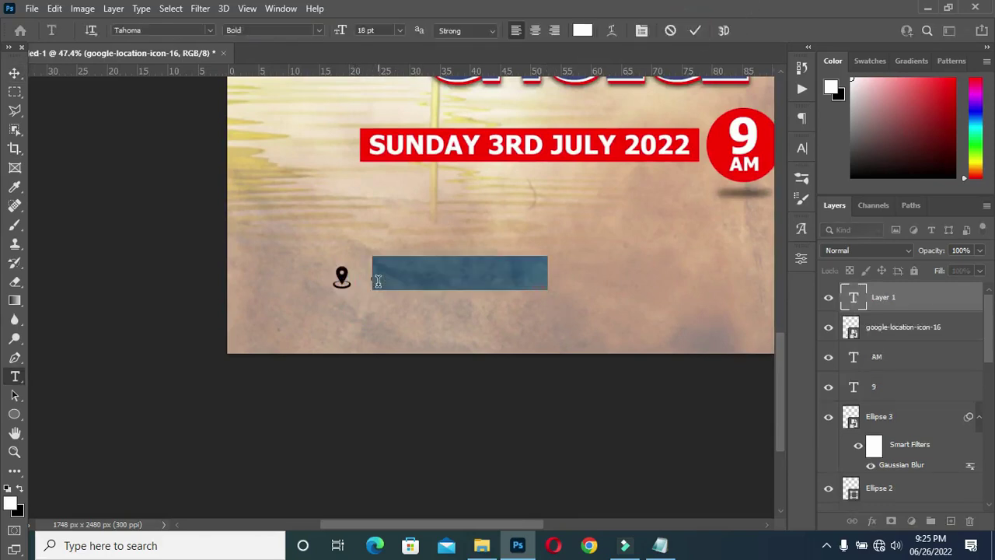
type("Christ City Church Auditorium,")
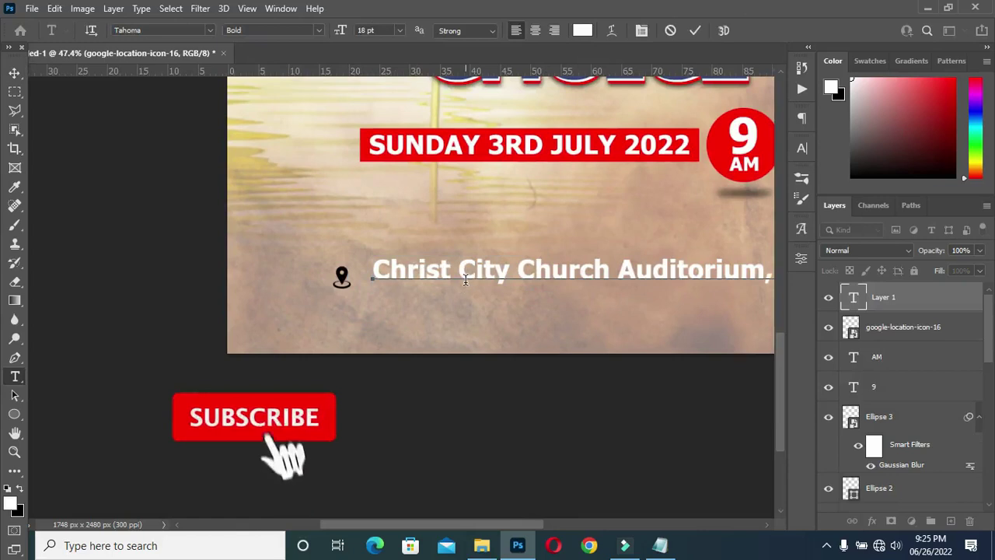
left_click(696, 29)
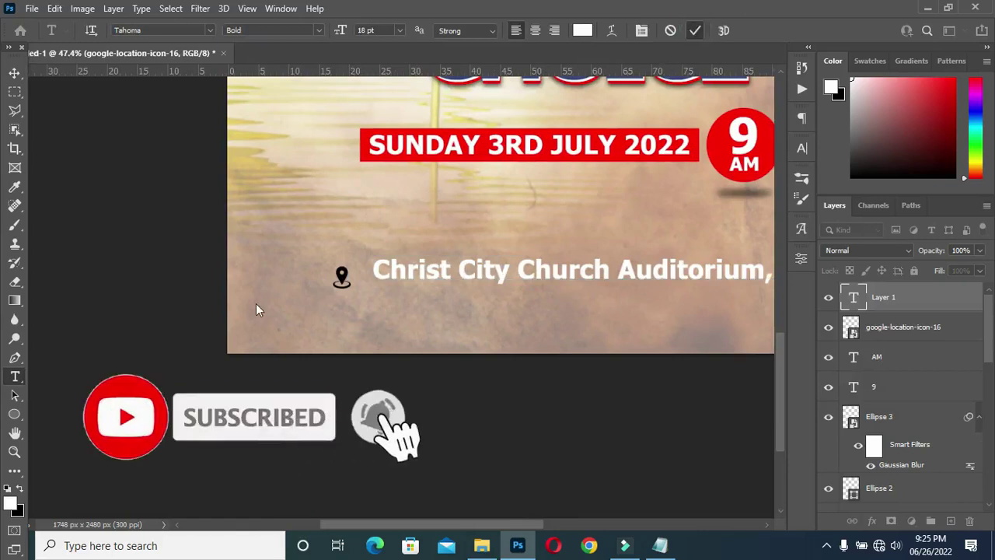
Scale the venue text to 58.87% so it fits within the flyer's width below the date bar.
scroll(453, 276, "down", 3)
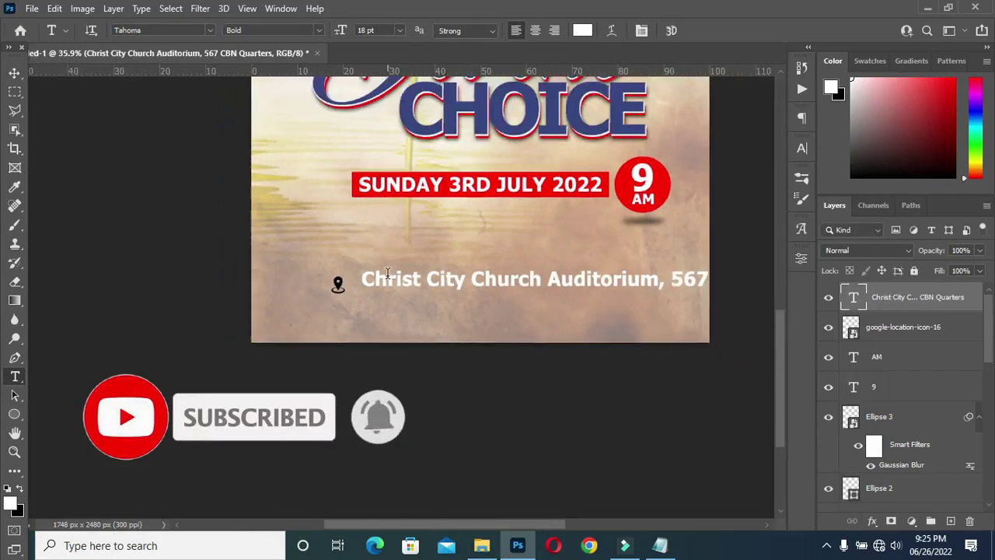
left_click(14, 73)
scroll(614, 389, "down", 2)
left_click_drag(627, 464, 505, 477)
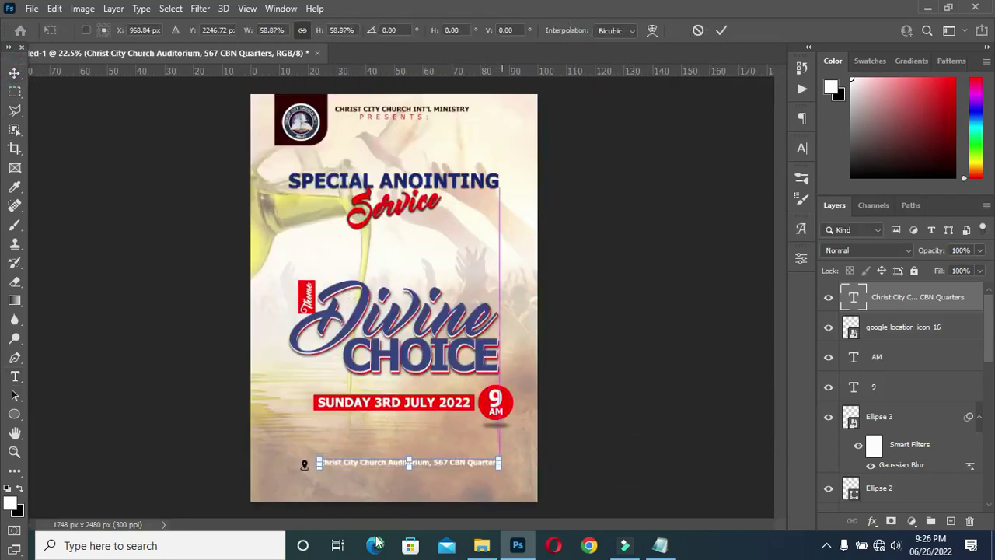
scroll(314, 438, "up", 3)
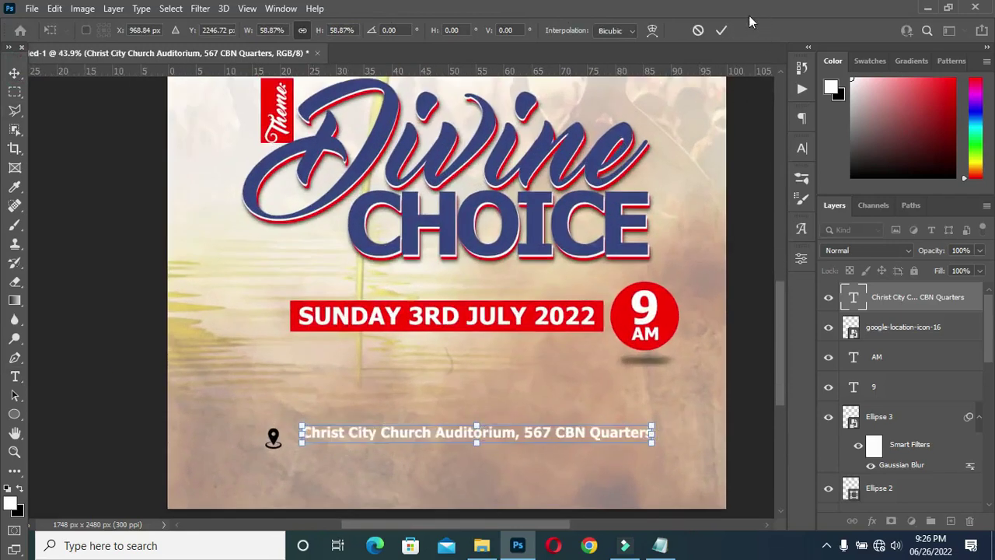
left_click(721, 31)
Reposition the location icon and the venue text so they sit level with each other beneath the date bar.
scroll(319, 470, "up", 1)
left_click_drag(266, 439, 202, 448)
left_click_drag(502, 427, 468, 417)
left_click_drag(204, 447, 231, 414)
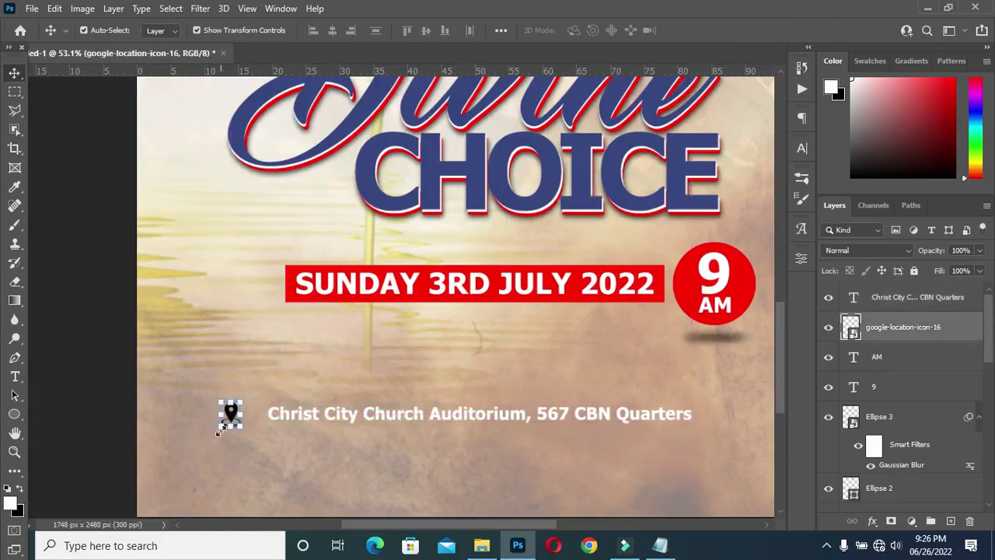
Move the location icon closer to the start of the venue text and deselect it.
key("ctrl+t")
scroll(233, 410, "up", 2)
left_click_drag(232, 411, 245, 413)
left_click(698, 29)
scroll(723, 373, "down", 4)
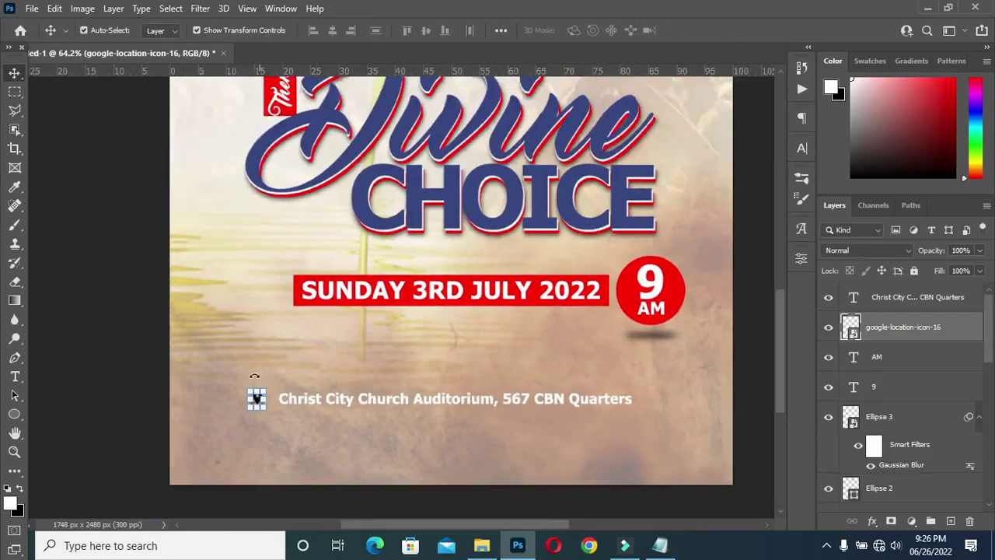
scroll(529, 396, "up", 2)
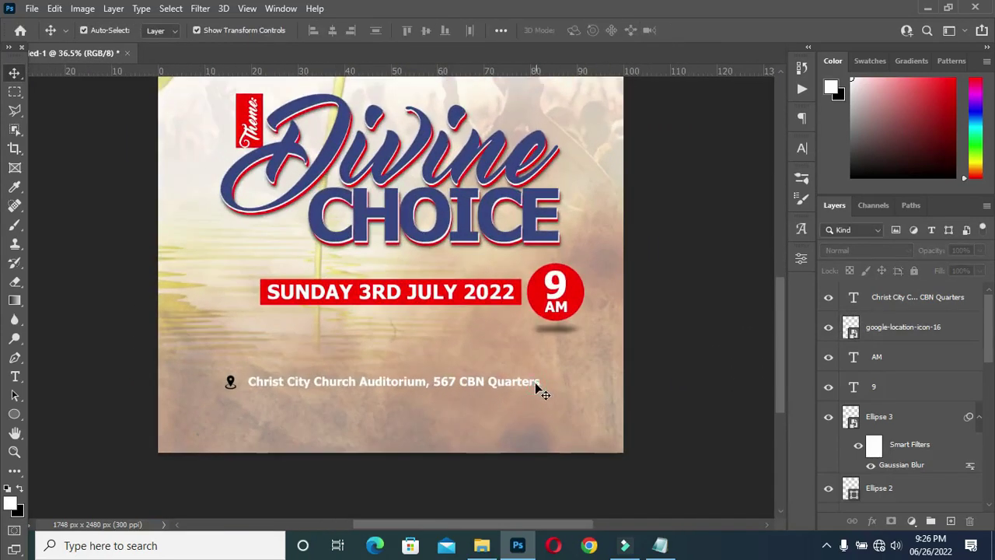
Recolor the venue text to the blue 374684 sampled from the CHOICE lettering and deselect it.
double_click(535, 386)
left_click(580, 34)
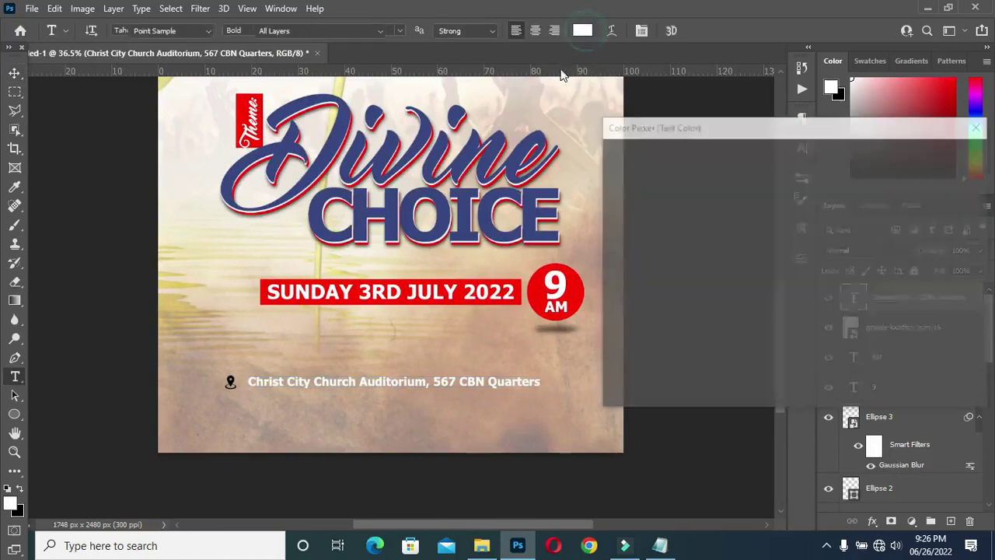
left_click(523, 241)
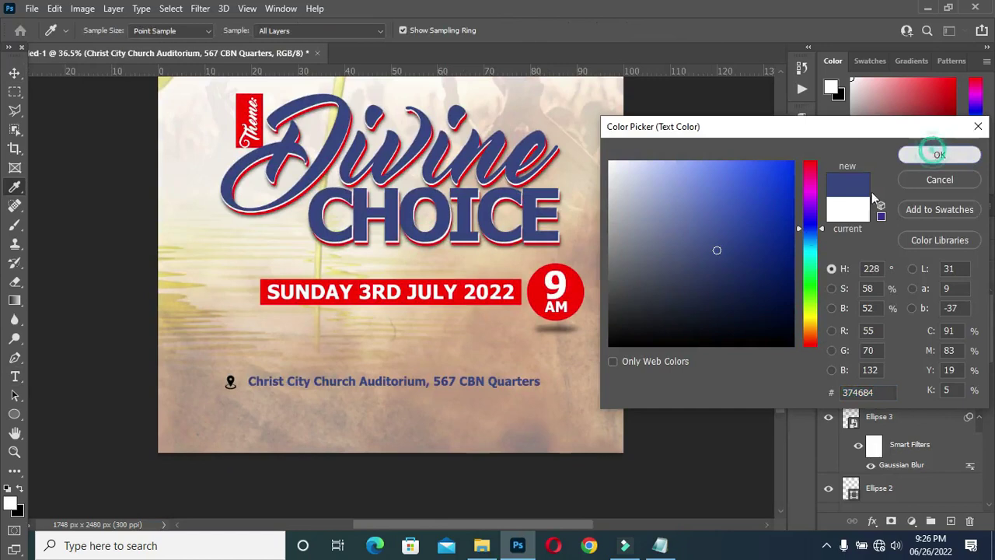
left_click(937, 155)
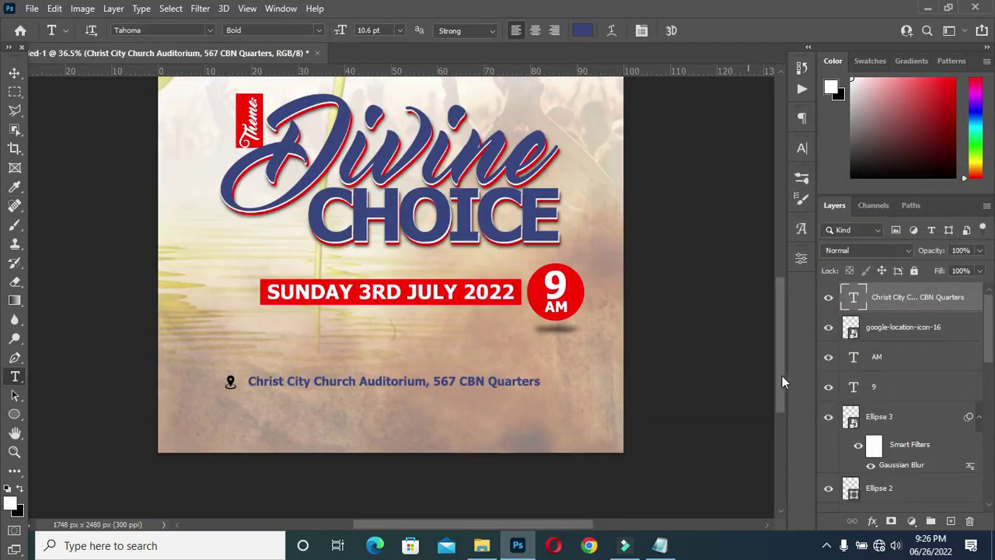
left_click_drag(778, 390, 771, 366)
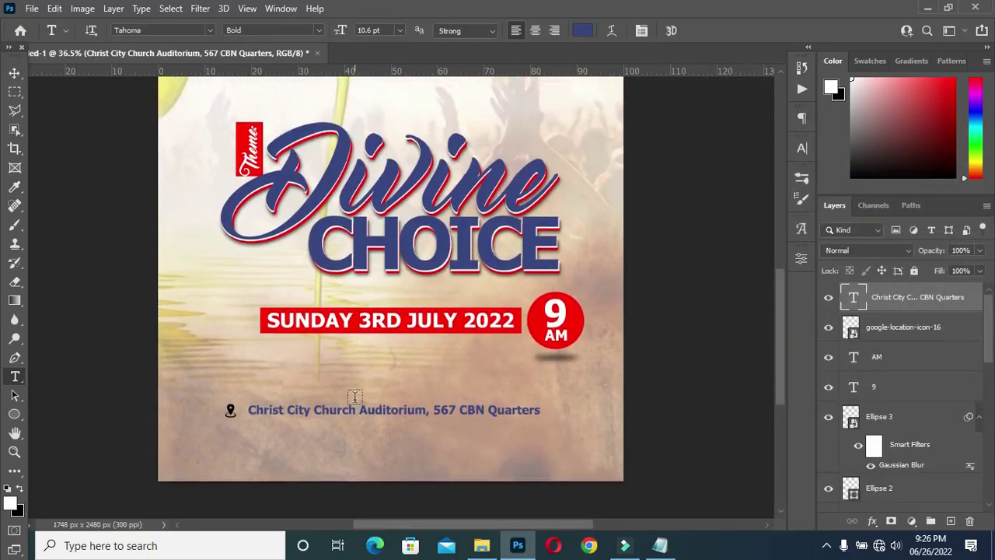
scroll(356, 397, "up", 5)
scroll(340, 379, "down", 4)
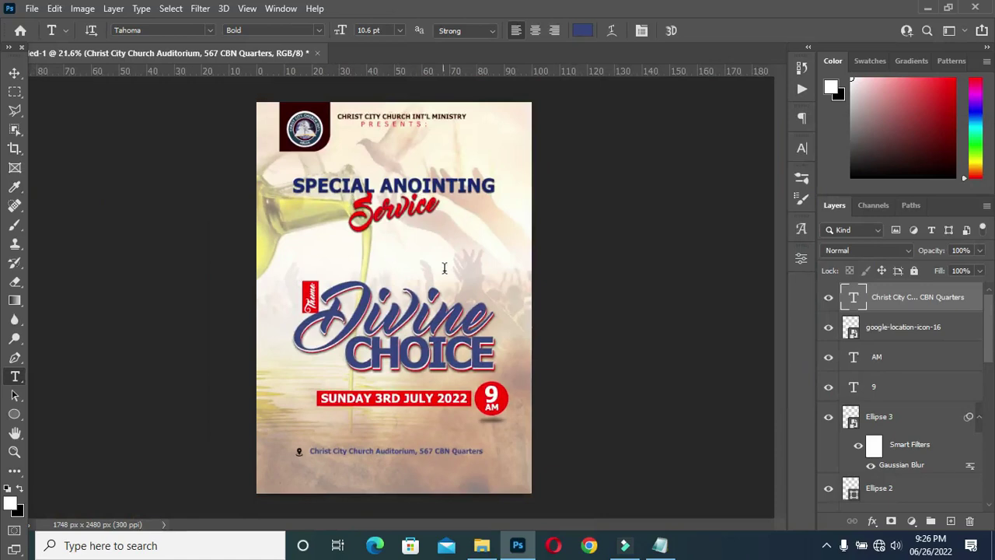
left_click(14, 73)
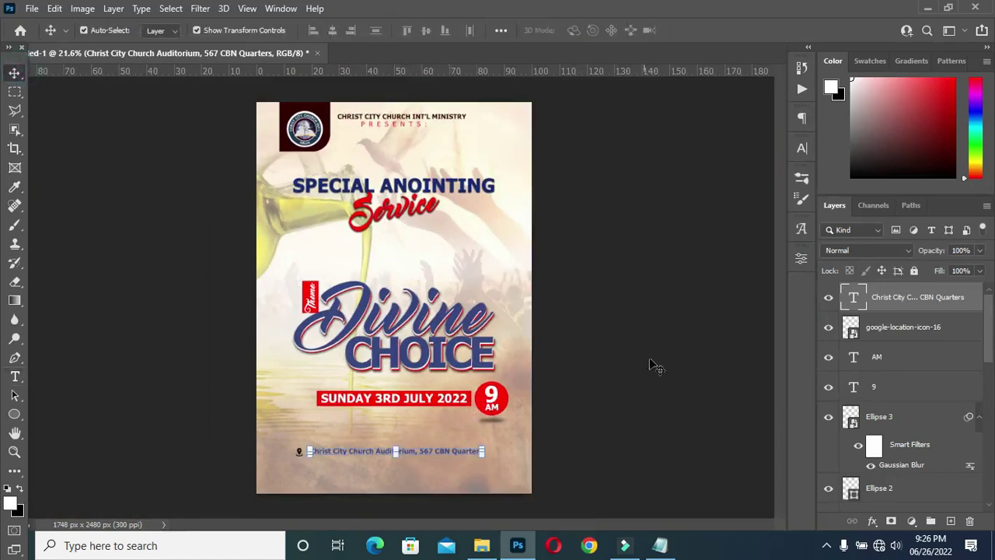
left_click(490, 499)
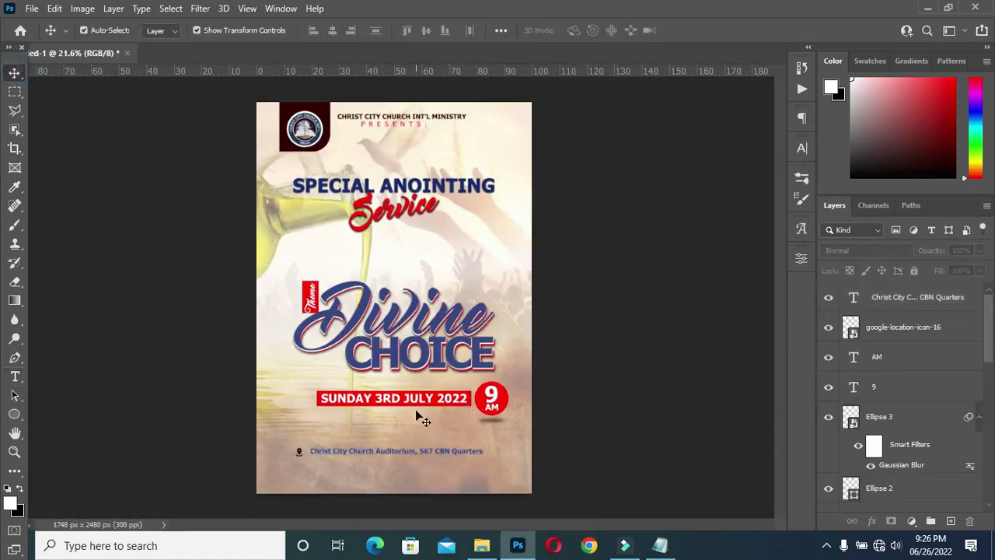
Draw a white rectangle about 1877 × 184 px across the full width of the flyer's bottom edge.
scroll(389, 440, "up", 3)
left_click_drag(783, 353, 777, 394)
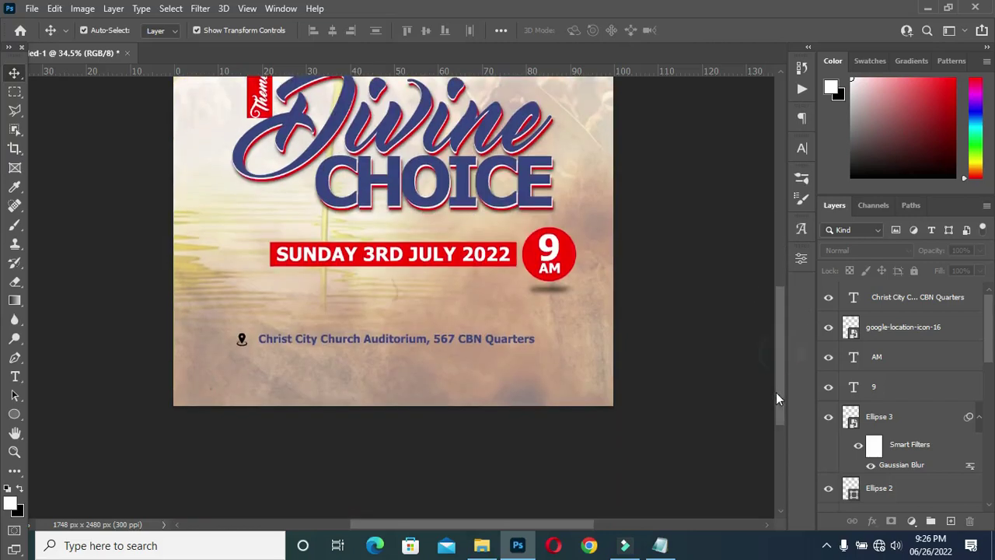
right_click(15, 415)
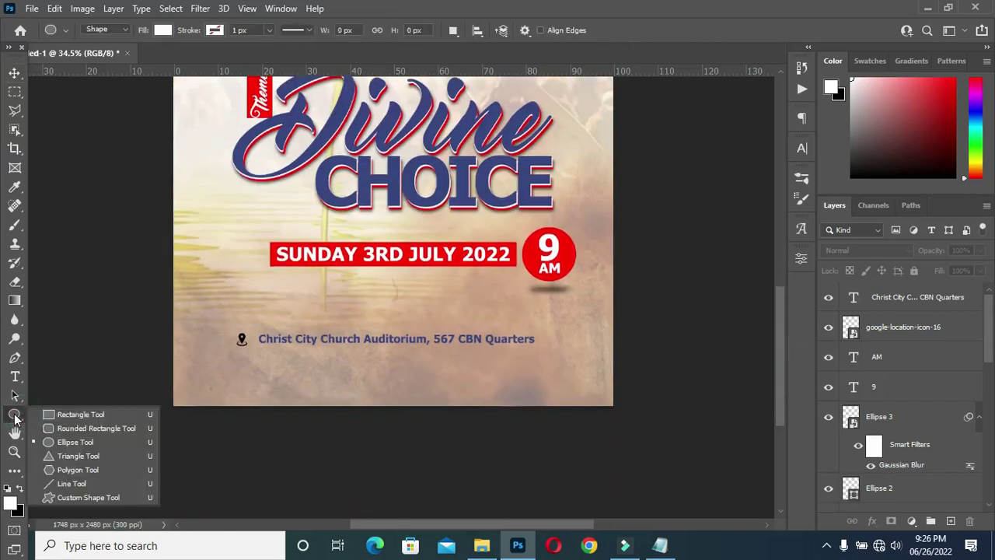
left_click(85, 428)
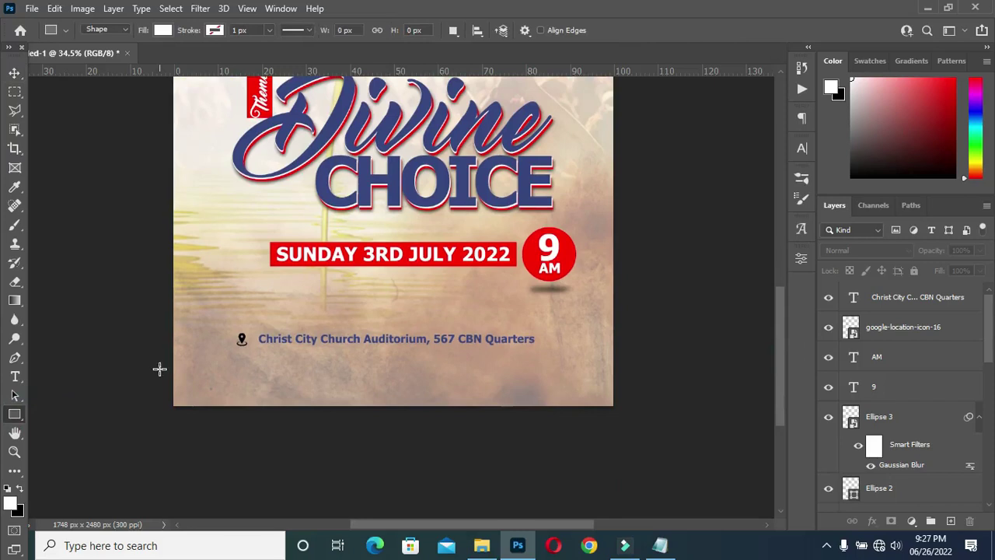
left_click_drag(159, 365, 633, 410)
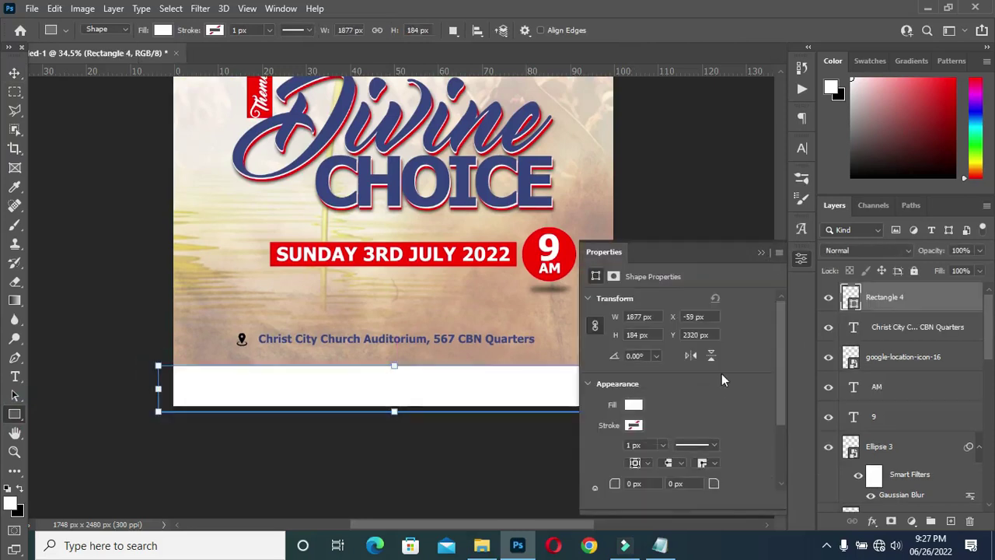
left_click(761, 246)
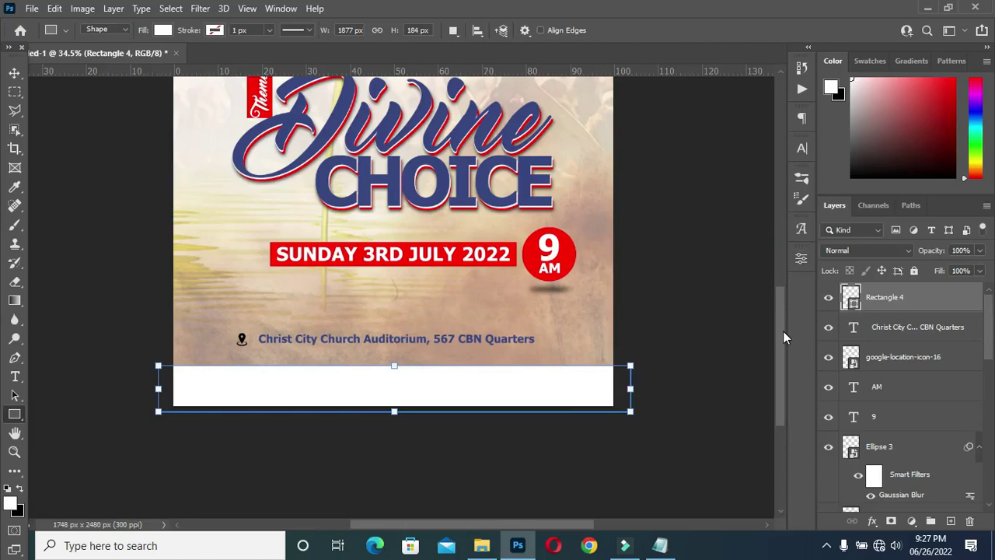
Duplicate the white bottom bar and fill the copy with the dark maroon 330303 sampled from the logo block.
key("ctrl+j")
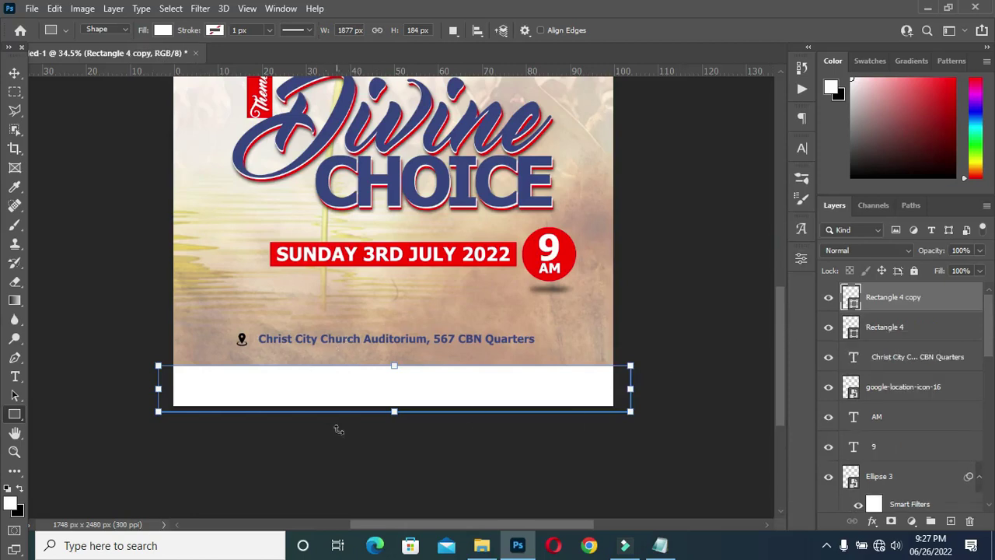
left_click(14, 73)
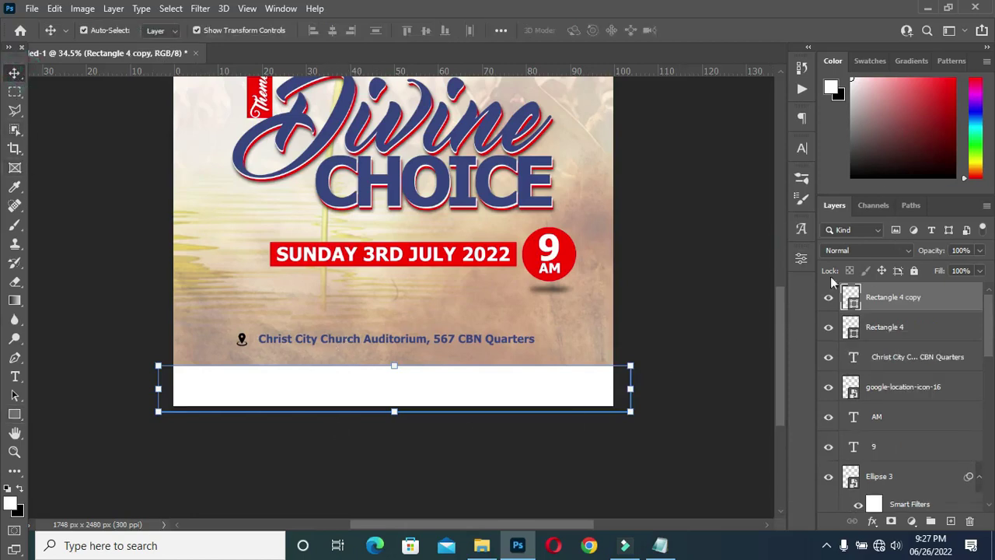
scroll(777, 342, "up", 3)
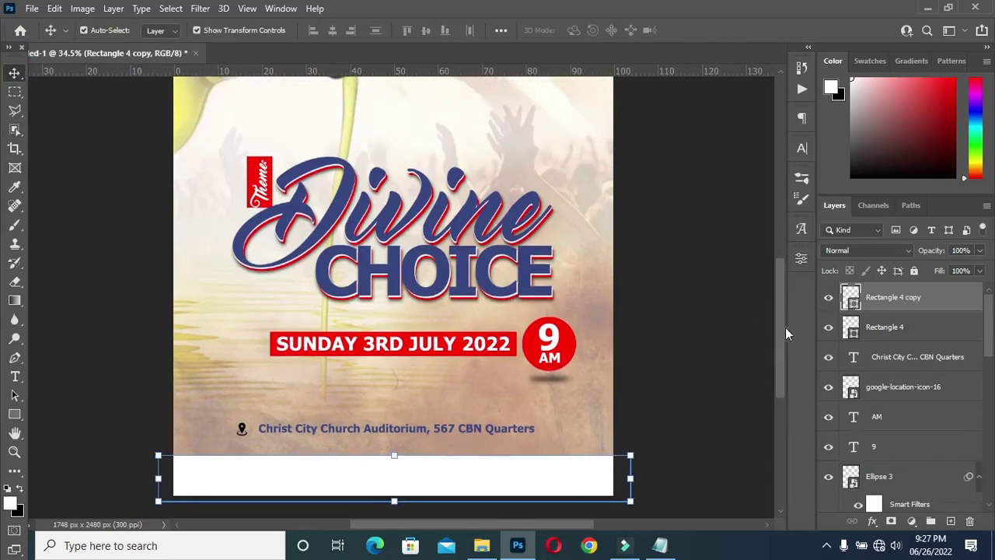
scroll(786, 327, "up", 6)
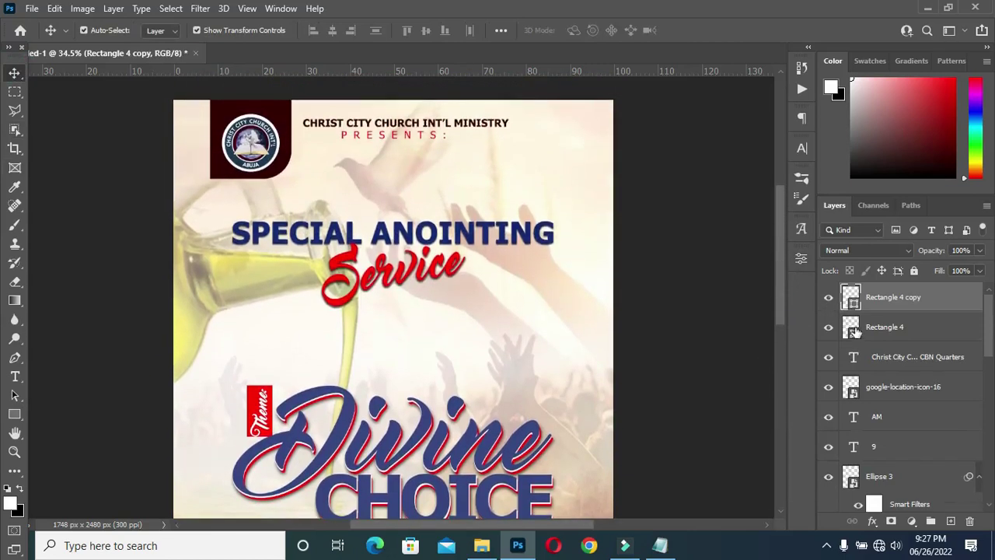
double_click(853, 306)
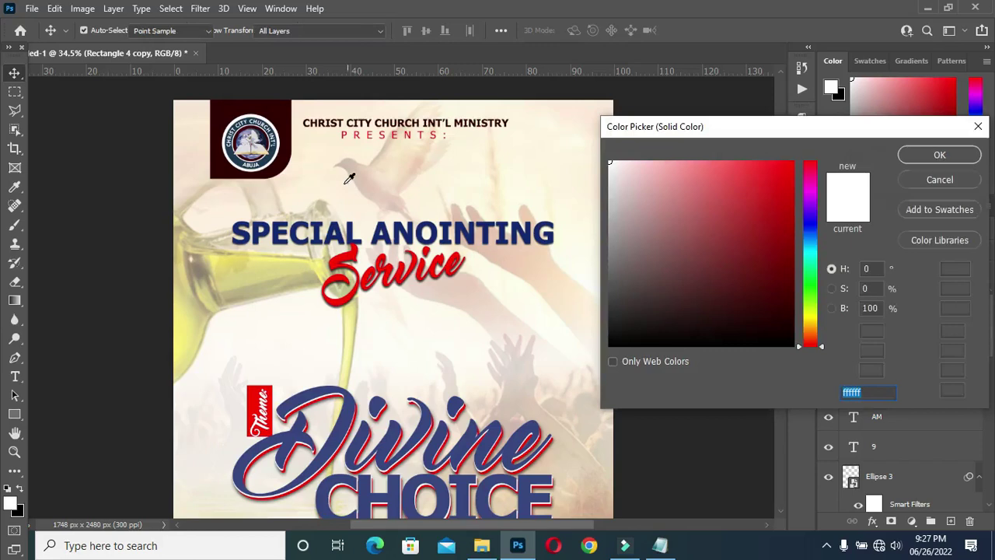
left_click(287, 105)
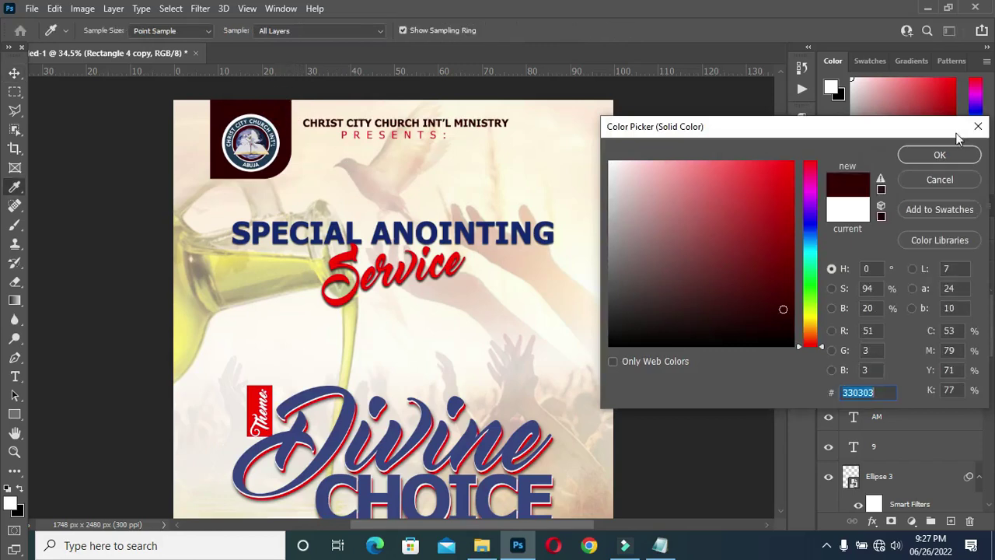
left_click(926, 154)
Shift the maroon bar slightly down to expose a thin white strip above it, and deselect it.
scroll(582, 212, "down", 3)
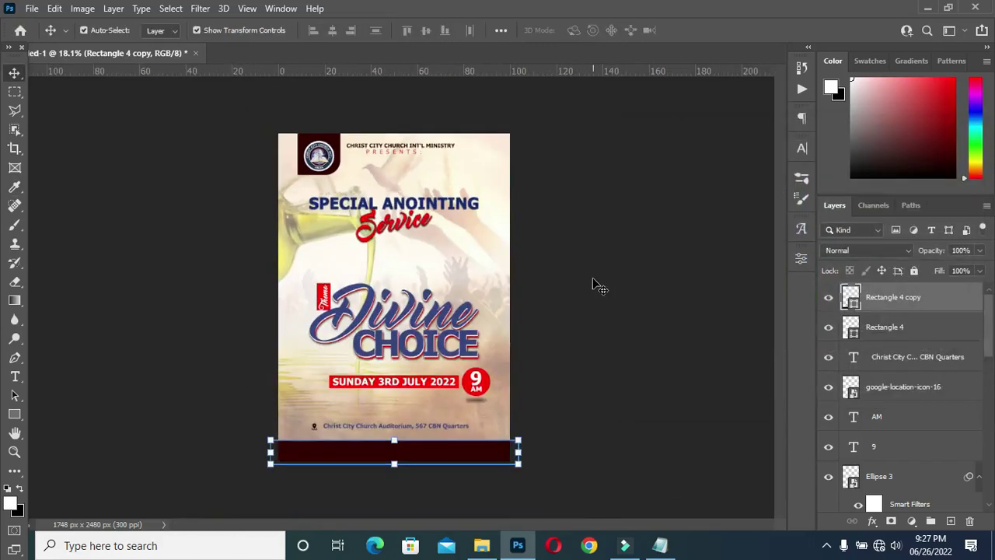
key("shift+Down")
key("shift+Down")
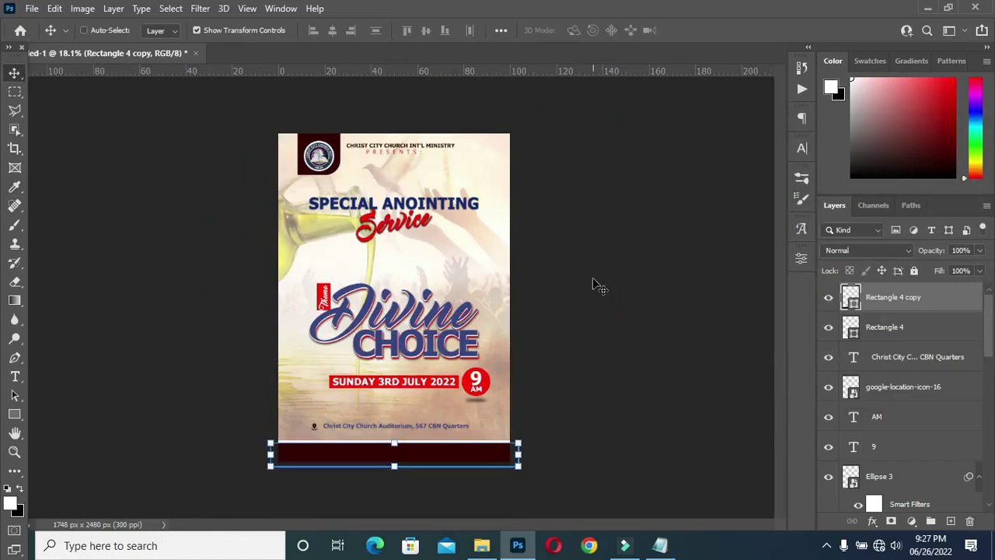
scroll(529, 314, "up", 2)
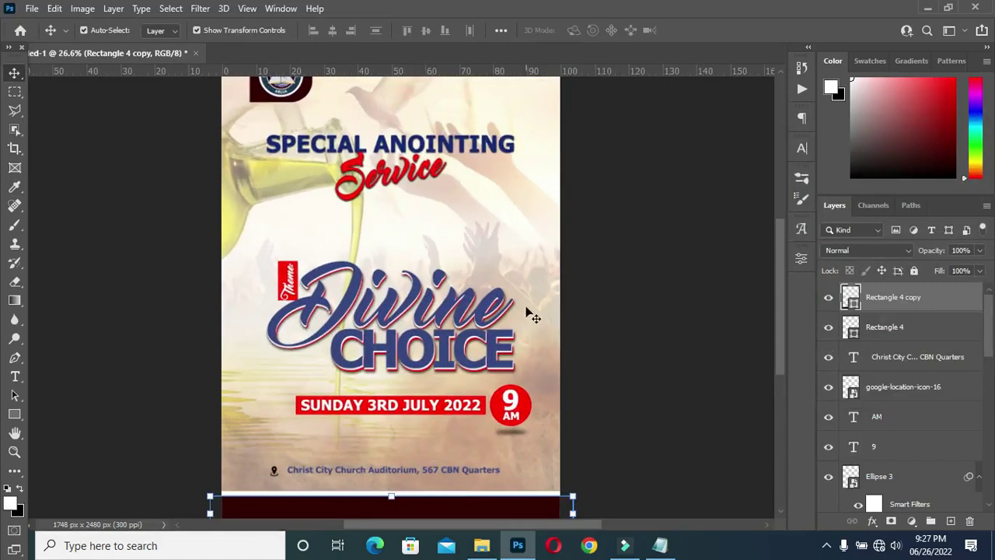
left_click_drag(781, 350, 777, 385)
left_click(720, 415)
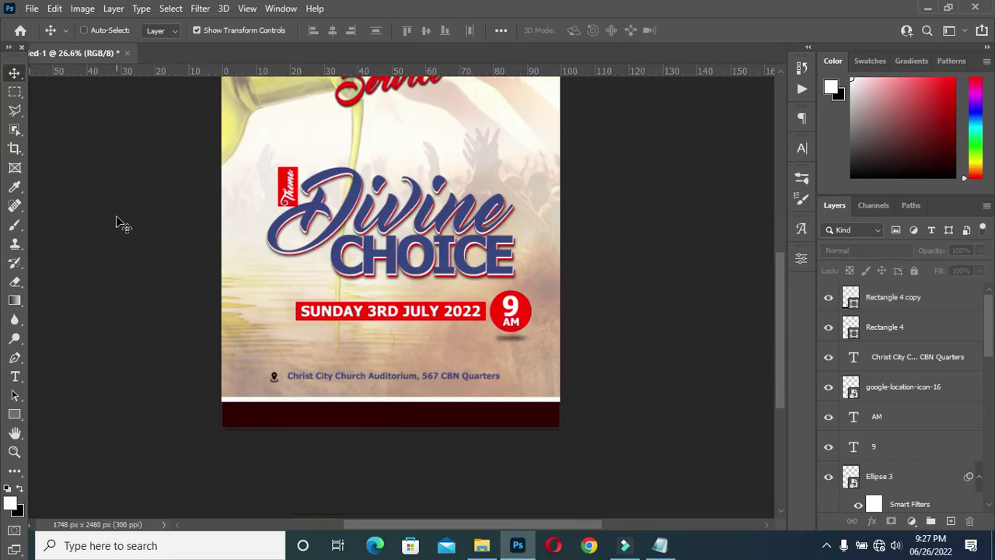
Nudge the CHRIST CITY CHURCH INT'L MINISTRY and PRESENTS: lines down together beside the logo block, and deselect them.
key("ctrl+0")
left_click(600, 280)
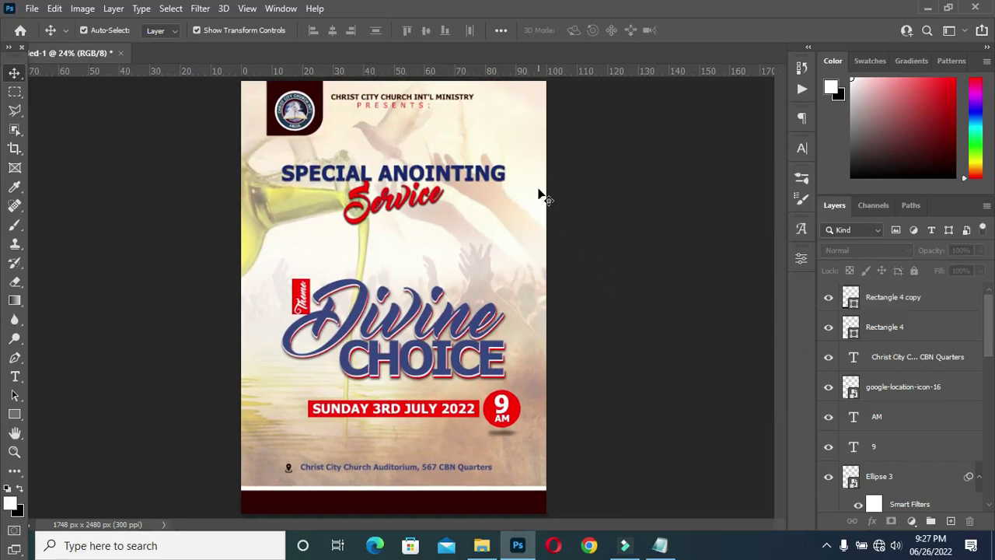
scroll(319, 100, "up", 1)
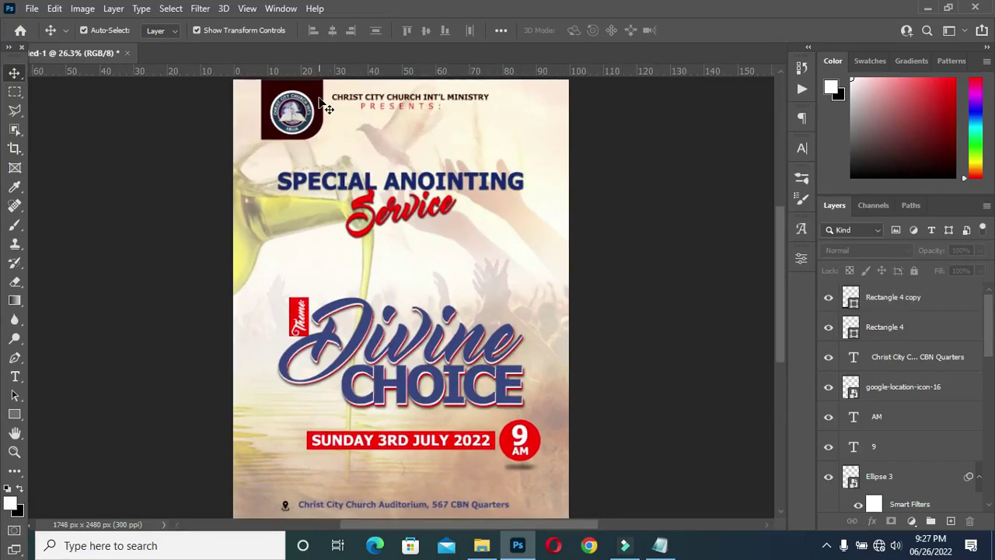
scroll(339, 110, "down", 1)
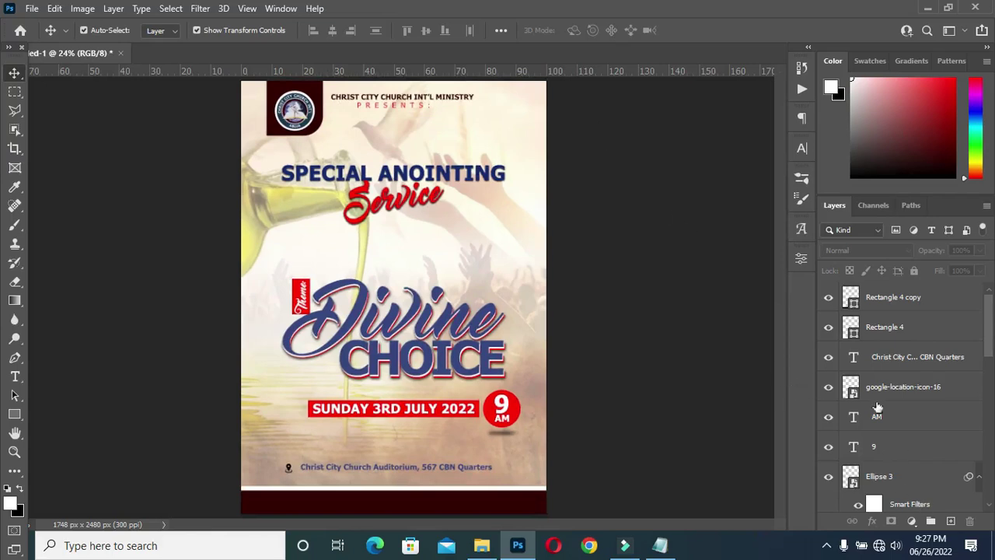
left_click(457, 107)
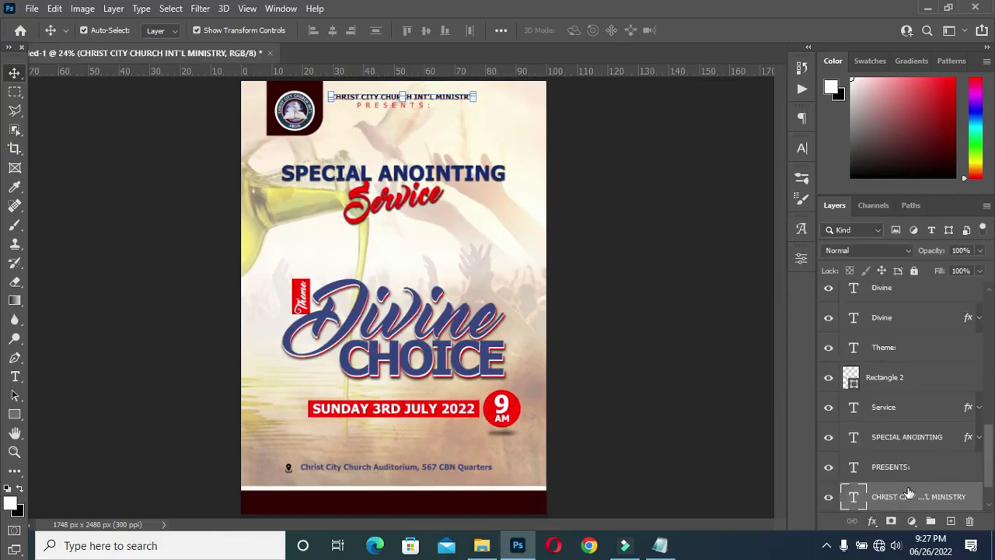
scroll(898, 469, "up", 1)
scroll(900, 443, "down", 2)
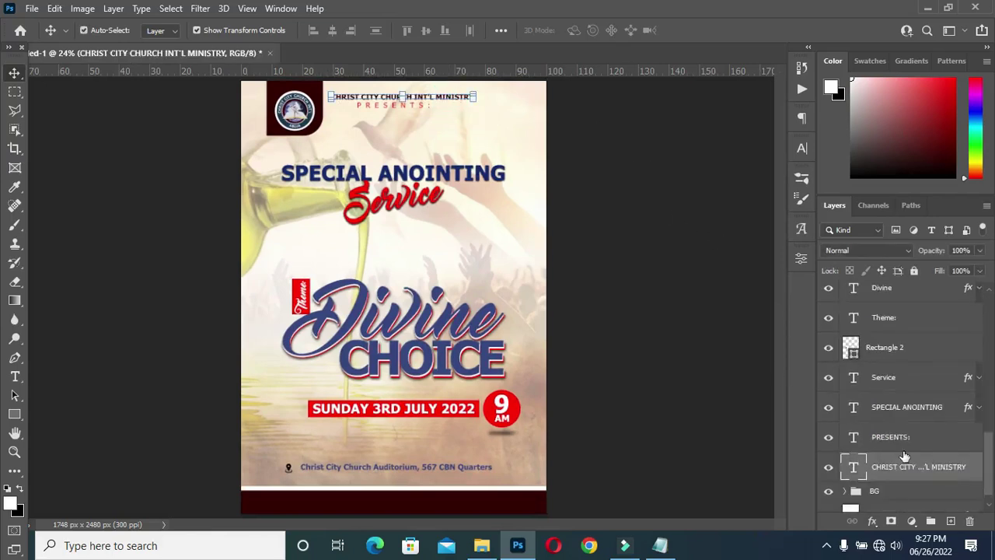
left_click(902, 436, "ctrl")
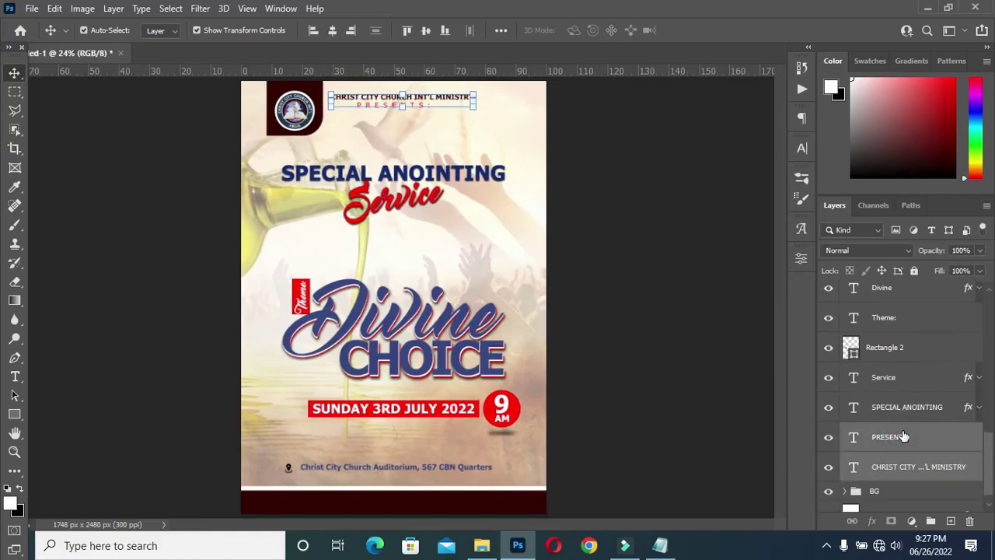
key("Down")
key("Down")
key("Down")
key("Down")
key("Down")
key("Down")
key("Down")
key("Down")
key("Down")
key("Down")
key("Down")
key("Down")
key("Down")
key("Down")
key("Down")
key("Down")
key("Down")
key("Down")
key("Down")
key("Down")
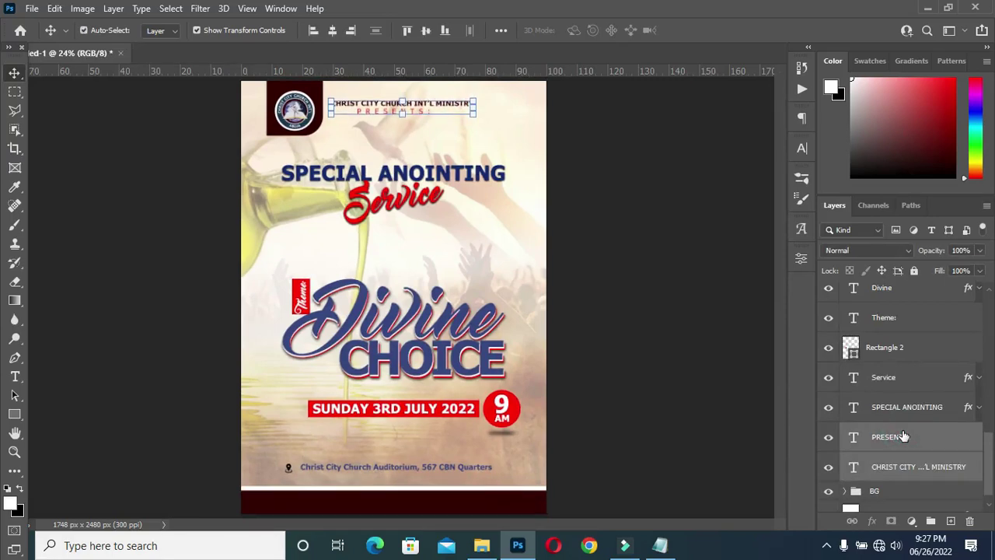
key("Down")
key("Down")
key("Down")
key("Down")
key("Down")
key("Down")
key("Down")
key("Down")
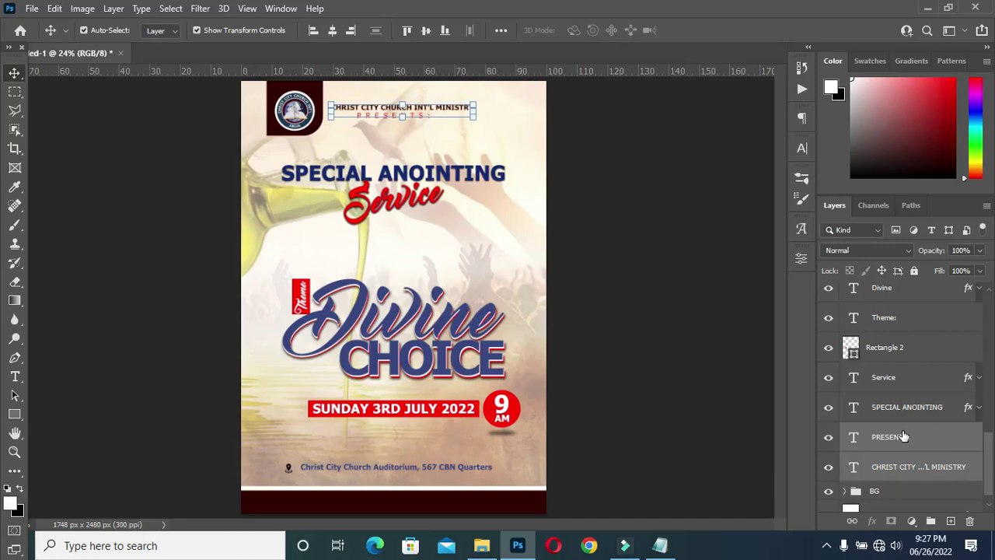
key("Down")
key("Down")
left_click(651, 206)
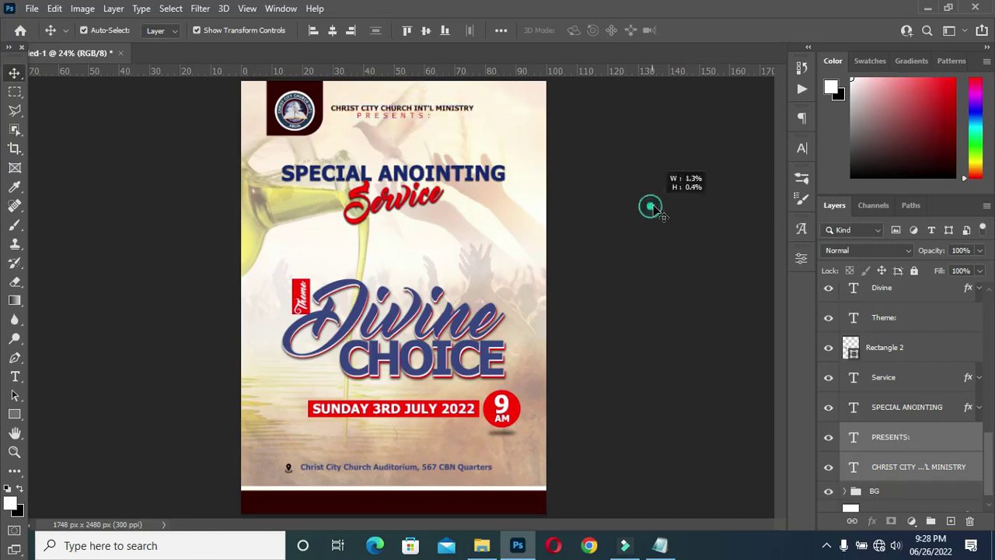
Add a drop shadow to the PRESENTS: text, adjust its settings, and deselect the text.
scroll(412, 102, "down", 1)
scroll(407, 109, "up", 4)
left_click(411, 124)
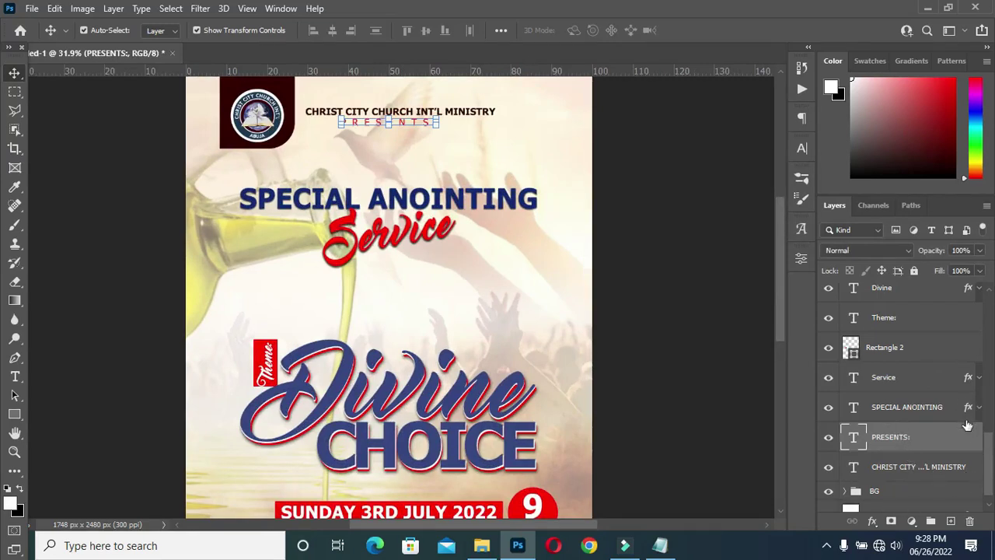
left_click(873, 521)
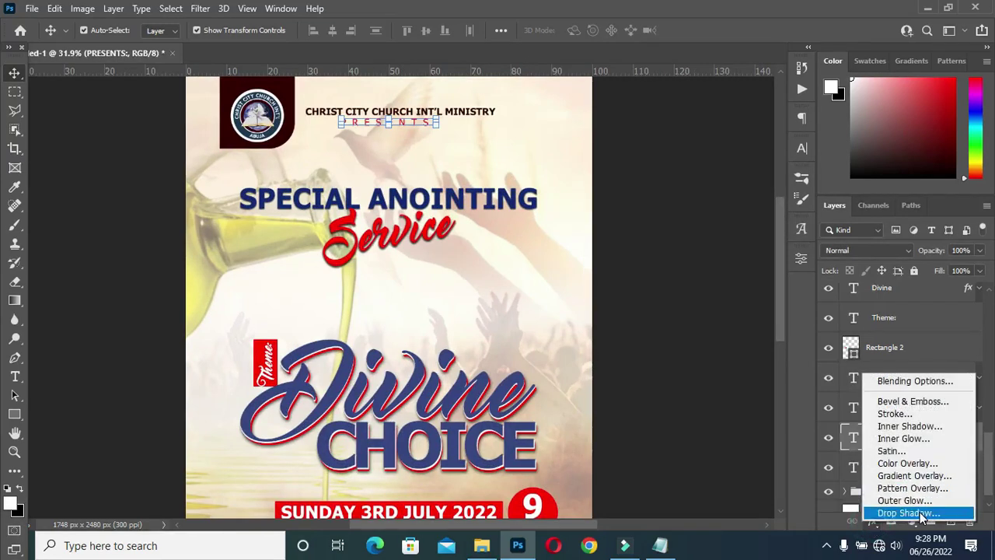
left_click(904, 511)
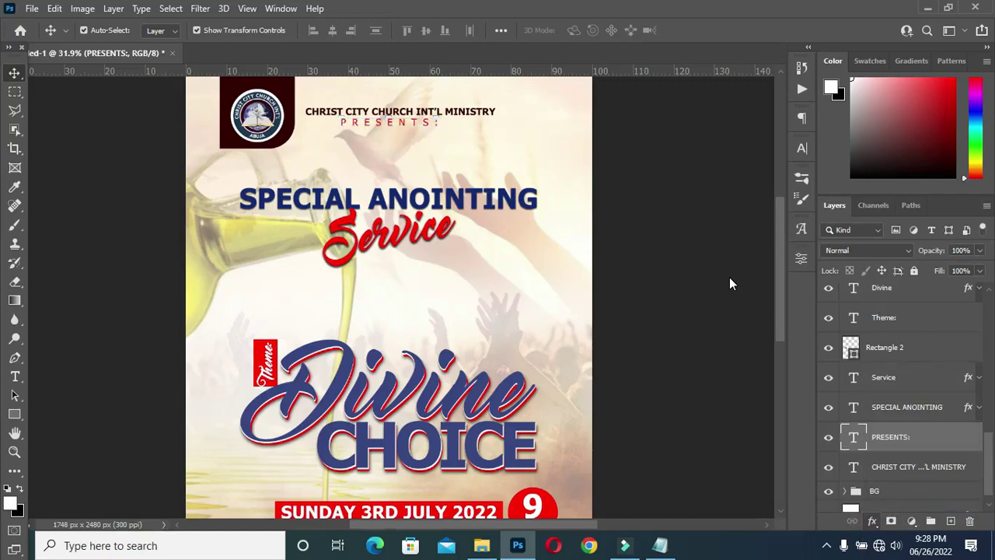
left_click_drag(687, 170, 927, 131)
left_click_drag(872, 276, 871, 264)
left_click_drag(778, 122, 501, 105)
left_click(868, 129)
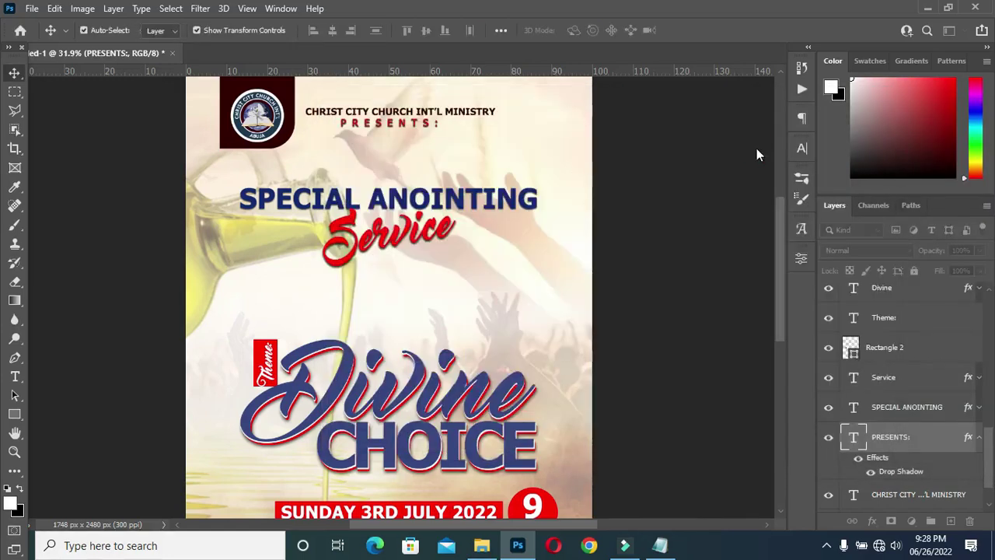
left_click(651, 187)
Reduce the opacity of the oil oil image layer to 24%.
scroll(467, 181, "down", 6)
scroll(454, 165, "up", 3)
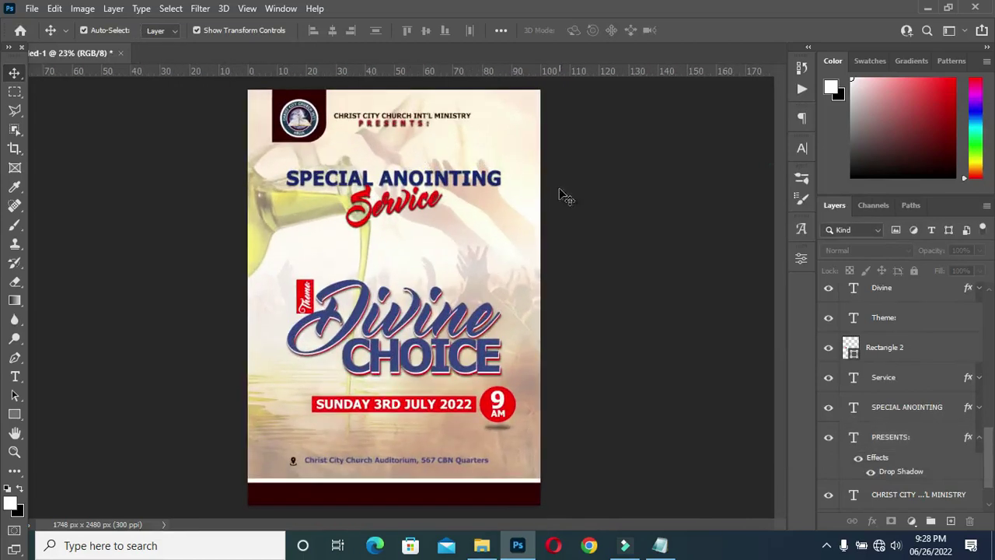
scroll(555, 195, "down", 1)
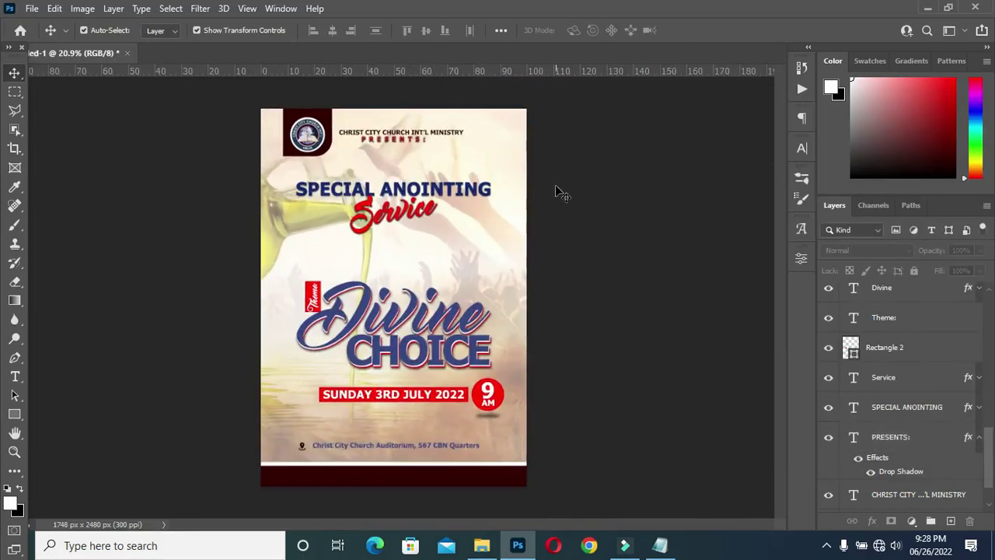
left_click(272, 243)
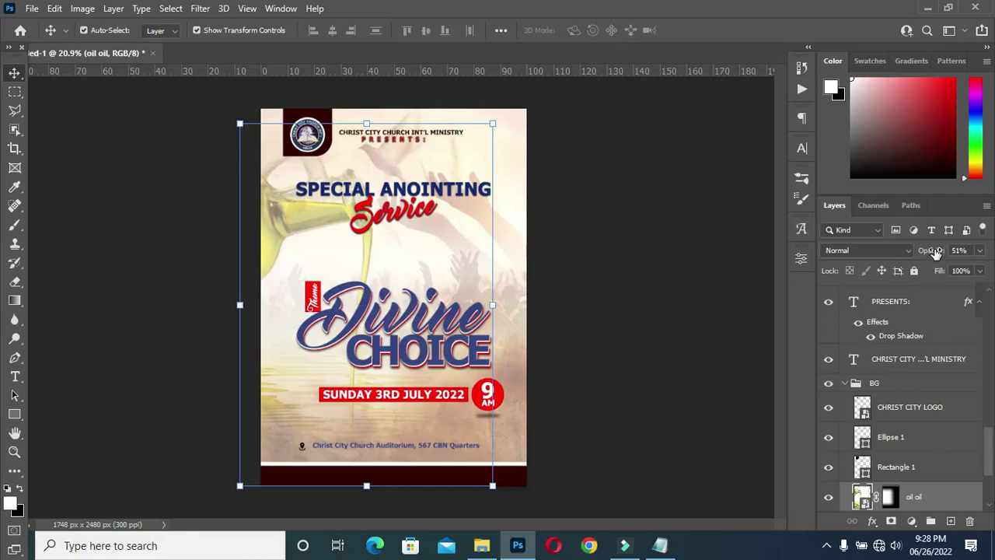
left_click_drag(938, 251, 917, 254)
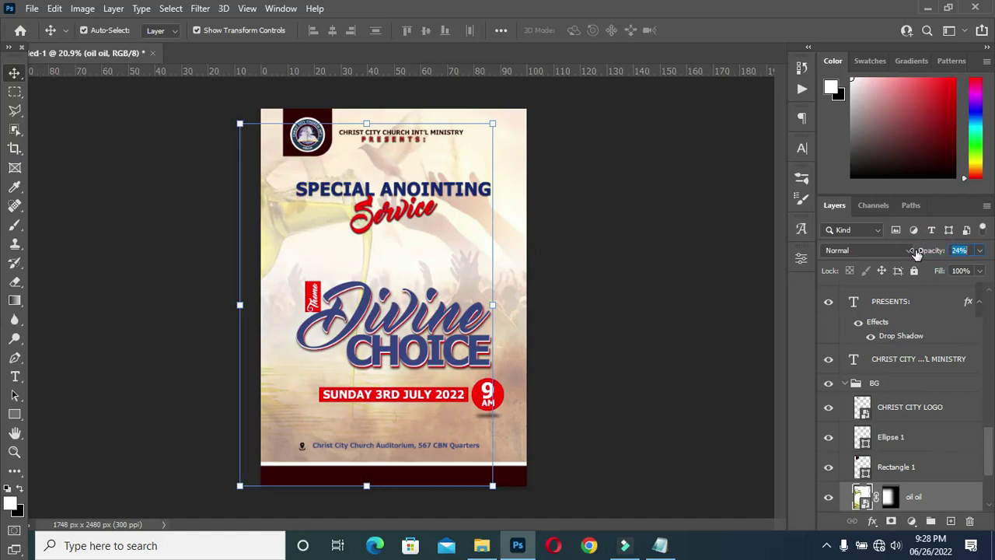
left_click(703, 273)
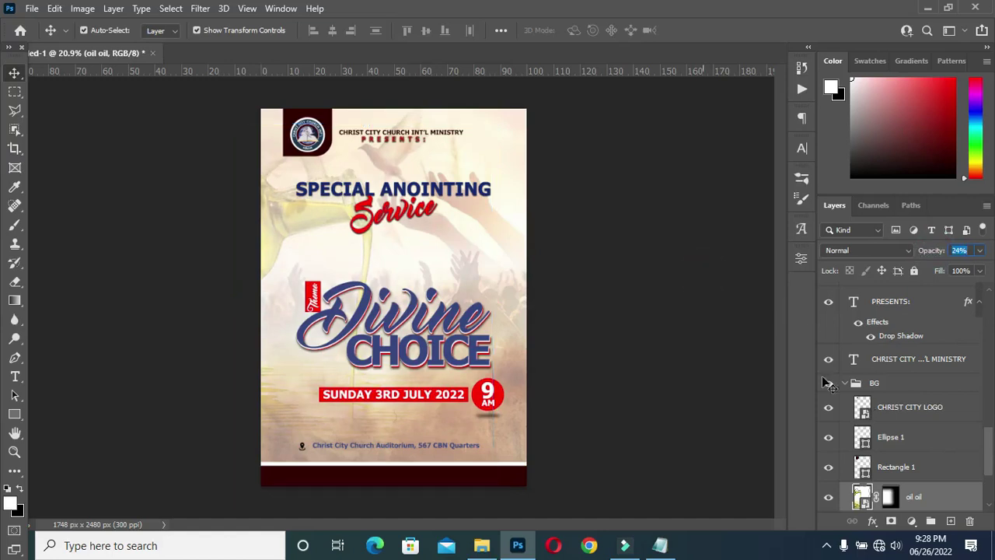
Collapse the BG group and group the church name, PRESENTS:, SPECIAL ANOINTING and Service text layers.
left_click(845, 383)
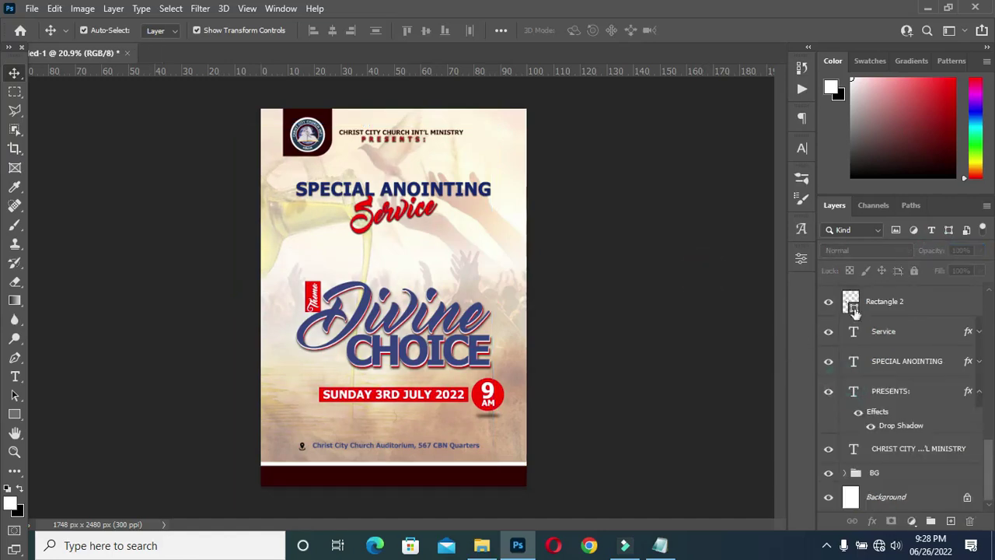
left_click(906, 449)
scroll(899, 361, "up", 1)
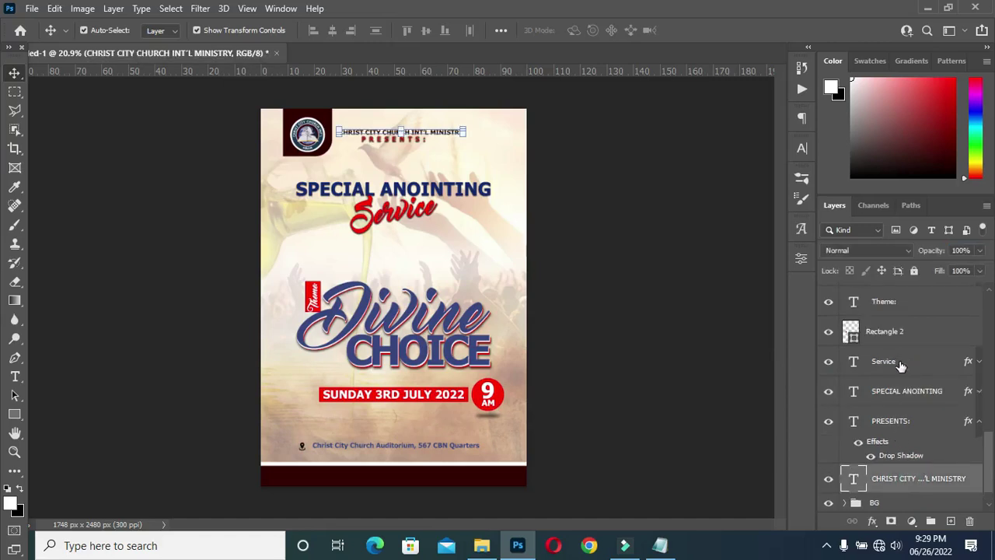
left_click(899, 362, "shift")
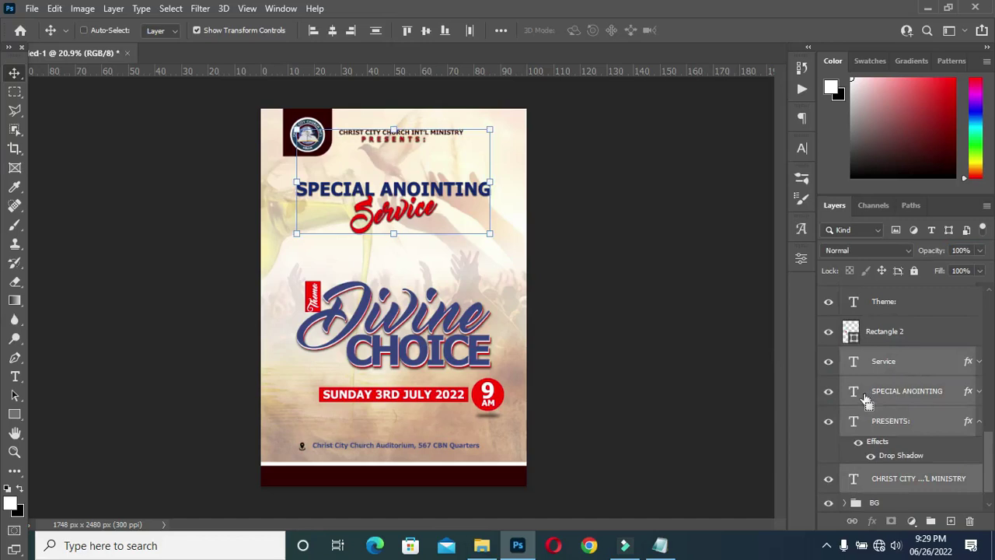
key("ctrl+g")
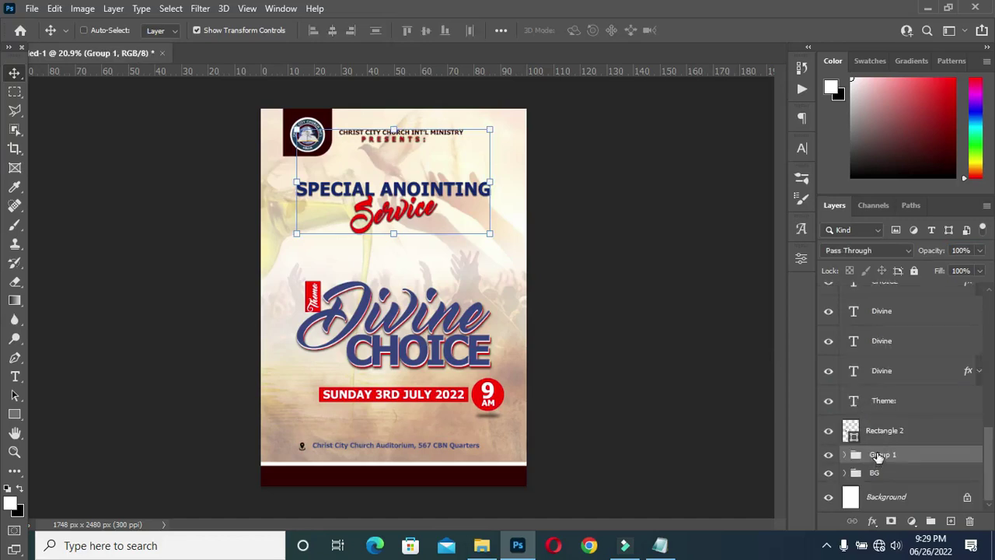
Group the Theme: text with the small red rectangle behind it.
left_click(883, 432)
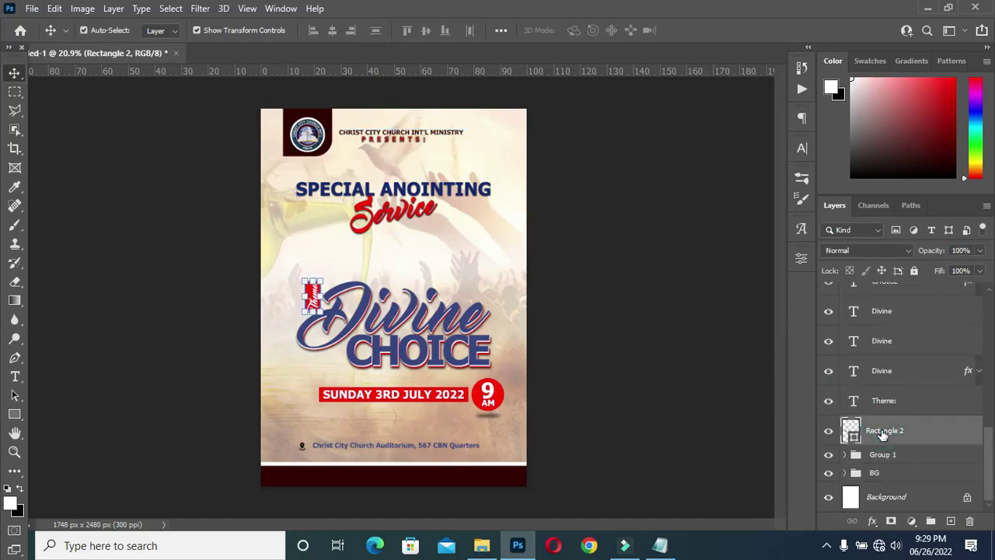
left_click(895, 398, "ctrl")
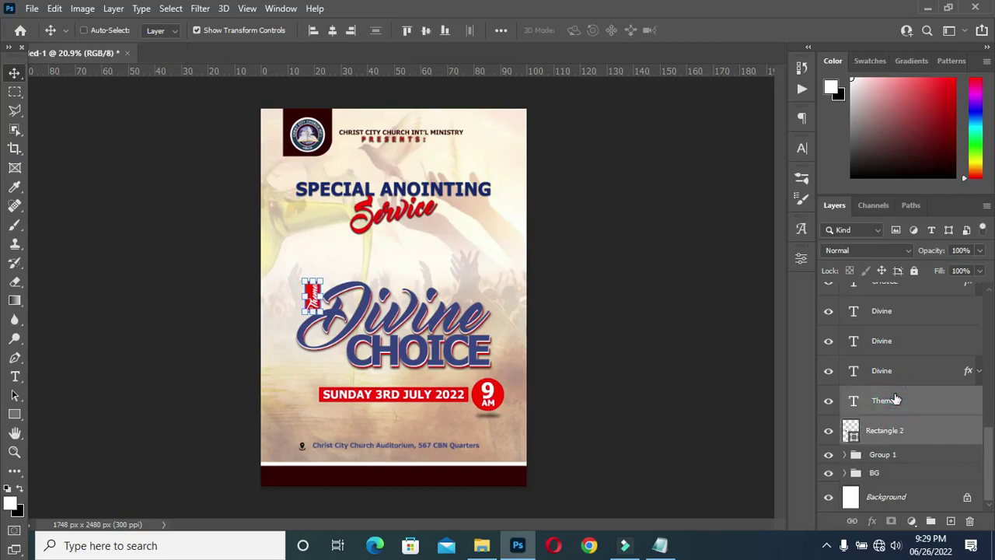
key("ctrl+g")
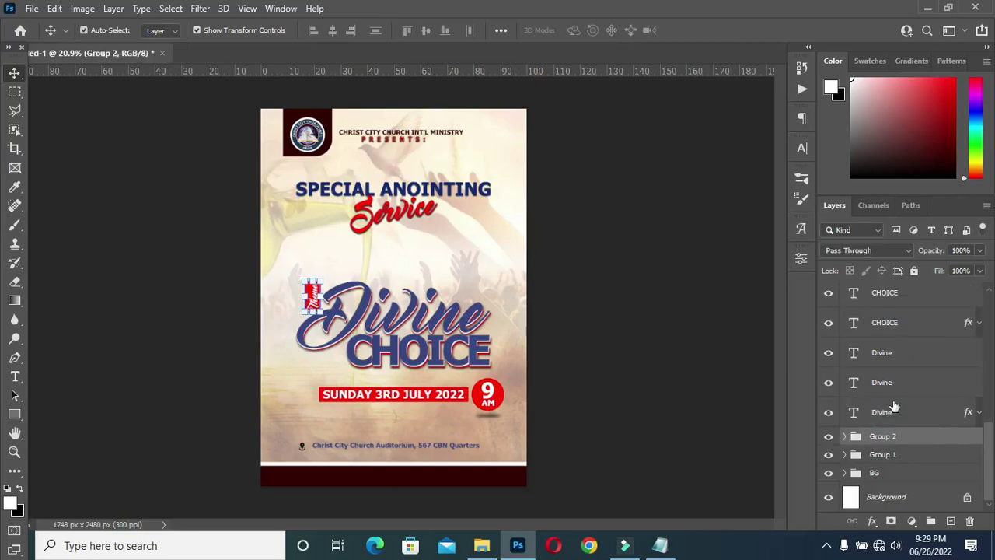
Group all the Divine and CHOICE layers with the date text and its red bar, and deselect the group.
left_click(892, 410)
scroll(894, 350, "up", 3)
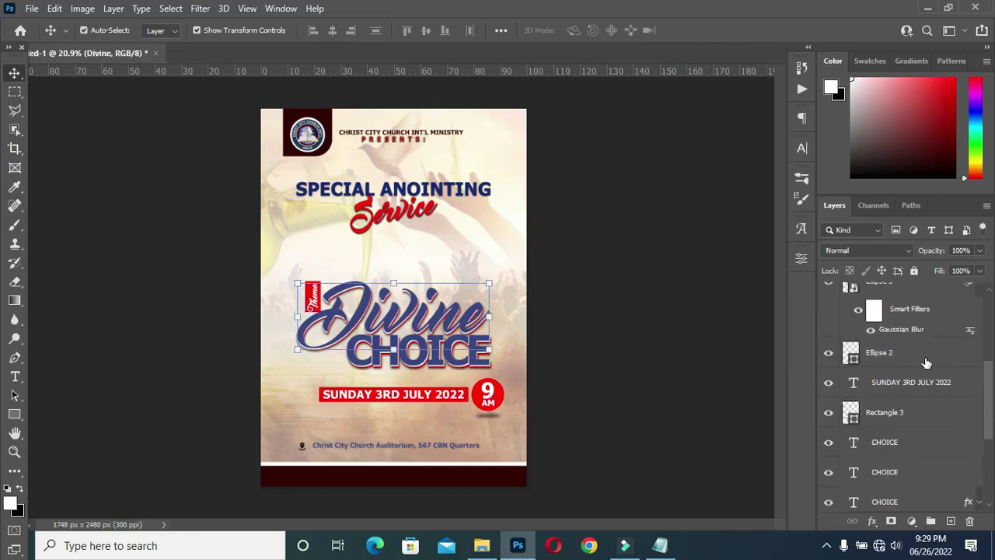
scroll(910, 365, "up", 2)
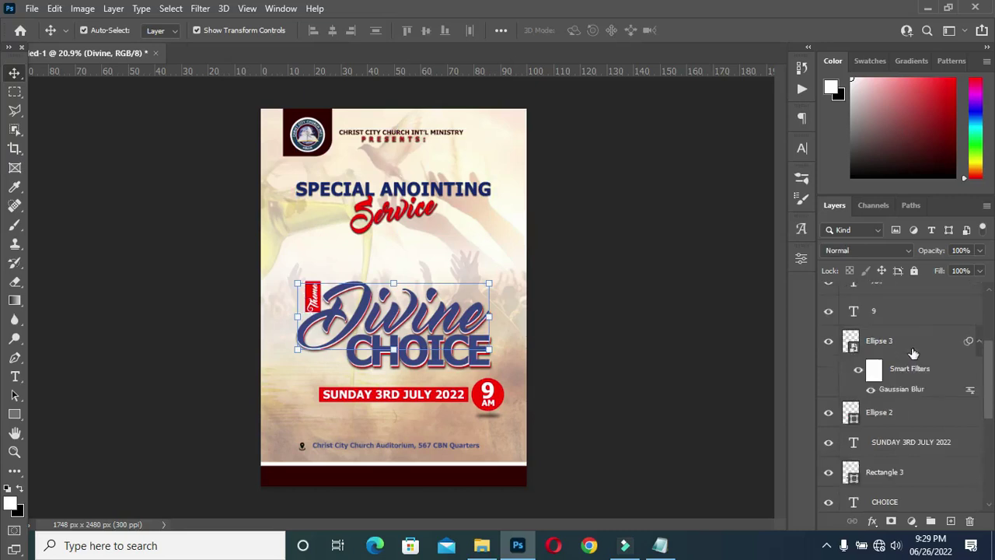
left_click(976, 342)
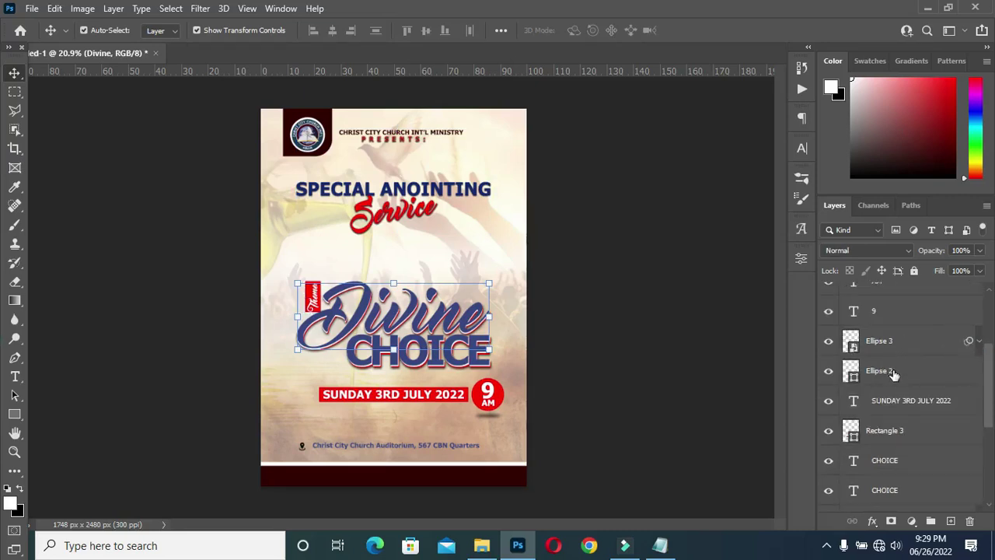
left_click(895, 404, "shift")
key("ctrl+g")
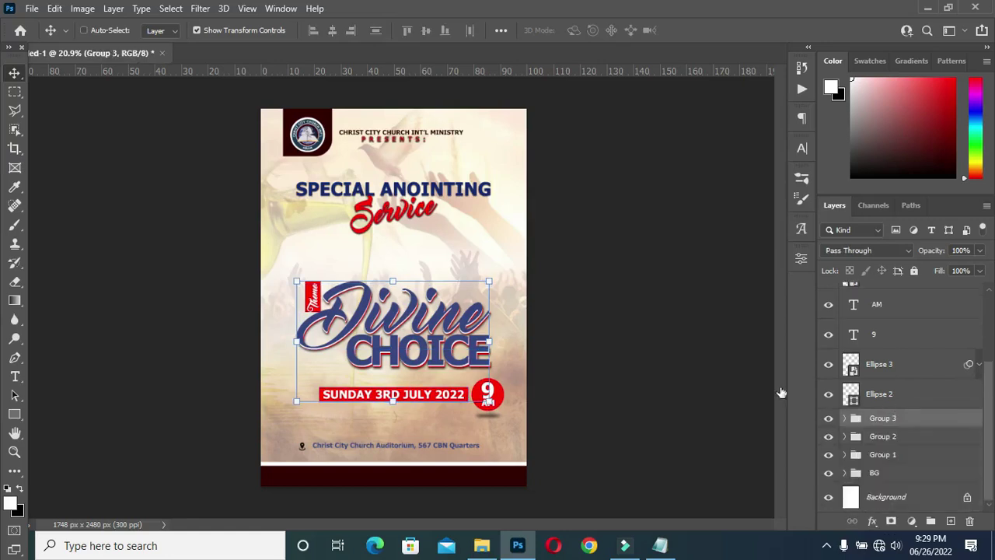
left_click(638, 342)
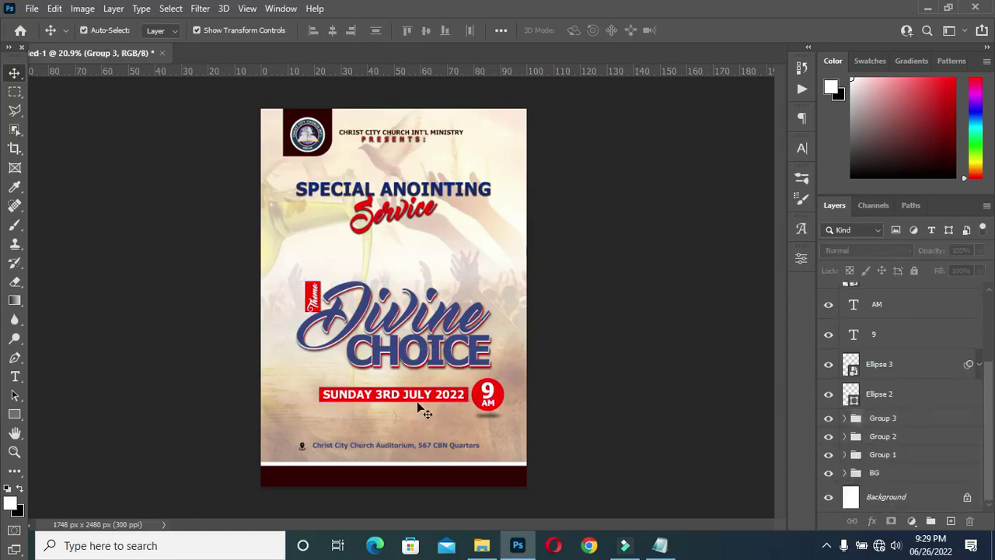
Place the calendar icon PNG from the Special Anointing Service folder directly above the lowest Divine text layer.
scroll(354, 413, "up", 2)
scroll(347, 406, "up", 1)
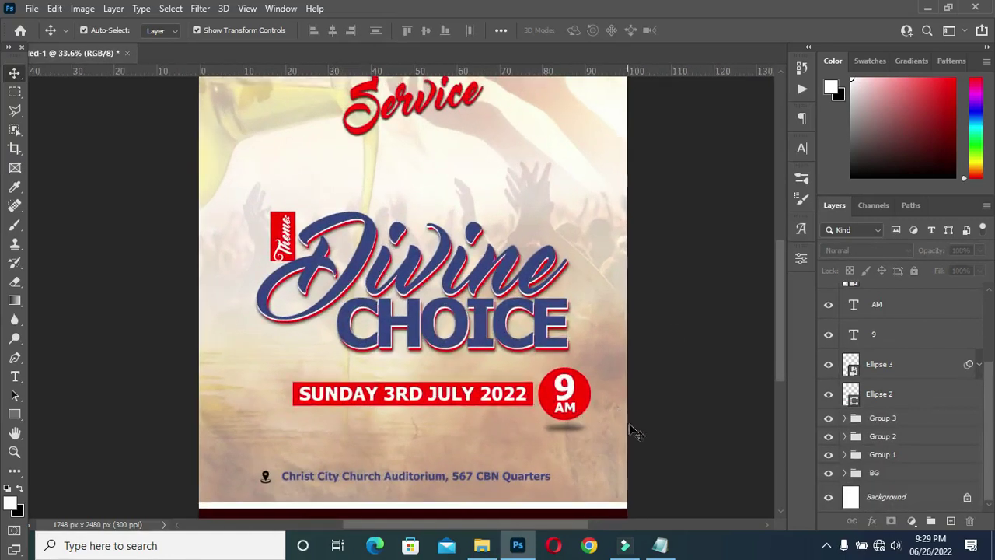
left_click(309, 405)
scroll(892, 419, "down", 5)
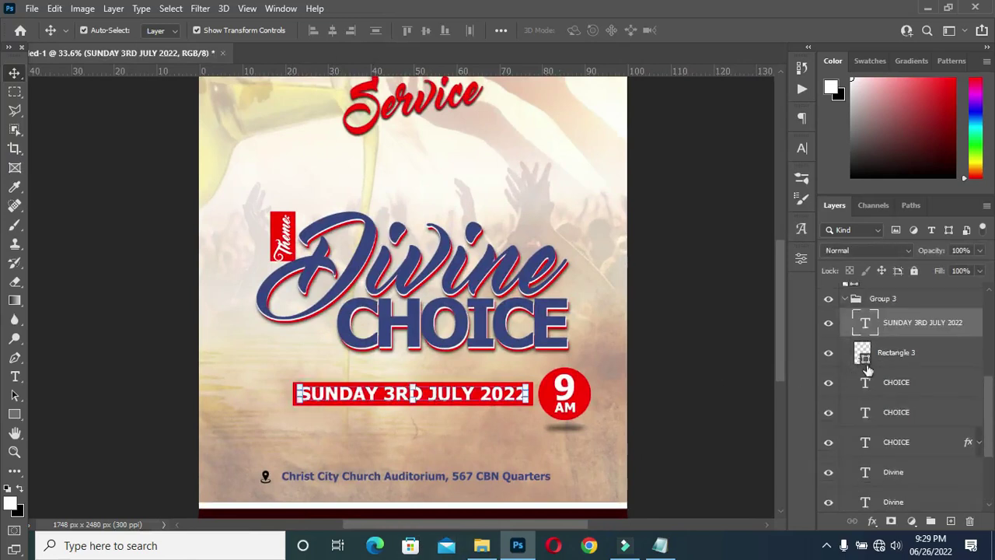
left_click(886, 412)
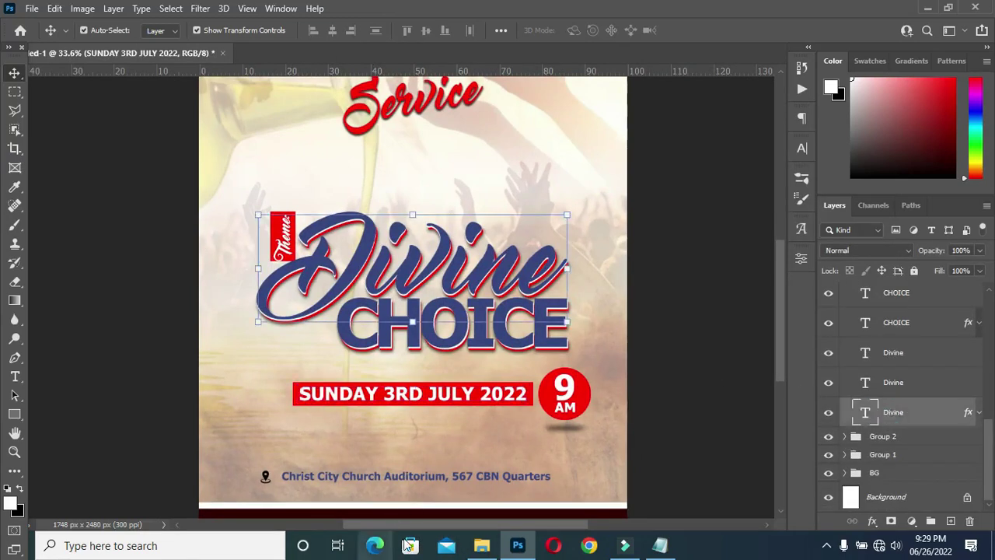
left_click(481, 545)
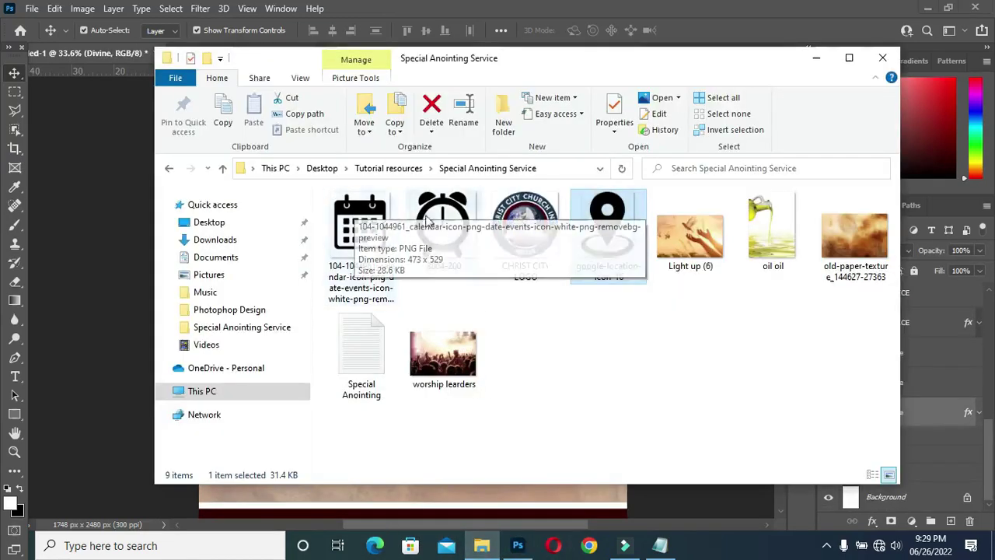
left_click_drag(361, 210, 378, 497)
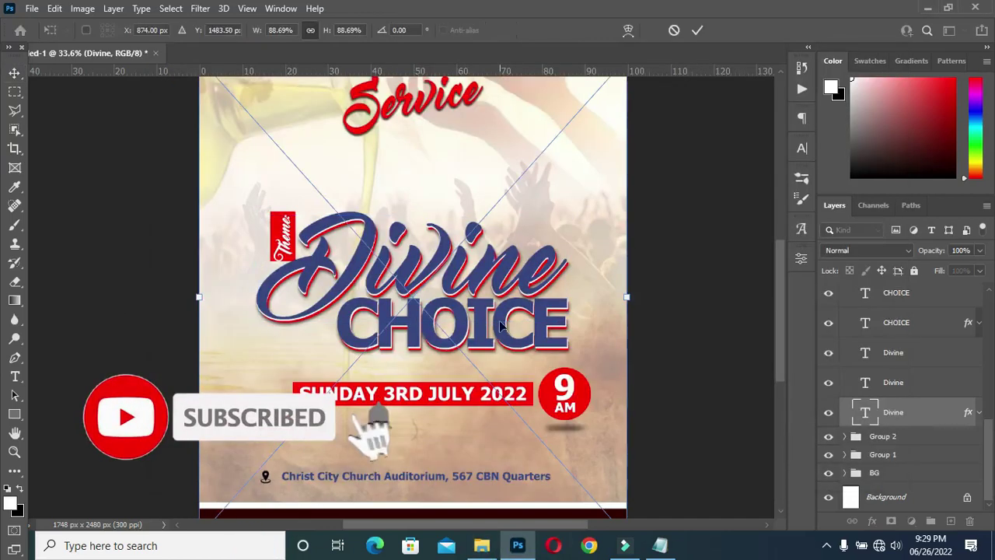
Scale the calendar icon to 2.80% and position it just before the red SUNDAY 3RD JULY 2022 bar.
left_click_drag(632, 297, 321, 388)
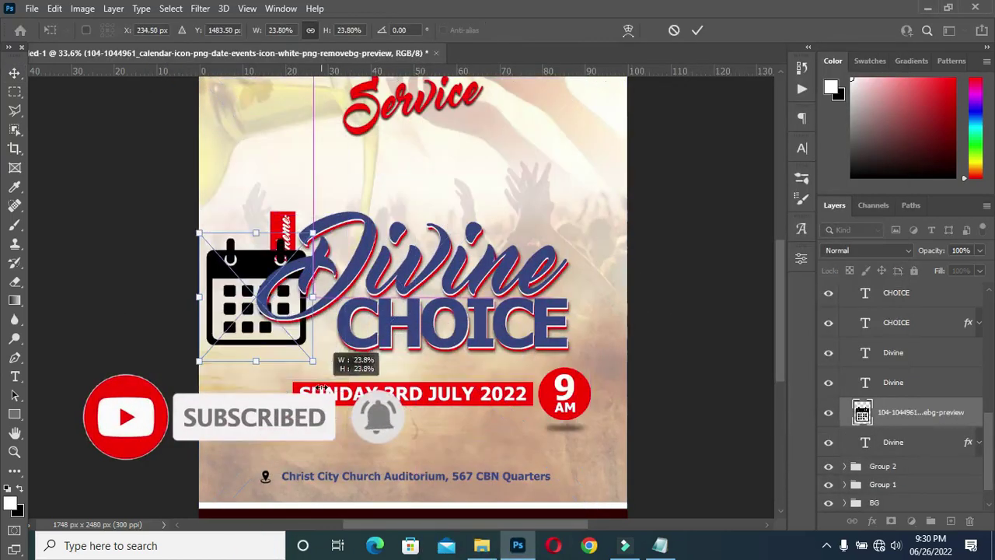
left_click_drag(257, 232, 255, 351)
scroll(261, 336, "up", 3)
scroll(254, 360, "up", 3)
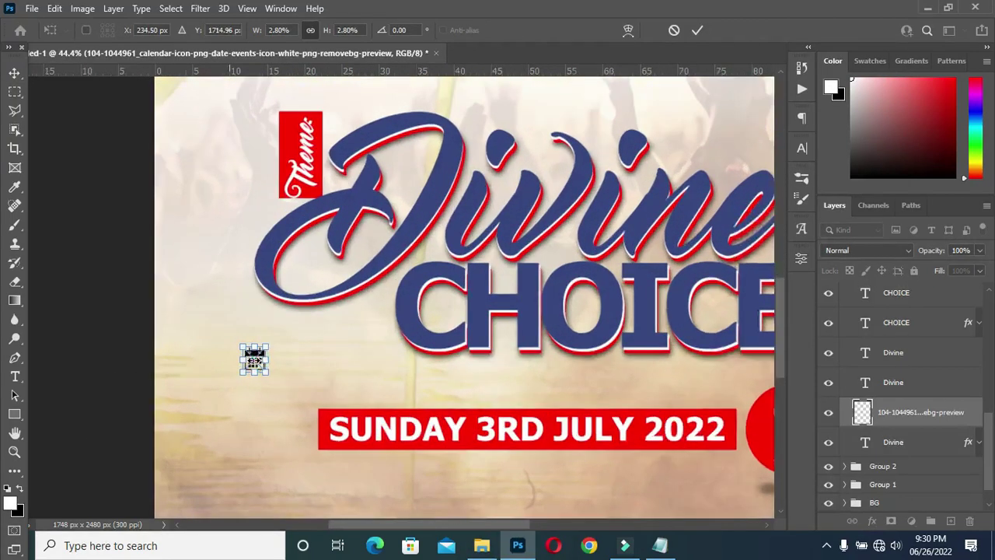
scroll(254, 359, "up", 1)
left_click_drag(252, 358, 293, 434)
left_click(697, 30)
scroll(321, 324, "down", 2)
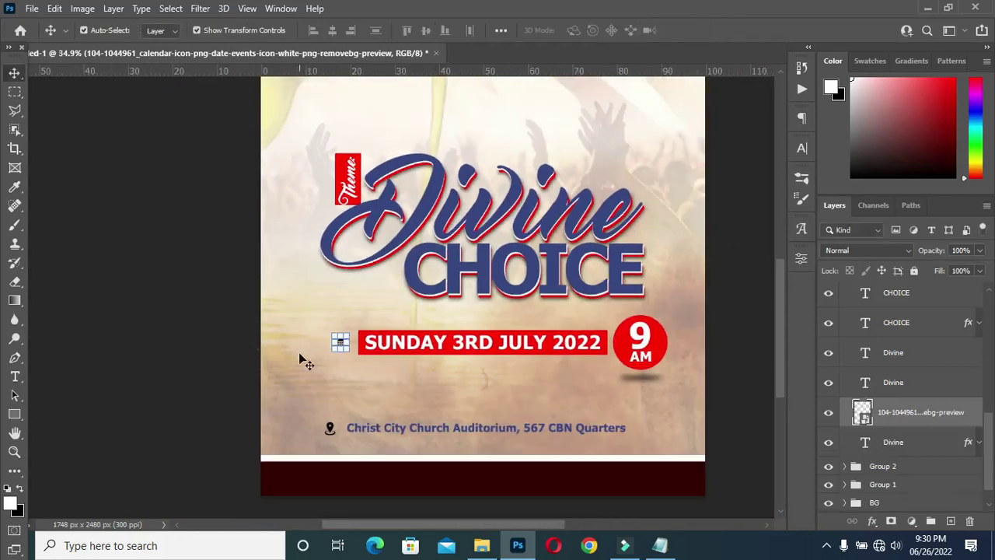
scroll(567, 373, "down", 2)
Place the 8004-200 alarm clock icon, scaled to 5.35%, on the red circle's edge just before the 9.
scroll(604, 369, "up", 3)
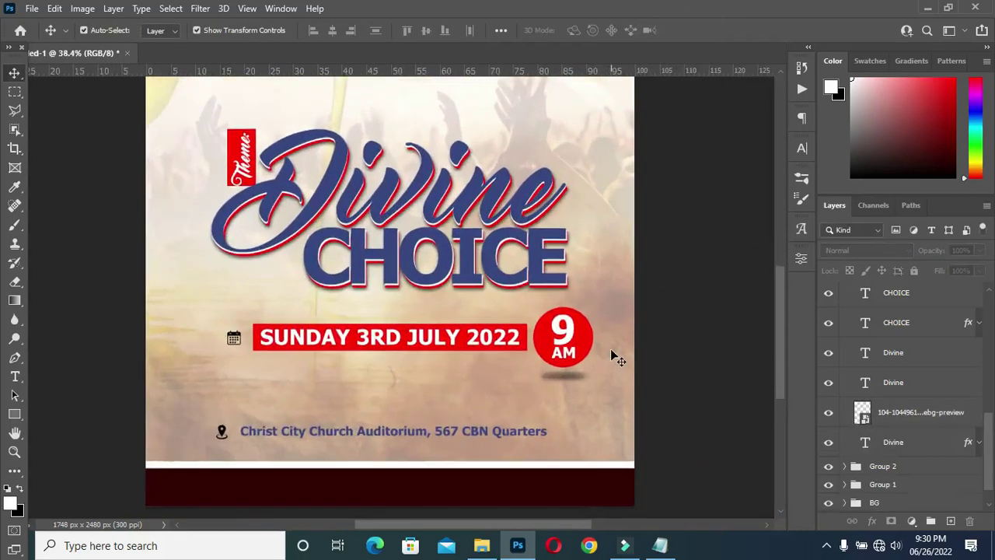
scroll(611, 358, "up", 3)
left_click(482, 545)
left_click_drag(469, 221, 127, 409)
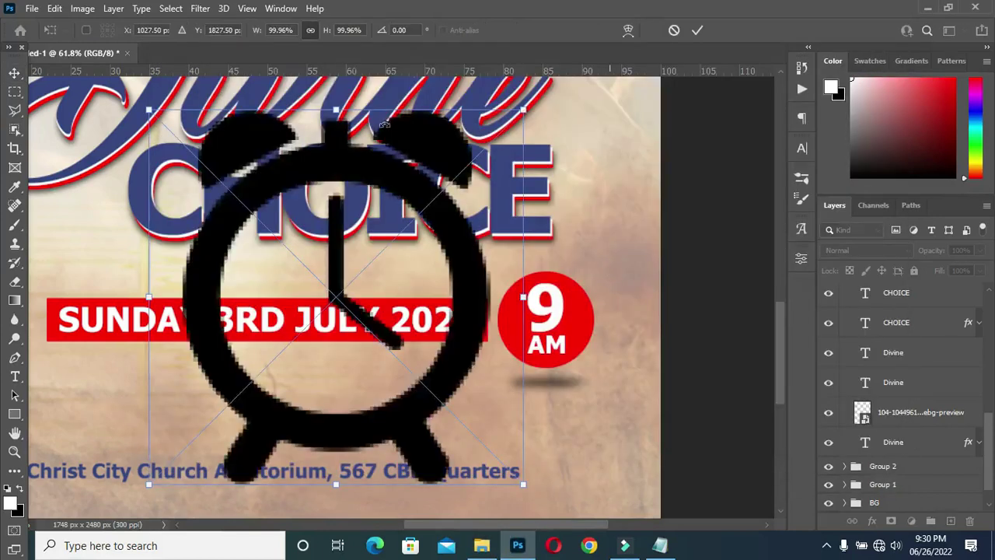
scroll(610, 265, "down", 3)
left_click_drag(416, 155, 417, 387)
scroll(428, 417, "up", 5)
left_click_drag(409, 429, 616, 237)
left_click(699, 30)
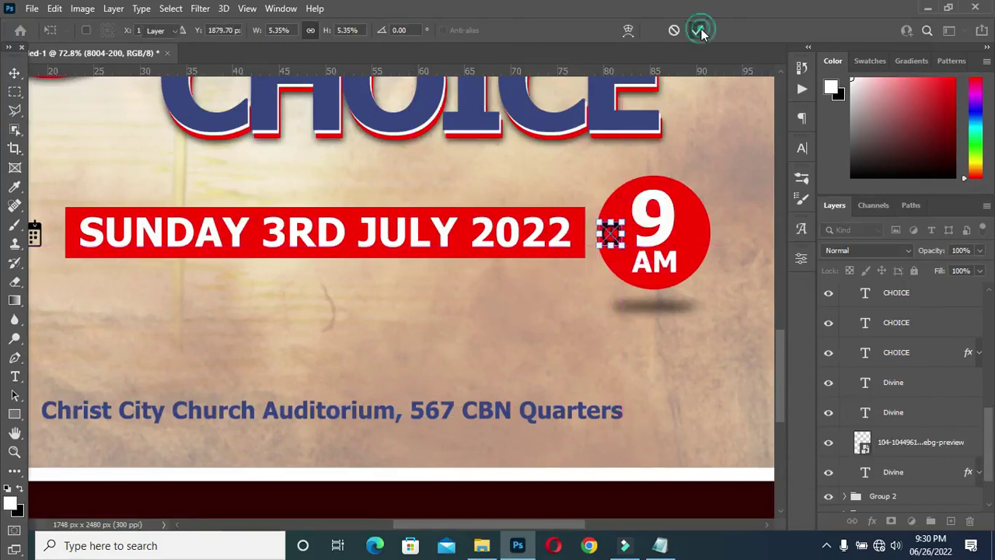
scroll(621, 179, "down", 5)
left_click(747, 201, "ctrl")
Examine the overall flyer layout and how the calendar and clock icons sit beside the date and time.
scroll(625, 196, "up", 2)
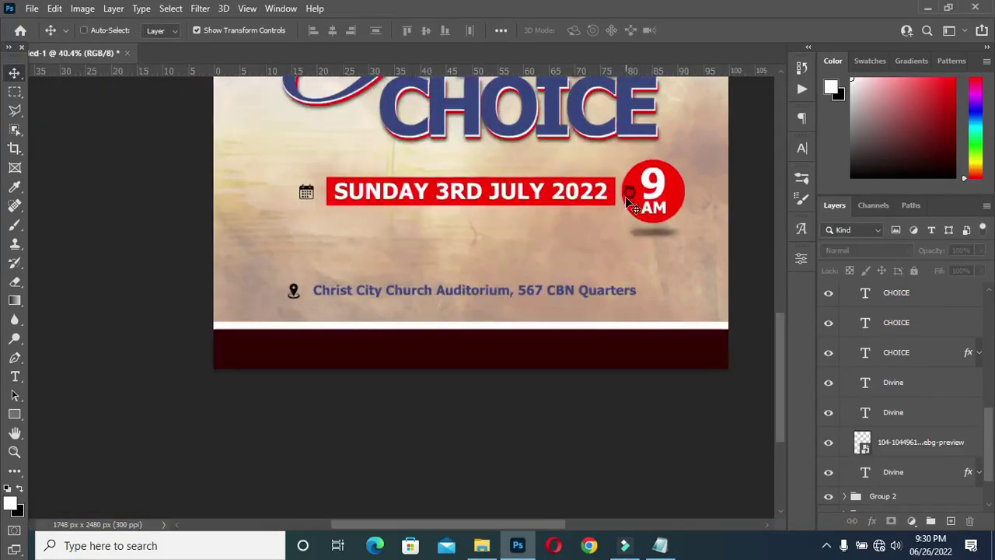
scroll(618, 200, "down", 3)
scroll(556, 412, "up", 2)
scroll(472, 426, "down", 1)
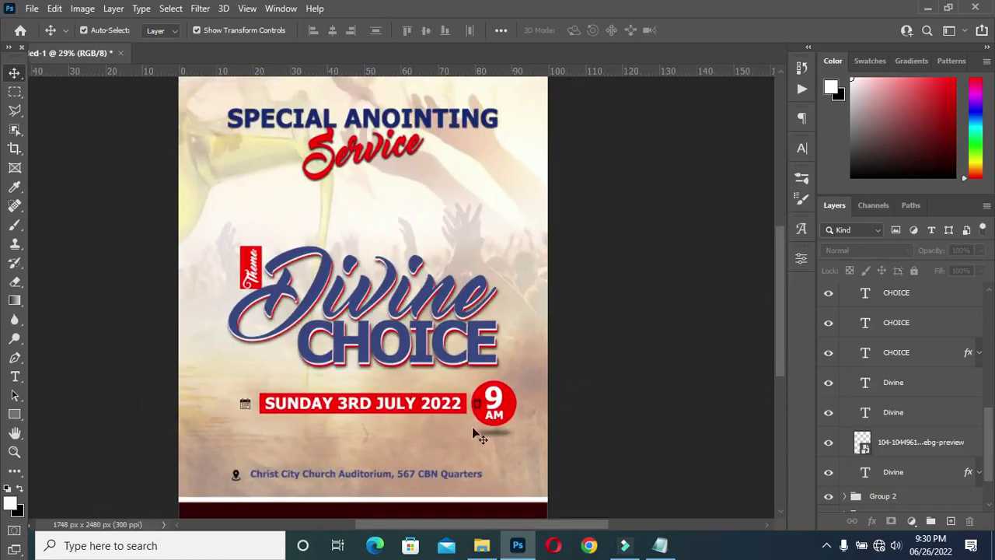
scroll(319, 417, "up", 1)
scroll(327, 378, "down", 2)
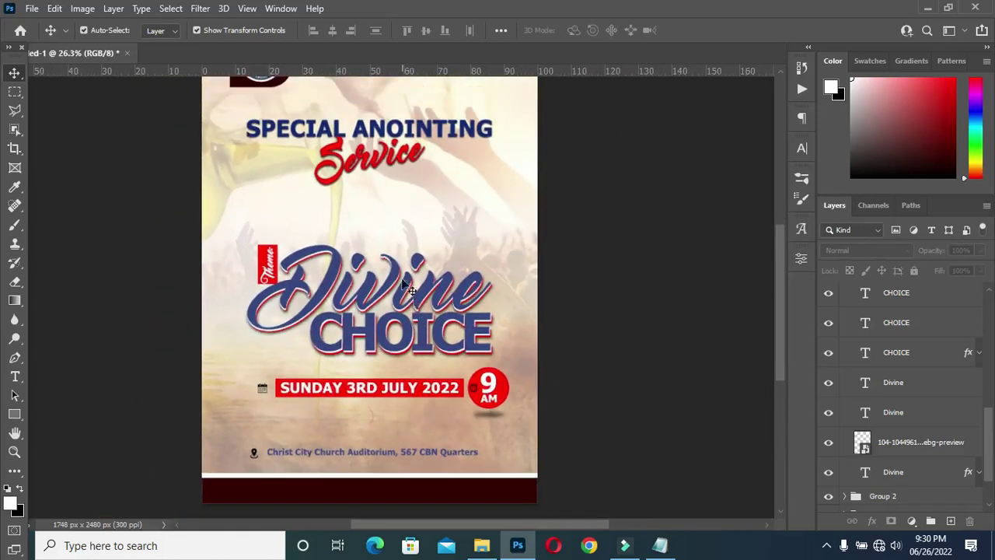
scroll(462, 138, "down", 1)
scroll(427, 128, "down", 1)
scroll(434, 89, "up", 1)
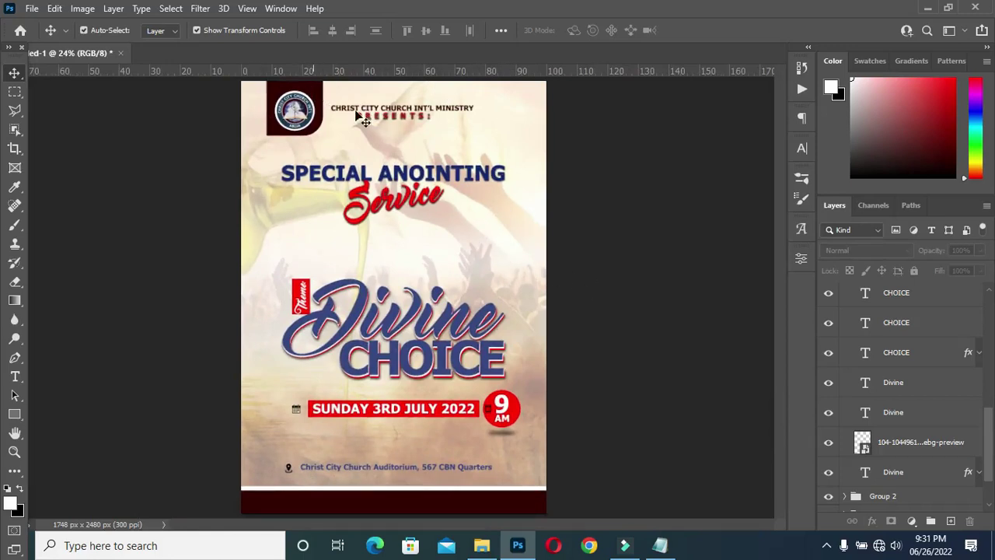
Scale the CHRIST CITY LOGO, Ellipse 1 and Rectangle 1 layers in the BG group together to 91.79%.
scroll(906, 448, "down", 2)
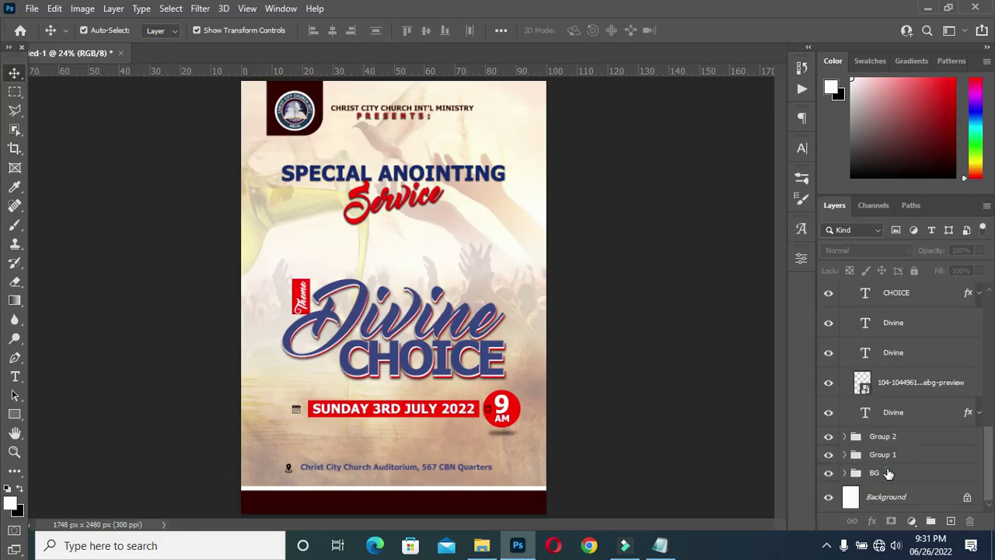
left_click(889, 474)
left_click(844, 473)
scroll(893, 482, "down", 2)
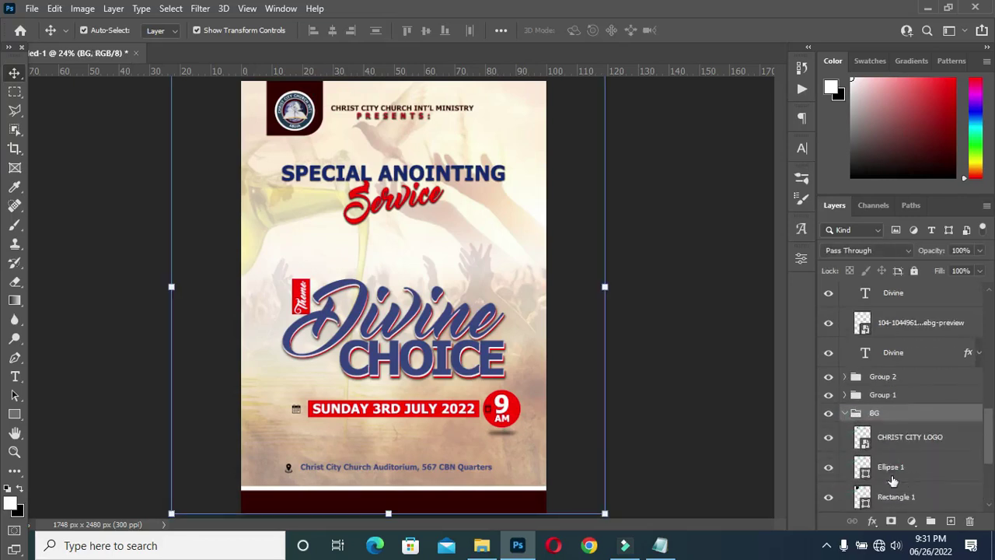
left_click(896, 440)
left_click(890, 467, "ctrl")
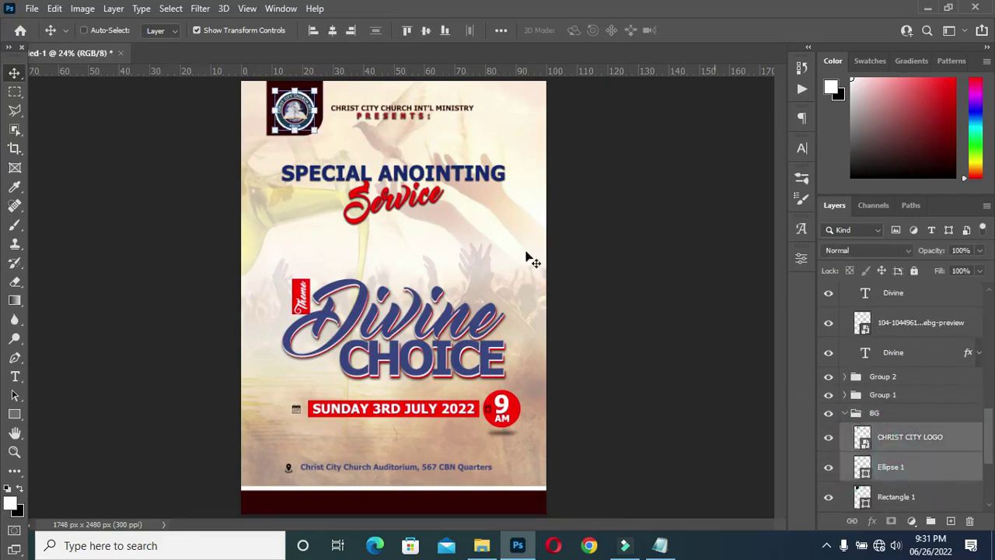
left_click(898, 498, "ctrl")
left_click_drag(325, 135, 316, 131)
left_click(720, 31)
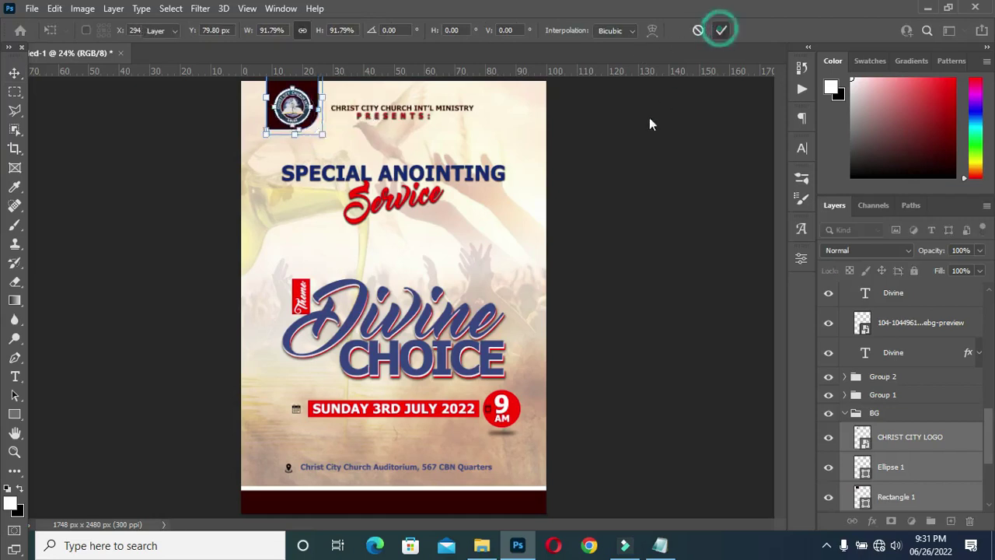
key("ctrl+0")
scroll(423, 131, "down", 3)
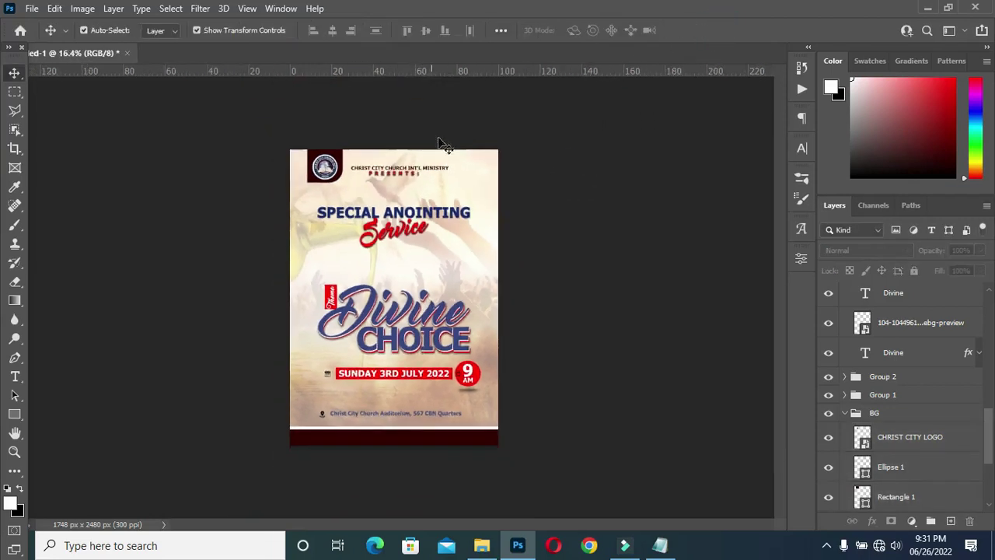
scroll(459, 142, "up", 4)
scroll(423, 107, "down", 1)
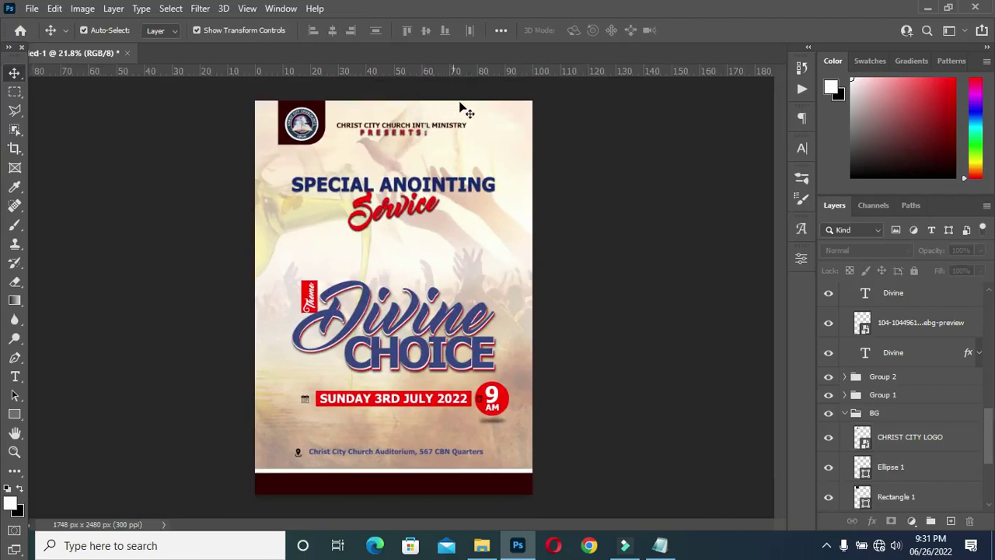
left_click(631, 169)
scroll(454, 85, "up", 1)
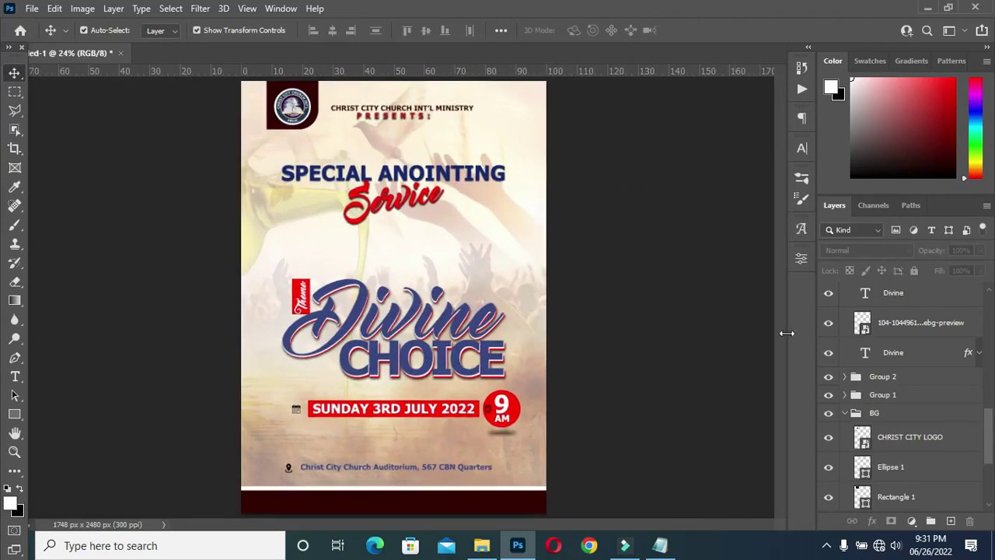
Collapse the BG group and Group 3 in the layer stack.
left_click(845, 414)
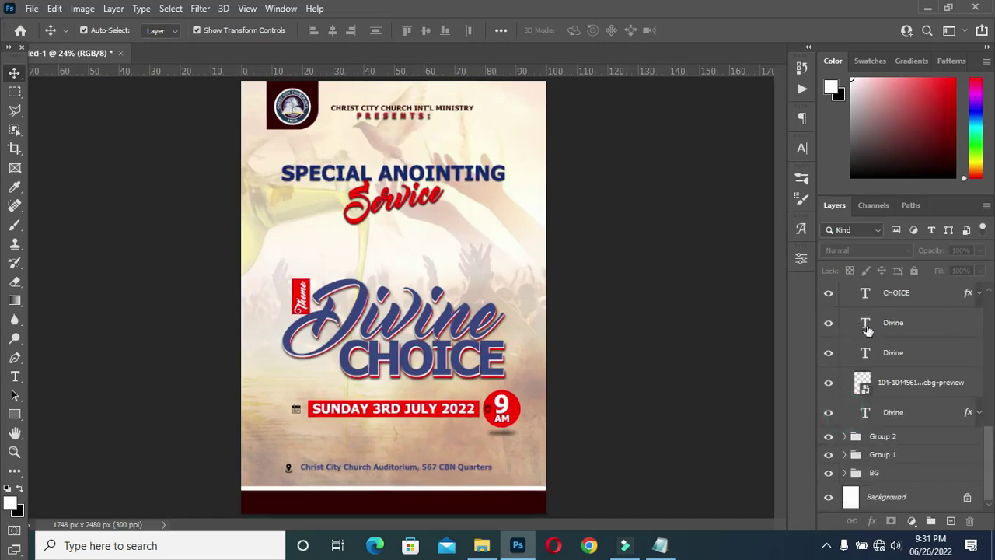
scroll(868, 329, "up", 1)
scroll(856, 350, "up", 4)
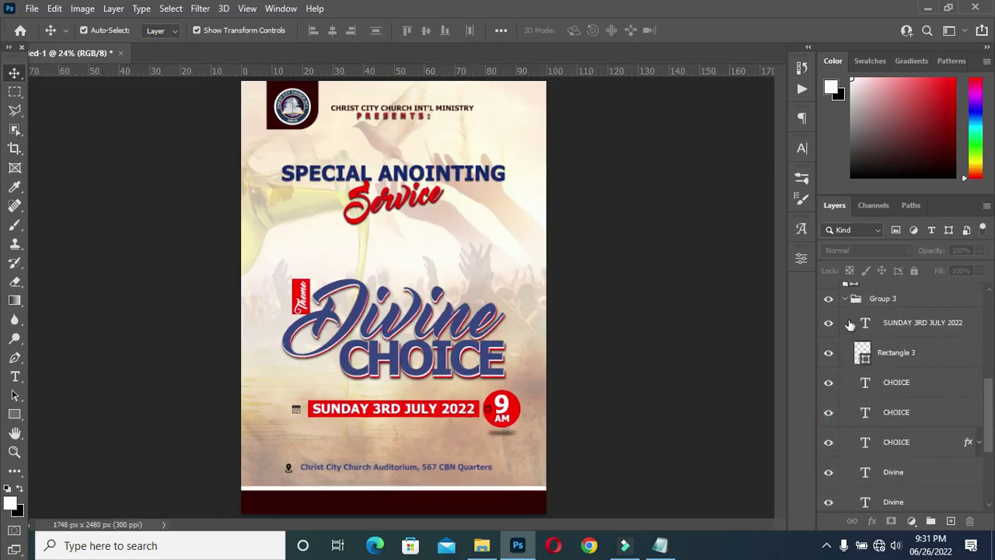
left_click(848, 301)
scroll(878, 326, "up", 3)
scroll(495, 282, "down", 2)
scroll(468, 261, "up", 3)
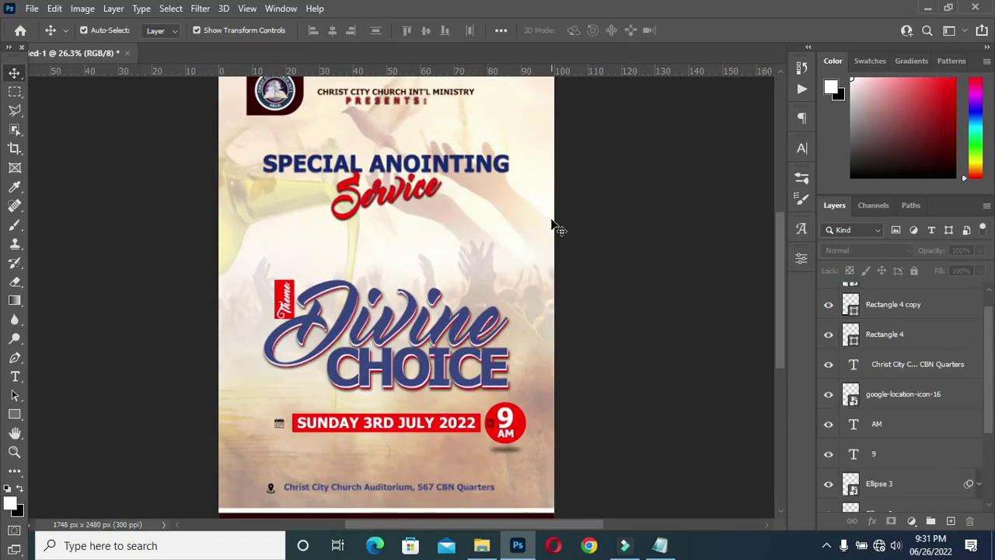